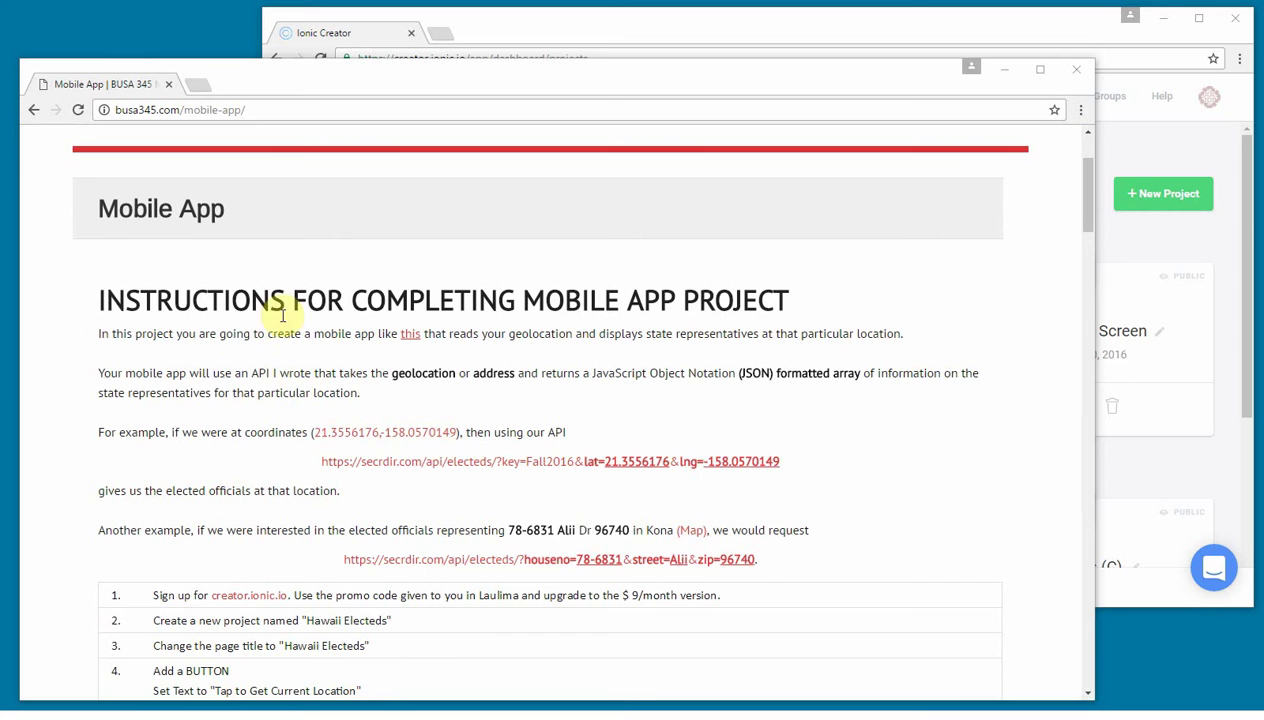
# Open the sample Hawaii Electeds app linked in the project instructions and look through its list of elected officials.
pyautogui.scroll(-1, 655, 310)
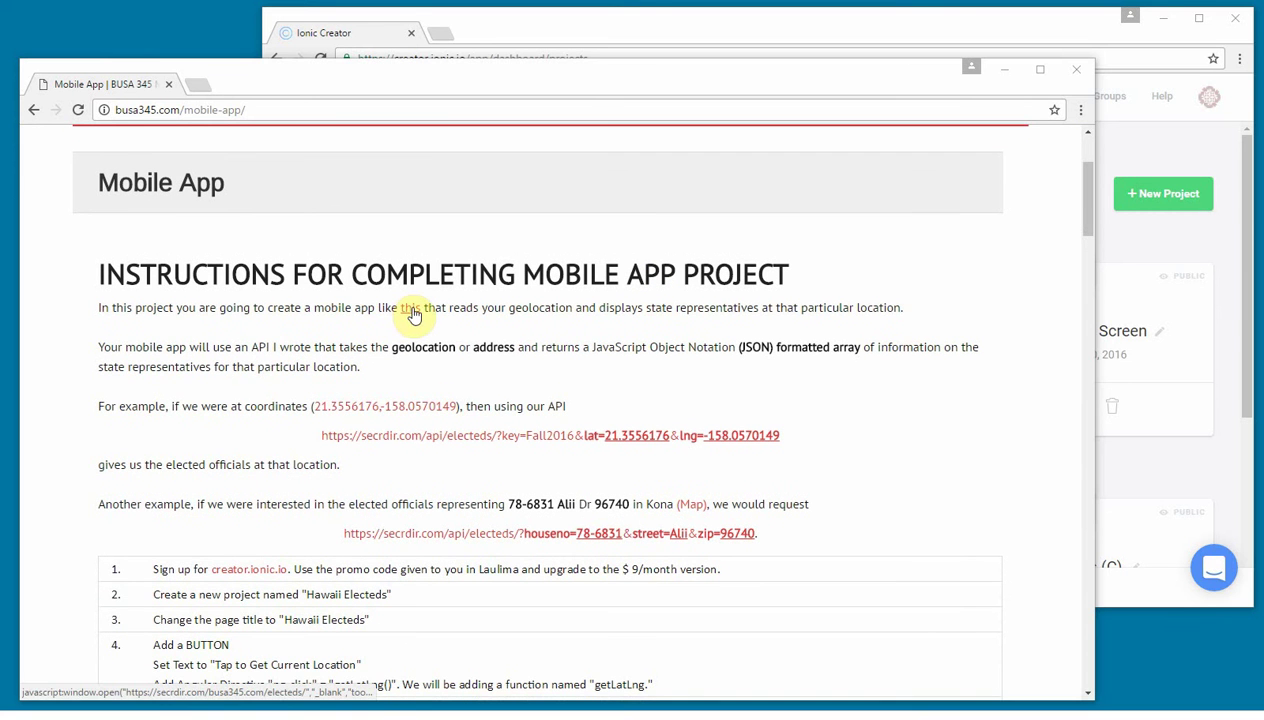
pyautogui.click(413, 315)
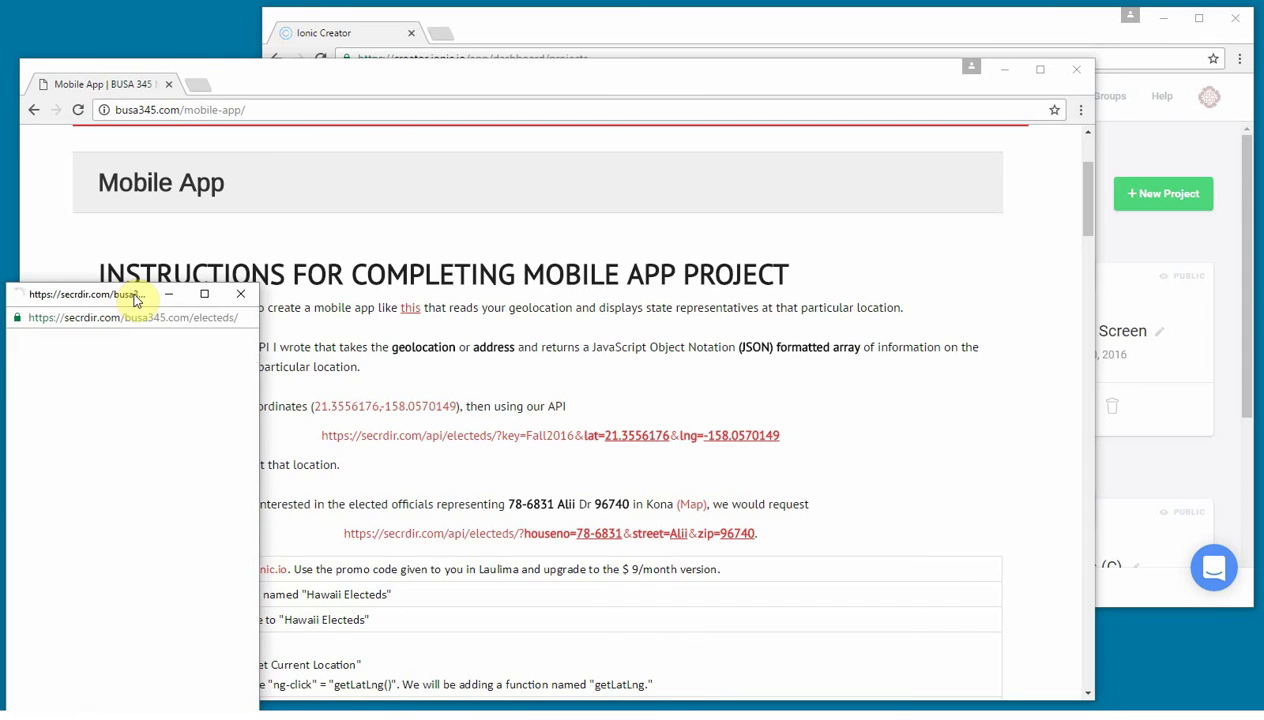
pyautogui.moveTo(185, 294); pyautogui.dragTo(616, 94)
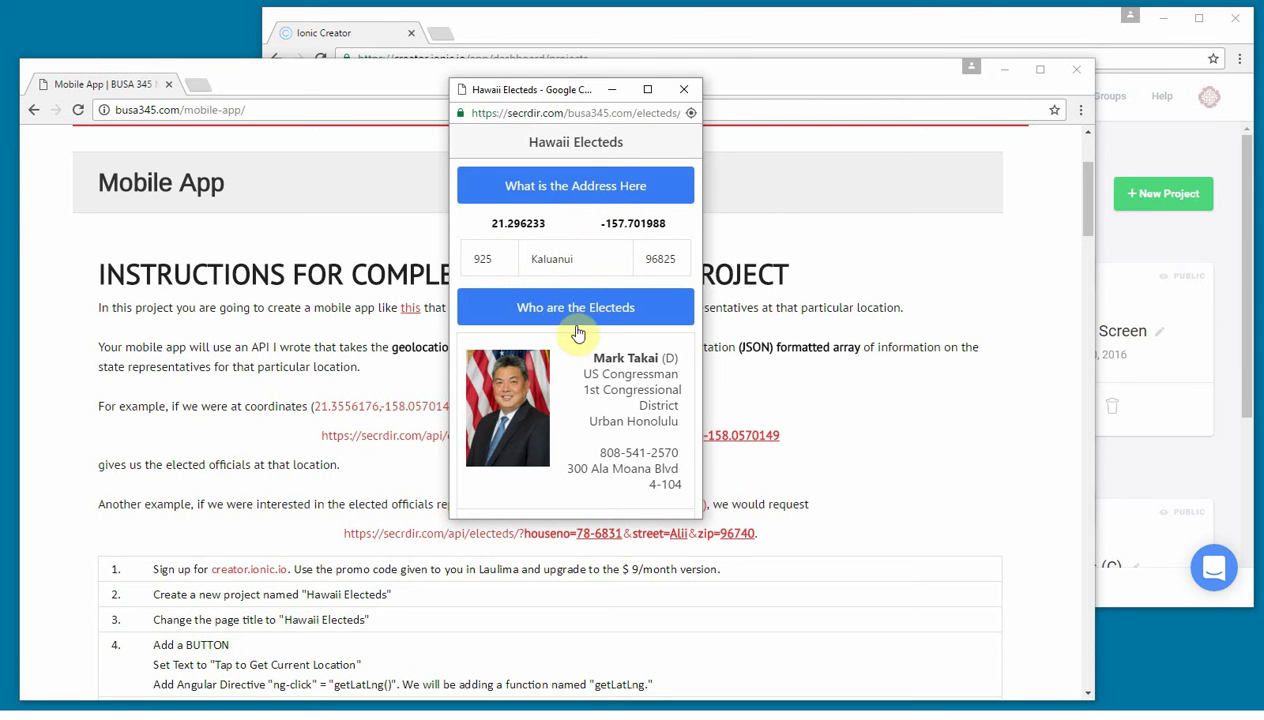
pyautogui.scroll(-1, 596, 400)
pyautogui.scroll(-4, 596, 400)
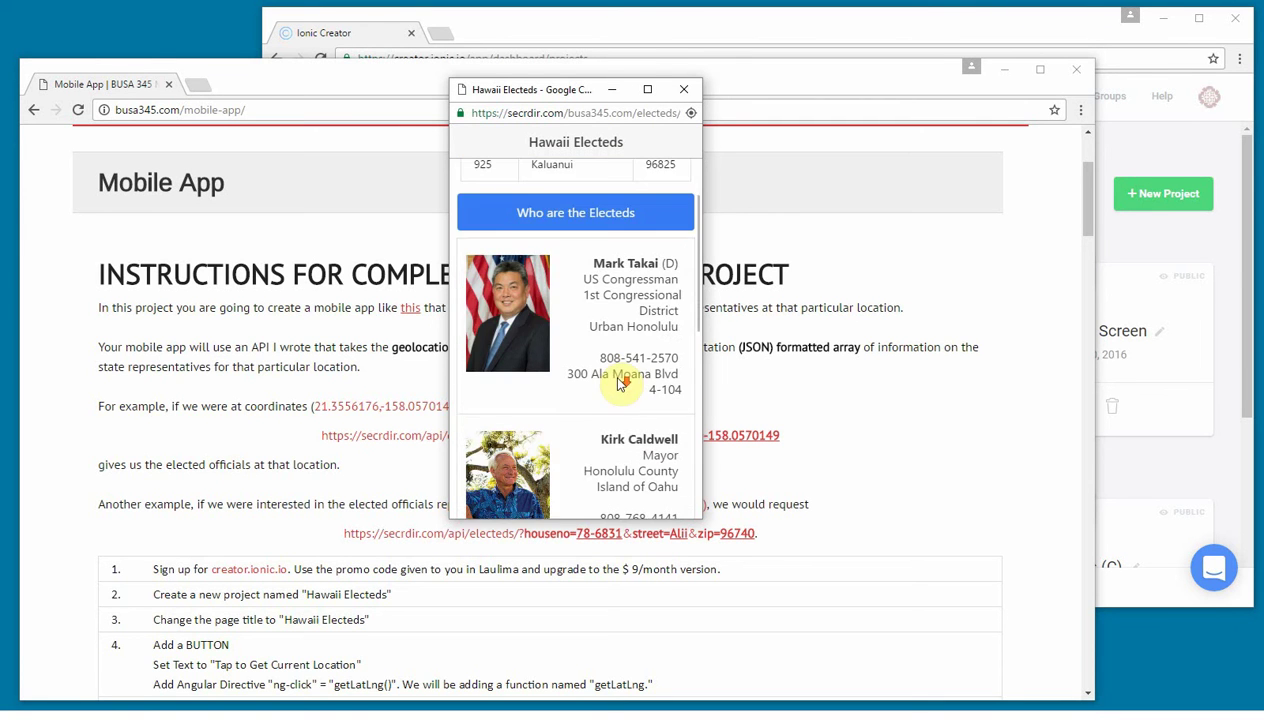
pyautogui.scroll(-5, 621, 369)
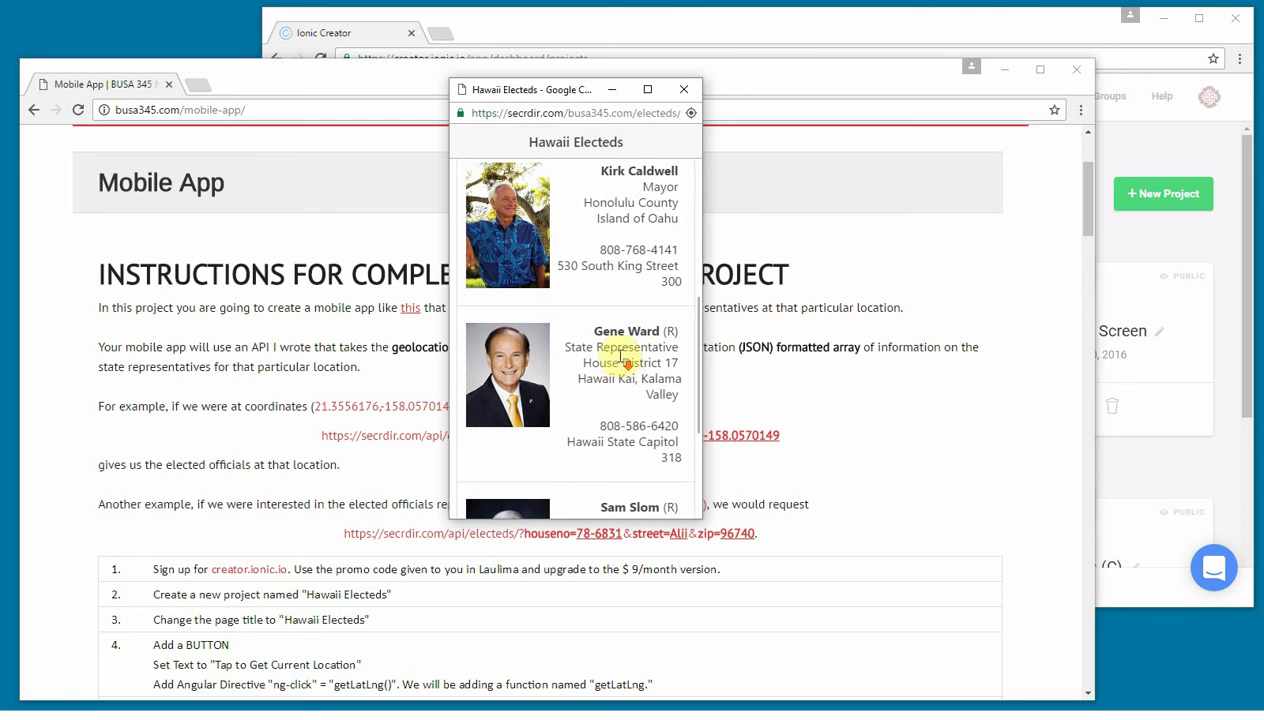
pyautogui.scroll(10, 621, 365)
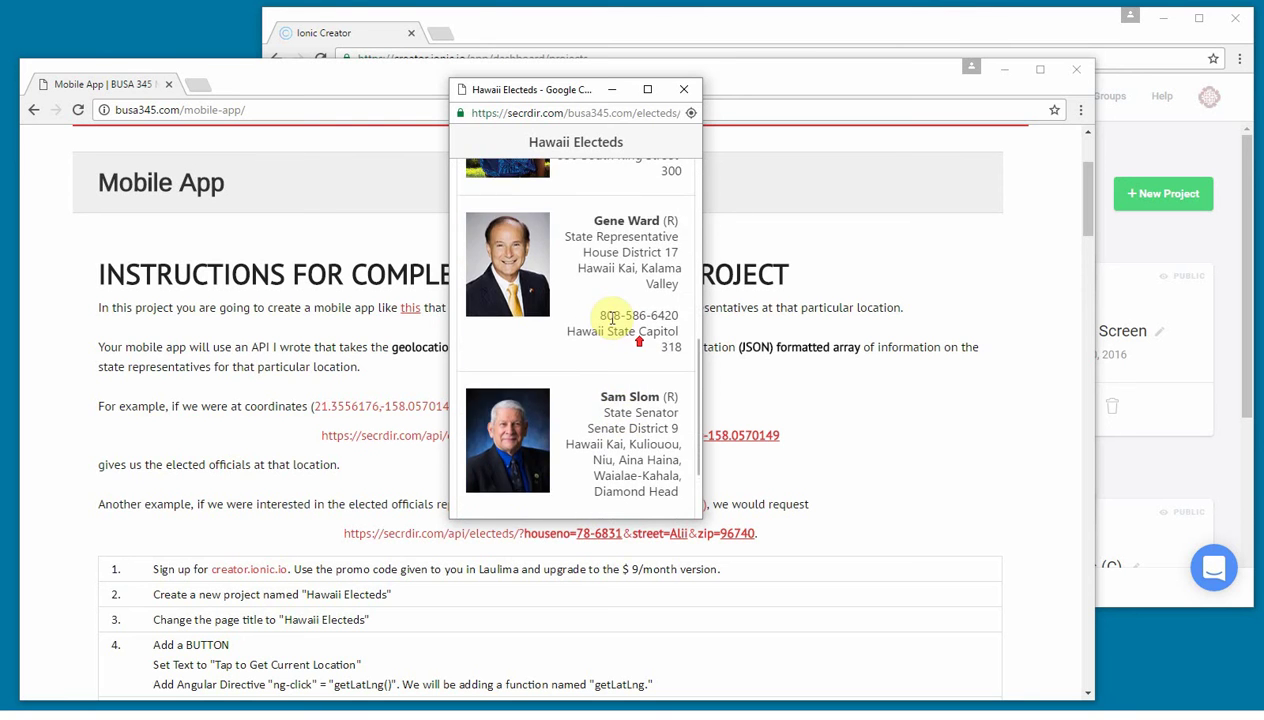
pyautogui.scroll(2, 613, 322)
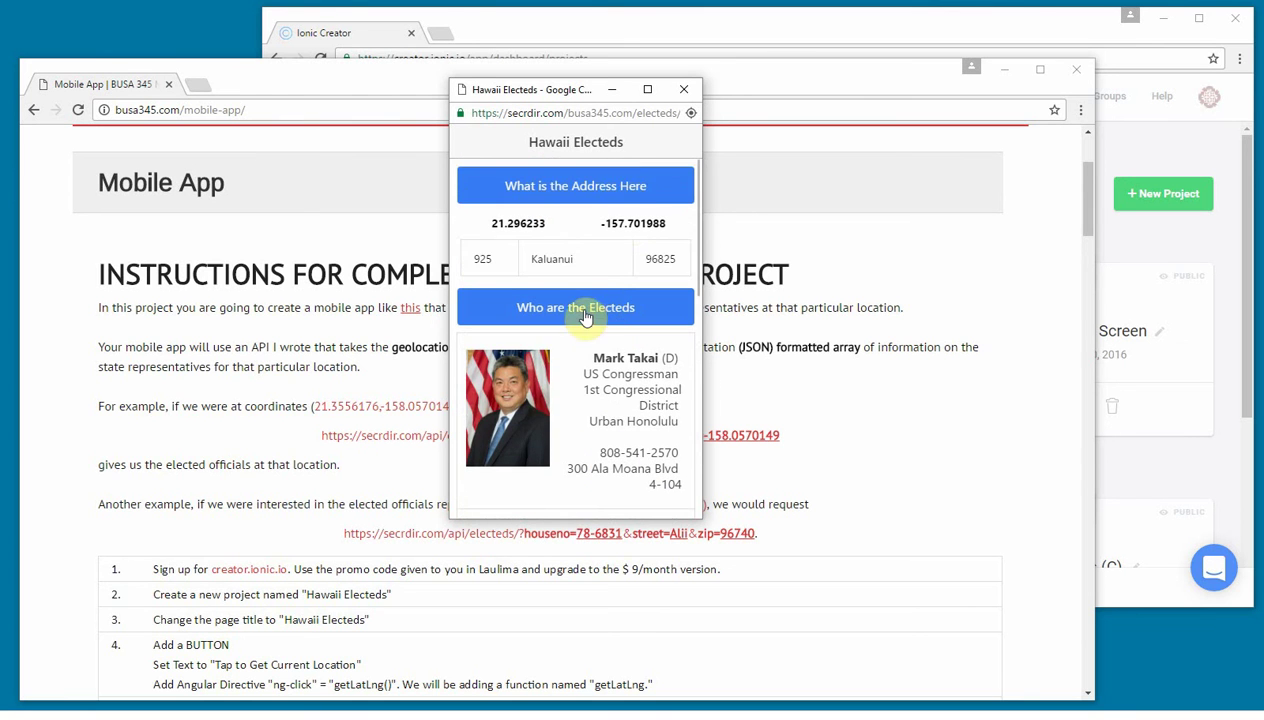
# Try the sample app's current-address lookup, enter a different street address, look up its electeds, and close the sample.
pyautogui.click(589, 188)
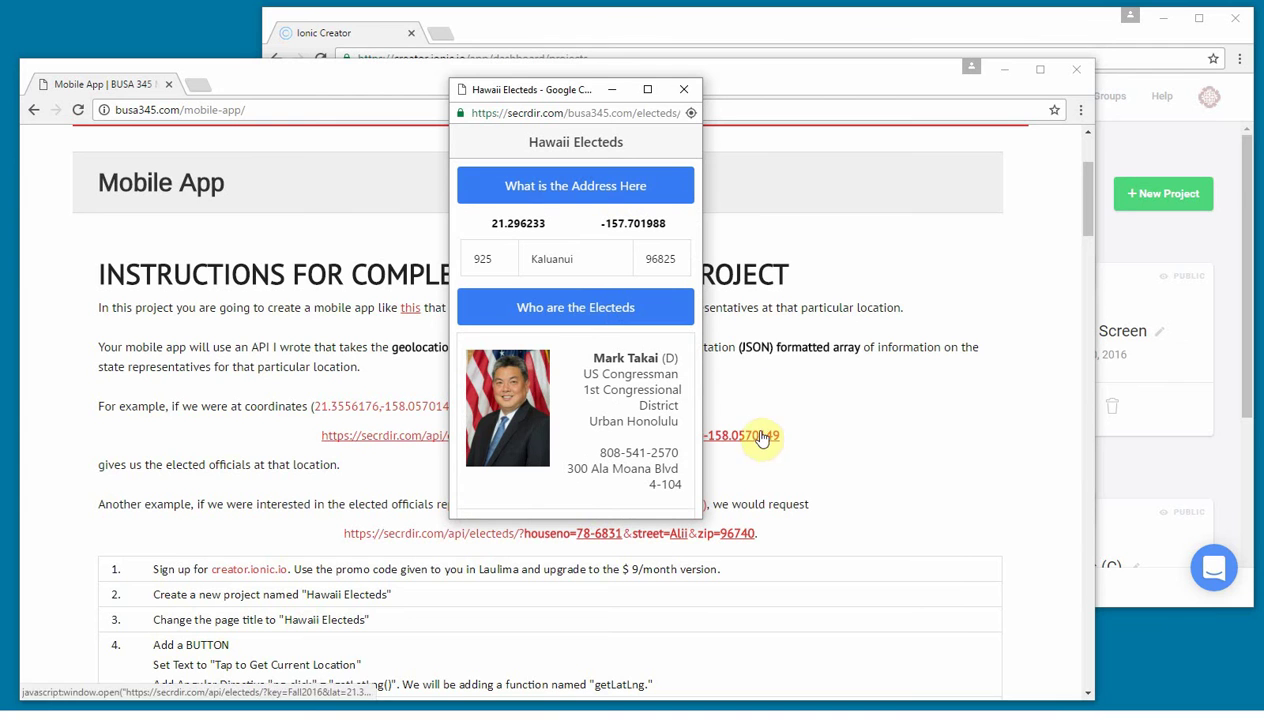
pyautogui.click(500, 261)
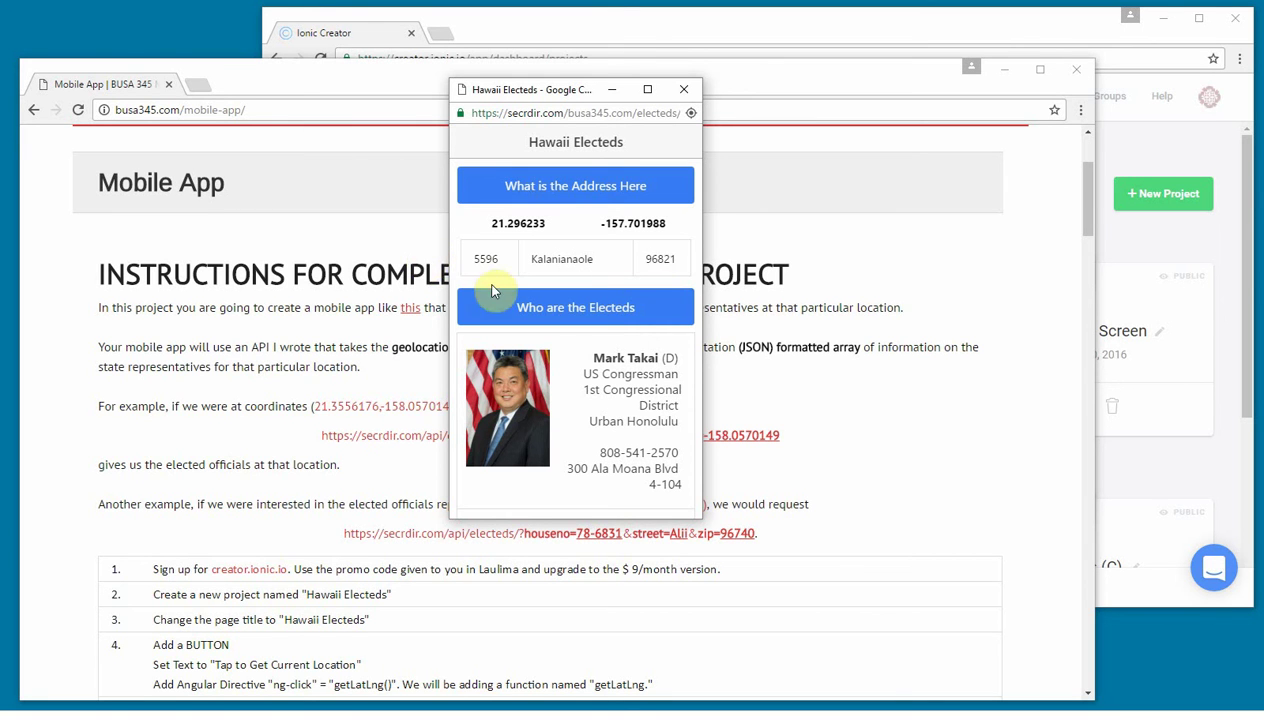
pyautogui.click(560, 306)
pyautogui.scroll(-5, 653, 408)
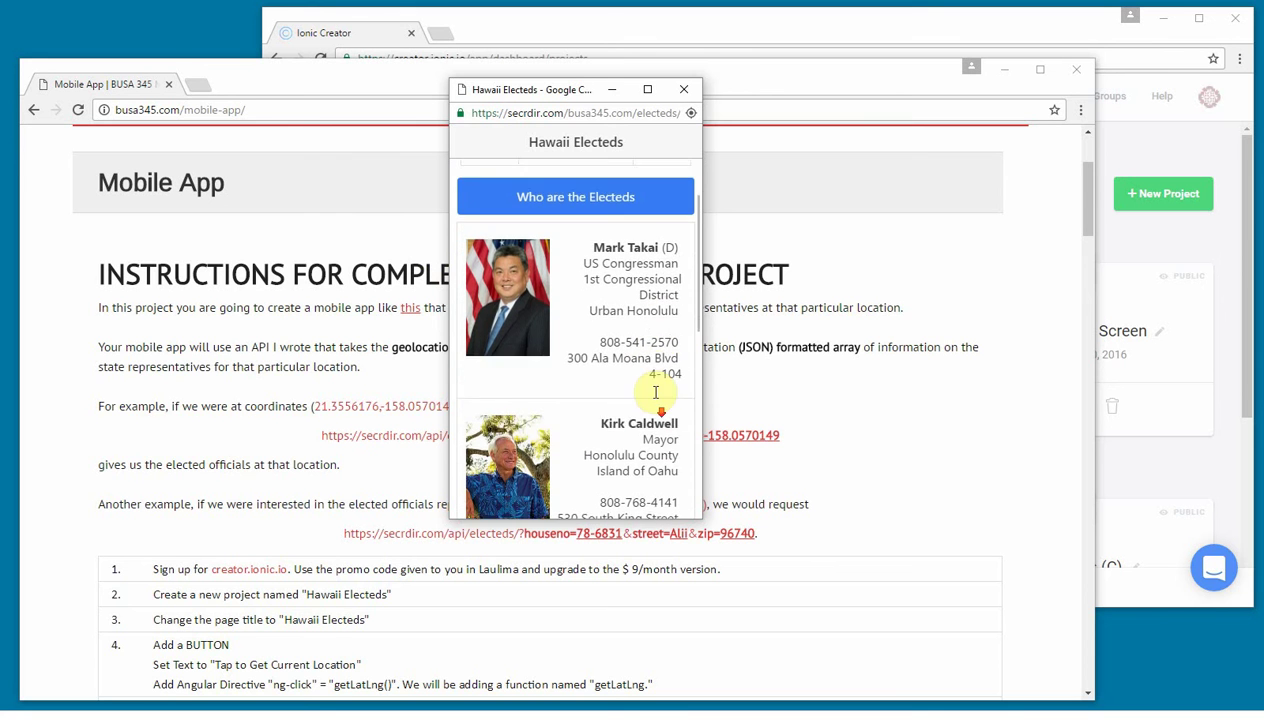
pyautogui.scroll(-3, 625, 397)
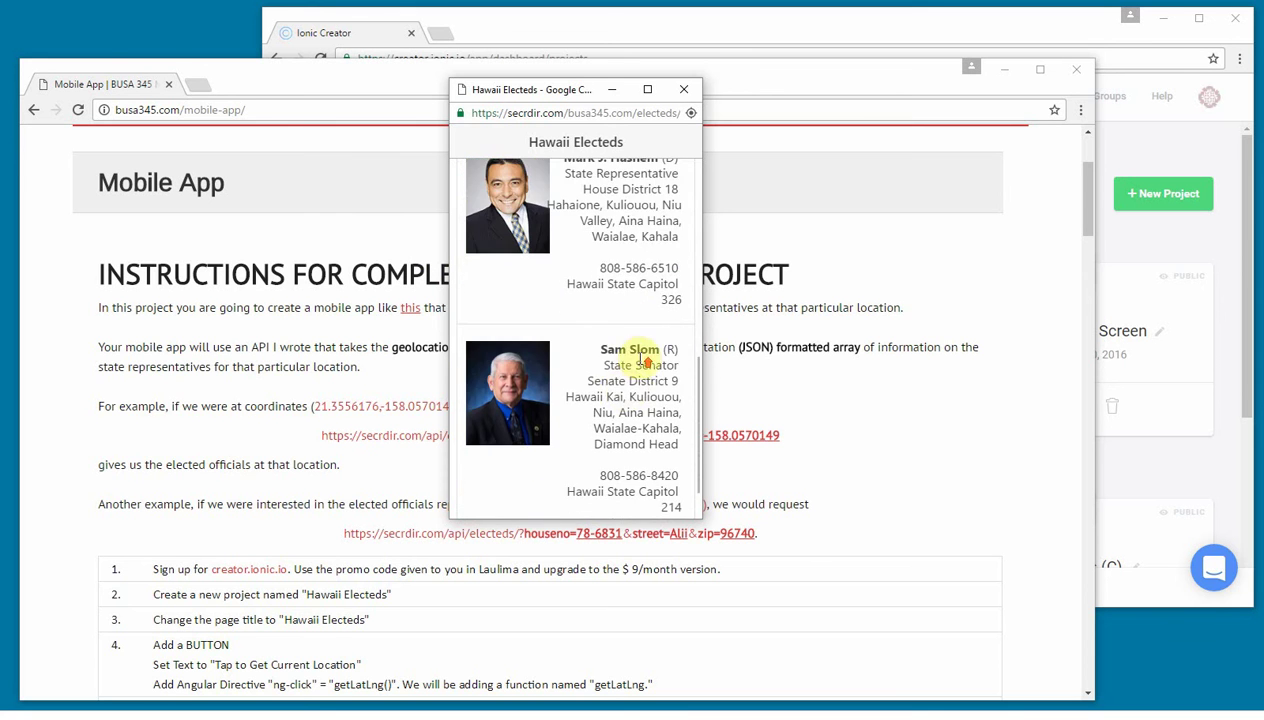
pyautogui.click(681, 91)
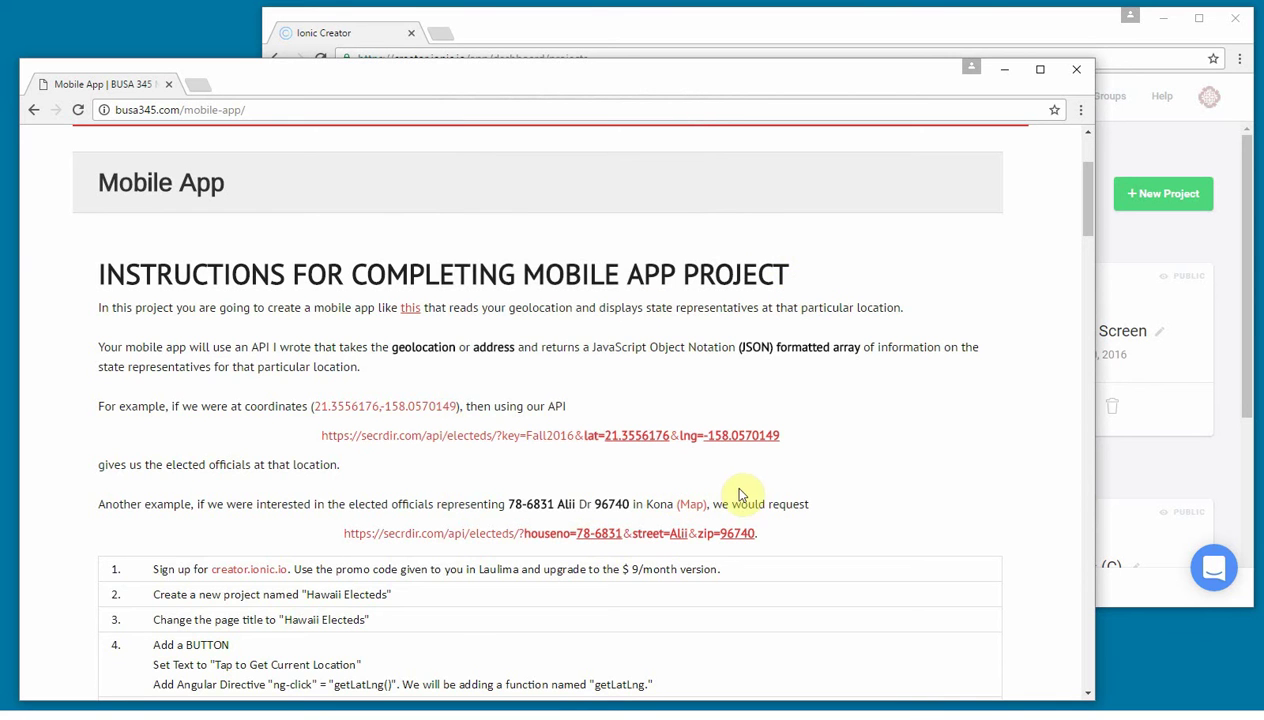
# Open the creator.ionic.io site linked in instruction 1 to view its projects page, and close it again.
pyautogui.scroll(-1, 700, 480)
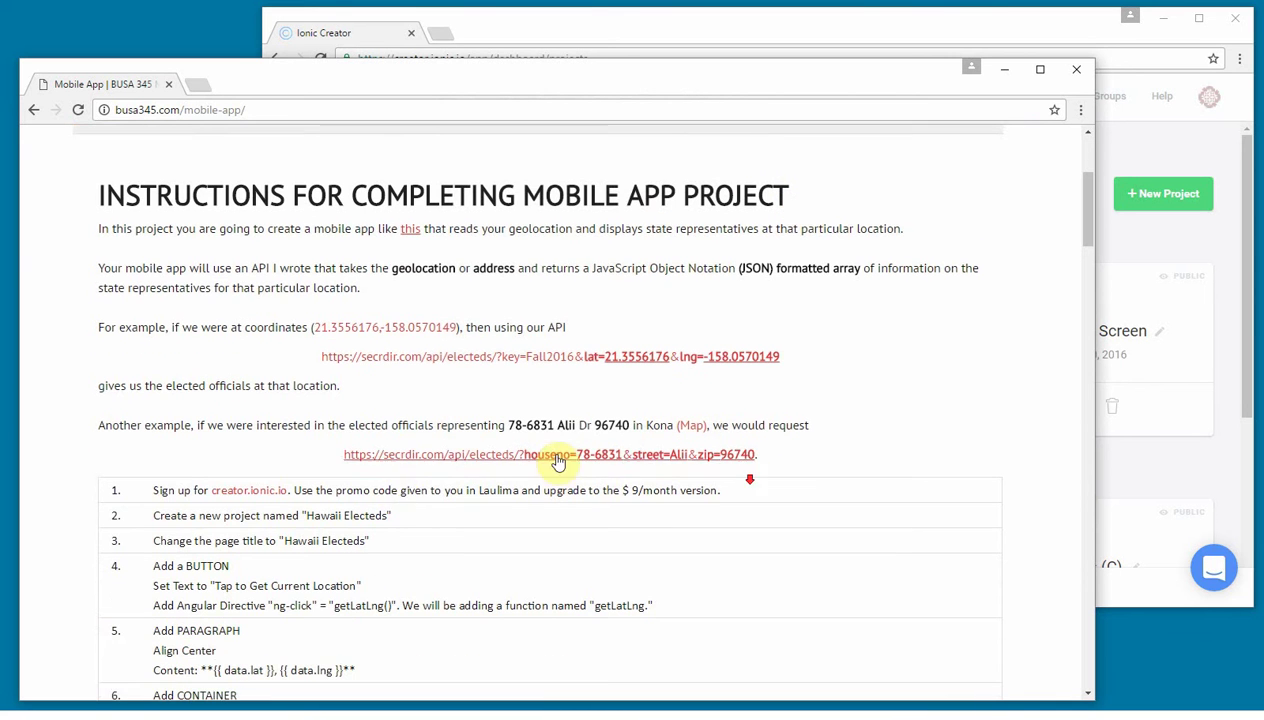
pyautogui.click(266, 496)
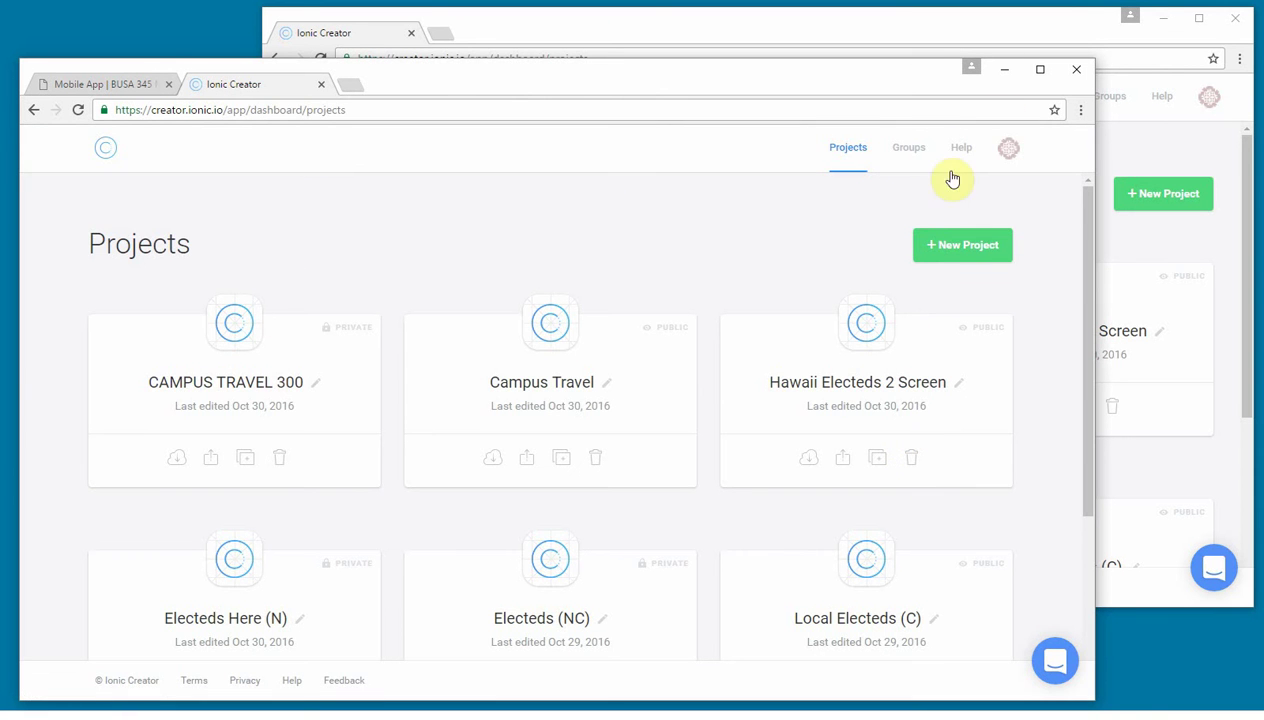
pyautogui.click(323, 85)
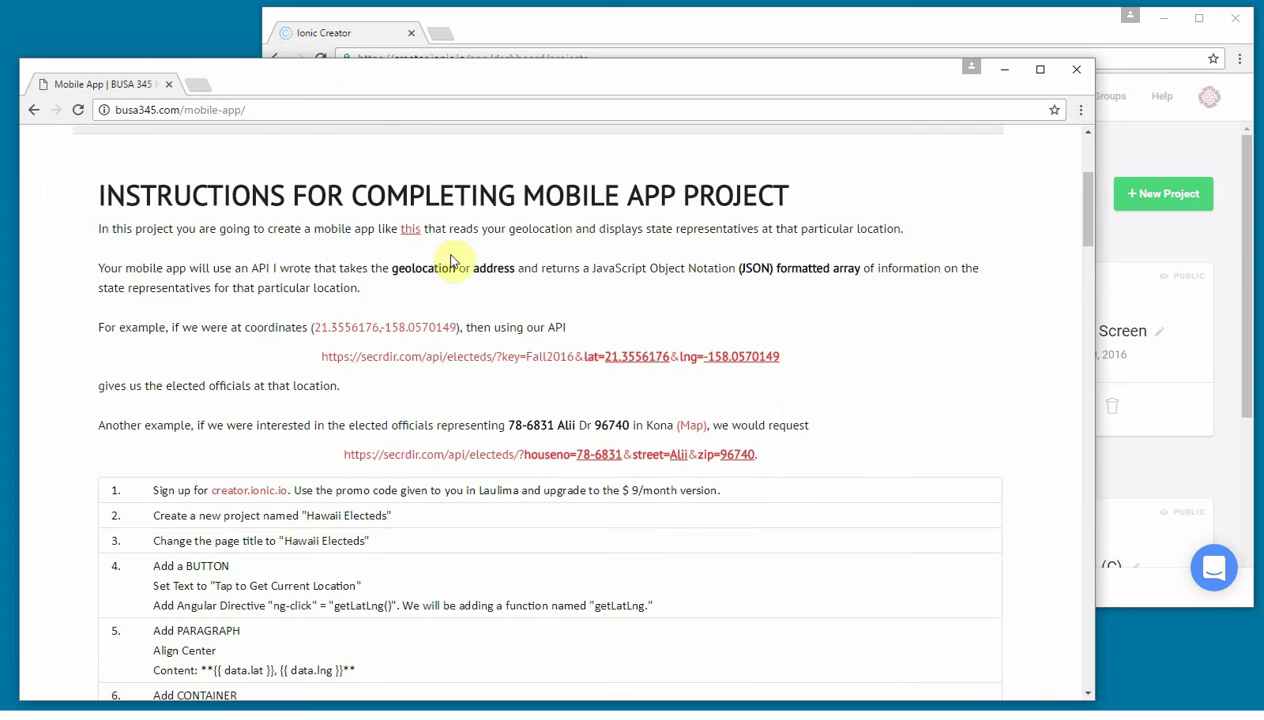
# Open the coordinates example API request in an enlarged window, examine the districts and officials in its JSON, and close it.
pyautogui.scroll(-1, 785, 348)
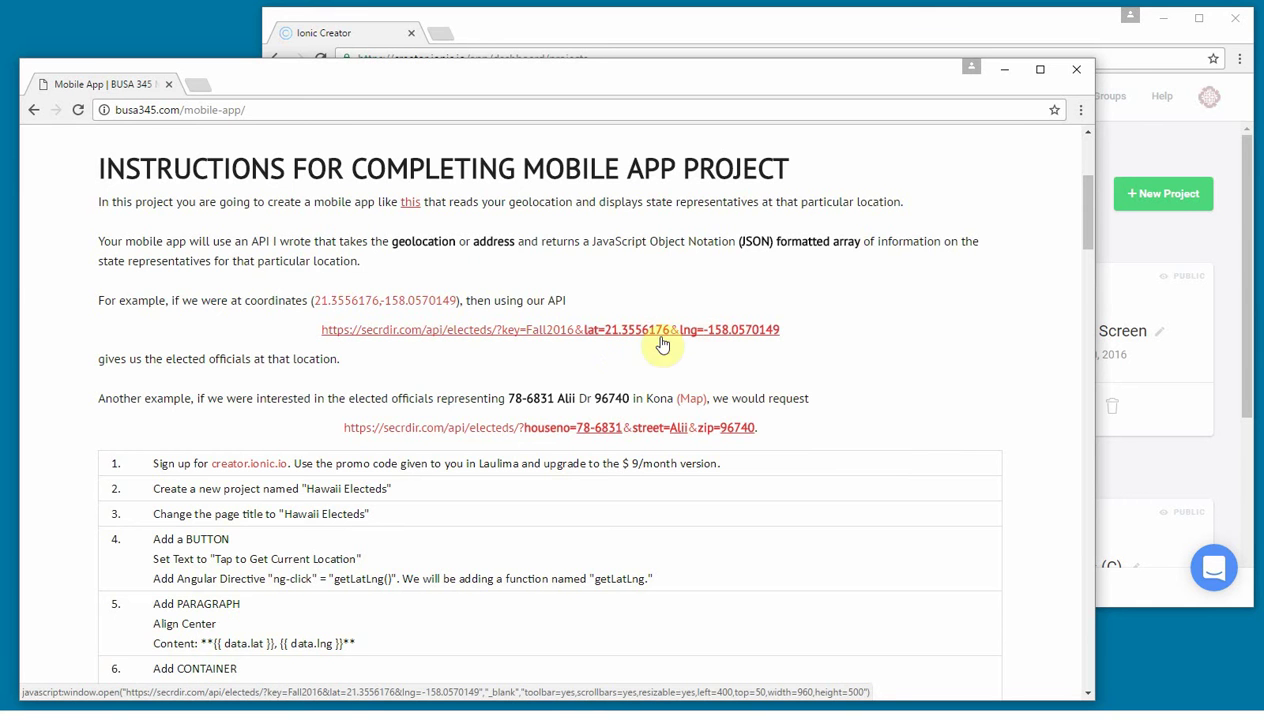
pyautogui.click(581, 340)
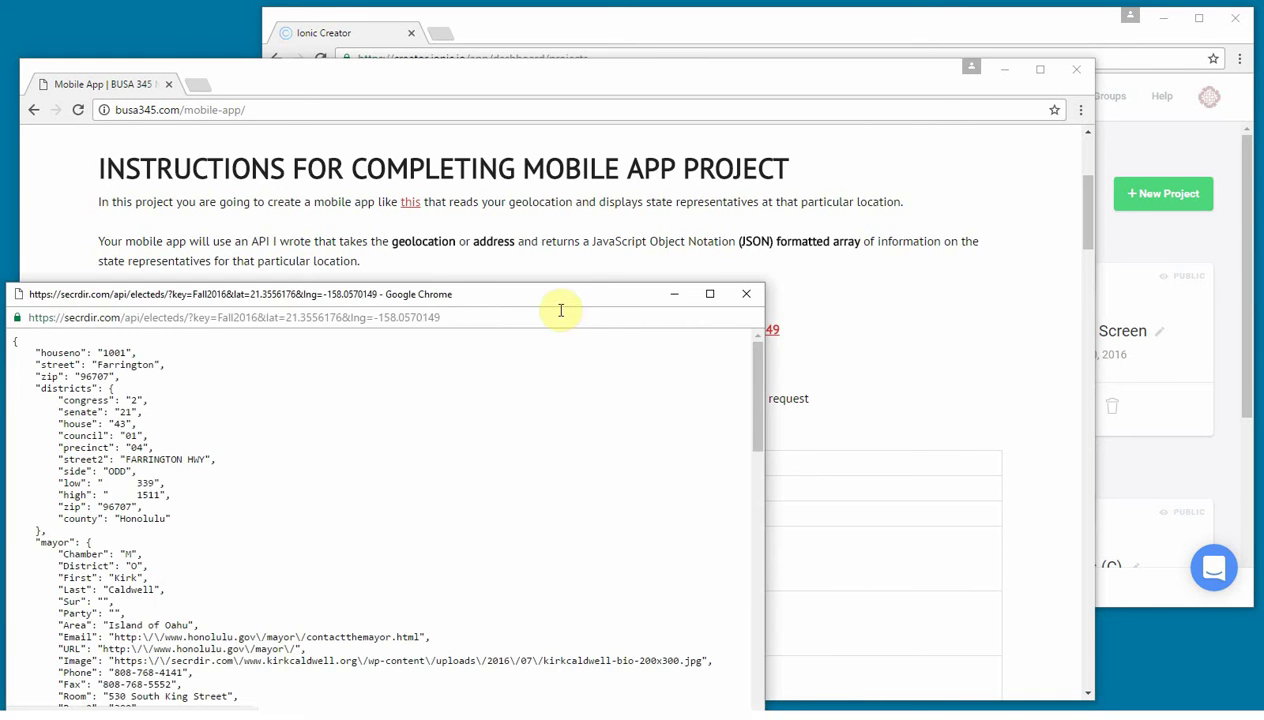
pyautogui.moveTo(544, 293); pyautogui.dragTo(730, 59)
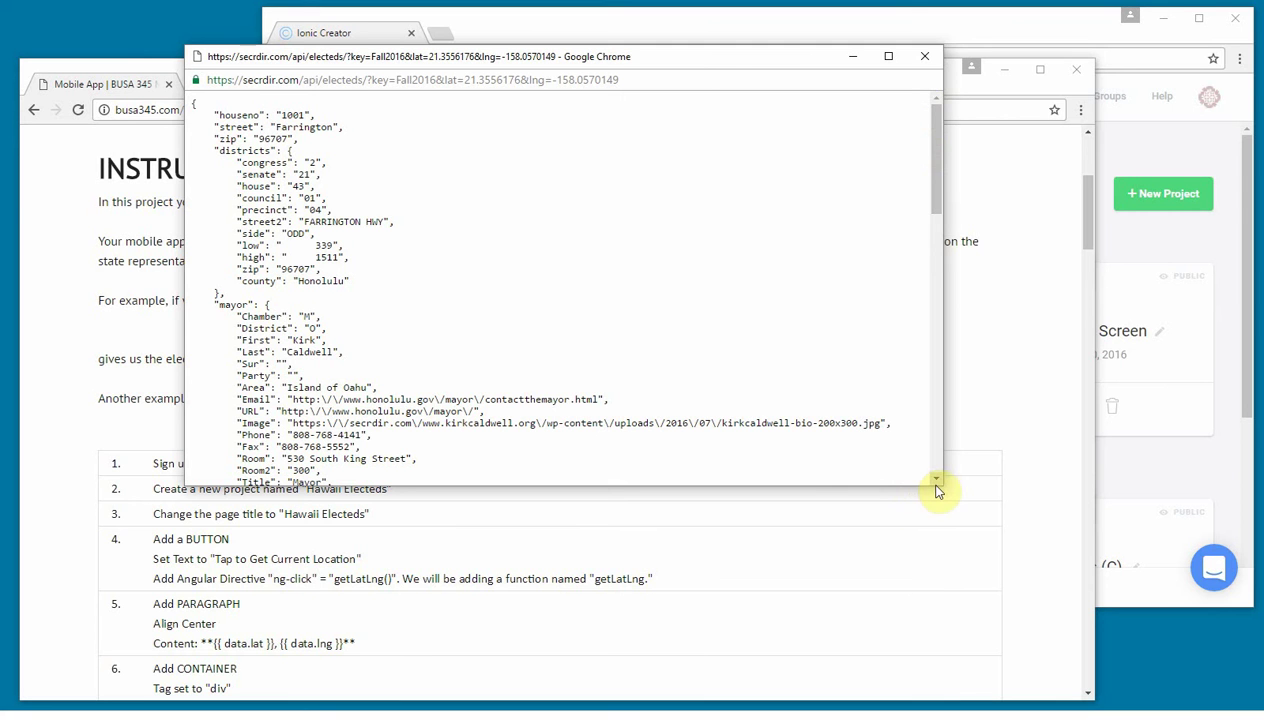
pyautogui.moveTo(941, 485); pyautogui.dragTo(1157, 648)
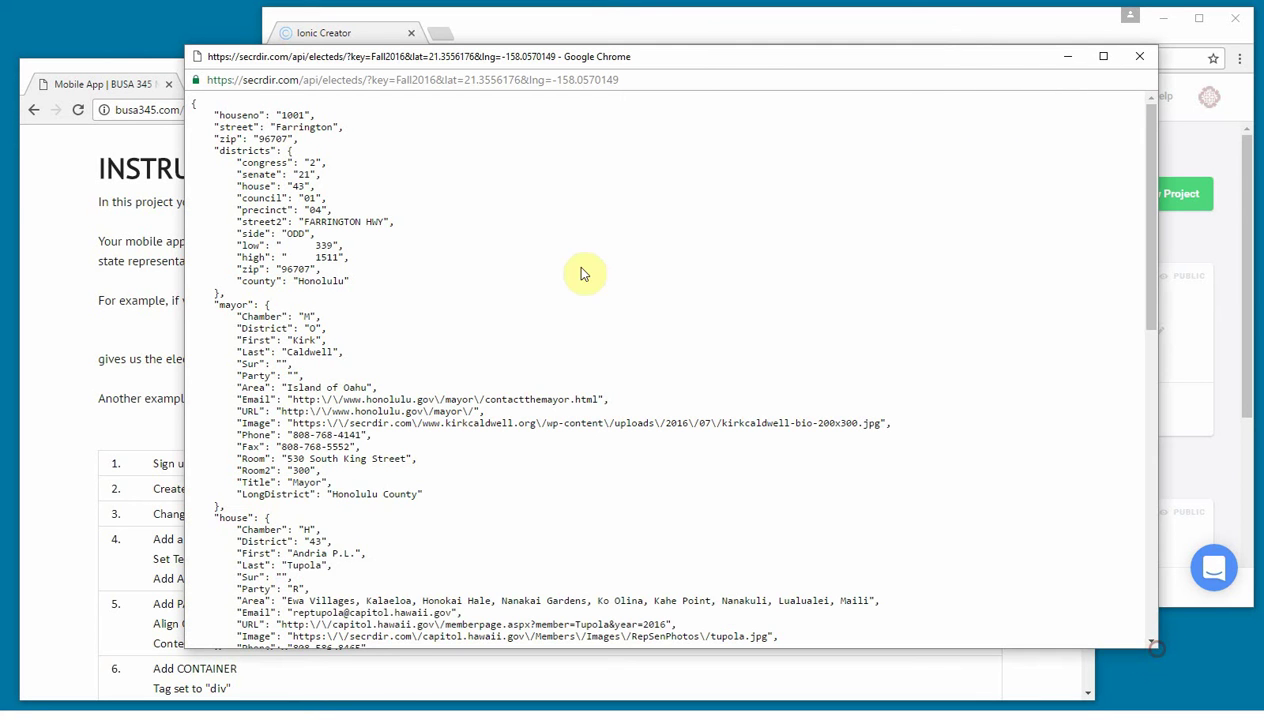
pyautogui.doubleClick(243, 152)
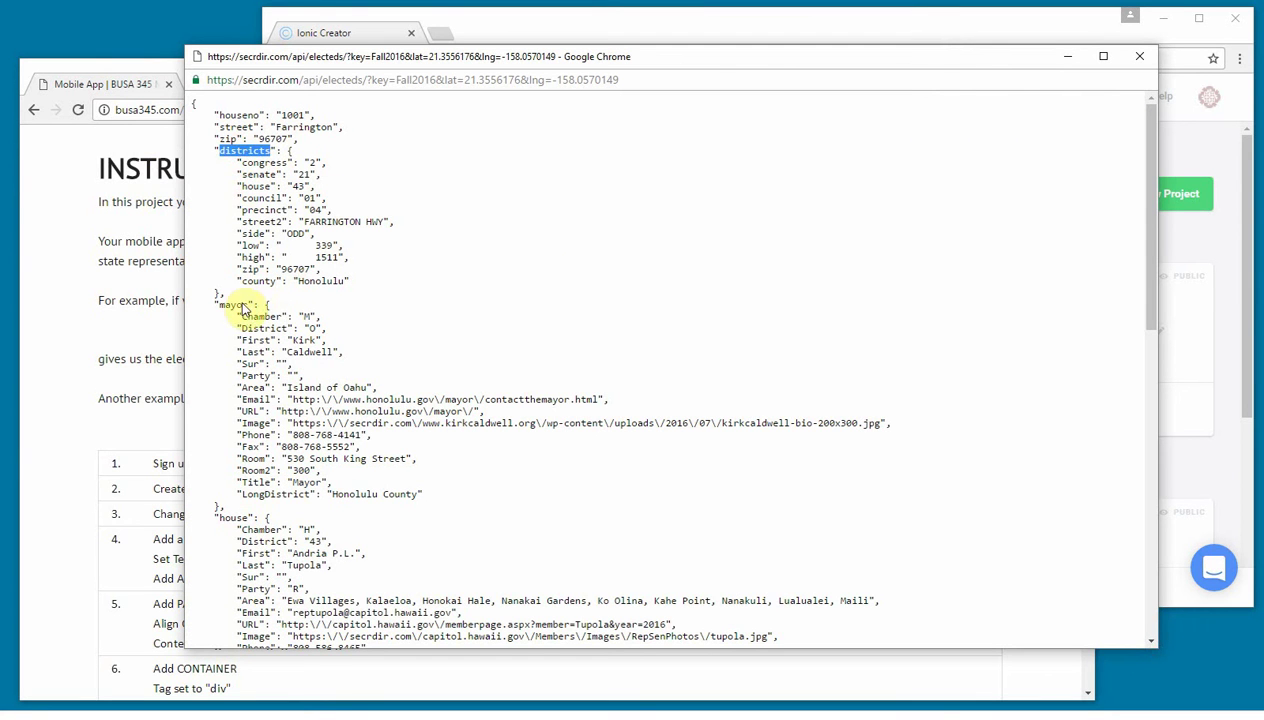
pyautogui.doubleClick(233, 304)
pyautogui.moveTo(292, 340)
pyautogui.mouseDown()
pyautogui.moveTo(327, 352)
pyautogui.moveTo(336, 332)
pyautogui.moveTo(315, 346)
pyautogui.mouseUp()
pyautogui.scroll(-1, 626, 382)
pyautogui.scroll(-1, 638, 313)
pyautogui.scroll(-2, 494, 288)
pyautogui.scroll(-2, 635, 305)
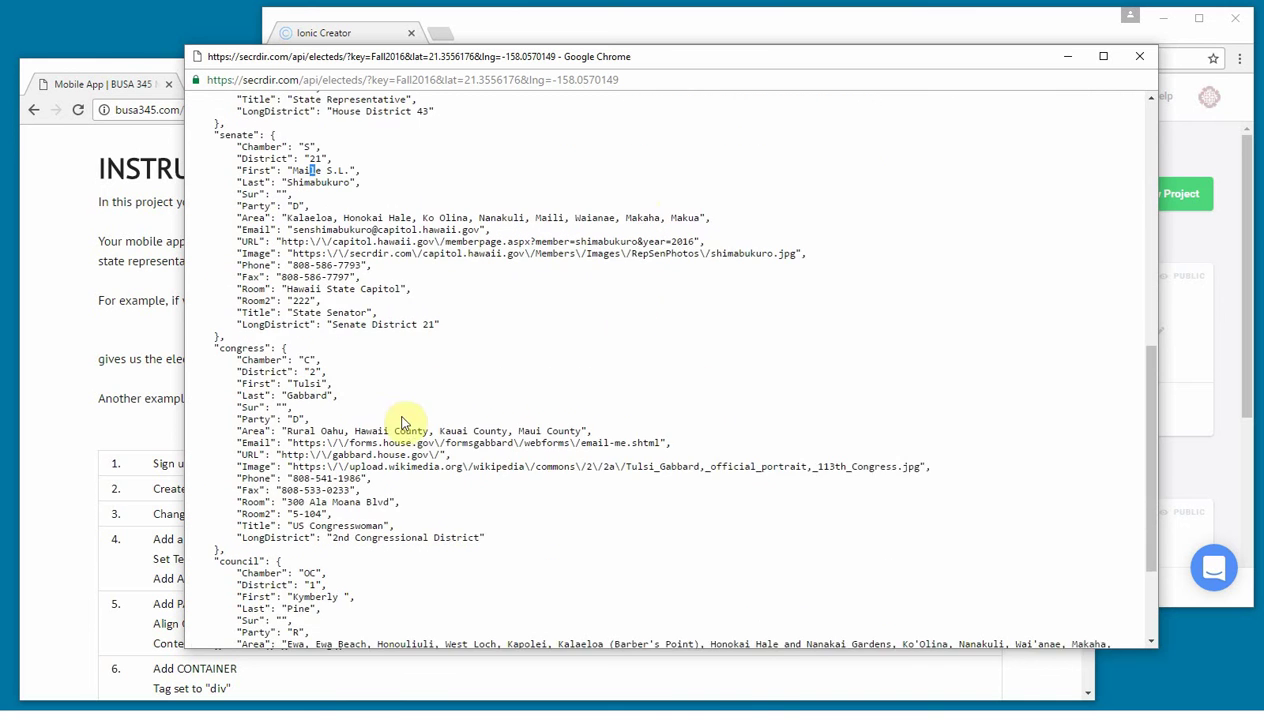
pyautogui.scroll(-2, 600, 355)
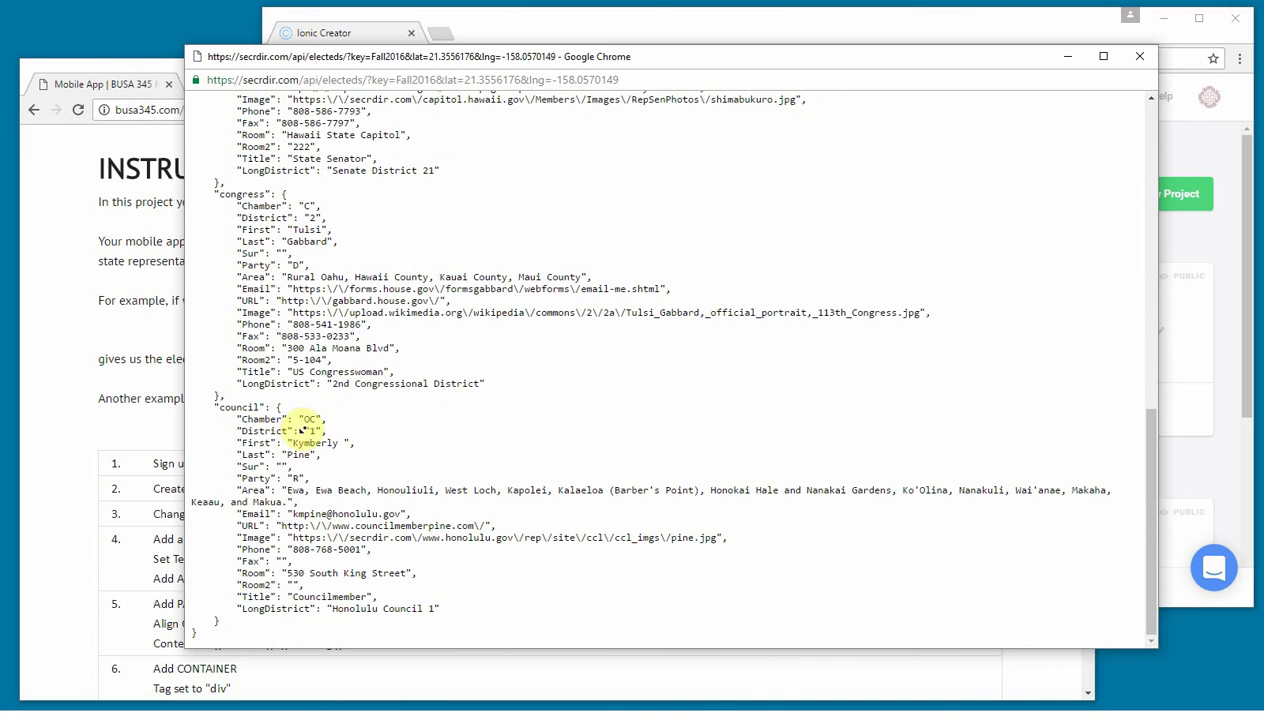
pyautogui.click(1142, 62)
# Open the street-address example API request, examine the mayor and house entries in its JSON, and close it.
pyautogui.scroll(-2, 640, 320)
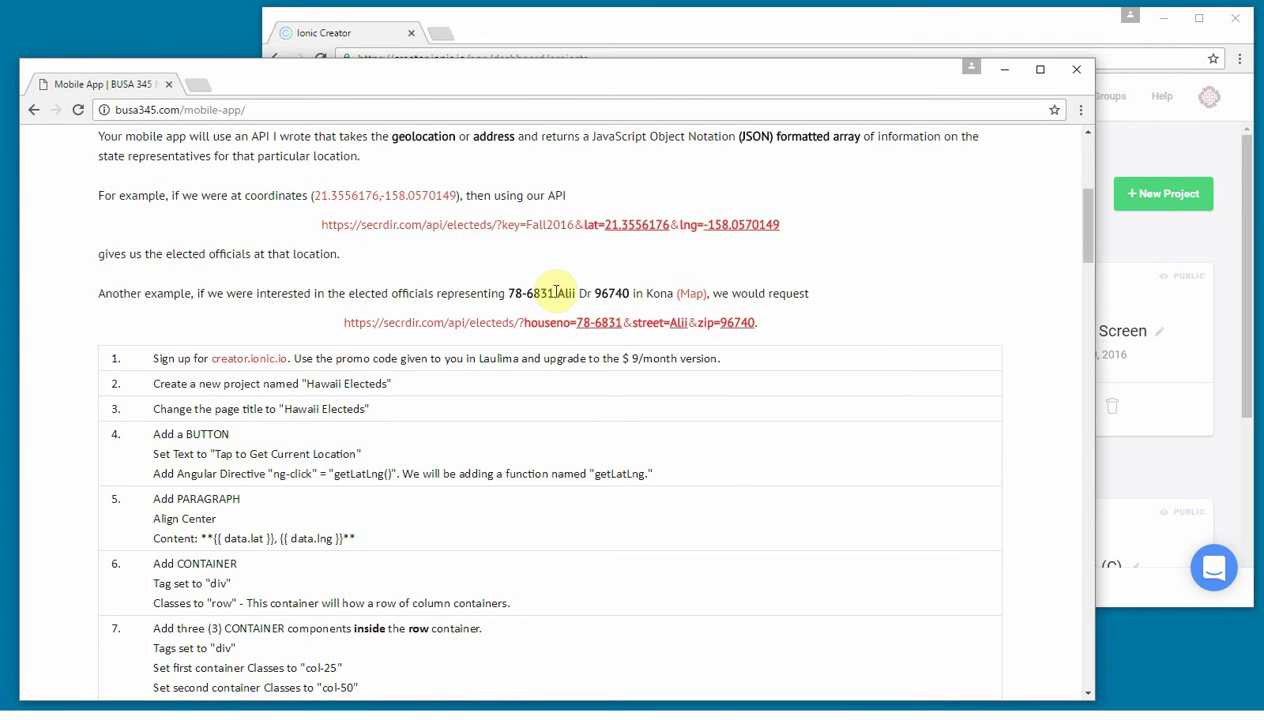
pyautogui.click(632, 331)
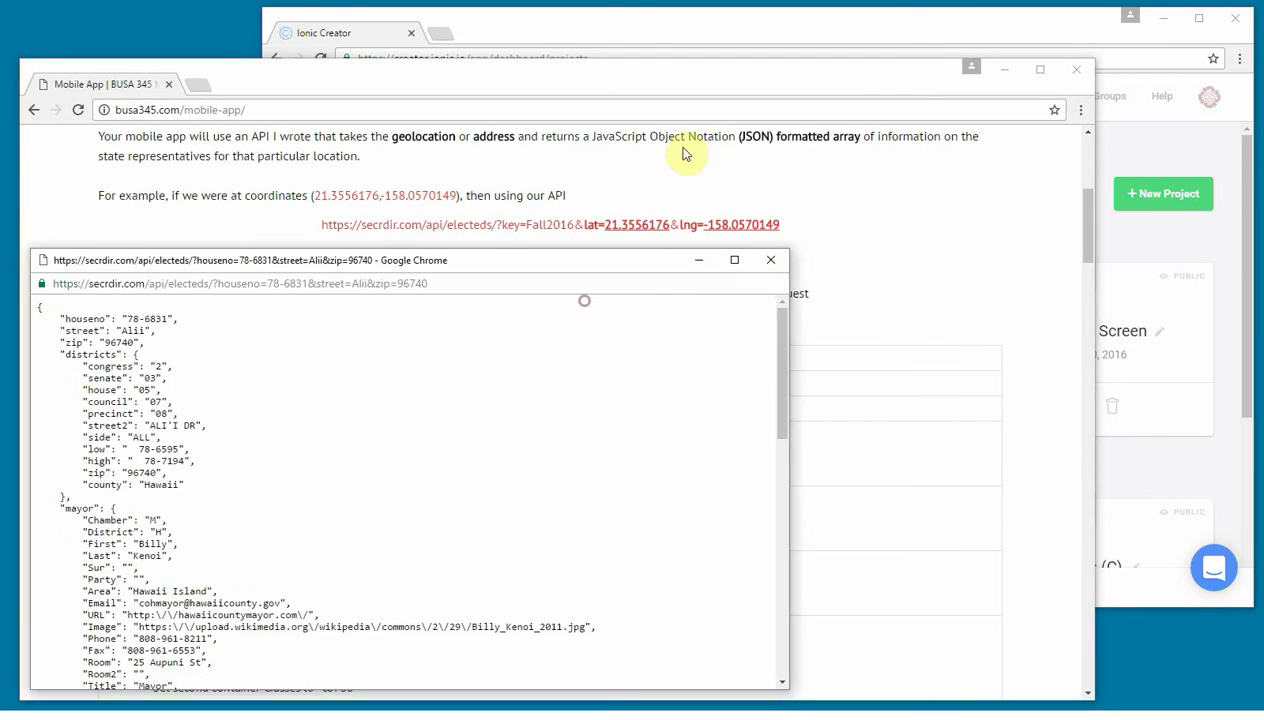
pyautogui.moveTo(930, 141); pyautogui.dragTo(931, 222)
pyautogui.scroll(1, 531, 147)
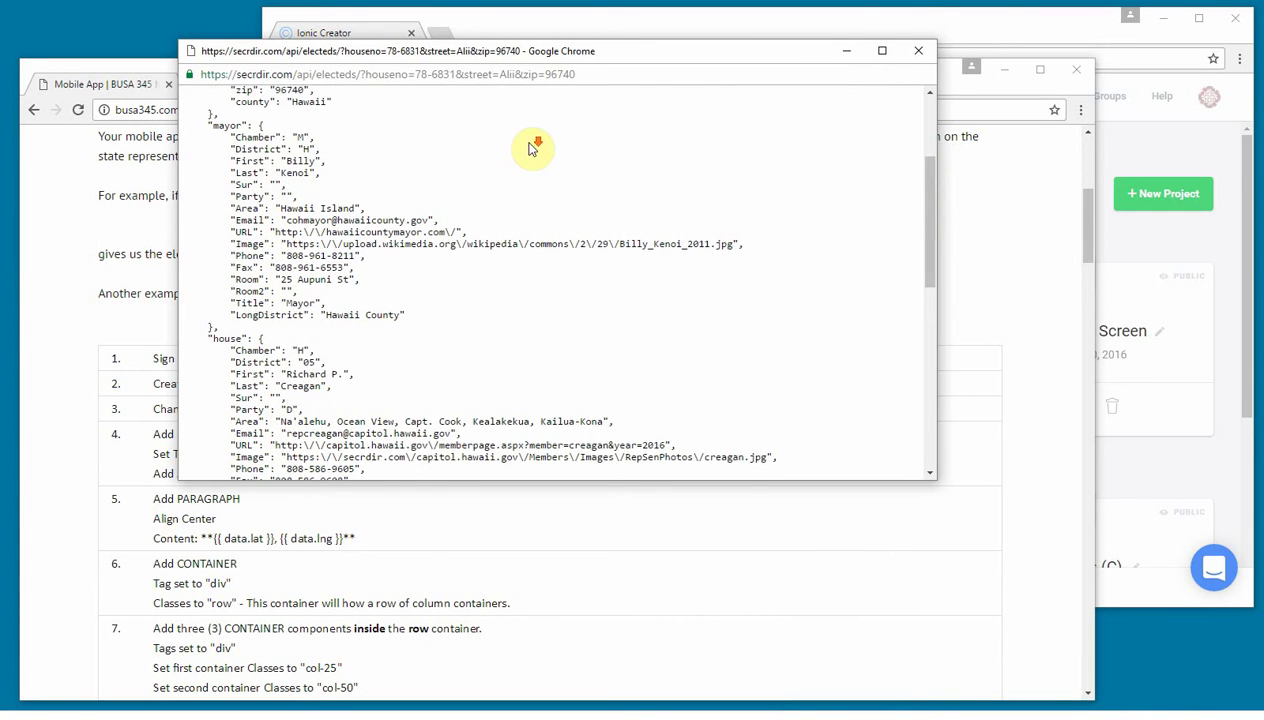
pyautogui.scroll(-1, 529, 153)
pyautogui.scroll(1, 400, 145)
pyautogui.tripleClick(290, 160)
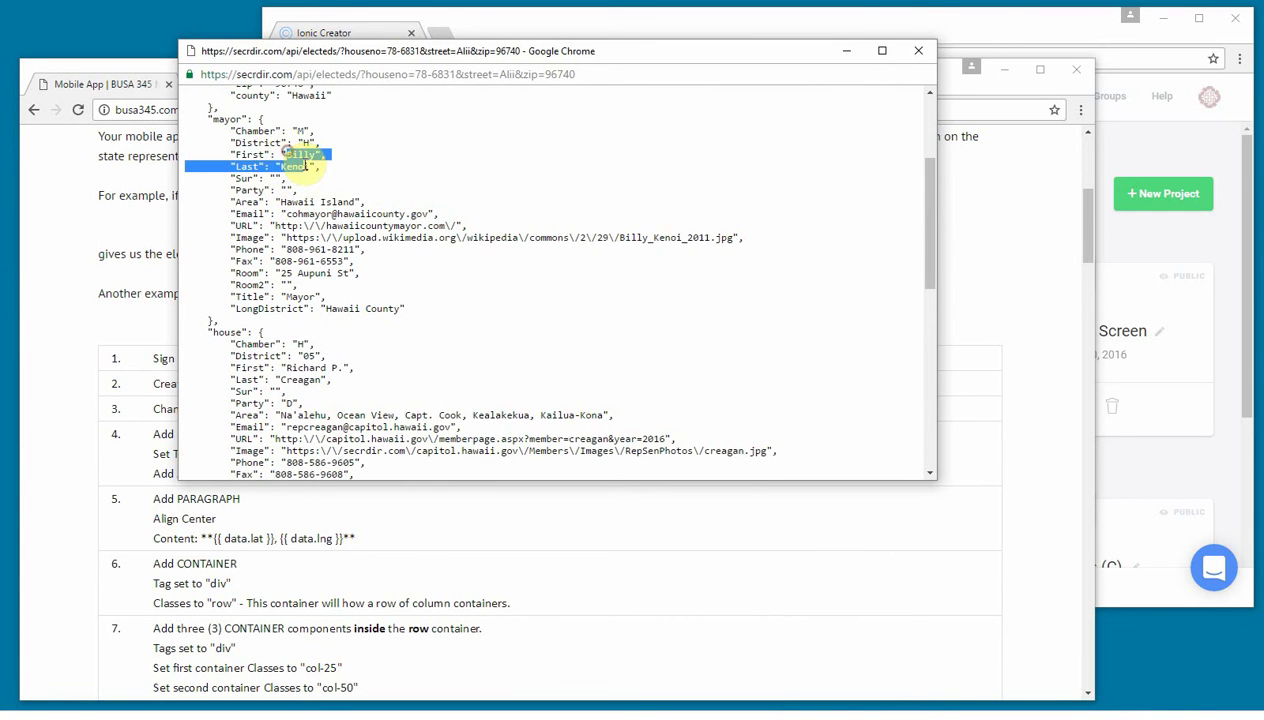
pyautogui.scroll(-2, 739, 214)
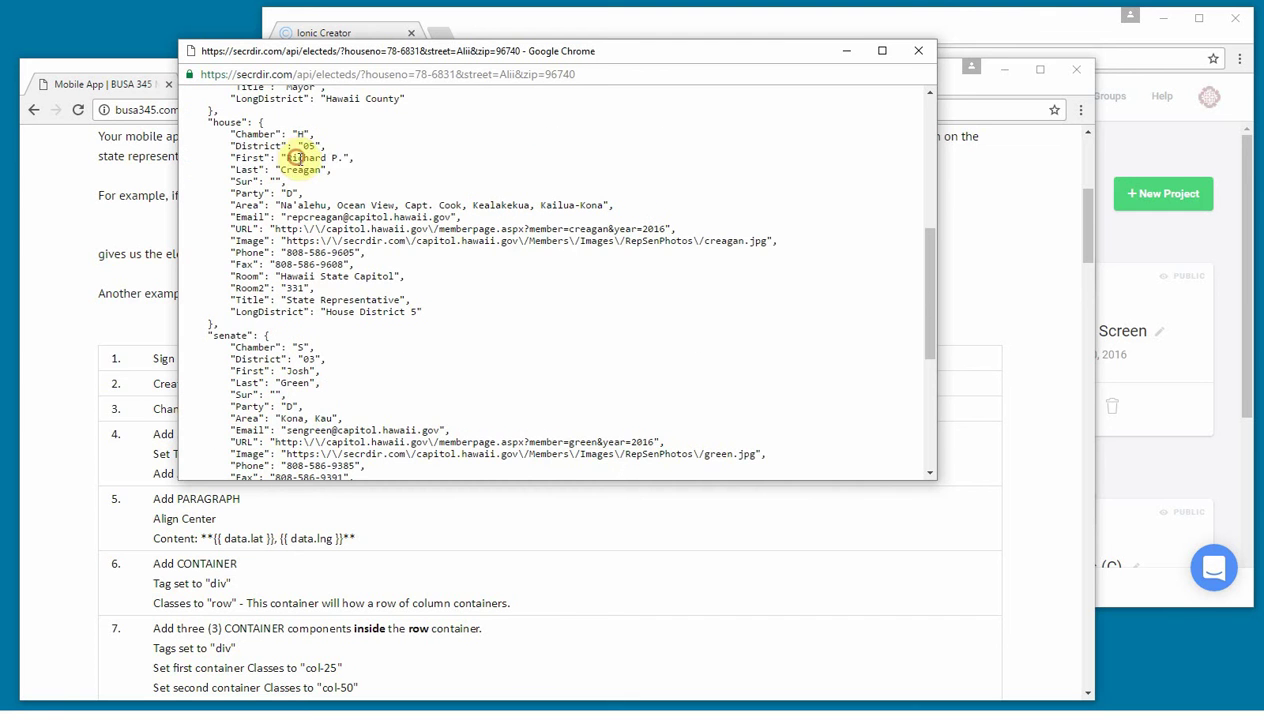
pyautogui.moveTo(298, 158); pyautogui.dragTo(320, 170)
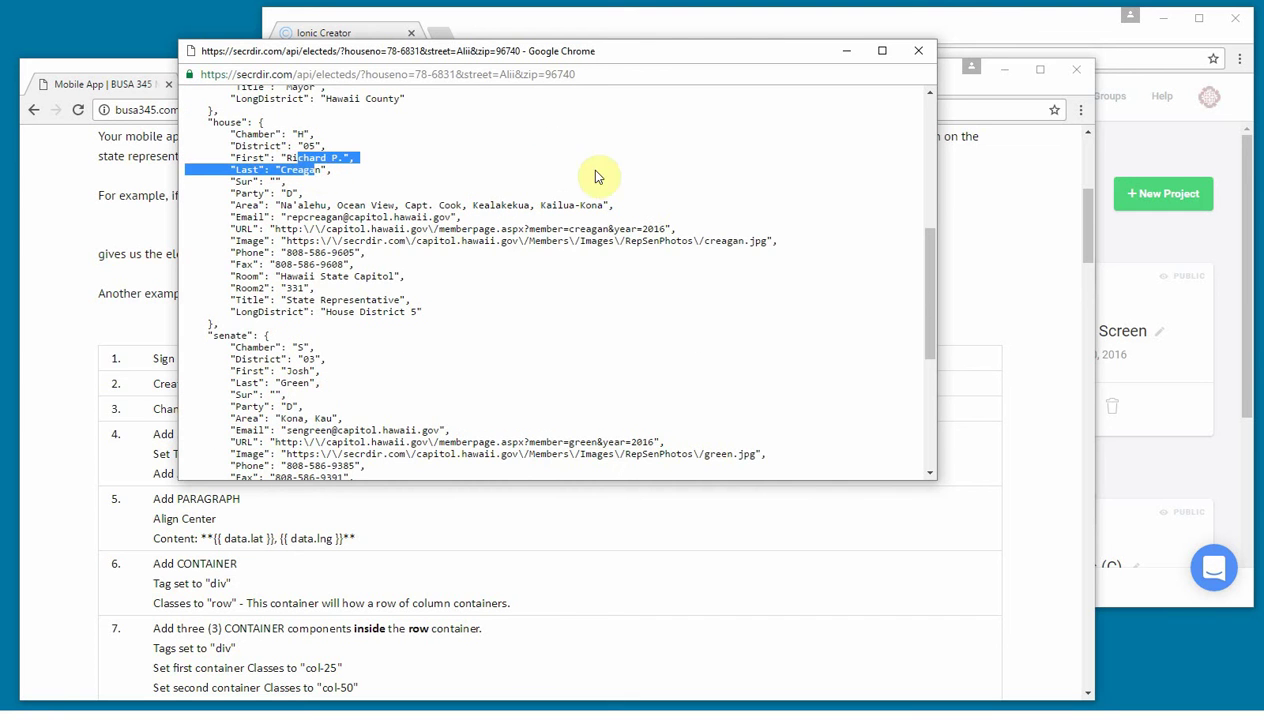
pyautogui.click(918, 50)
# Review the numbered build instructions, then switch to Ionic Creator and create a blank project named "Hawaii Electeds".
pyautogui.scroll(-1, 884, 281)
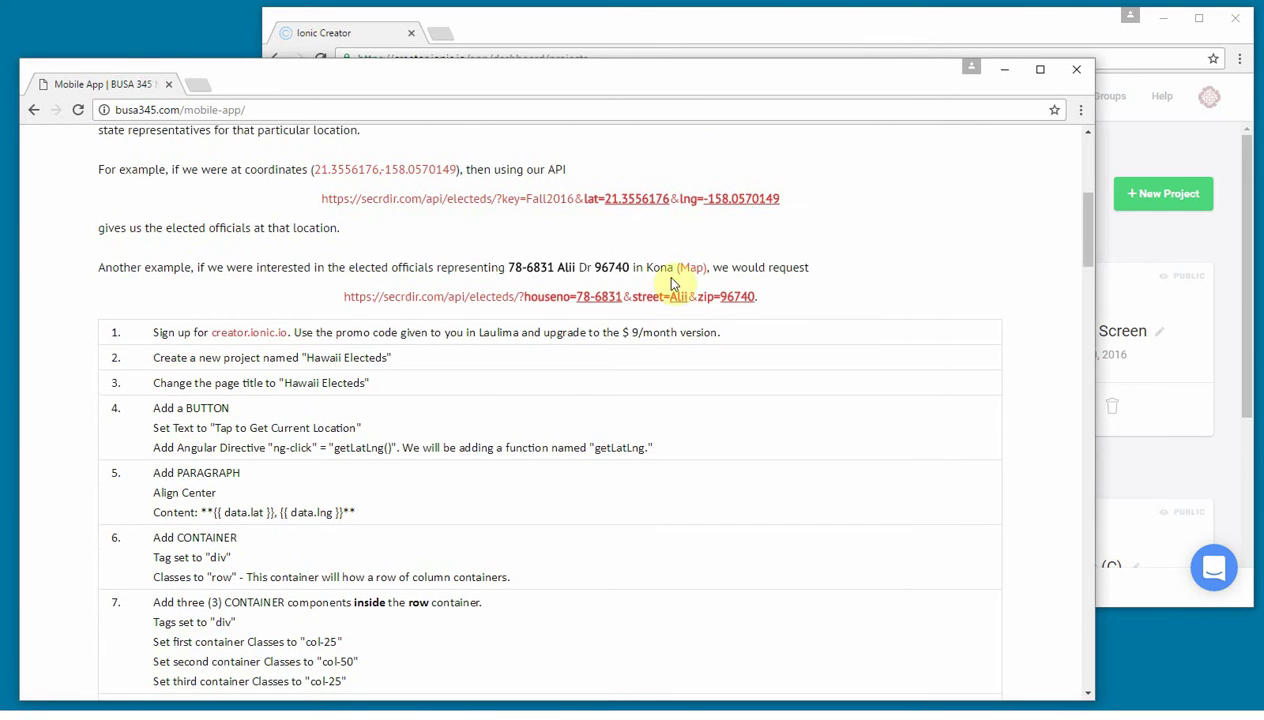
pyautogui.scroll(-3, 740, 262)
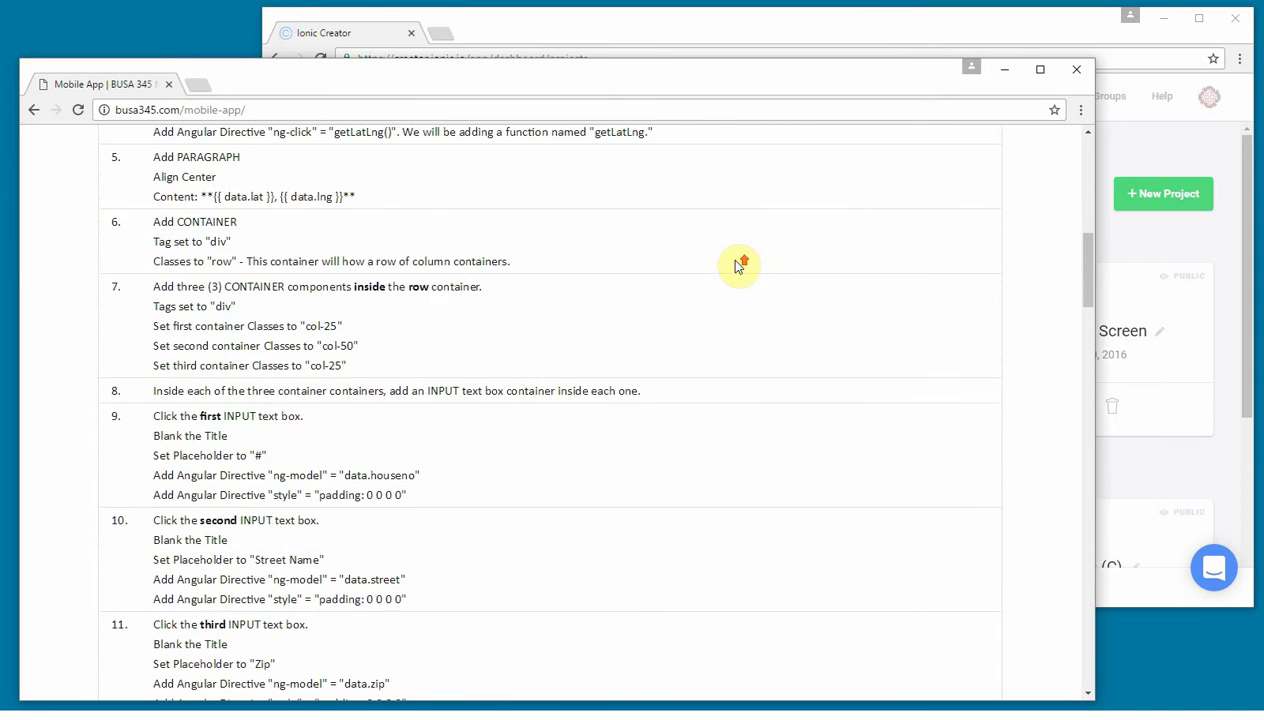
pyautogui.scroll(1, 735, 262)
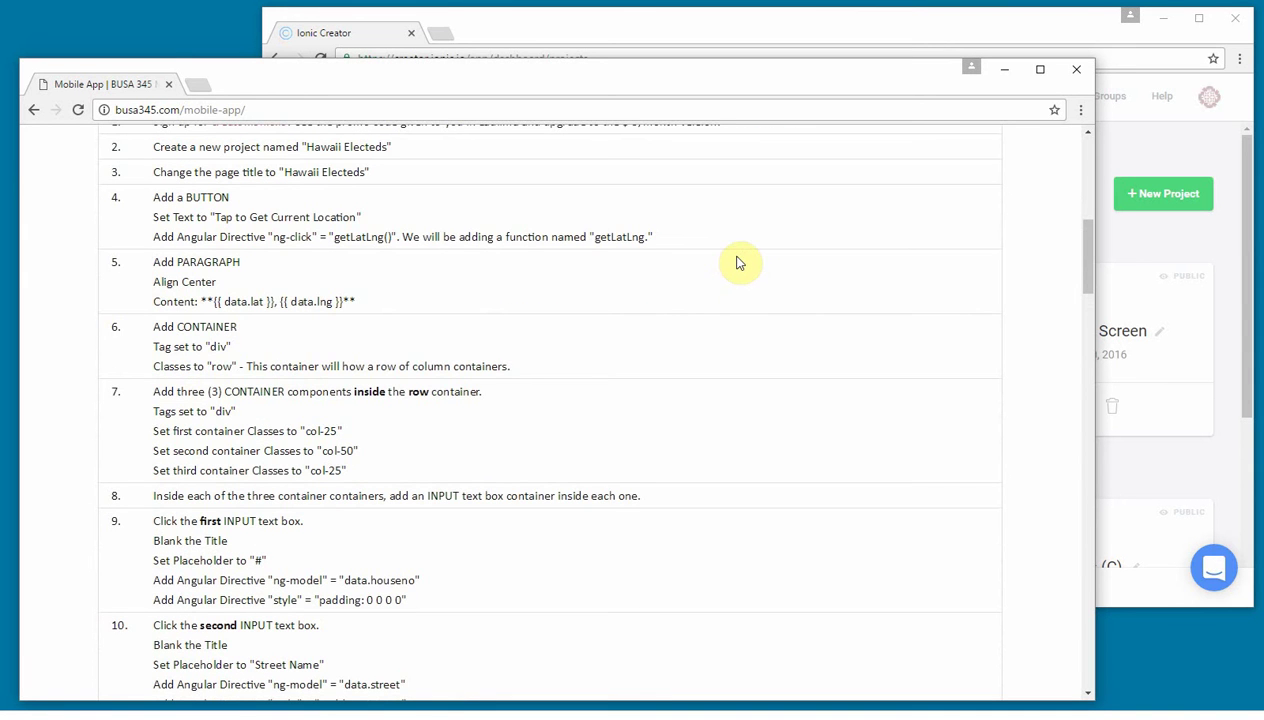
pyautogui.scroll(3, 739, 261)
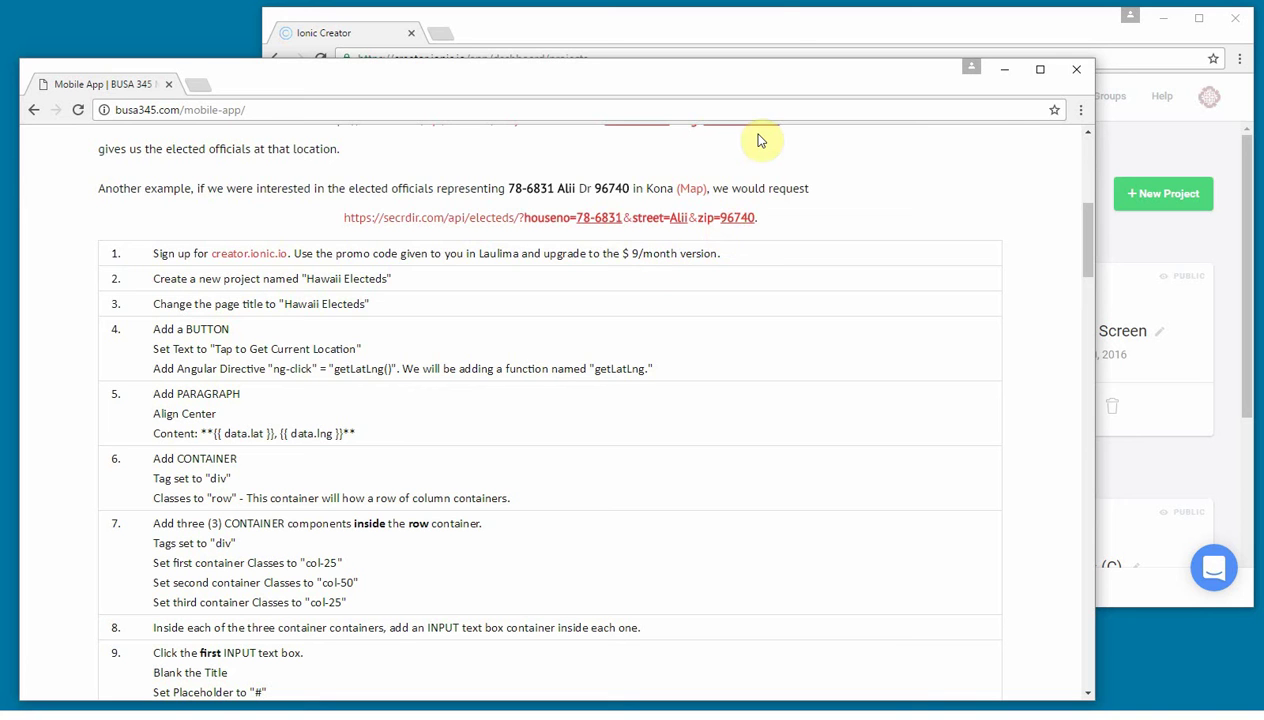
pyautogui.click(779, 22)
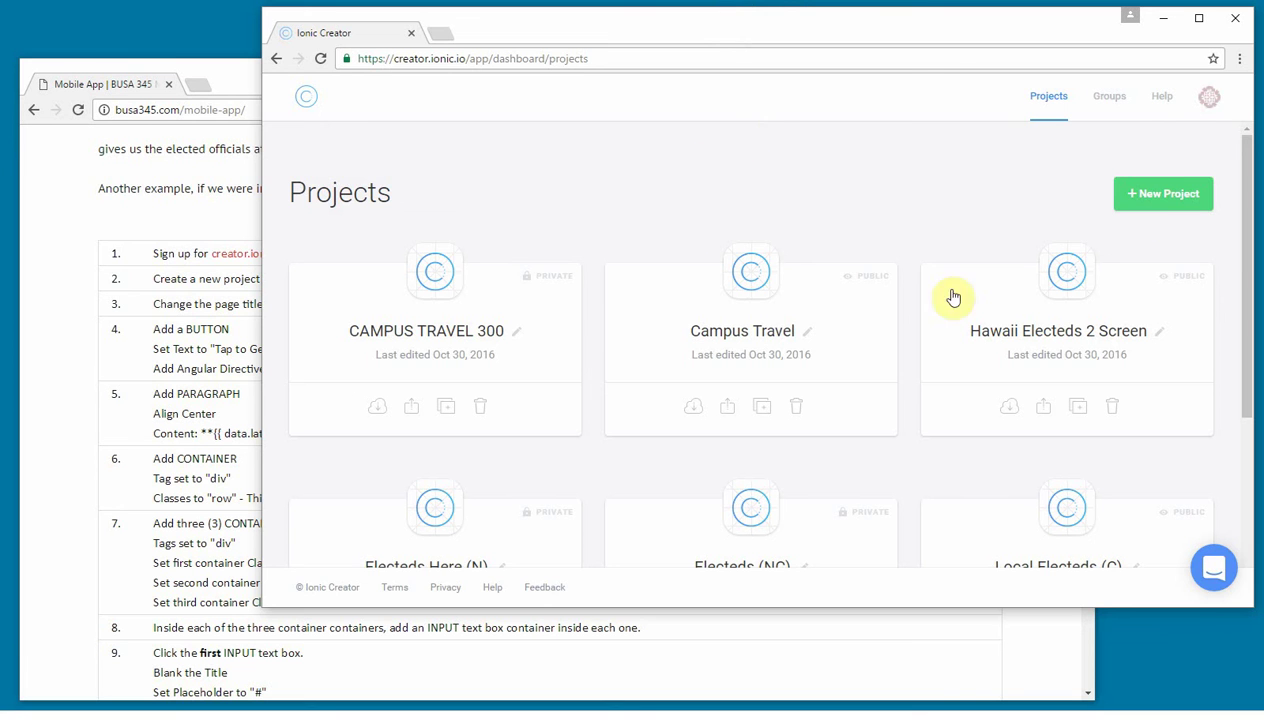
pyautogui.click(1162, 195)
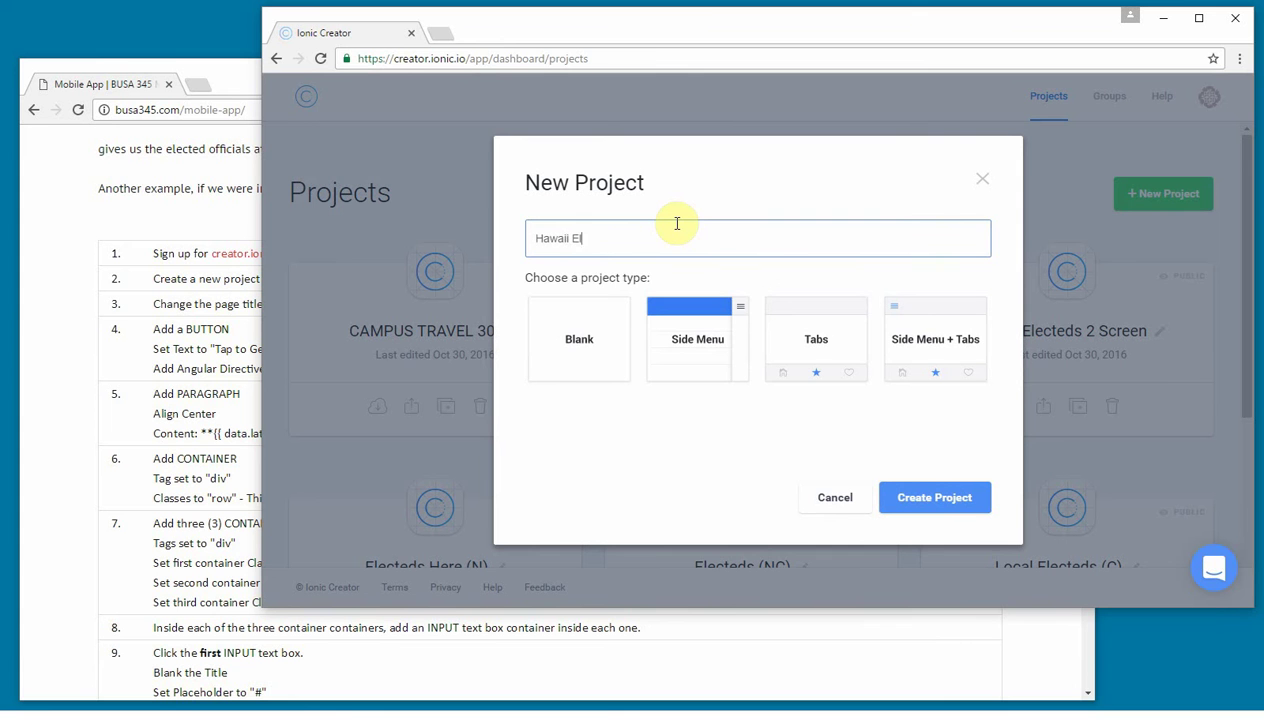
pyautogui.write('Hawaii Electeds')
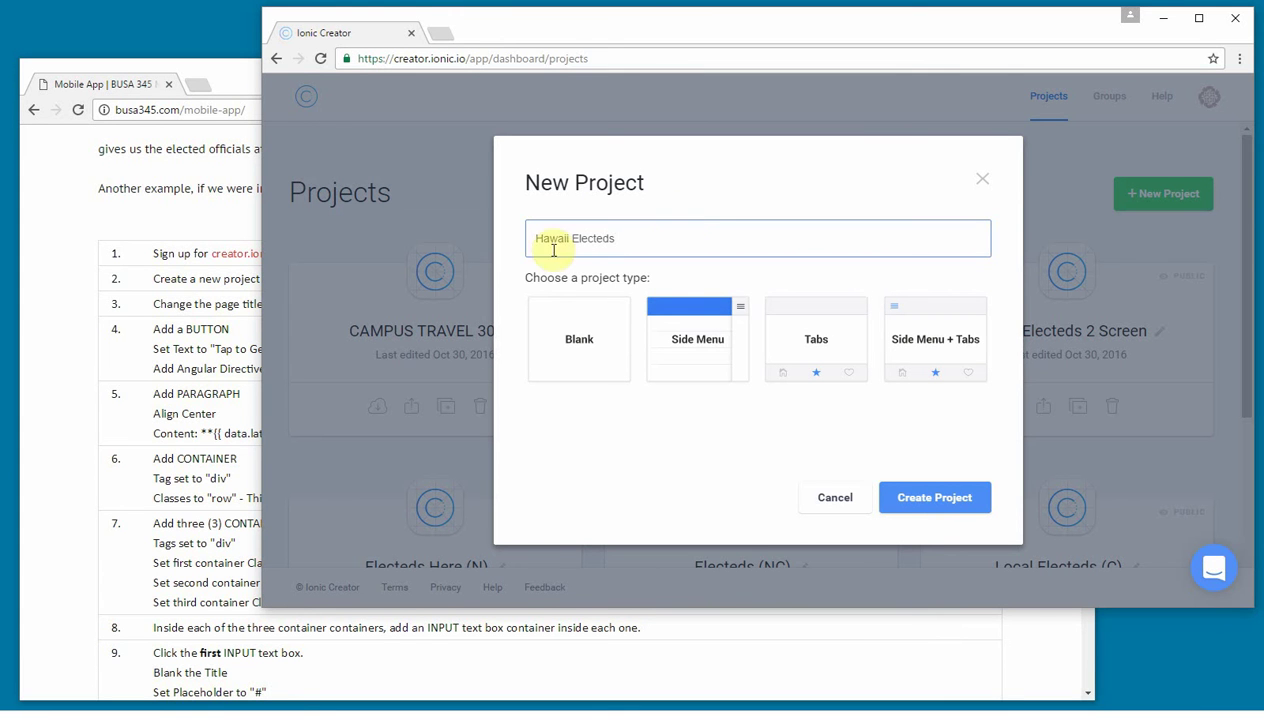
pyautogui.click(553, 355)
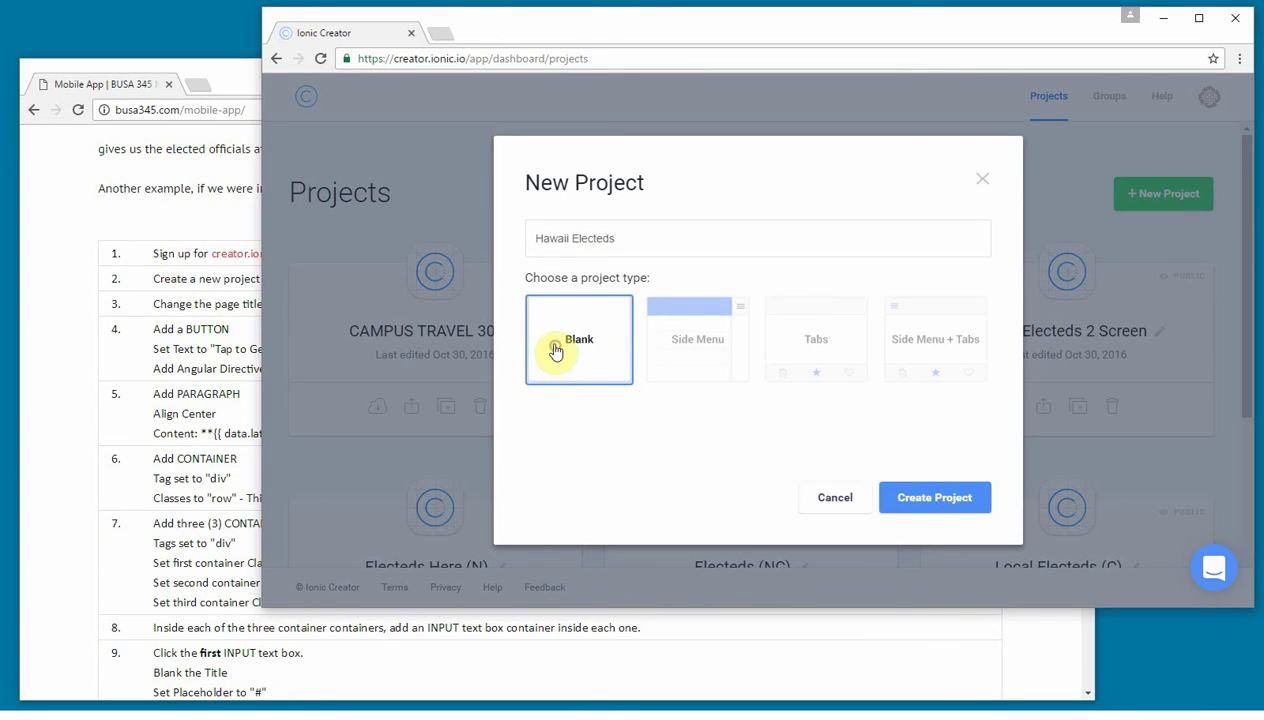
pyautogui.click(948, 499)
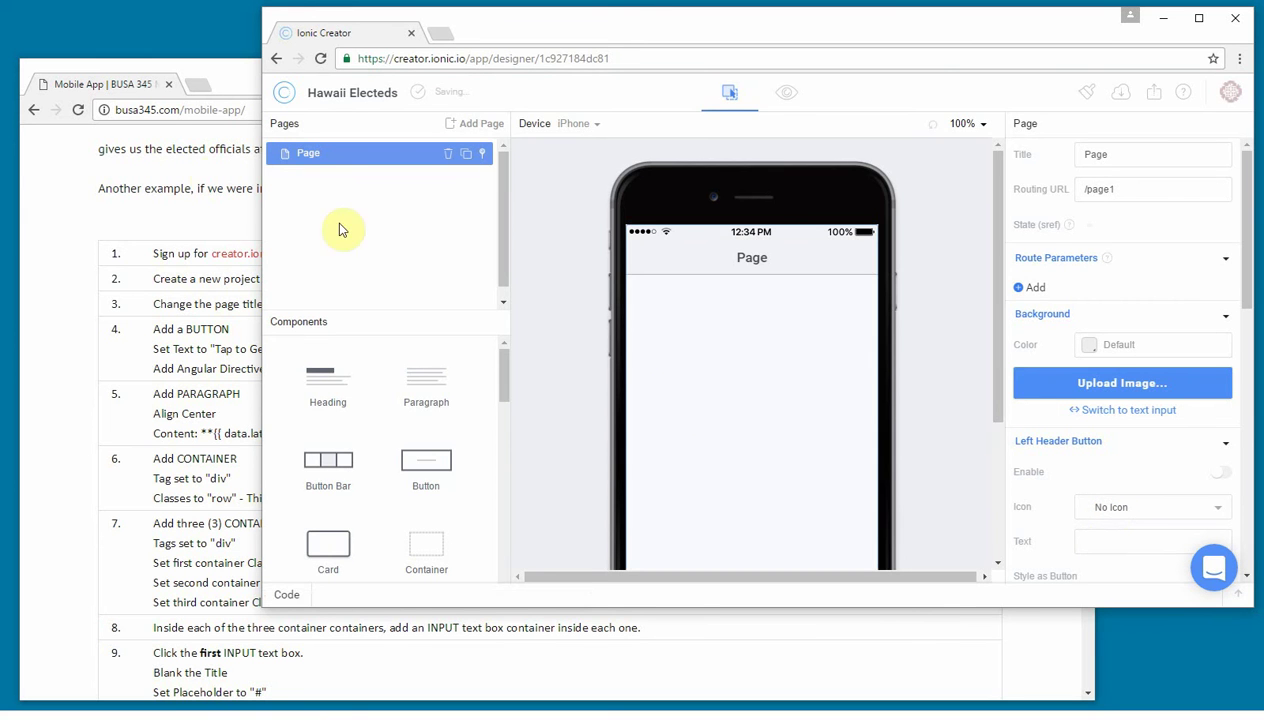
# Check instruction 3 and set the page title to "Hawaii Electeds".
pyautogui.click(179, 271)
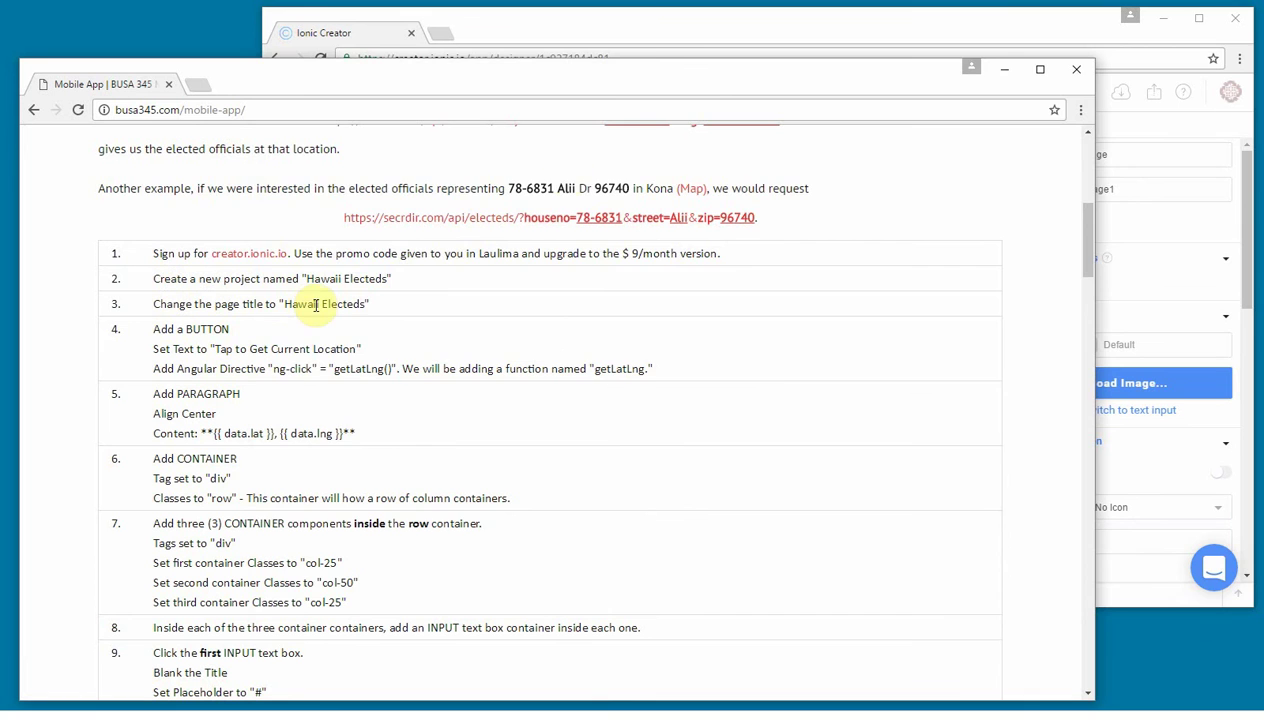
pyautogui.click(663, 38)
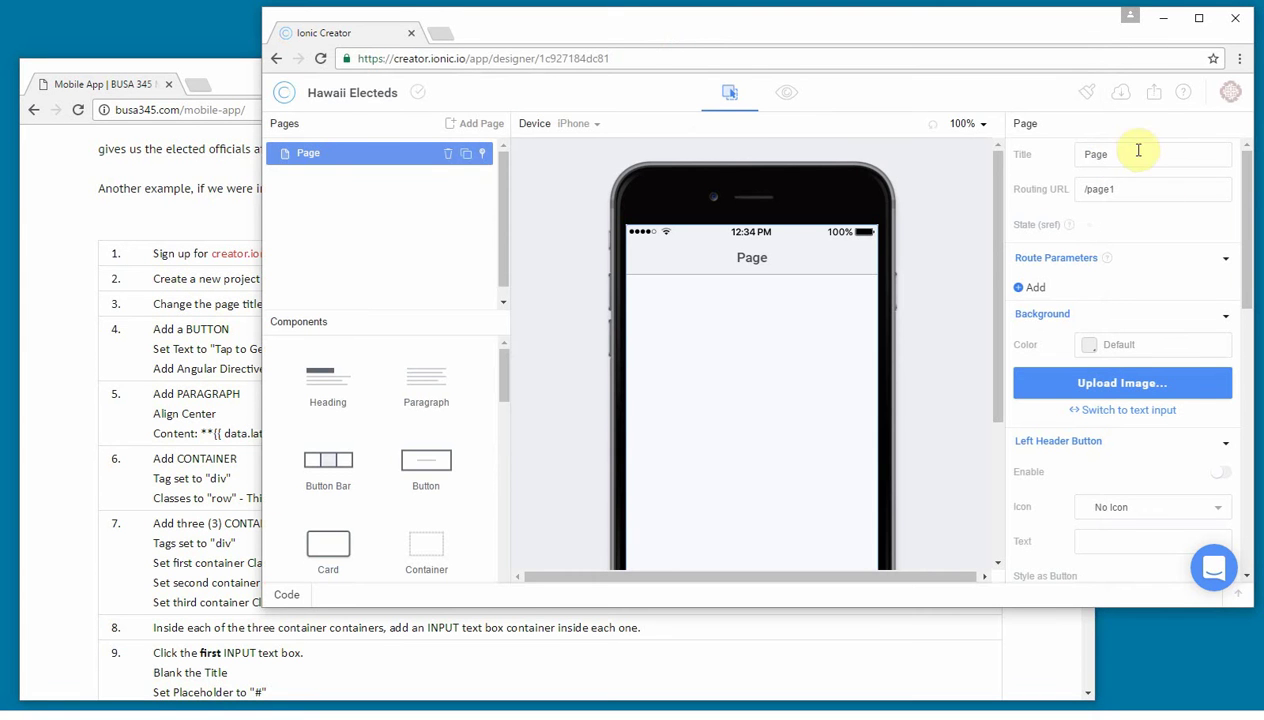
pyautogui.moveTo(1144, 154); pyautogui.dragTo(1059, 154)
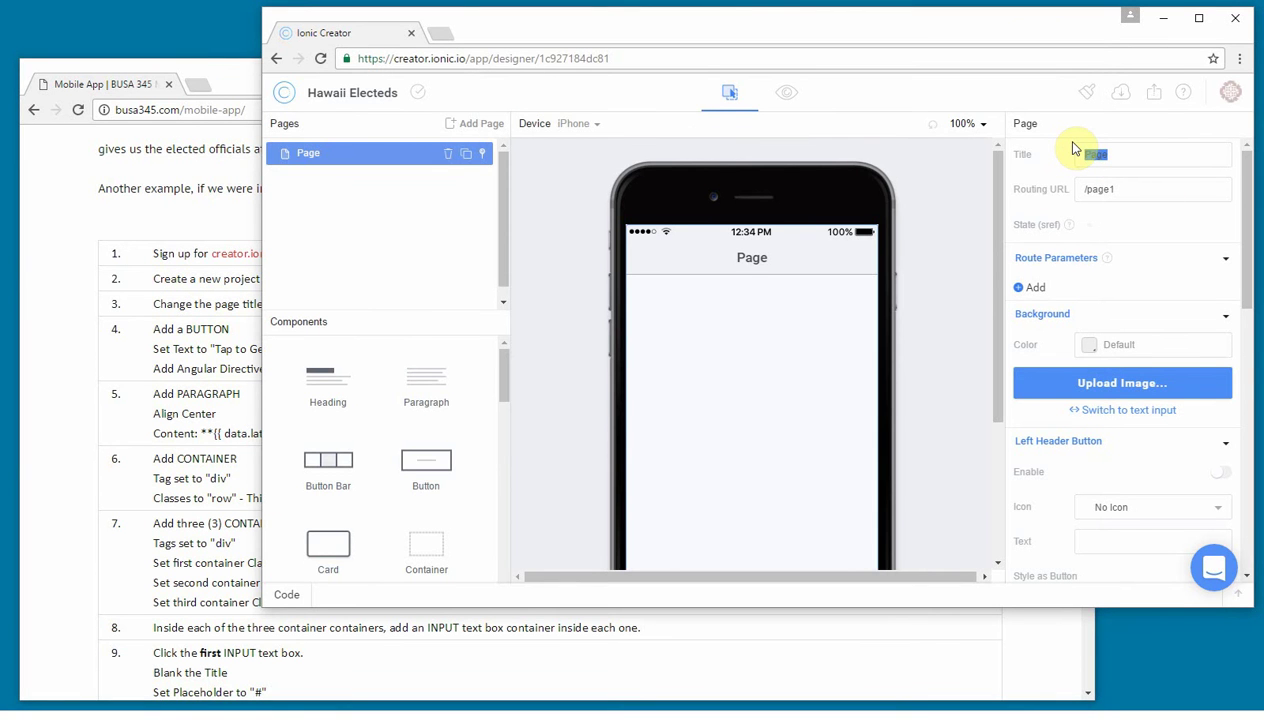
pyautogui.write('Hawaii Electeds')
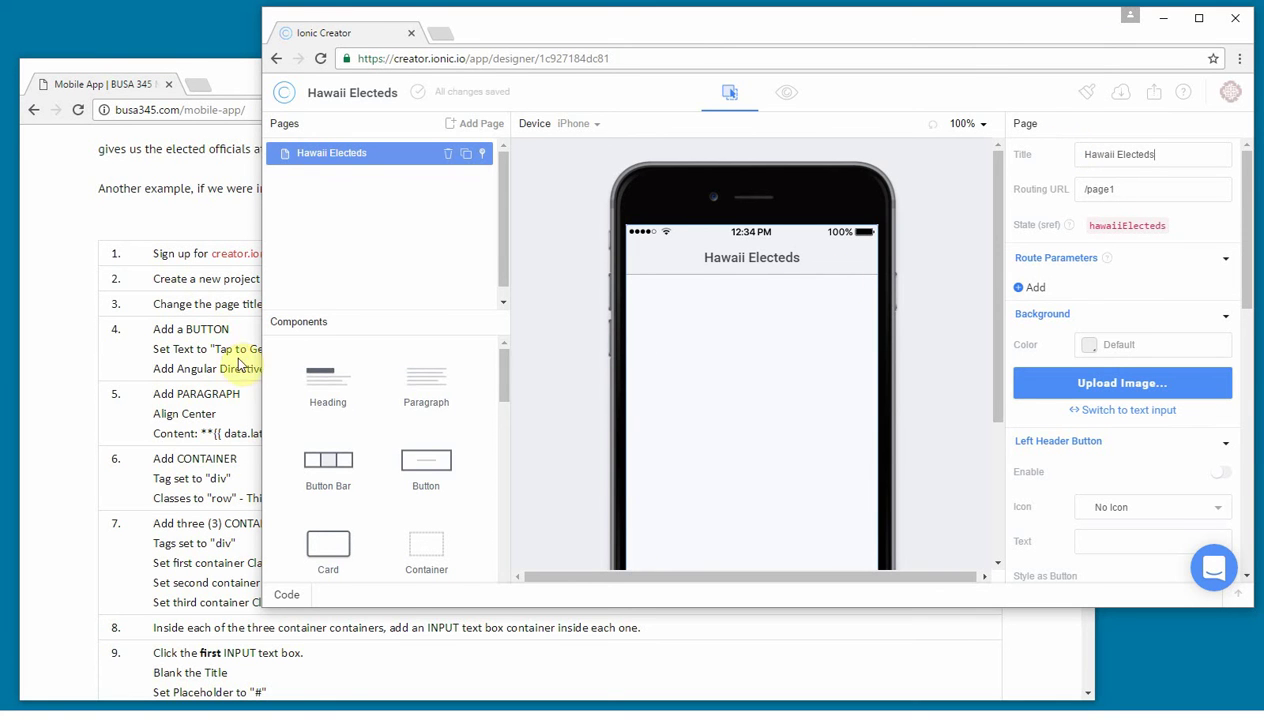
# Consult instruction 4 and add a Button component to the Hawaii Electeds page, below its header.
pyautogui.click(216, 304)
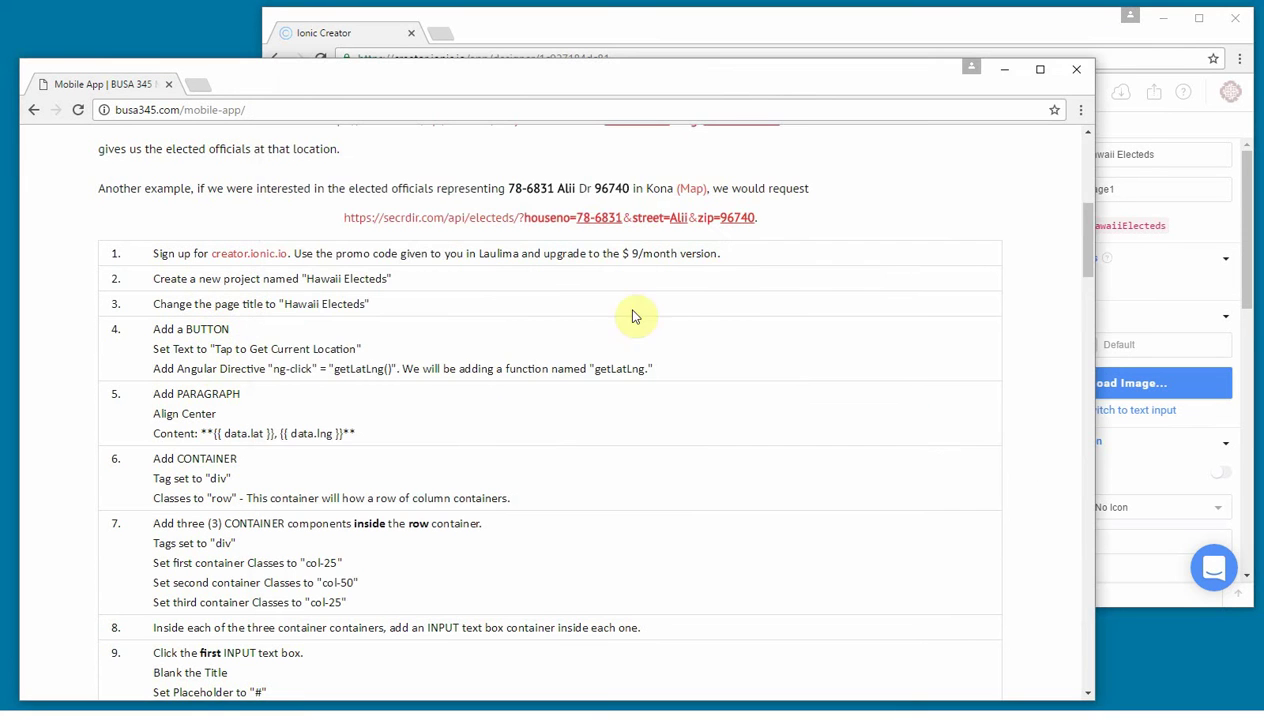
pyautogui.click(1049, 20)
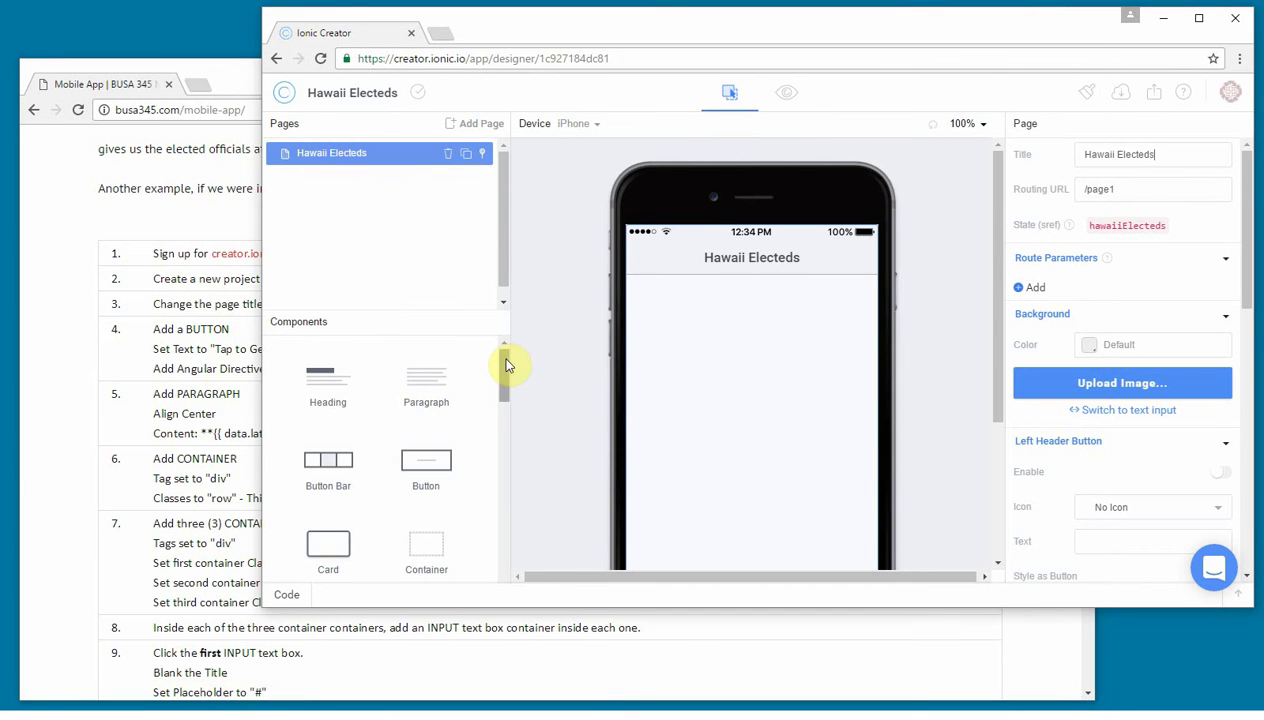
pyautogui.scroll(-1, 505, 365)
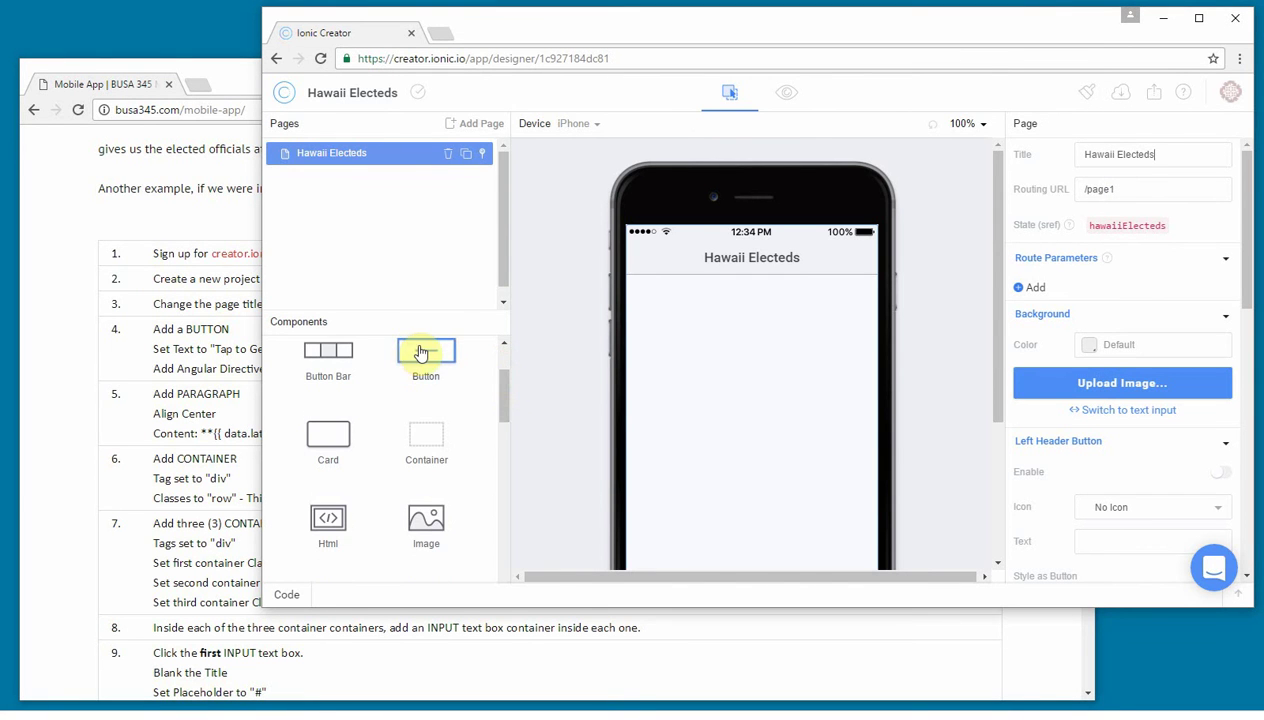
pyautogui.moveTo(423, 342); pyautogui.dragTo(735, 325)
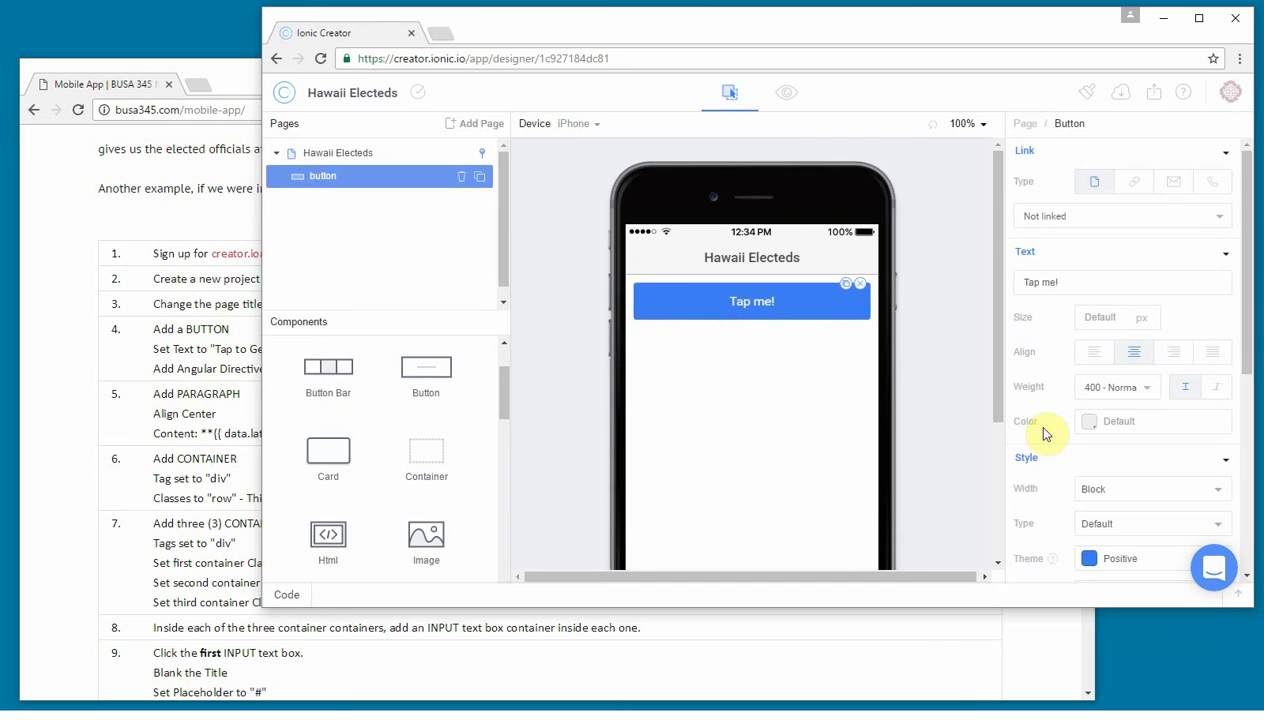
# Copy the button label from instruction 4 and set the button's text to "Tap to Get Current Location".
pyautogui.click(120, 221)
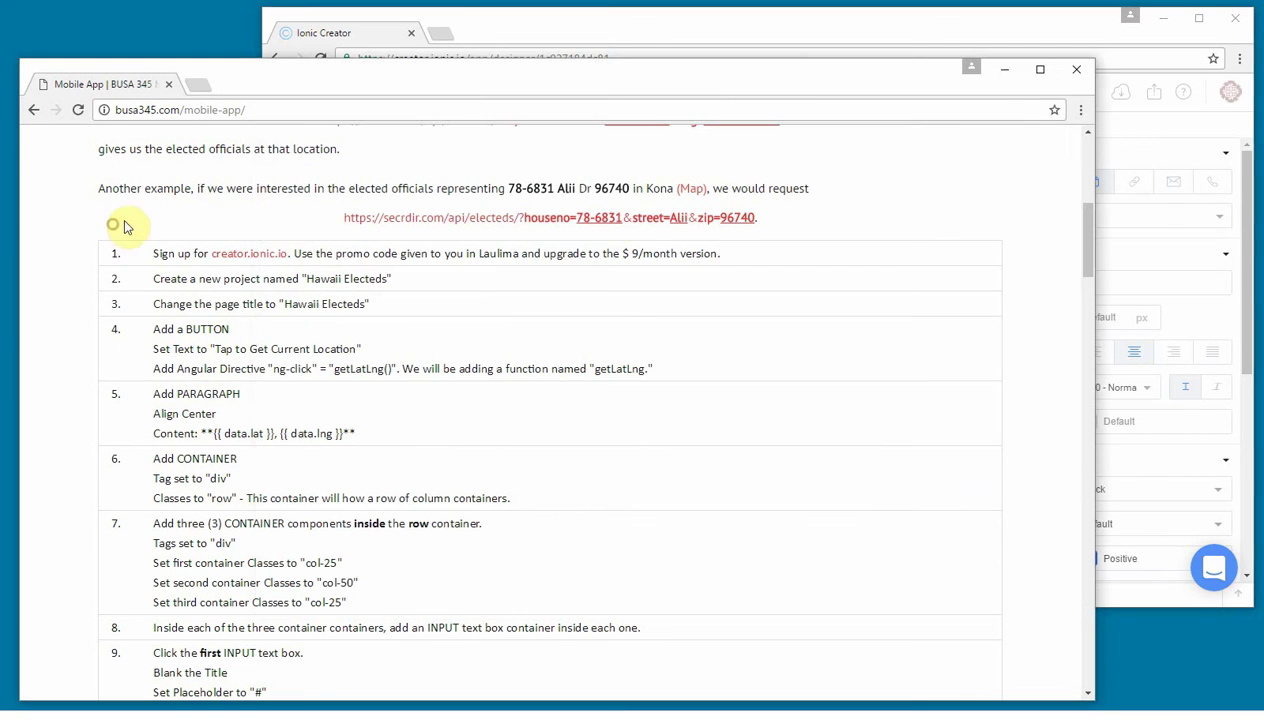
pyautogui.moveTo(216, 348); pyautogui.dragTo(343, 349)
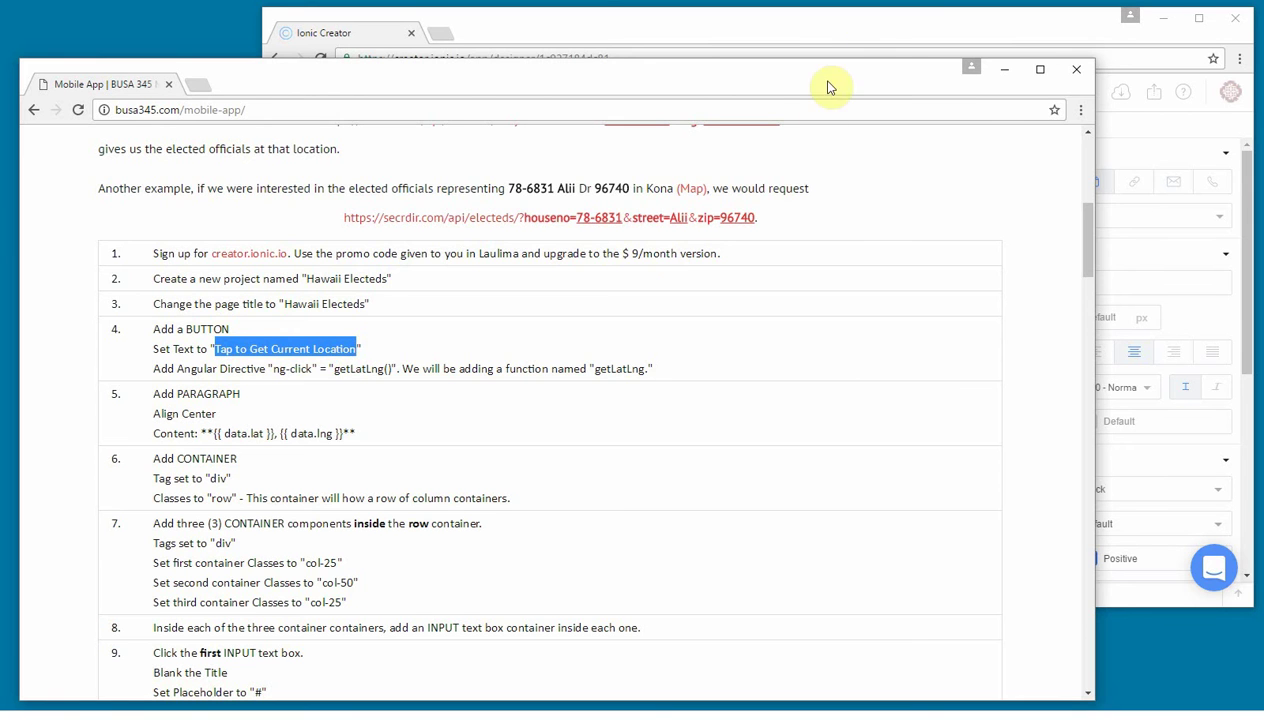
pyautogui.click(852, 32)
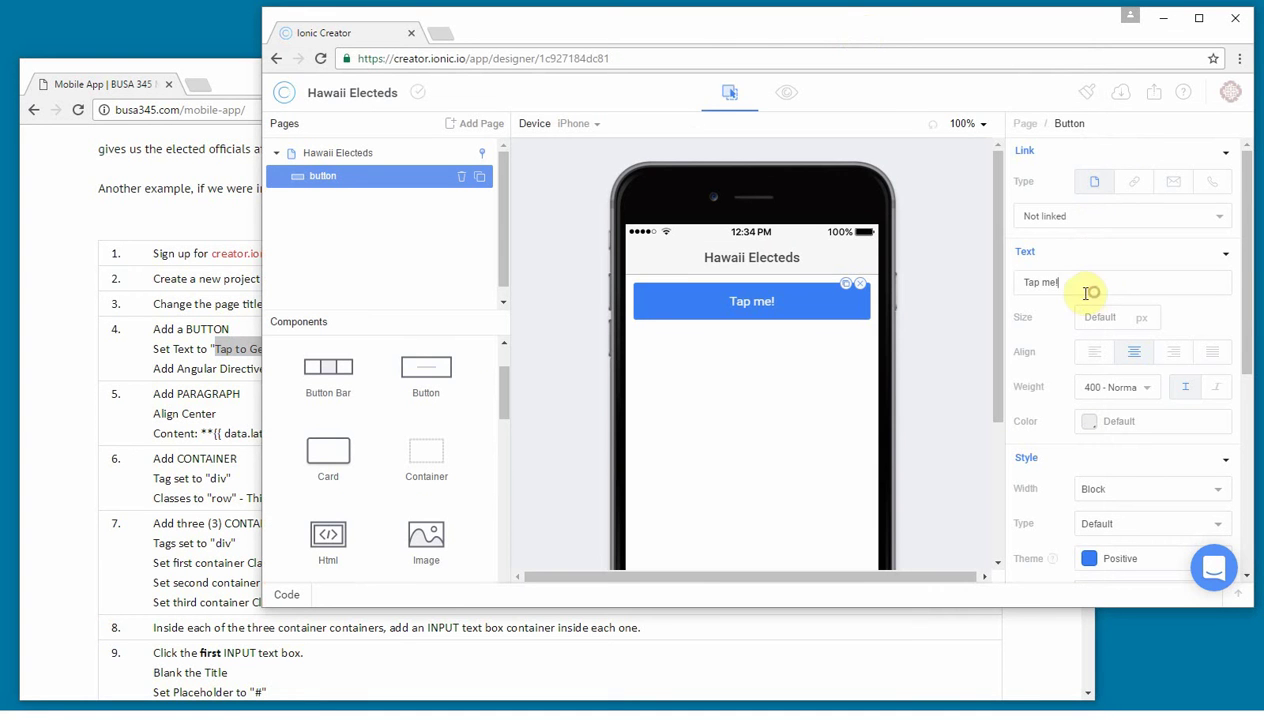
pyautogui.moveTo(1090, 293); pyautogui.dragTo(1010, 290)
pyautogui.write('Tap to Get Current Location')
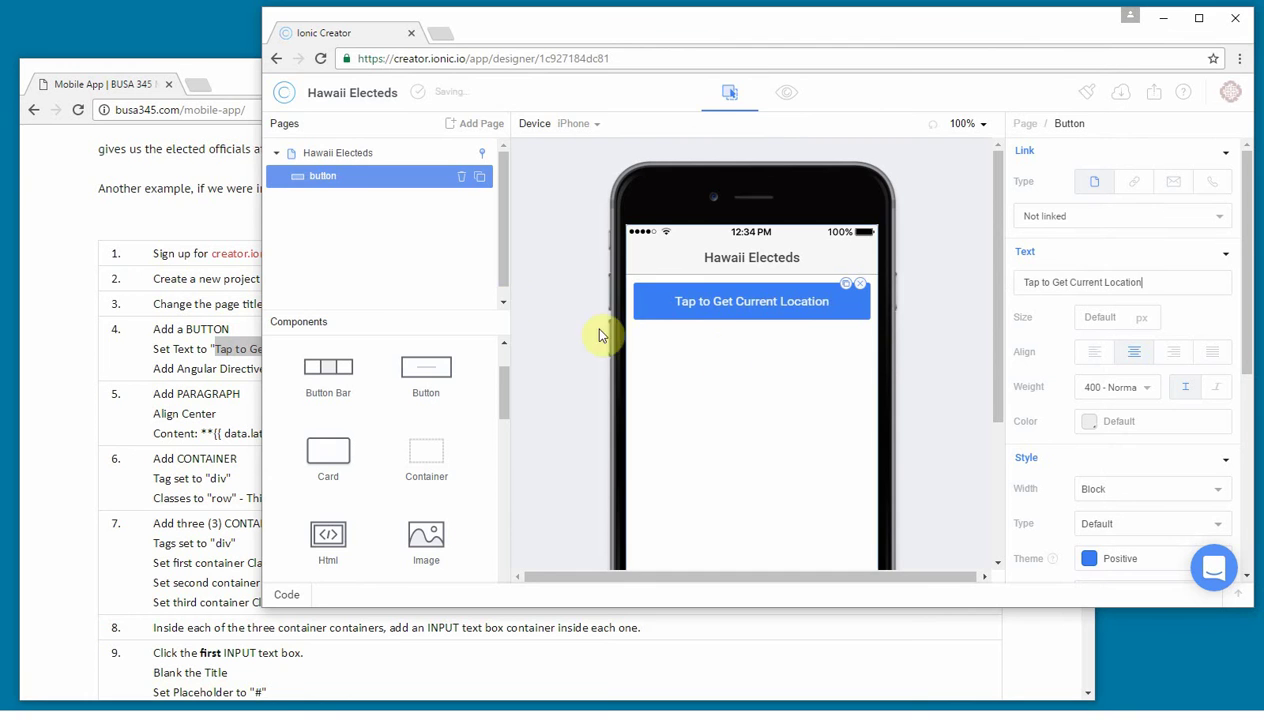
# Add an Angular directive to the button, with "ng-click" set to "getLatLng()".
pyautogui.click(176, 228)
pyautogui.scroll(-1, 509, 390)
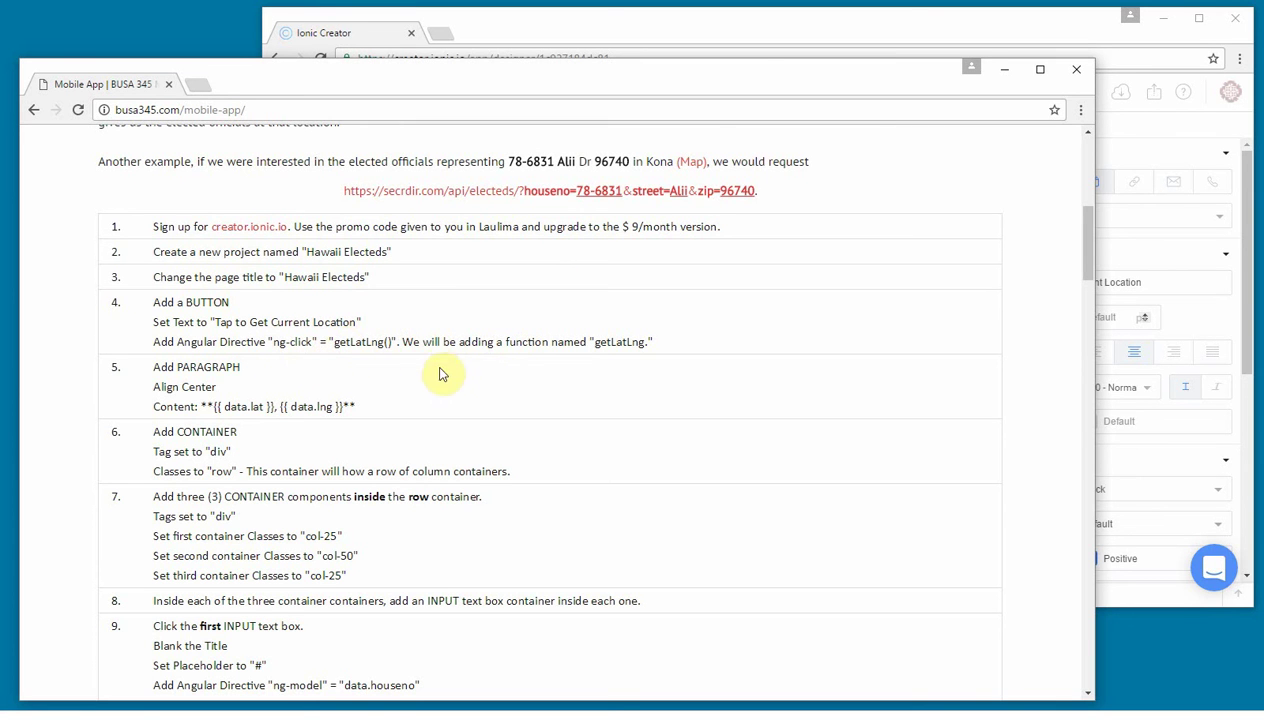
pyautogui.click(751, 31)
pyautogui.moveTo(1249, 275); pyautogui.dragTo(1233, 465)
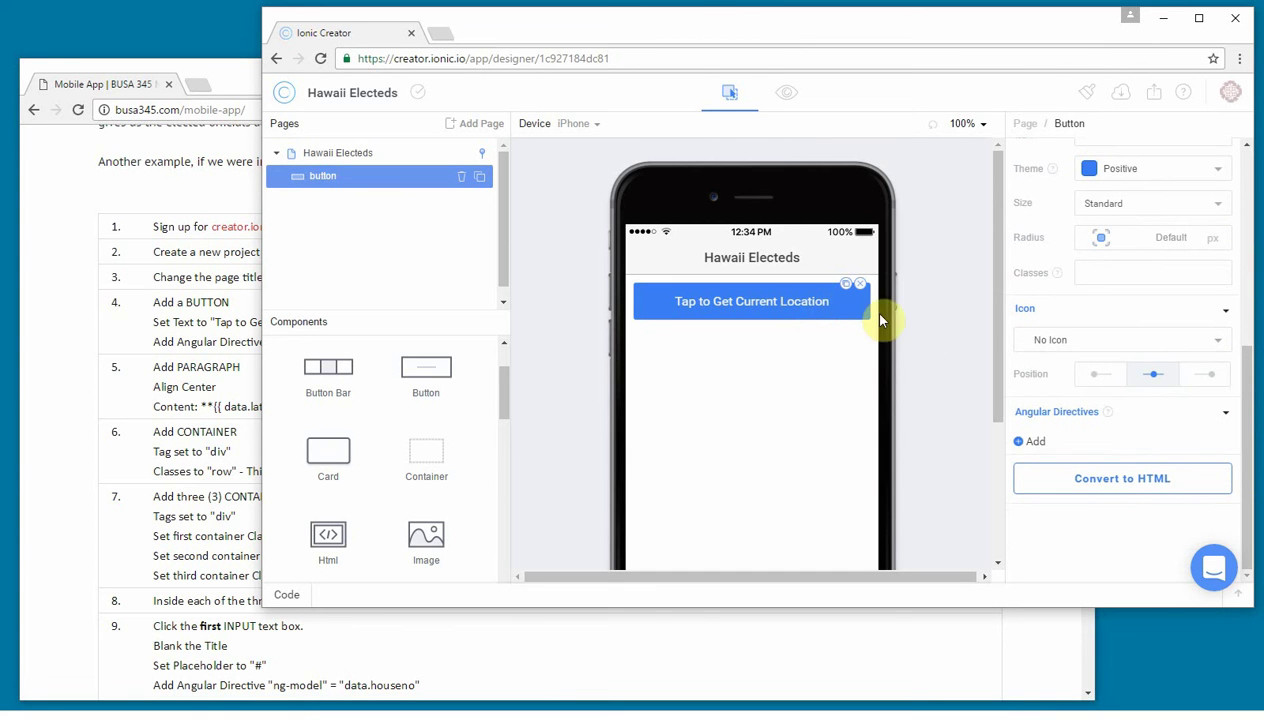
pyautogui.click(1020, 443)
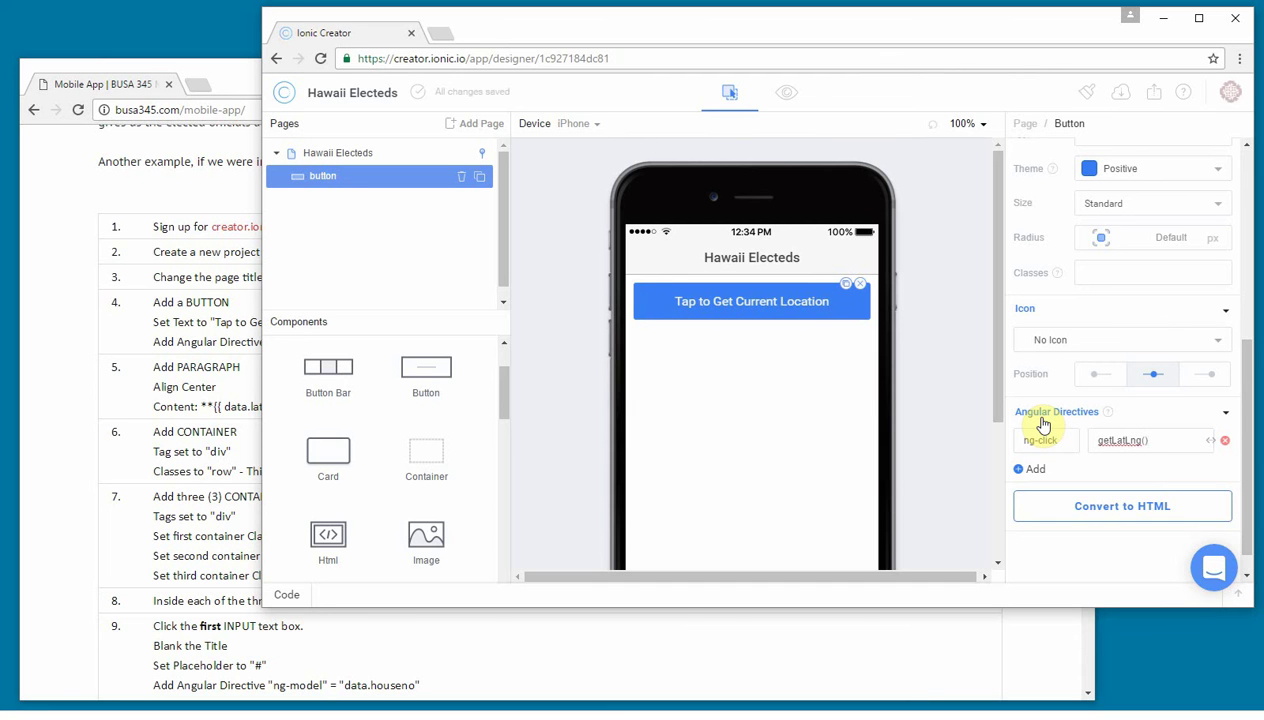
# Check instruction 5 and add a Paragraph component directly below the button on the page.
pyautogui.click(194, 194)
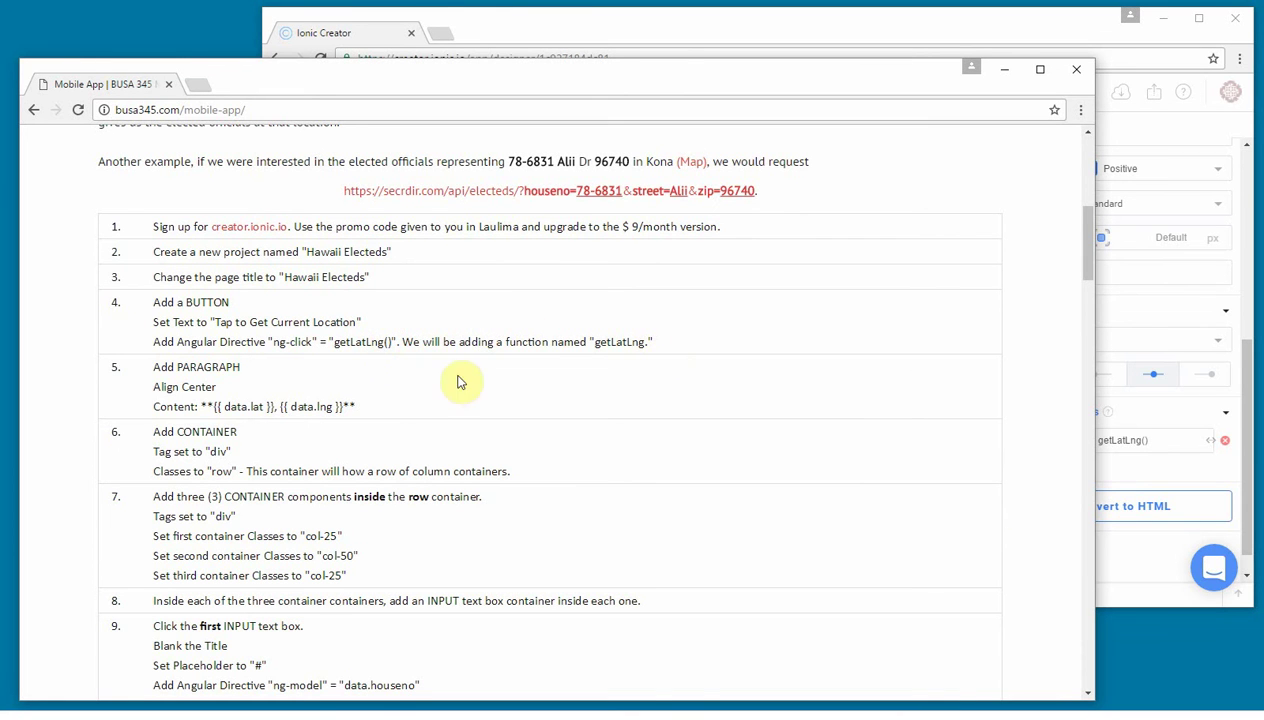
pyautogui.click(681, 23)
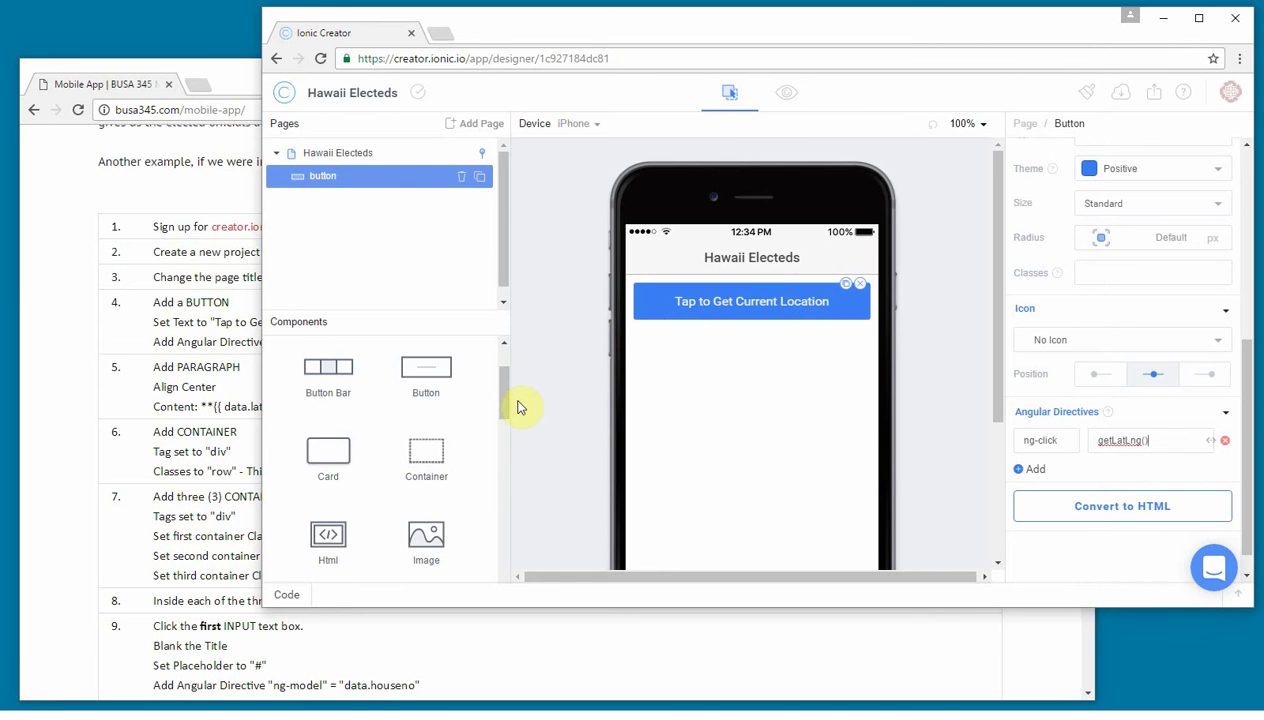
pyautogui.moveTo(508, 401); pyautogui.dragTo(502, 361)
pyautogui.moveTo(426, 386); pyautogui.dragTo(743, 360)
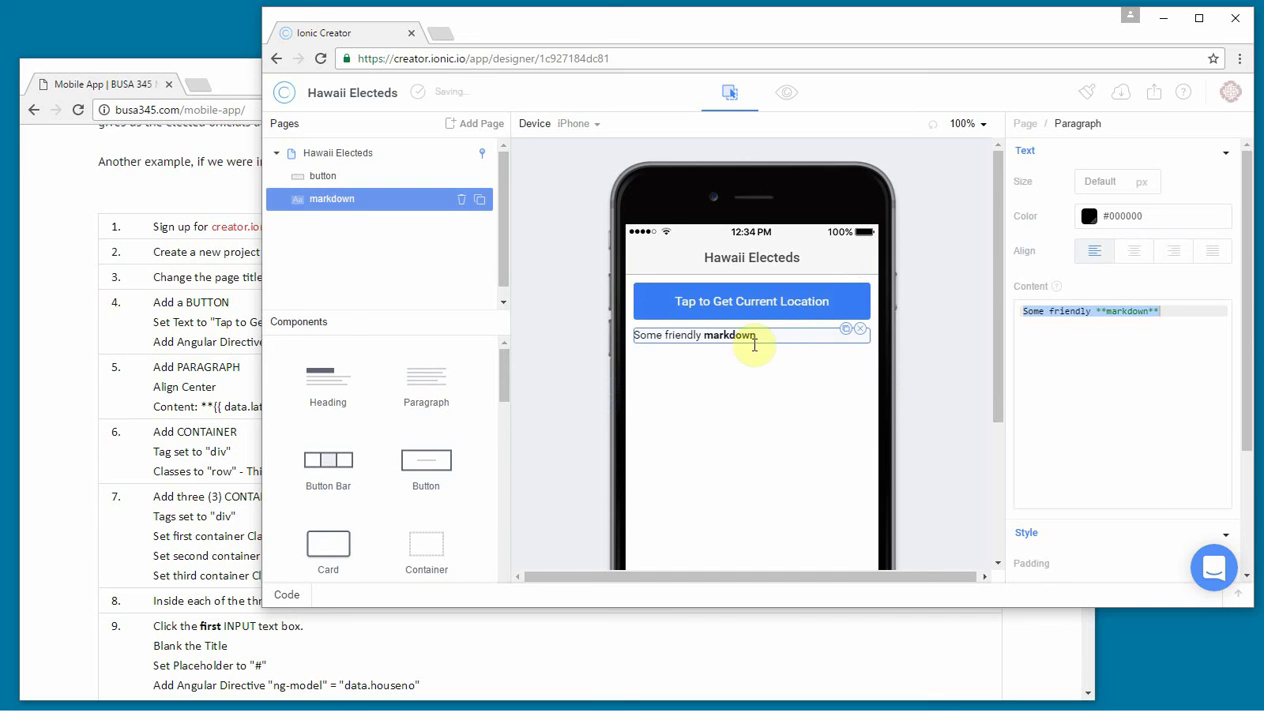
# Replace the paragraph's content with "**{{ data.lat }}, {{ data.lng }}**" copied from instruction 5, and align it to the center.
pyautogui.click(236, 382)
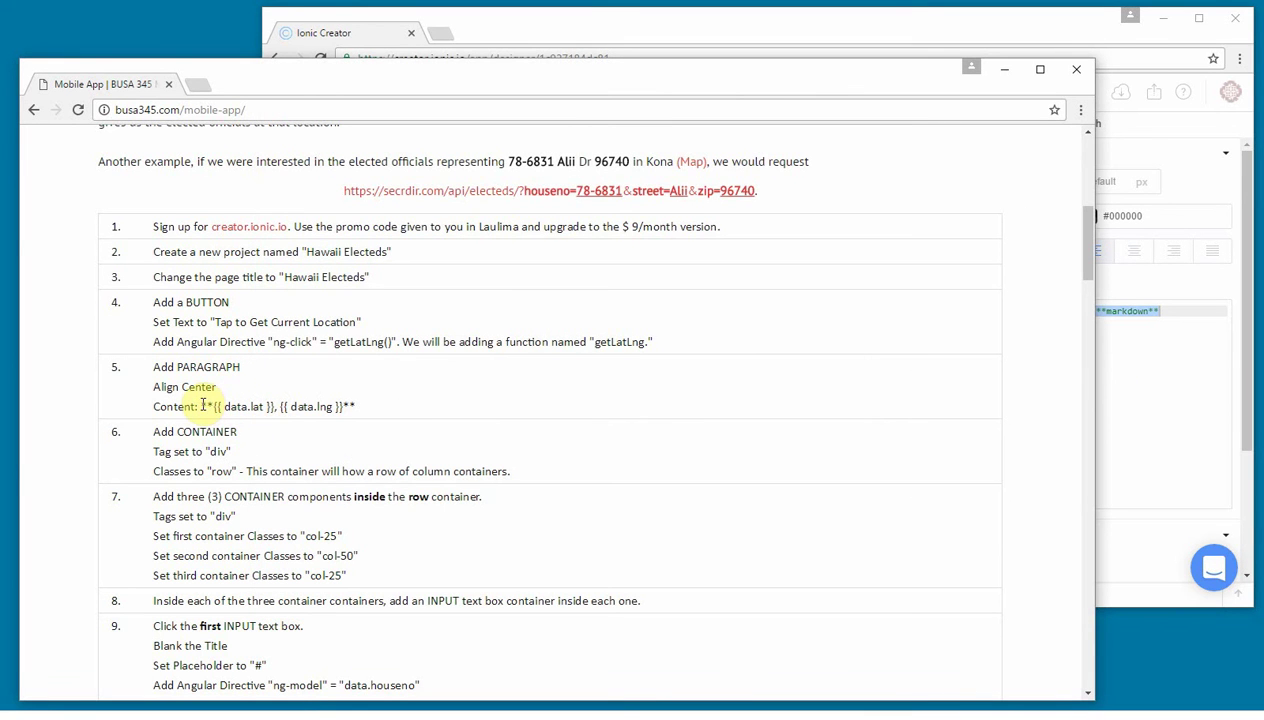
pyautogui.moveTo(206, 406); pyautogui.dragTo(348, 408)
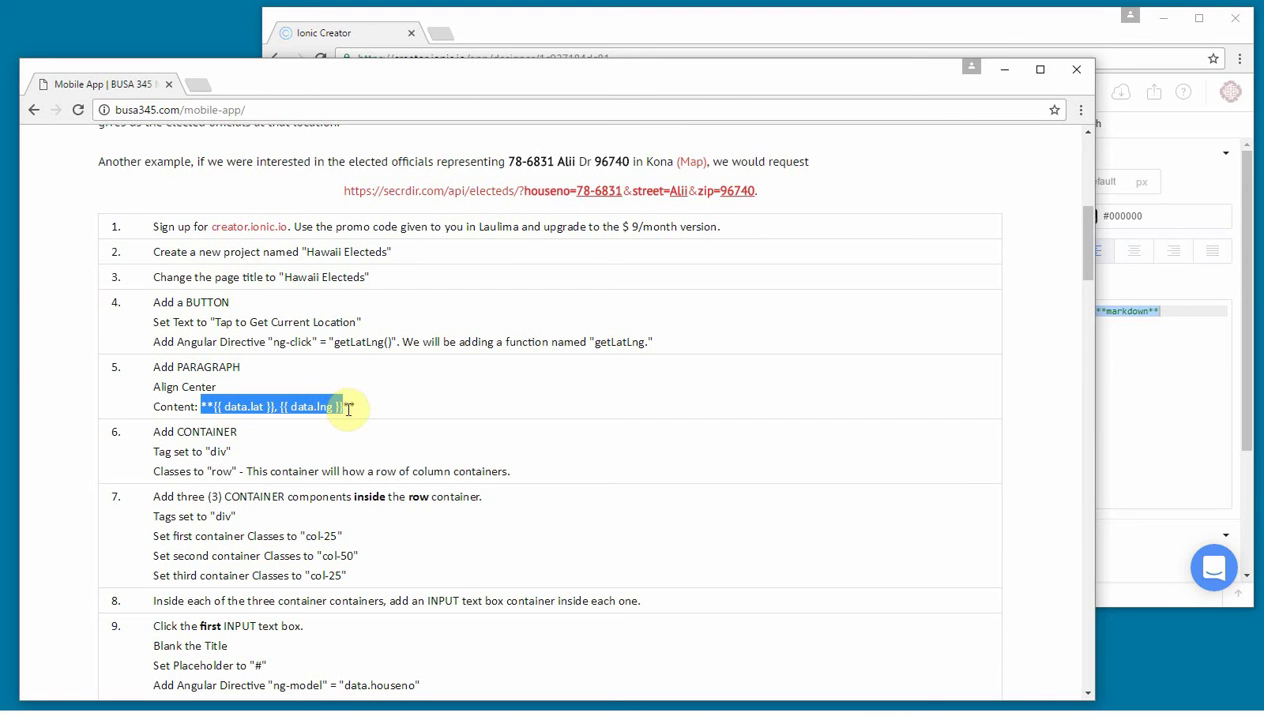
pyautogui.rightClick(308, 404)
pyautogui.click(338, 414)
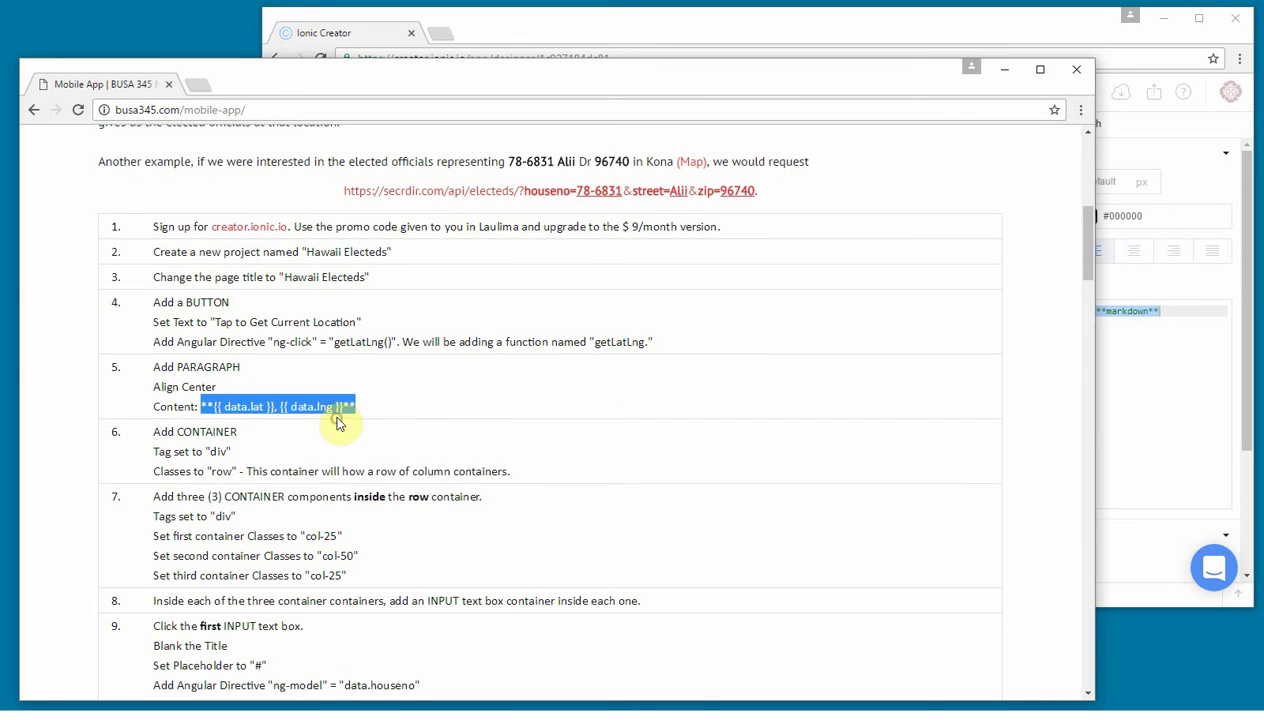
pyautogui.click(1247, 289)
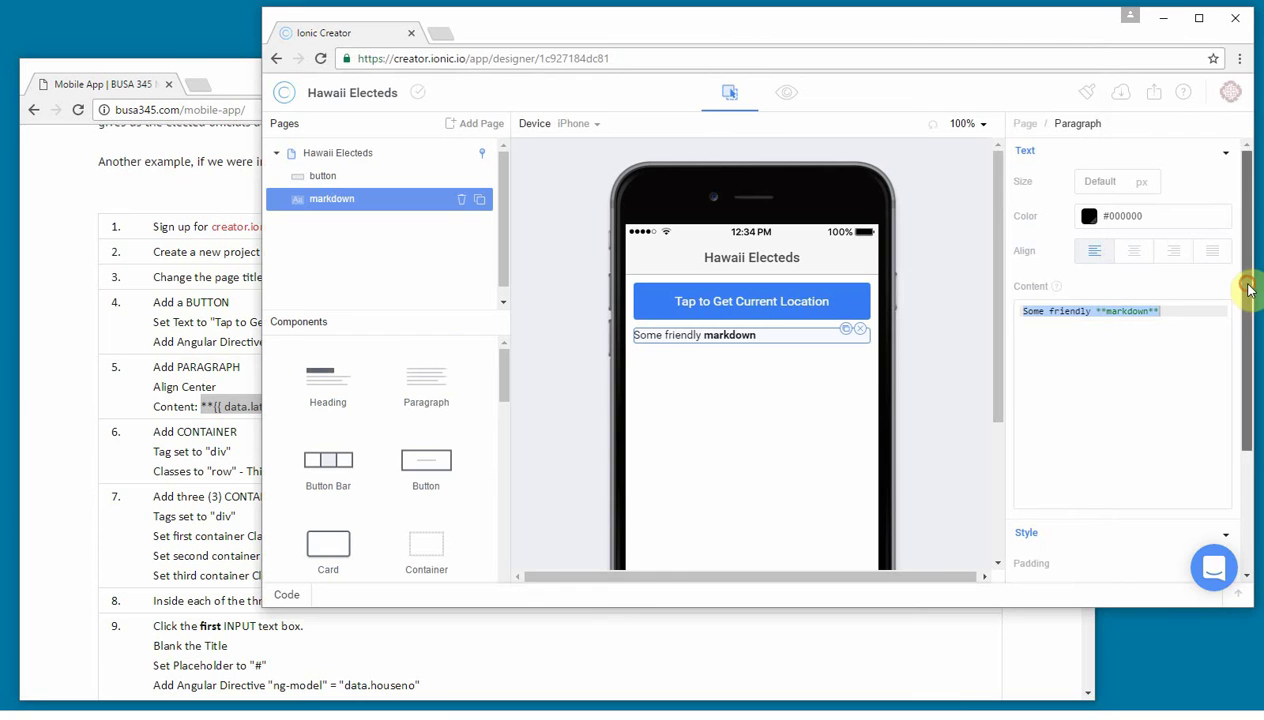
pyautogui.click(1176, 314)
pyautogui.moveTo(1021, 314); pyautogui.dragTo(1174, 315)
pyautogui.rightClick(1116, 318)
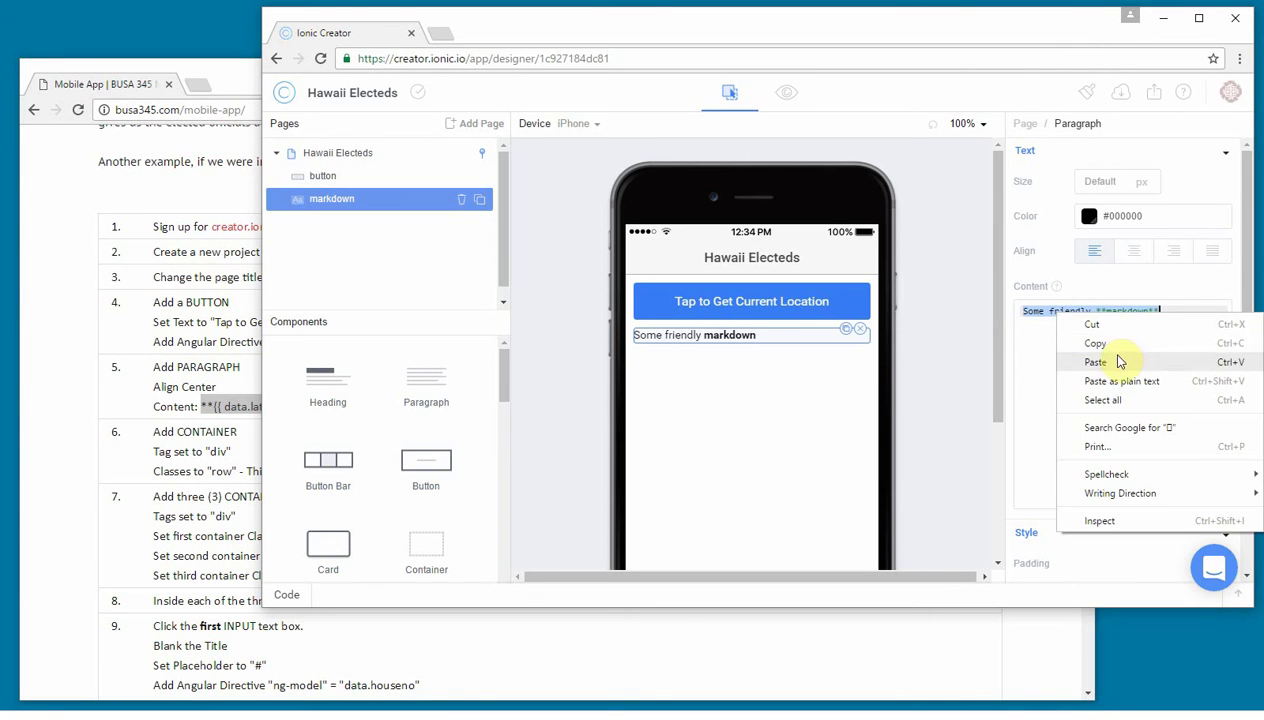
pyautogui.click(1100, 361)
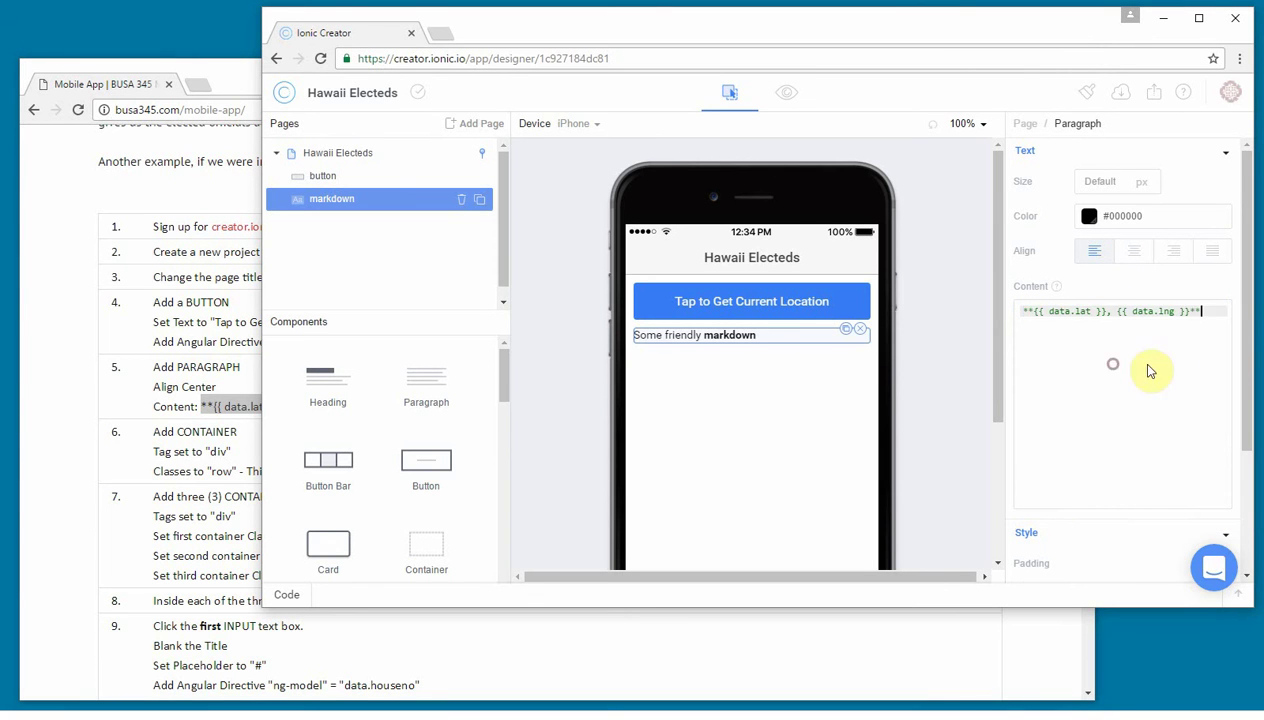
pyautogui.click(1136, 254)
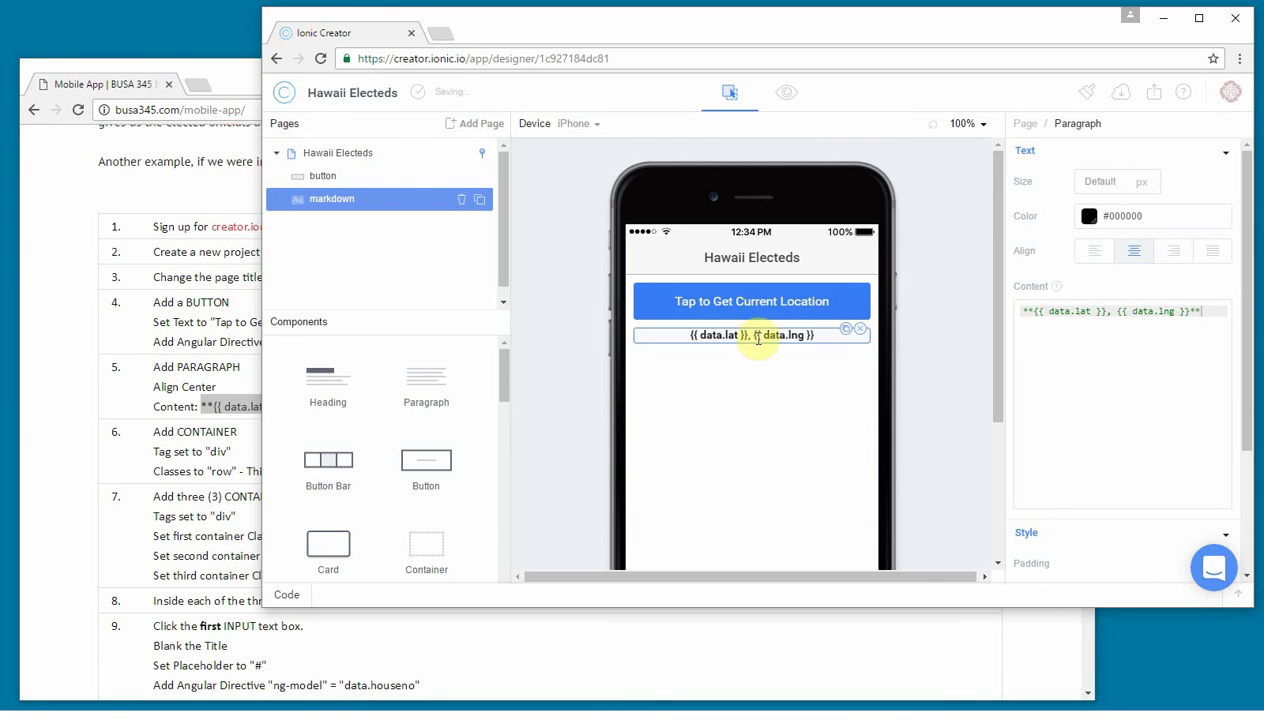
# Check instruction 6 on the course page, add a Container below the paragraph, and set its class to "row".
pyautogui.click(138, 445)
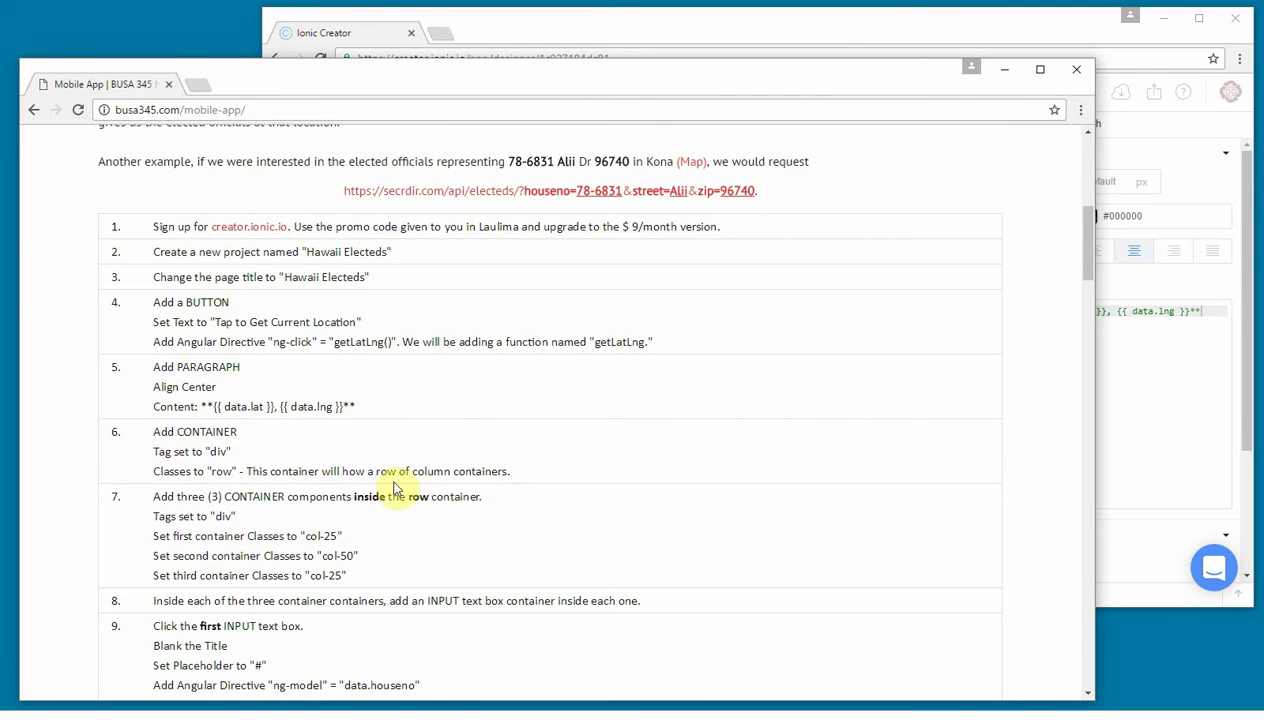
pyautogui.scroll(-1, 566, 480)
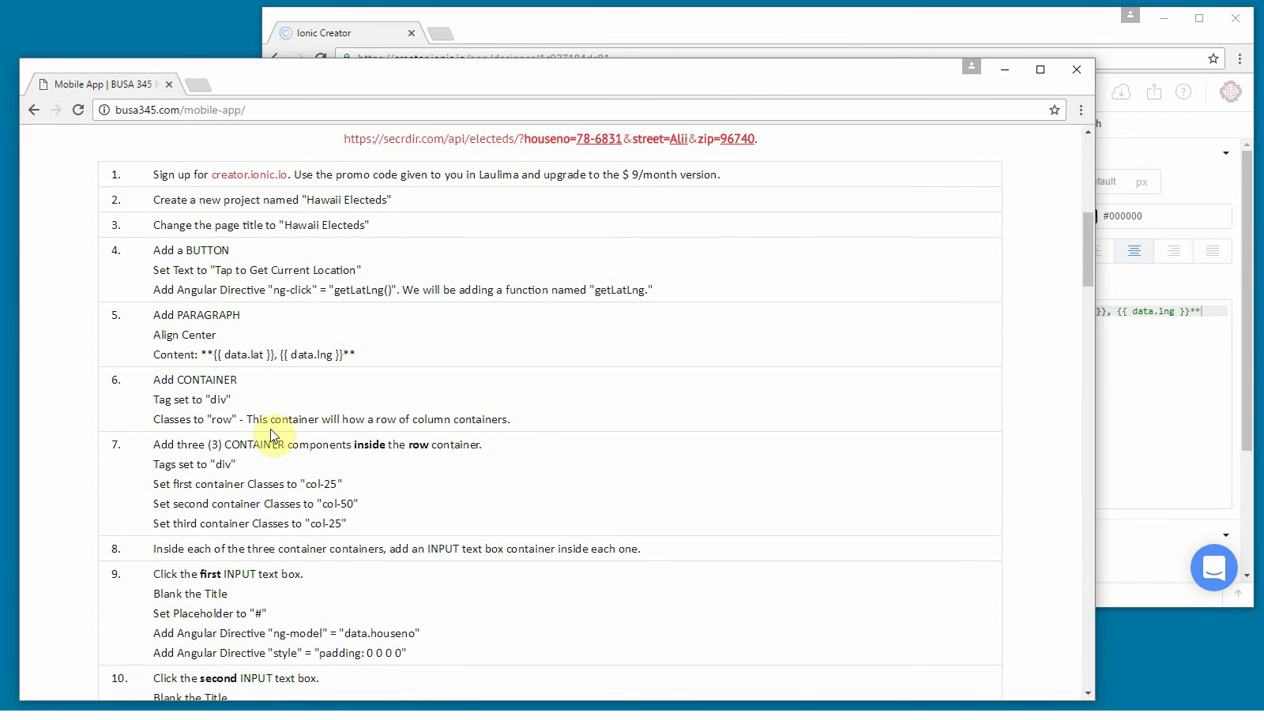
pyautogui.click(758, 32)
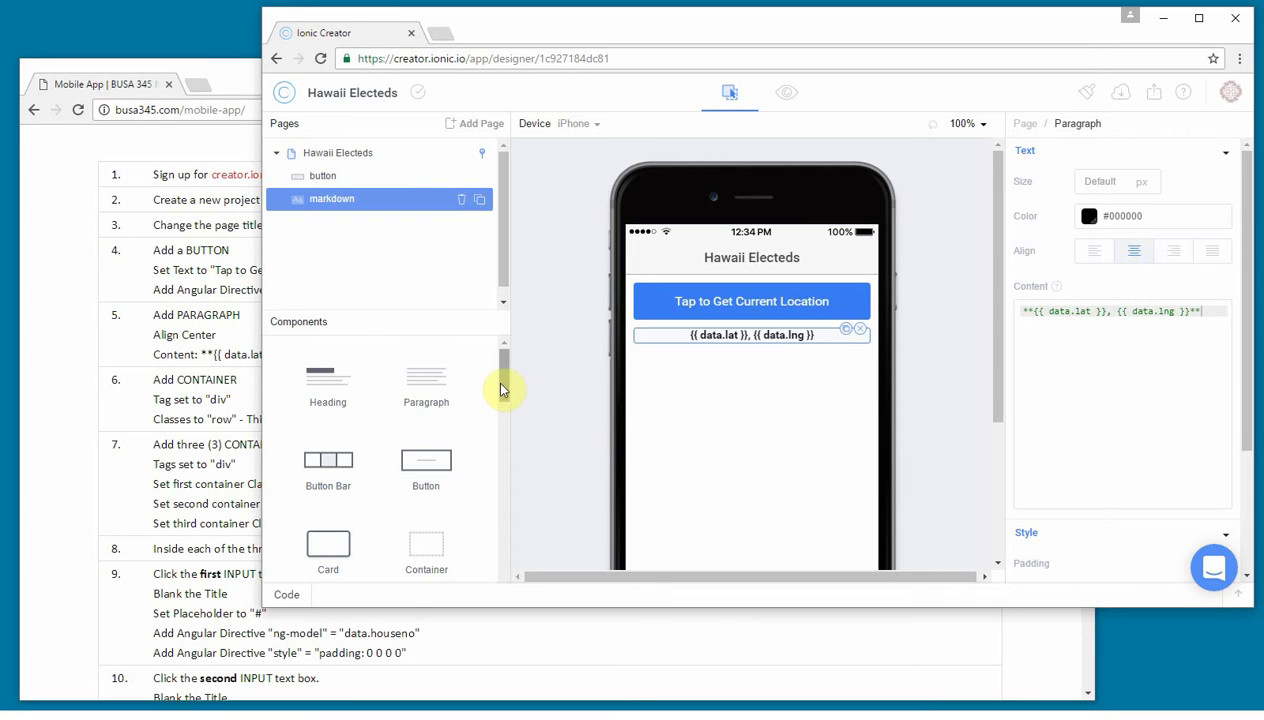
pyautogui.scroll(-2, 502, 395)
pyautogui.moveTo(429, 425); pyautogui.dragTo(714, 360)
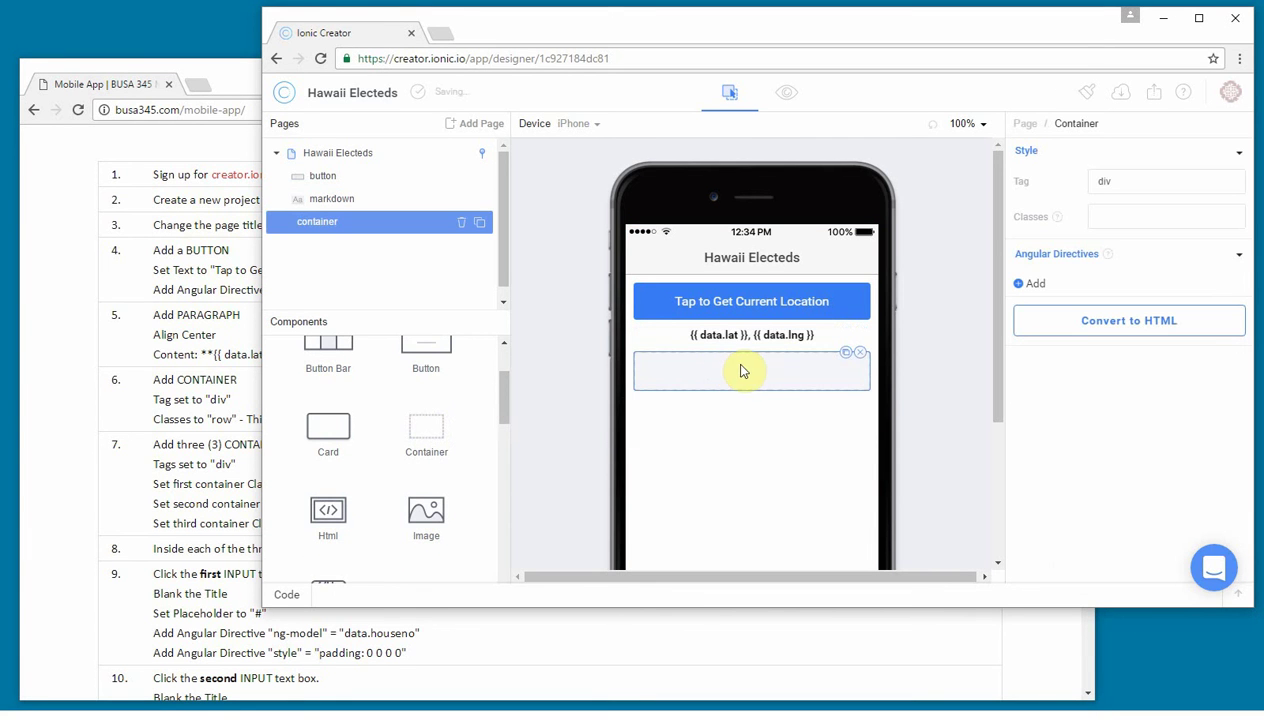
pyautogui.click(1150, 212)
pyautogui.write('row')
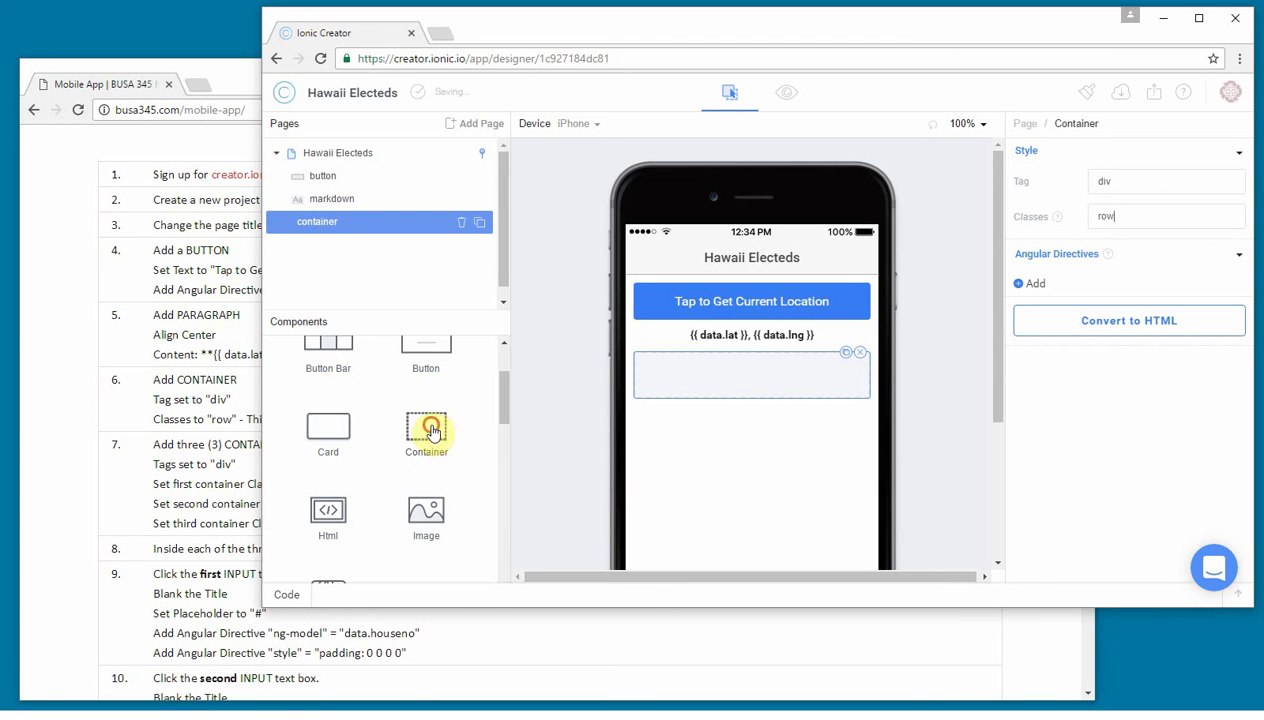
# Add a Container inside the row container as the first column and set its class to "col-25".
pyautogui.moveTo(428, 428); pyautogui.dragTo(671, 378)
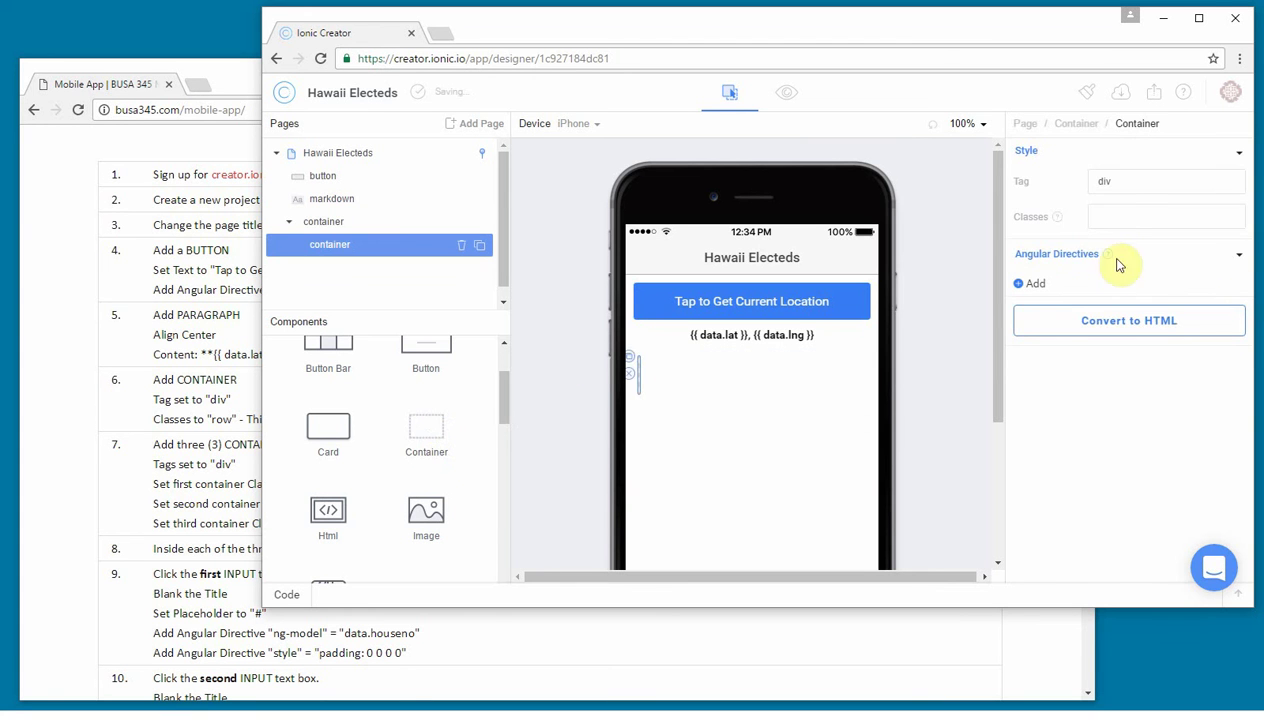
pyautogui.click(1115, 214)
pyautogui.write('co')
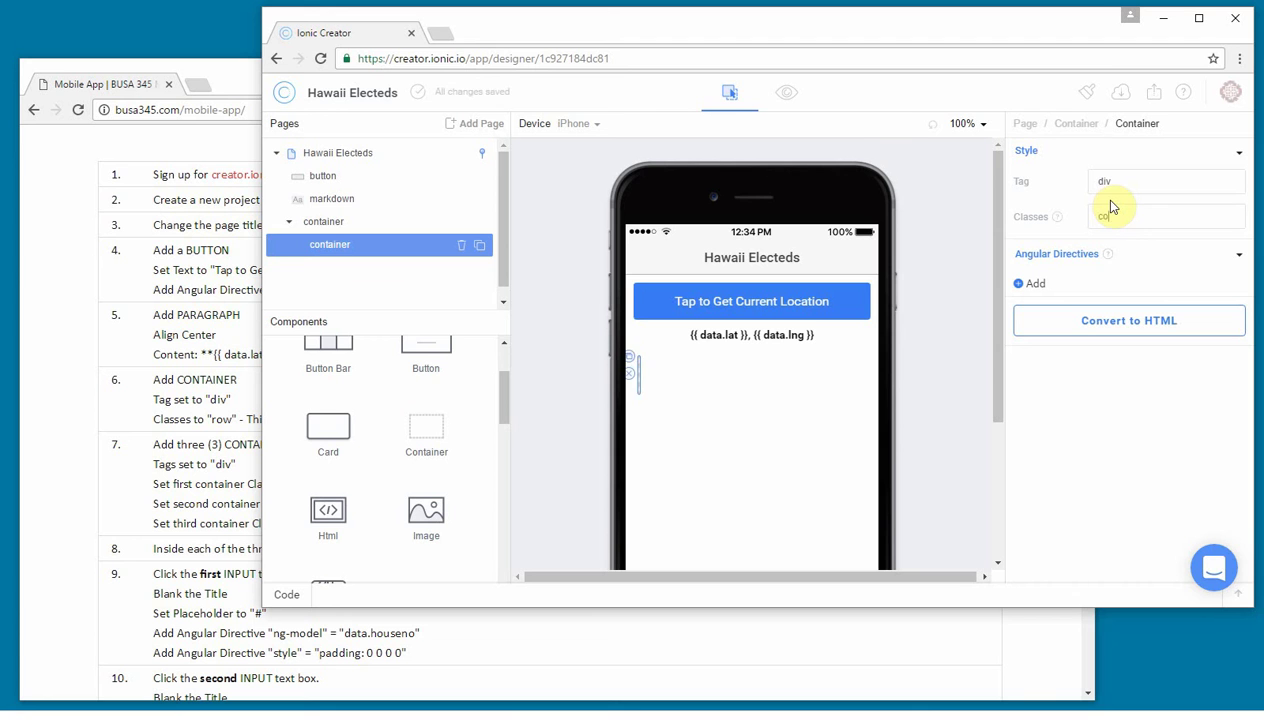
pyautogui.write('l-25')
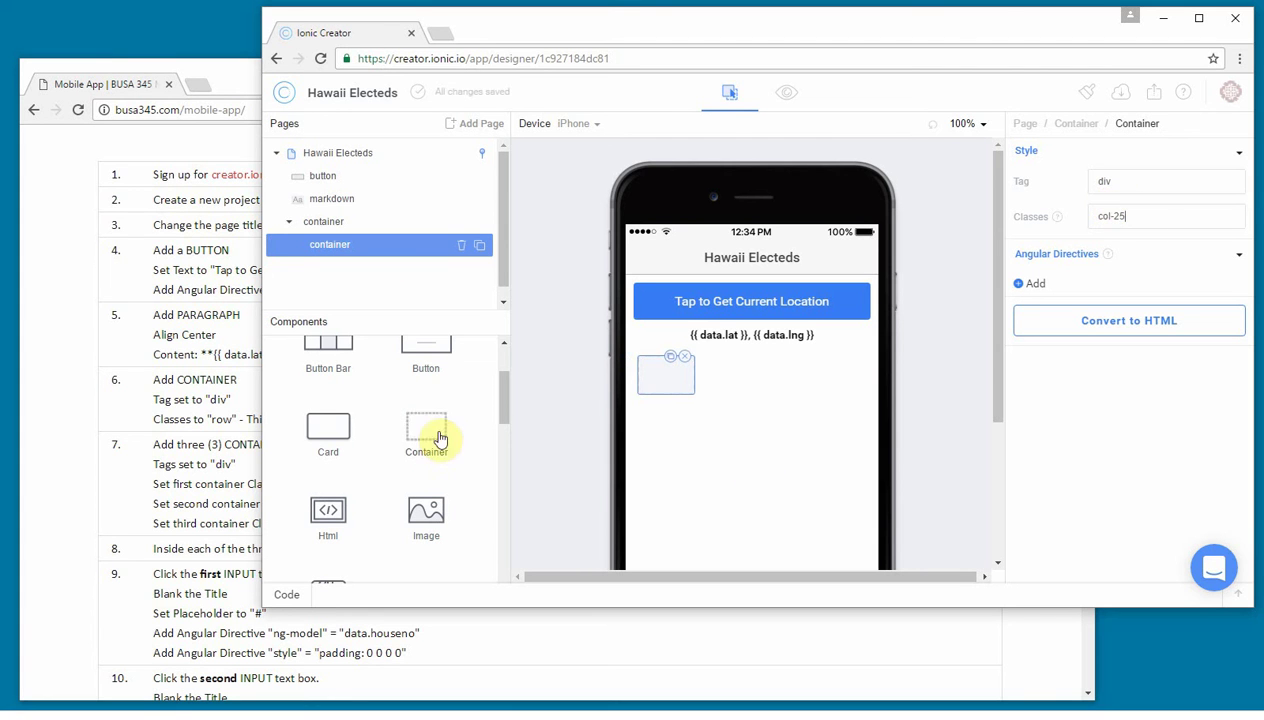
# Add a second Container inside the row, directly after the first column, and set its class to "col-25".
pyautogui.moveTo(451, 432); pyautogui.dragTo(771, 388)
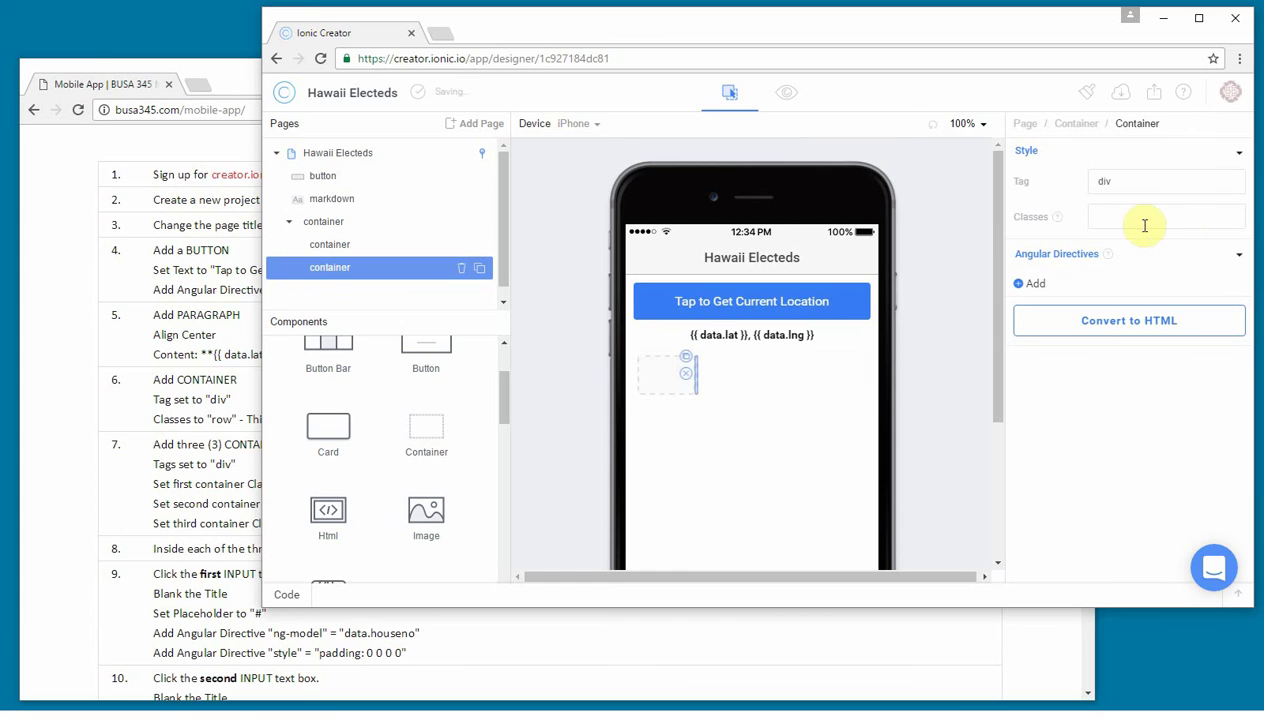
pyautogui.click(1137, 218)
pyautogui.write('col')
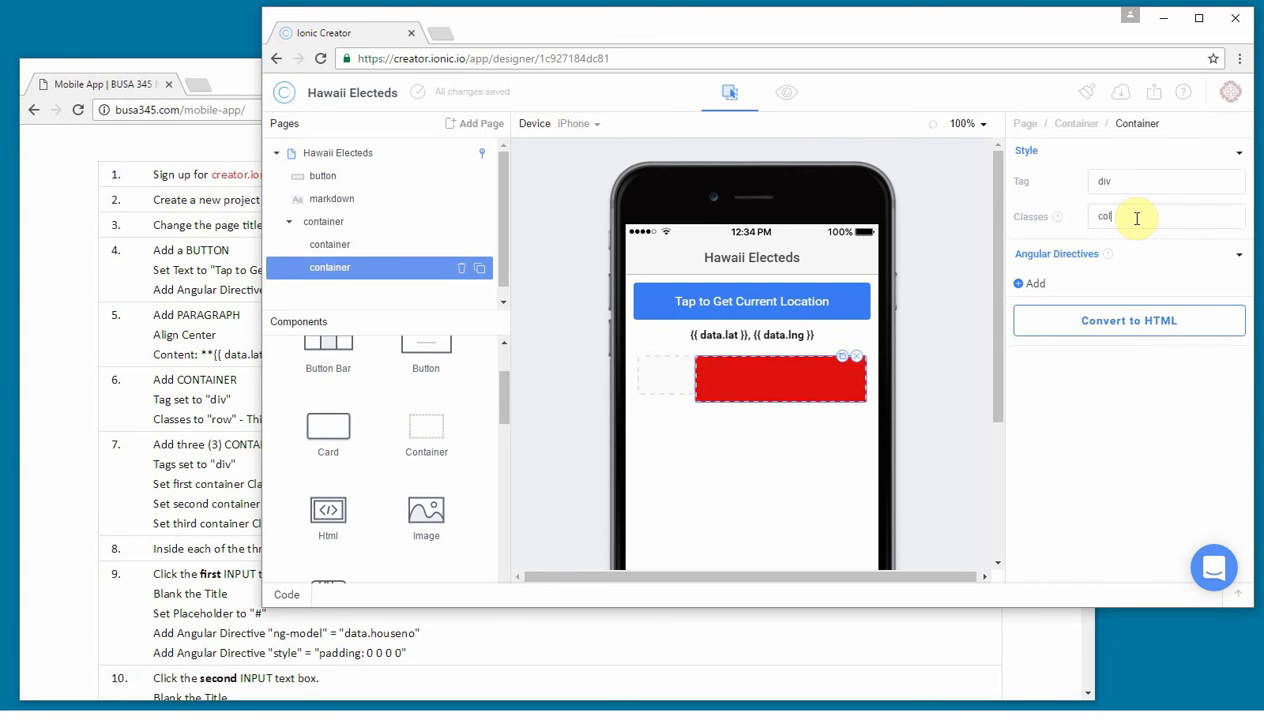
pyautogui.write('-25')
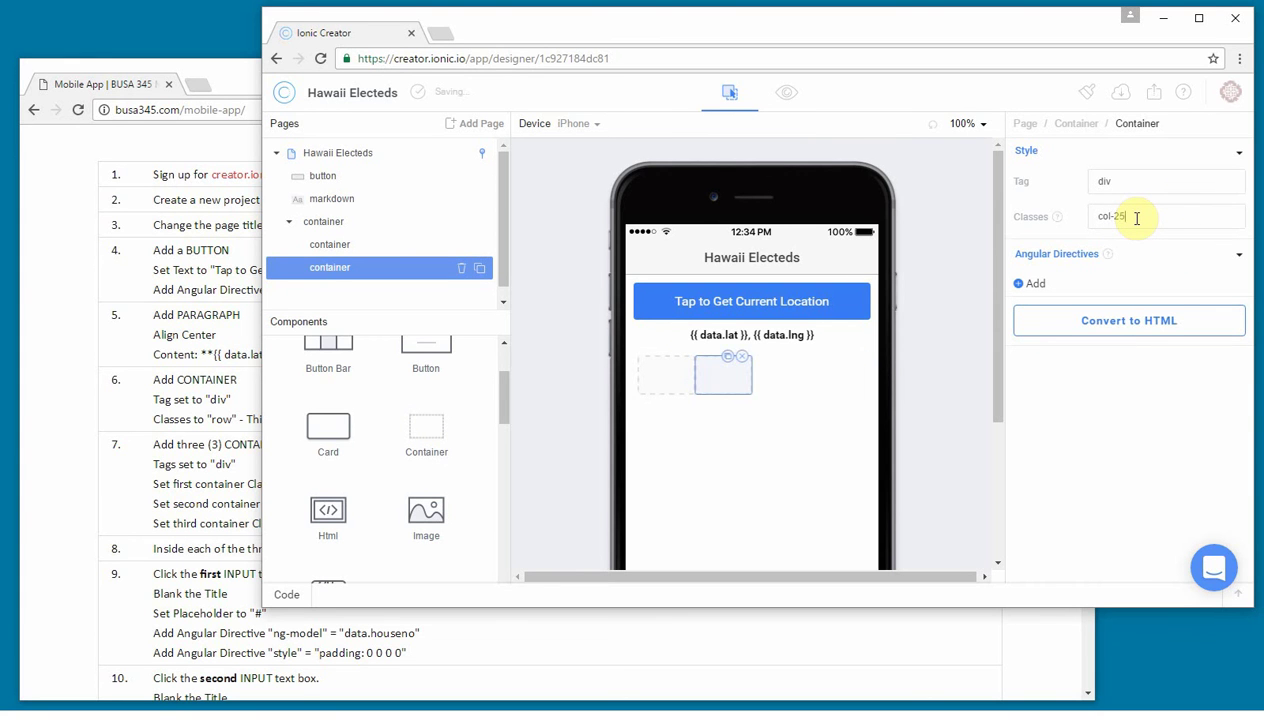
# Add a third Container at the end of the row and set its class to "col-25".
pyautogui.moveTo(429, 423); pyautogui.dragTo(855, 378)
pyautogui.click(1142, 219)
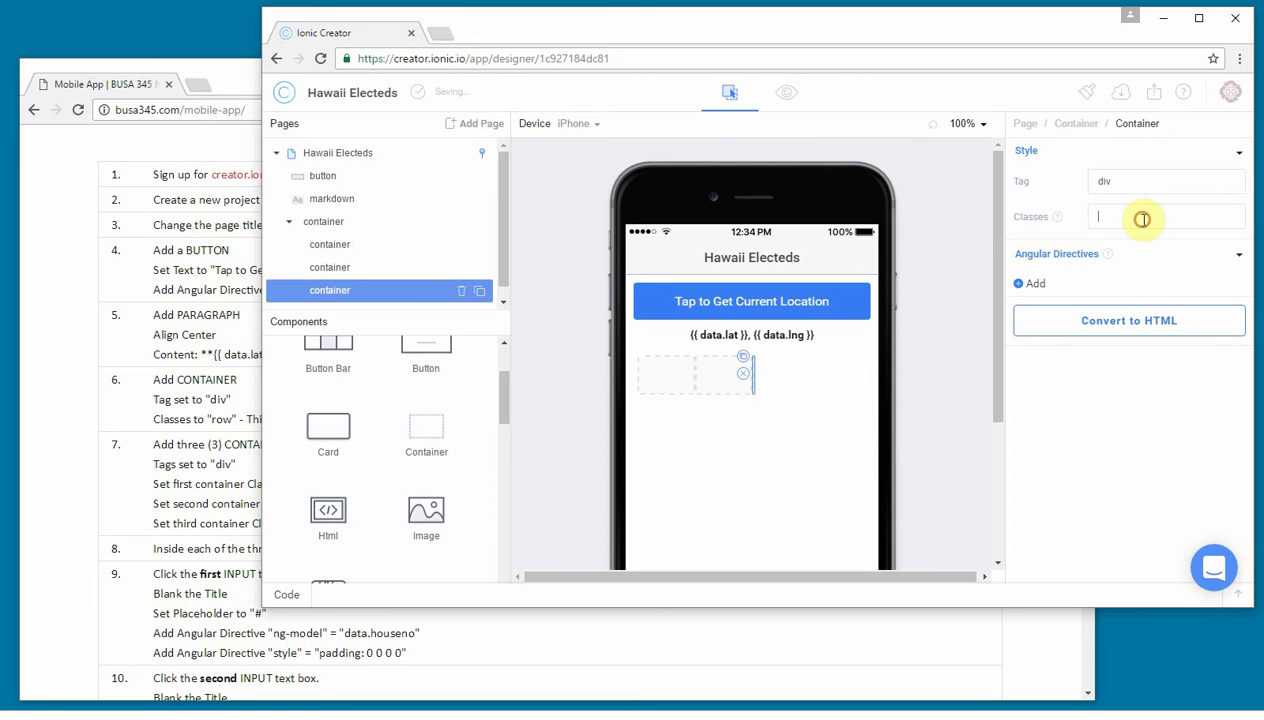
pyautogui.write('col-25')
# Change the middle column container's class to "col-50".
pyautogui.click(736, 385)
pyautogui.click(666, 375)
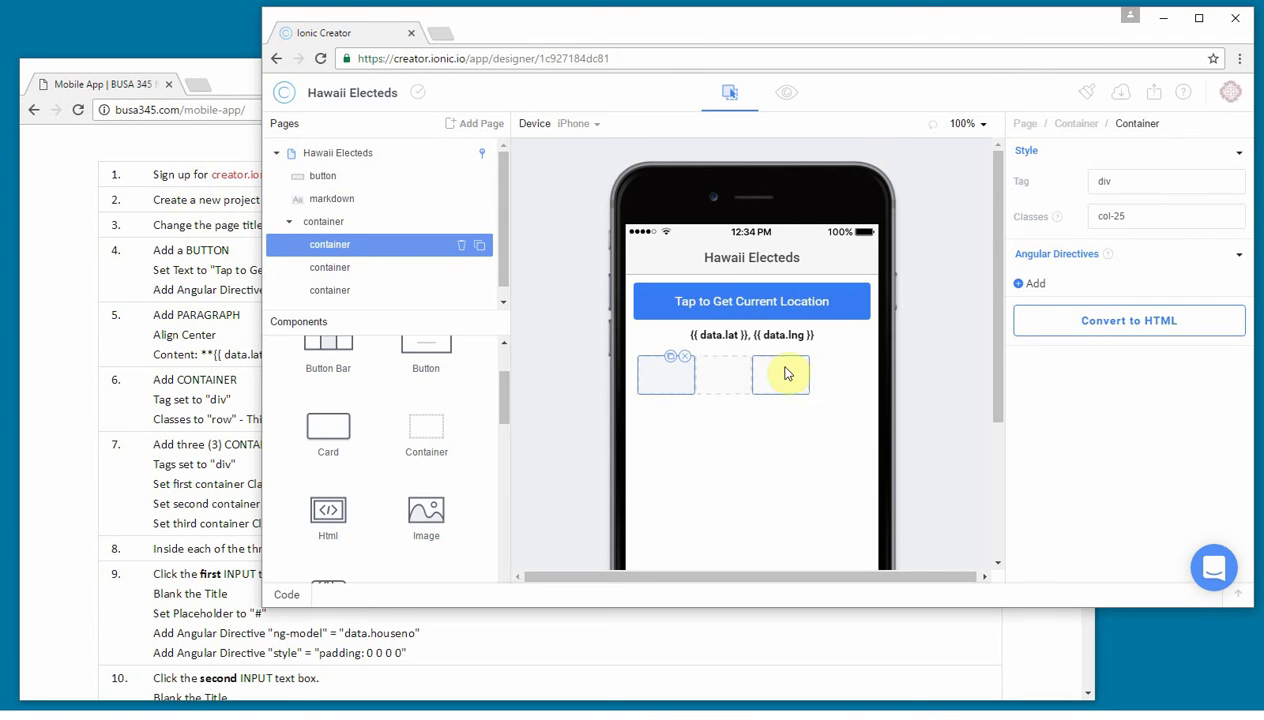
pyautogui.click(720, 375)
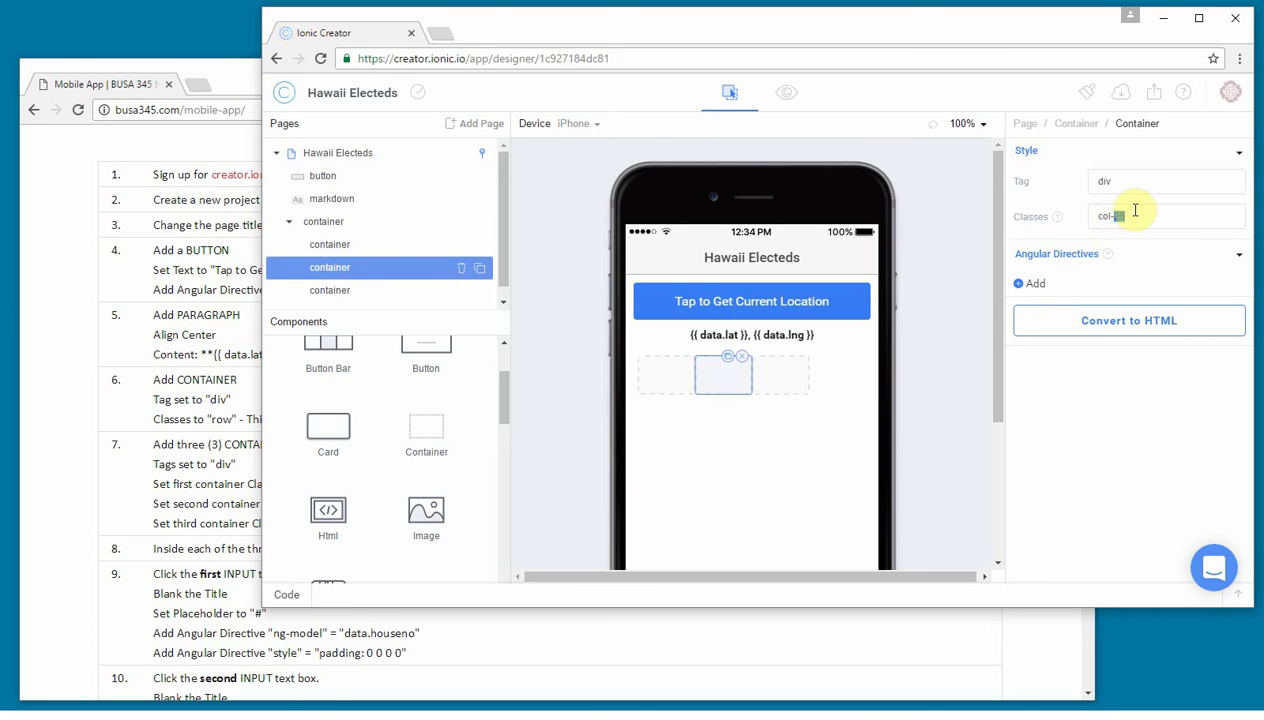
pyautogui.write('50')
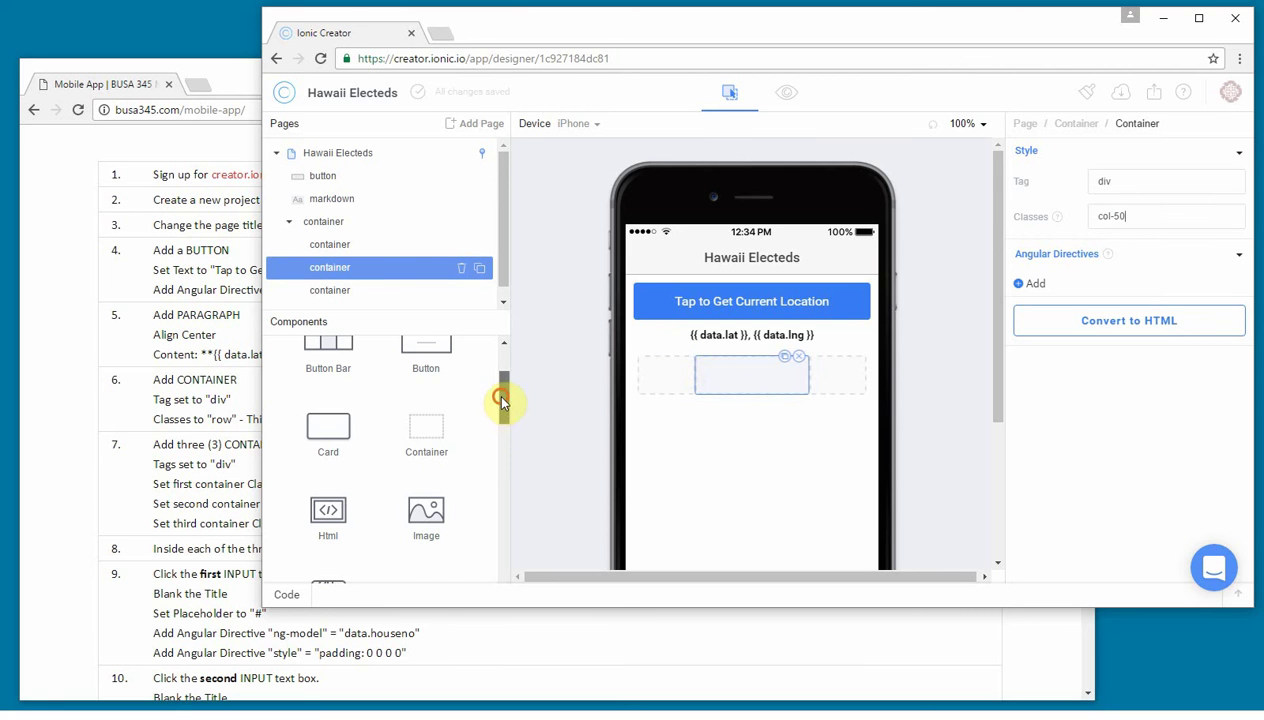
# Add an Input component inside the first column, blank its title, and set its placeholder to "#".
pyautogui.moveTo(502, 396); pyautogui.dragTo(670, 368)
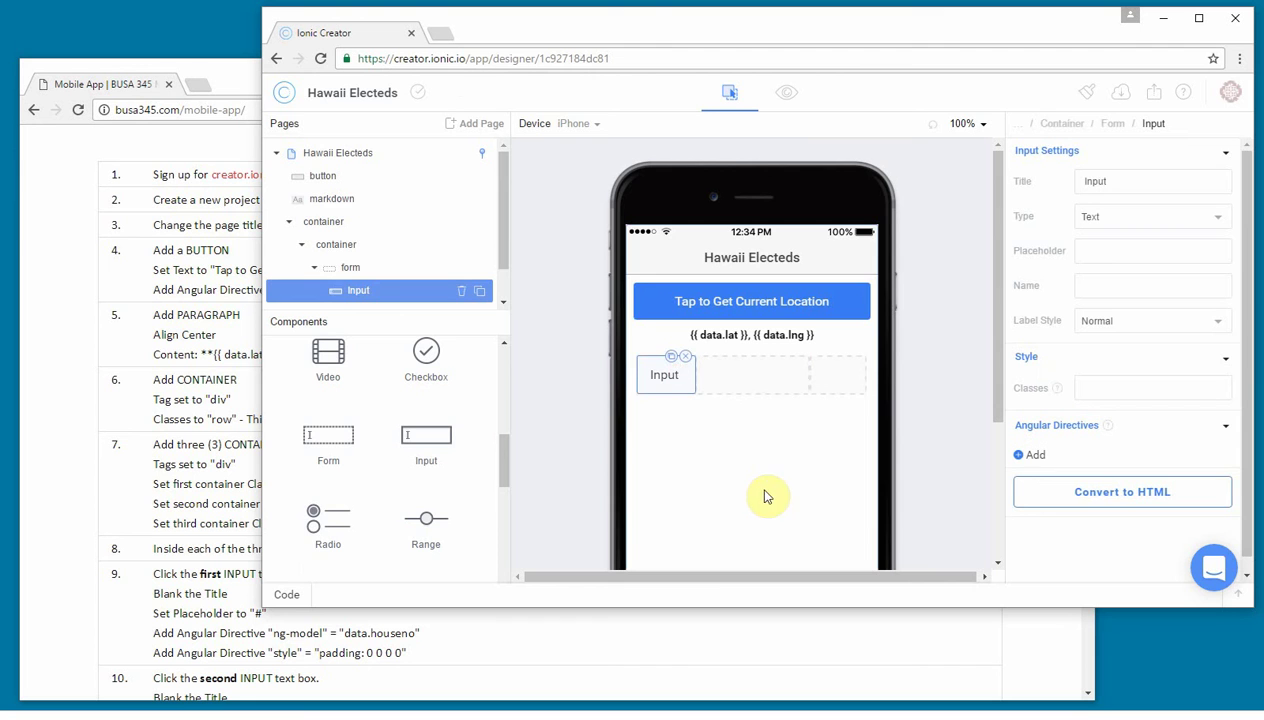
pyautogui.moveTo(1123, 181); pyautogui.dragTo(1070, 184)
pyautogui.click(1107, 249)
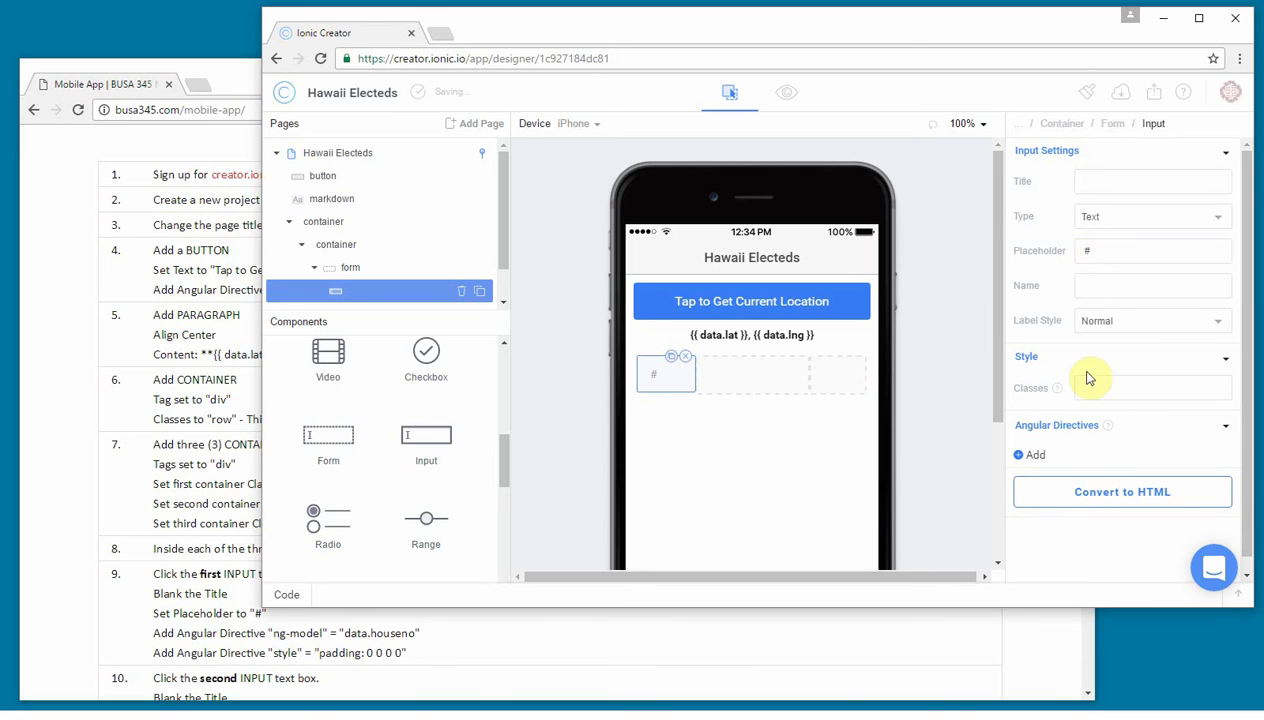
# Add an Angular directive to the "#" input, with "ng-model" set to "data.houseno".
pyautogui.click(1018, 456)
pyautogui.scroll(-1, 1110, 490)
pyautogui.click(1037, 410)
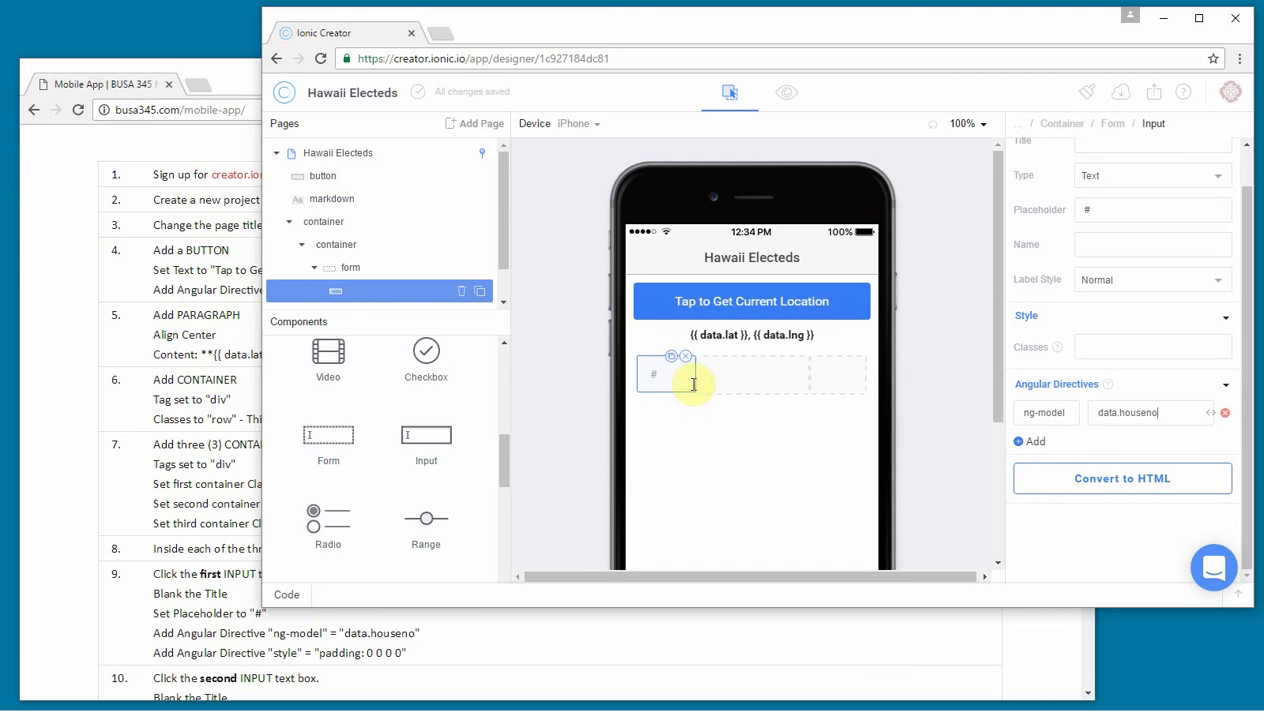
# Copy the padding value from instruction 9 and add a "style" directive with "padding: 0 0 0 0" to the "#" input.
pyautogui.click(121, 450)
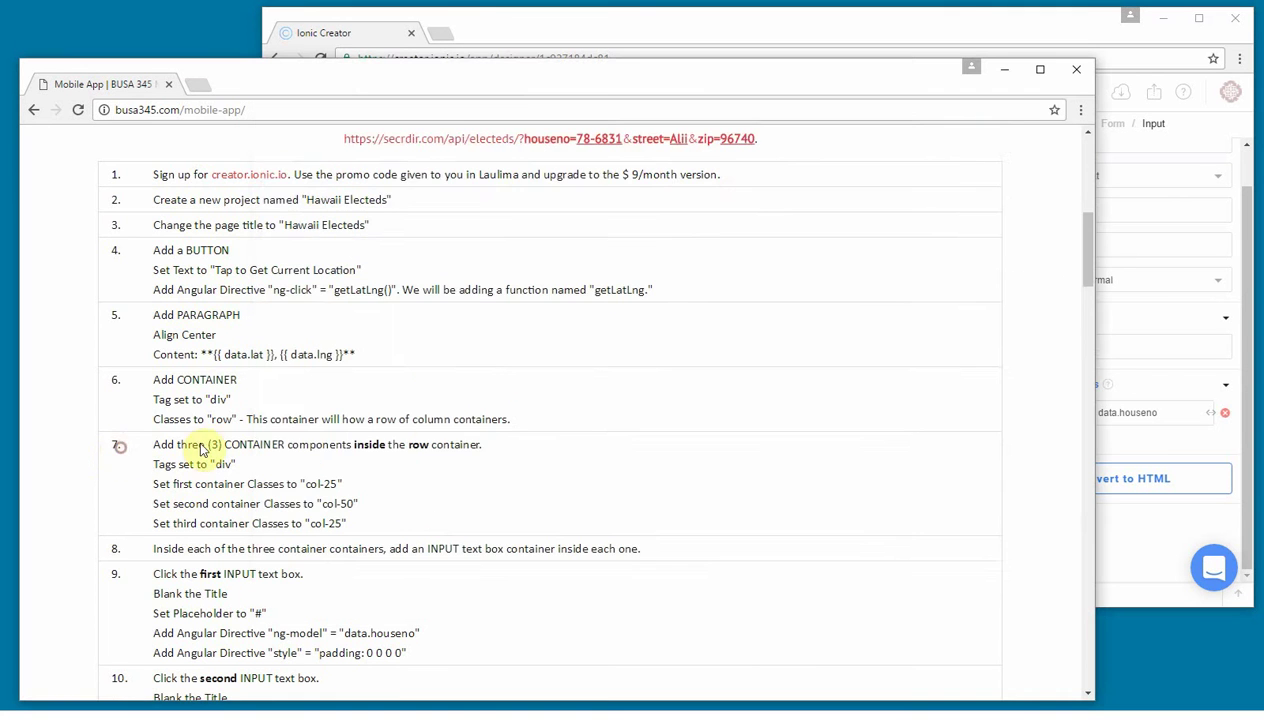
pyautogui.scroll(-3, 443, 429)
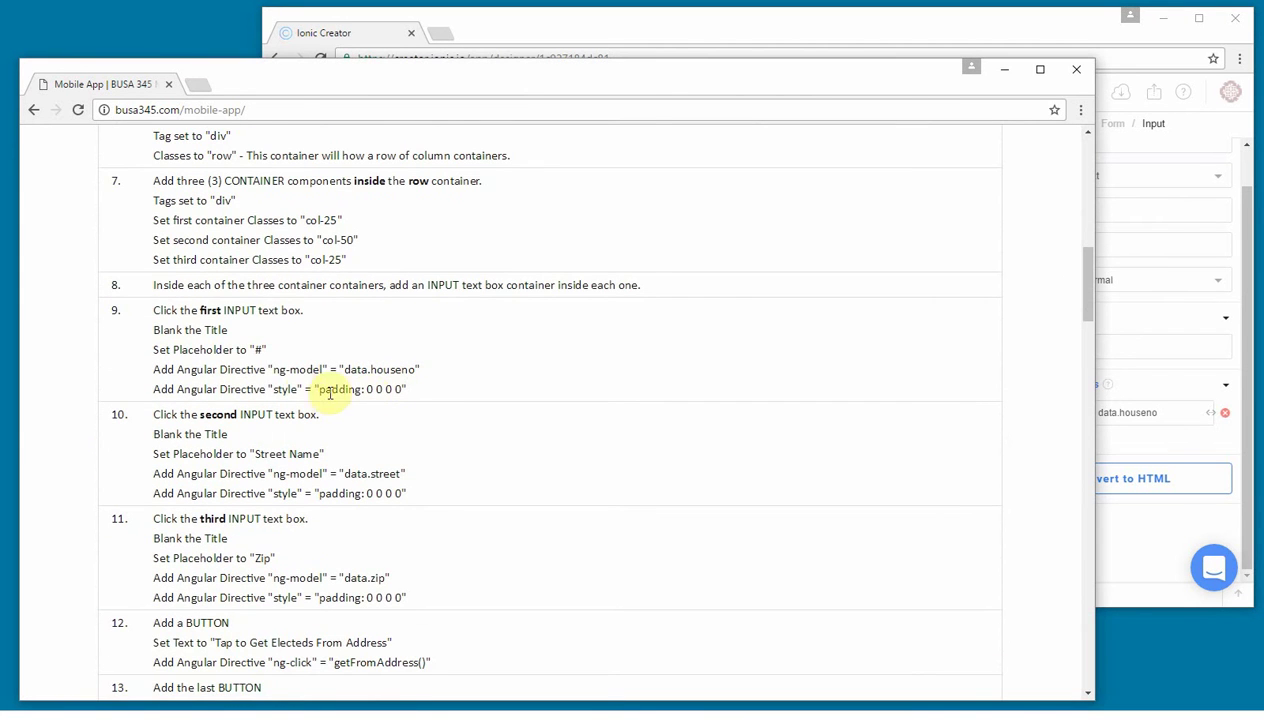
pyautogui.click(680, 43)
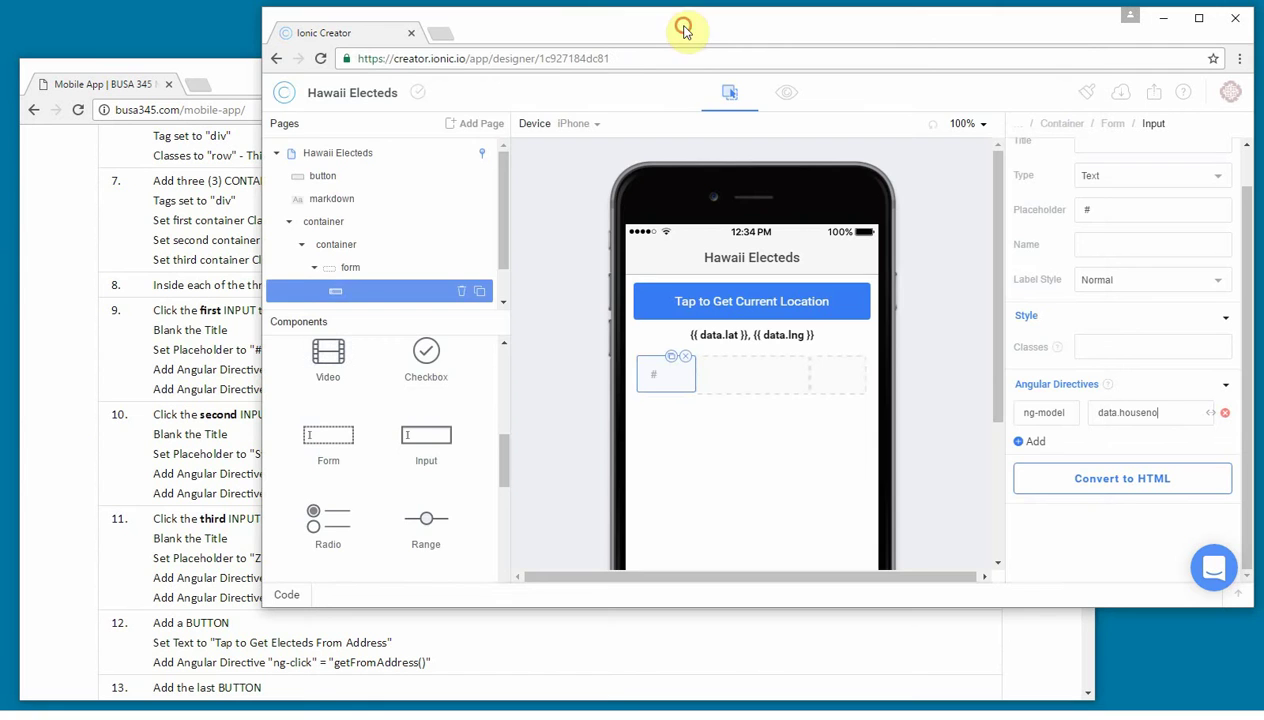
pyautogui.click(130, 370)
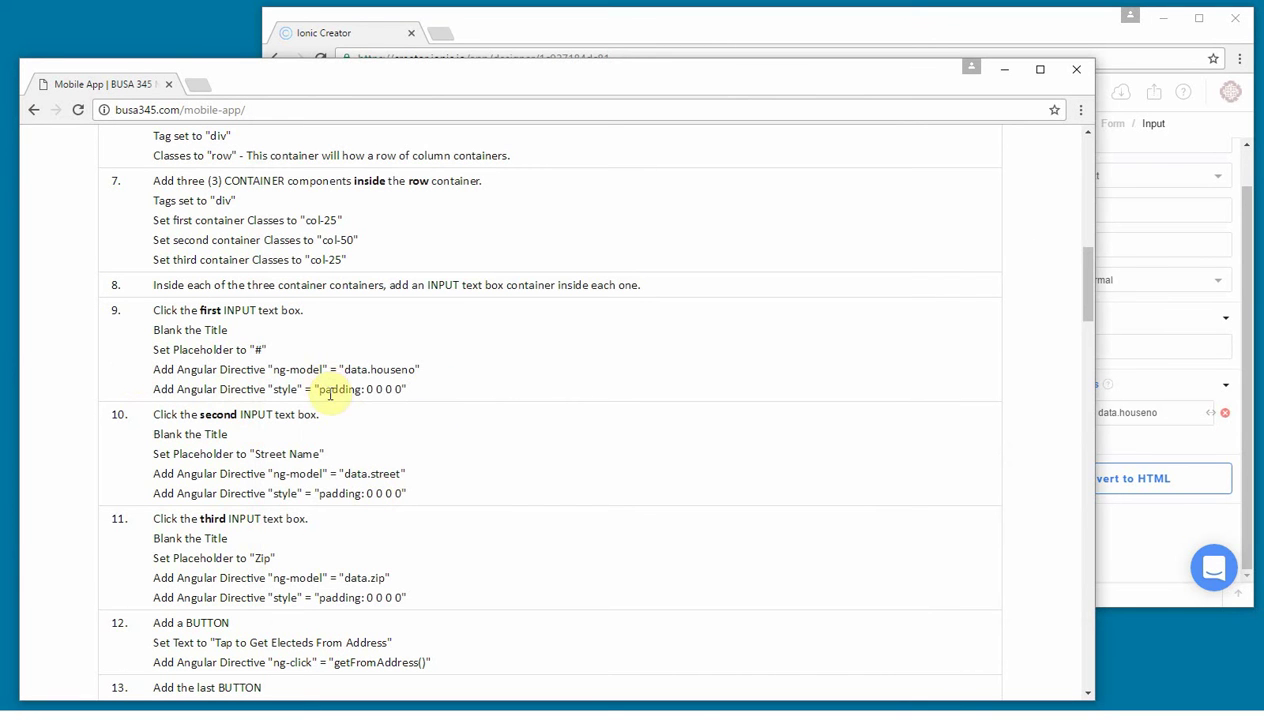
pyautogui.moveTo(319, 390); pyautogui.dragTo(399, 391)
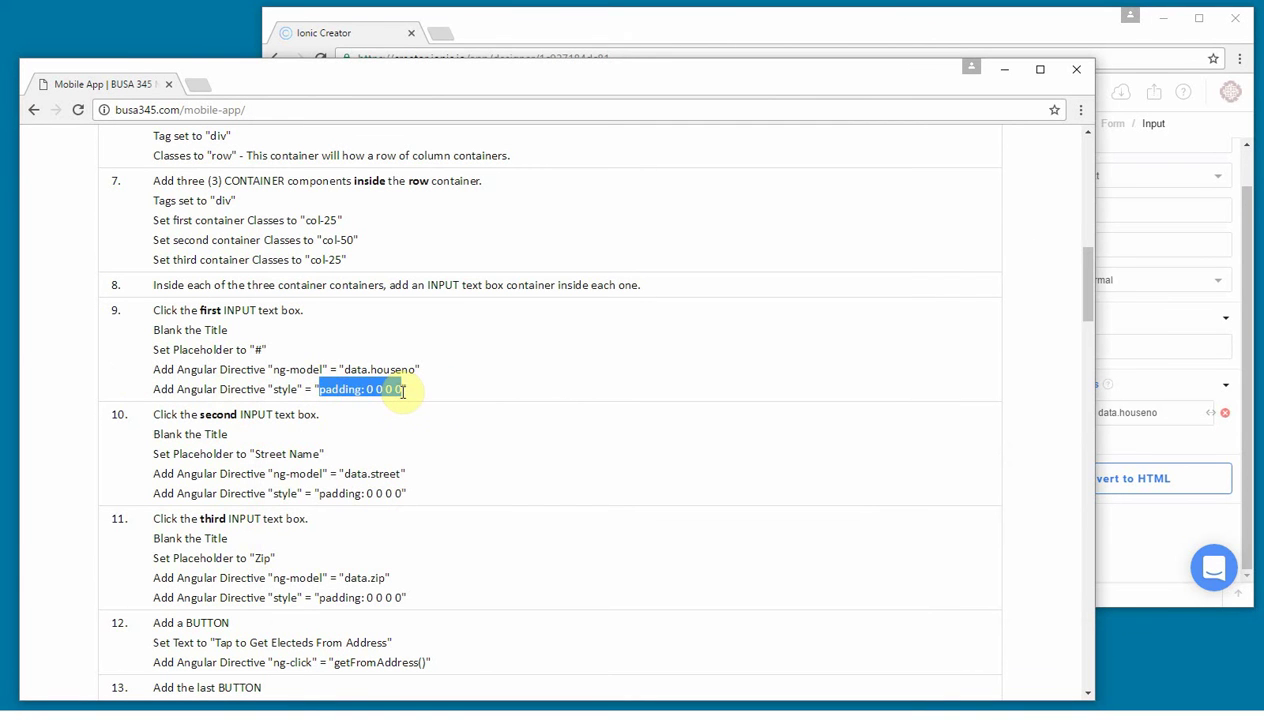
pyautogui.click(1016, 30)
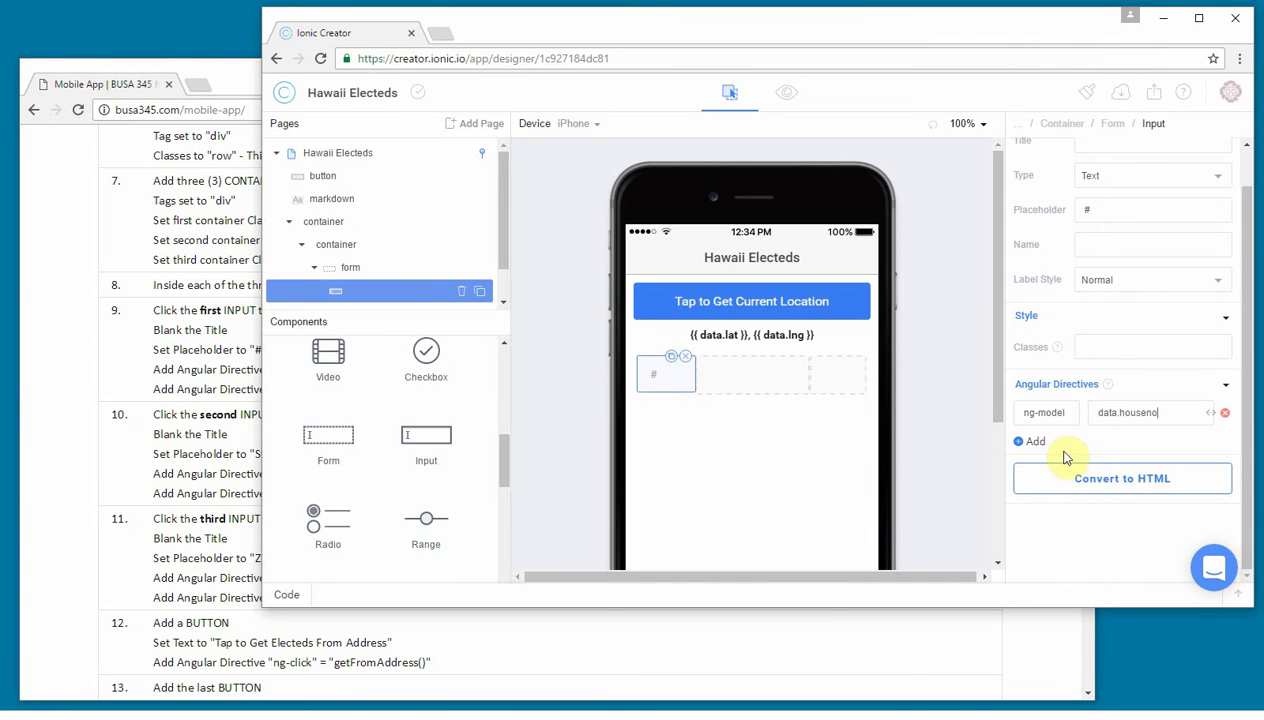
pyautogui.click(1033, 441)
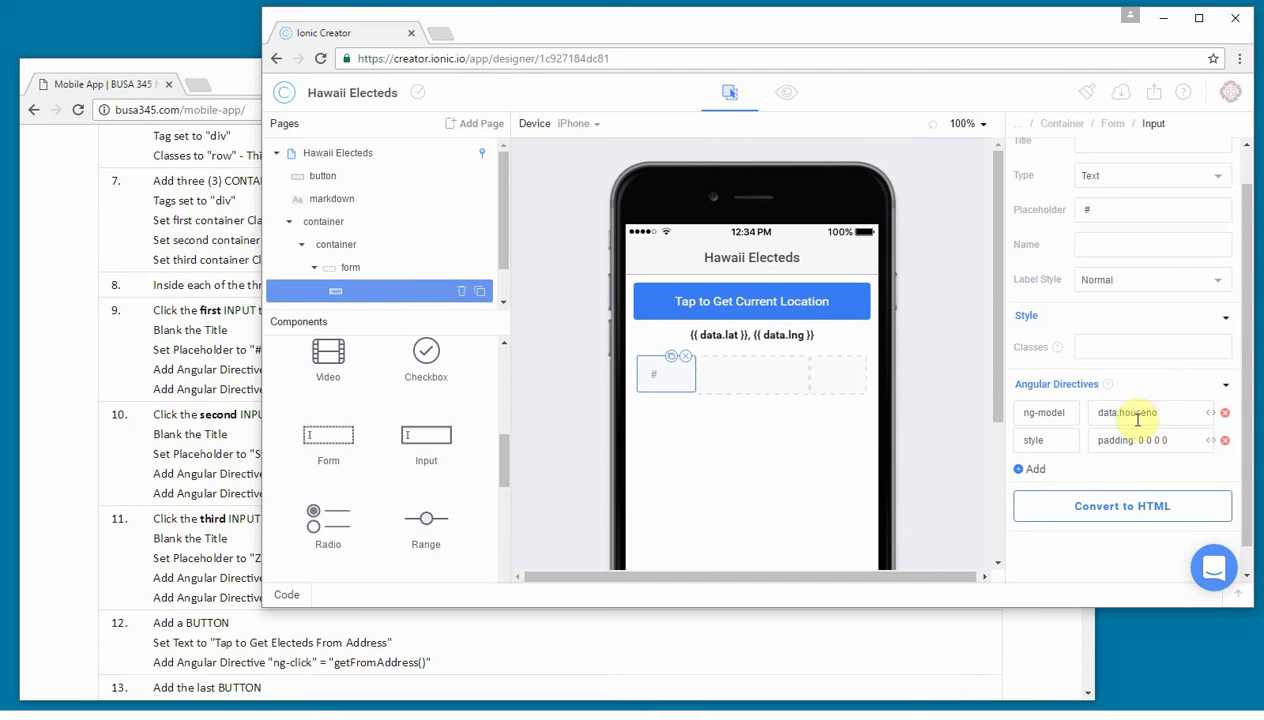
# Add an Input to the middle column with a blank title, placeholder "Street Name", "ng-model" set to "data.street" and "style" set to "padding:0 0 0 0".
pyautogui.click(771, 378)
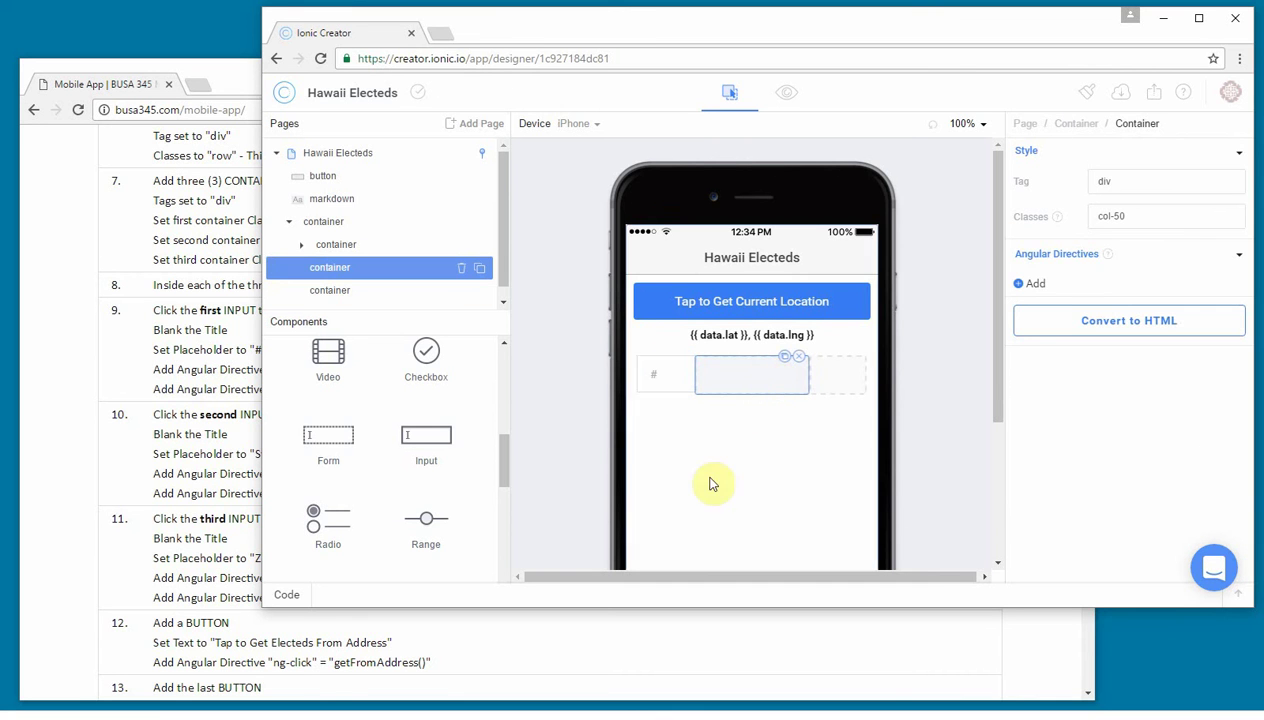
pyautogui.moveTo(431, 438); pyautogui.dragTo(752, 374)
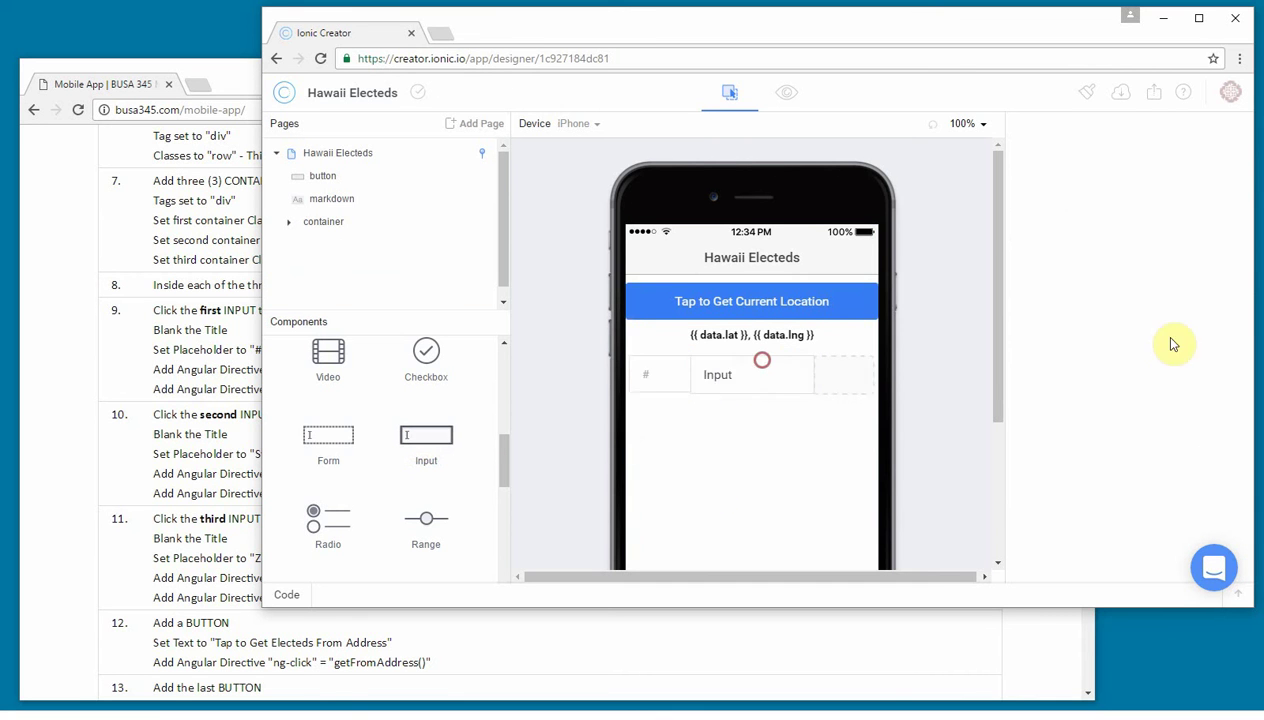
pyautogui.doubleClick(1109, 183)
pyautogui.press('BackSpace')
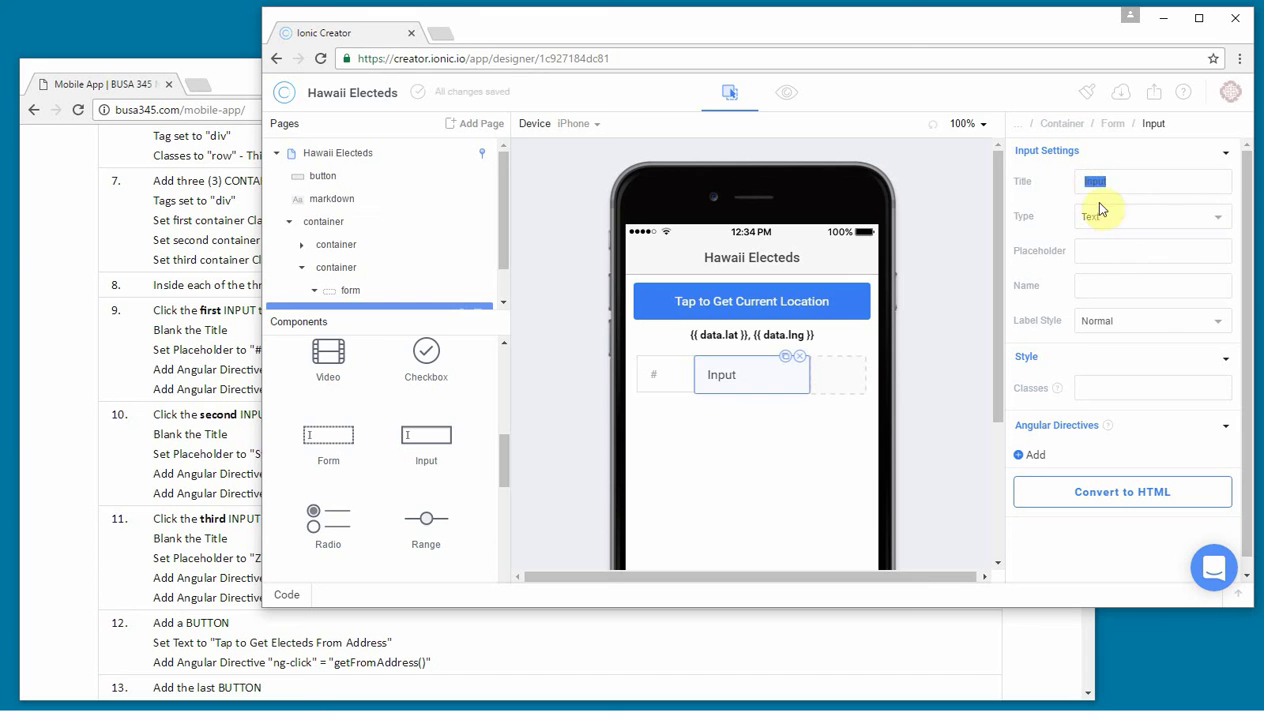
pyautogui.click(1109, 255)
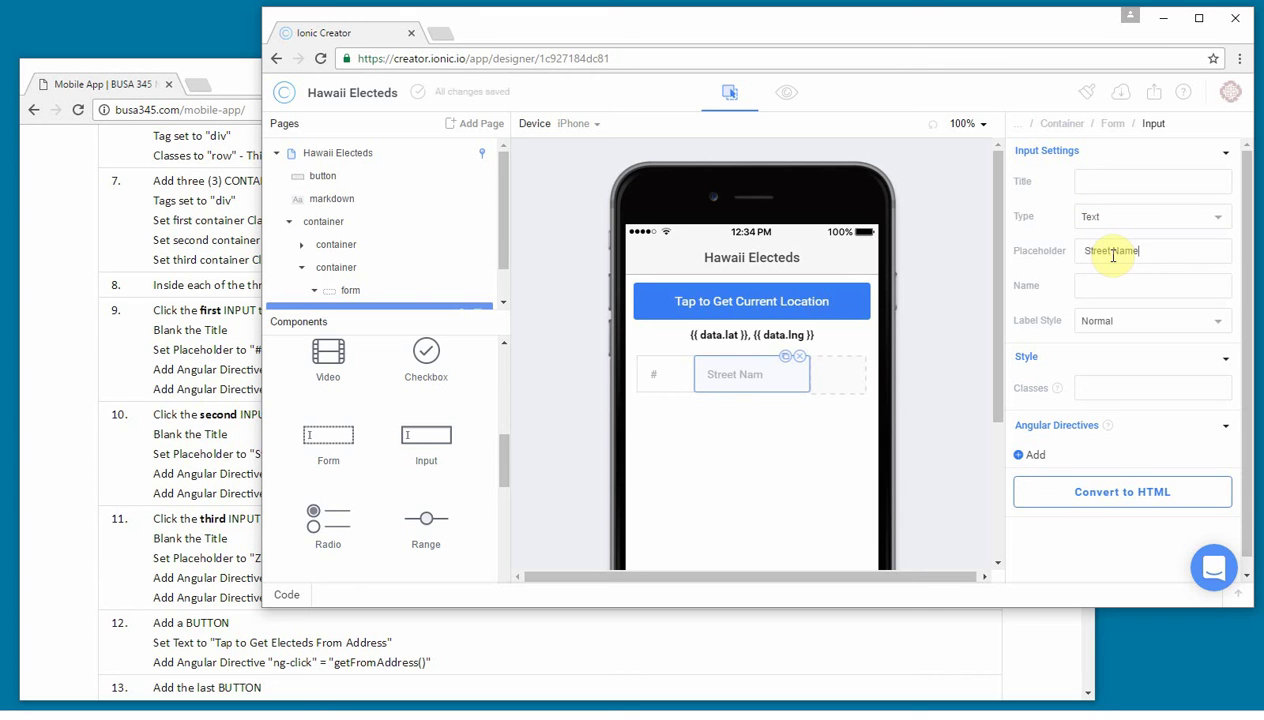
pyautogui.click(1034, 456)
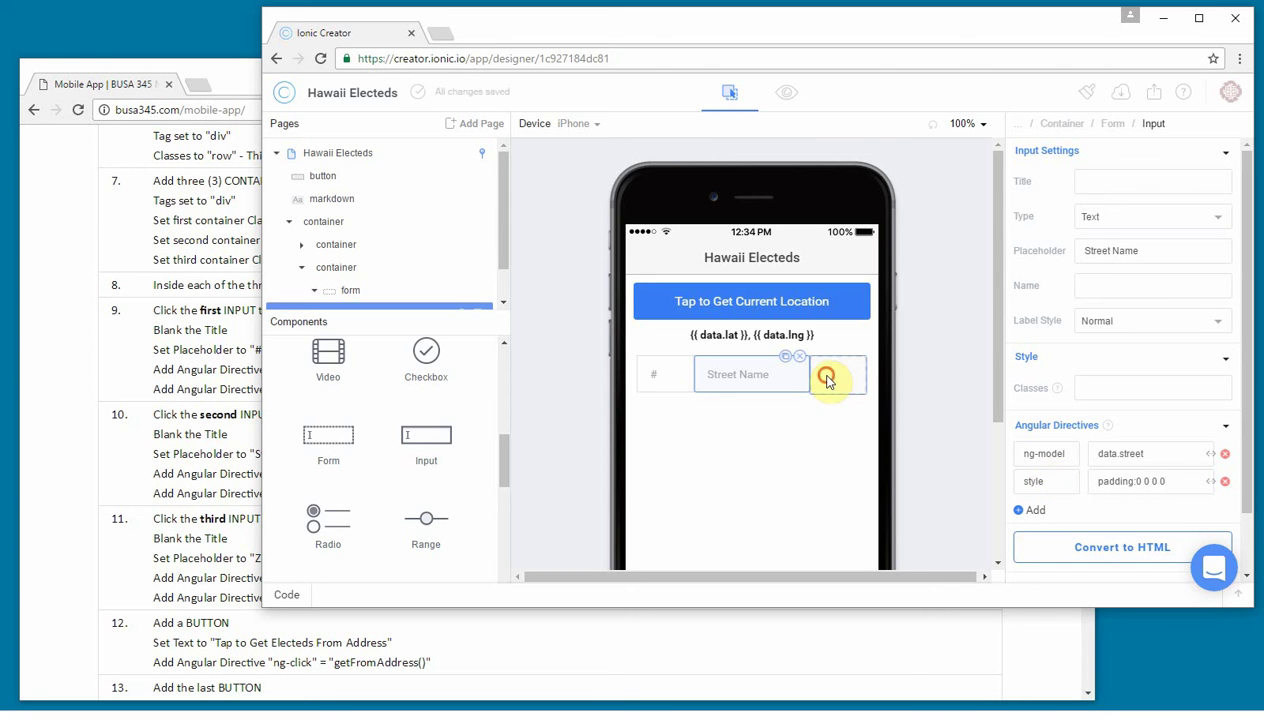
# Add an Input component inside the third column, blank its title, and set its placeholder to "Zip".
pyautogui.click(826, 381)
pyautogui.moveTo(424, 432); pyautogui.dragTo(838, 377)
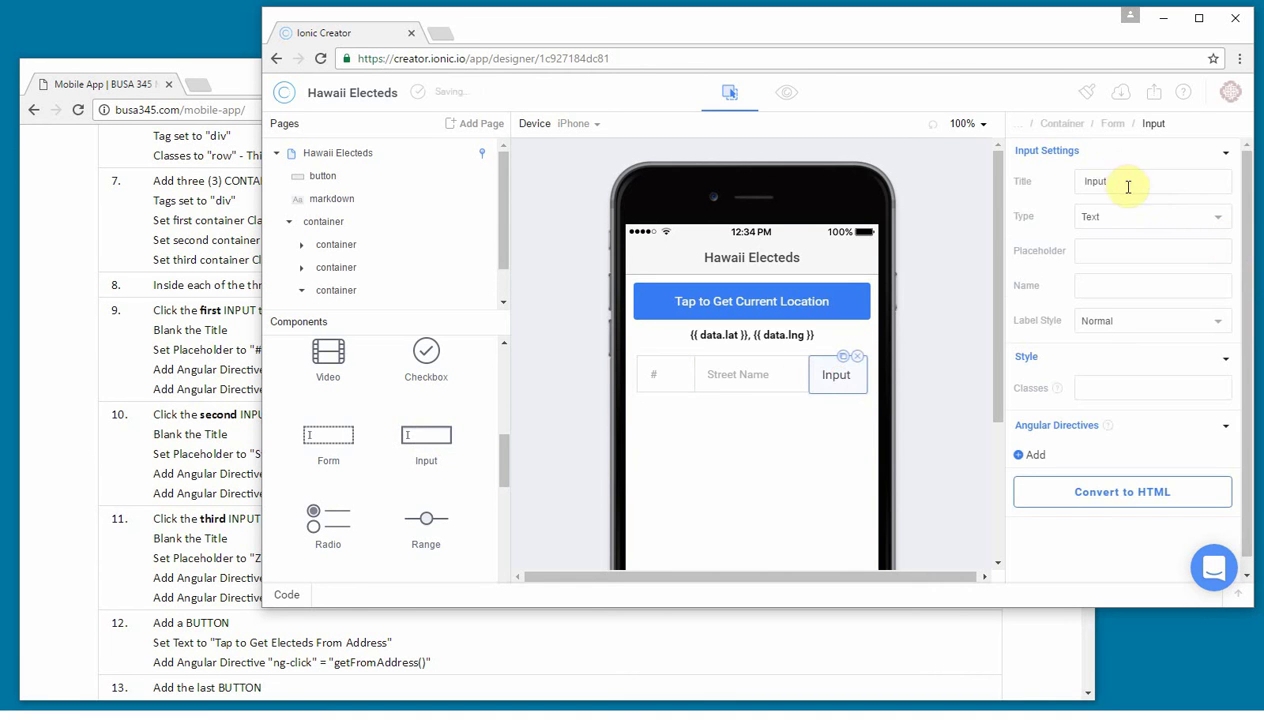
pyautogui.moveTo(1128, 187); pyautogui.dragTo(1016, 190)
pyautogui.press('BackSpace')
pyautogui.click(1120, 251)
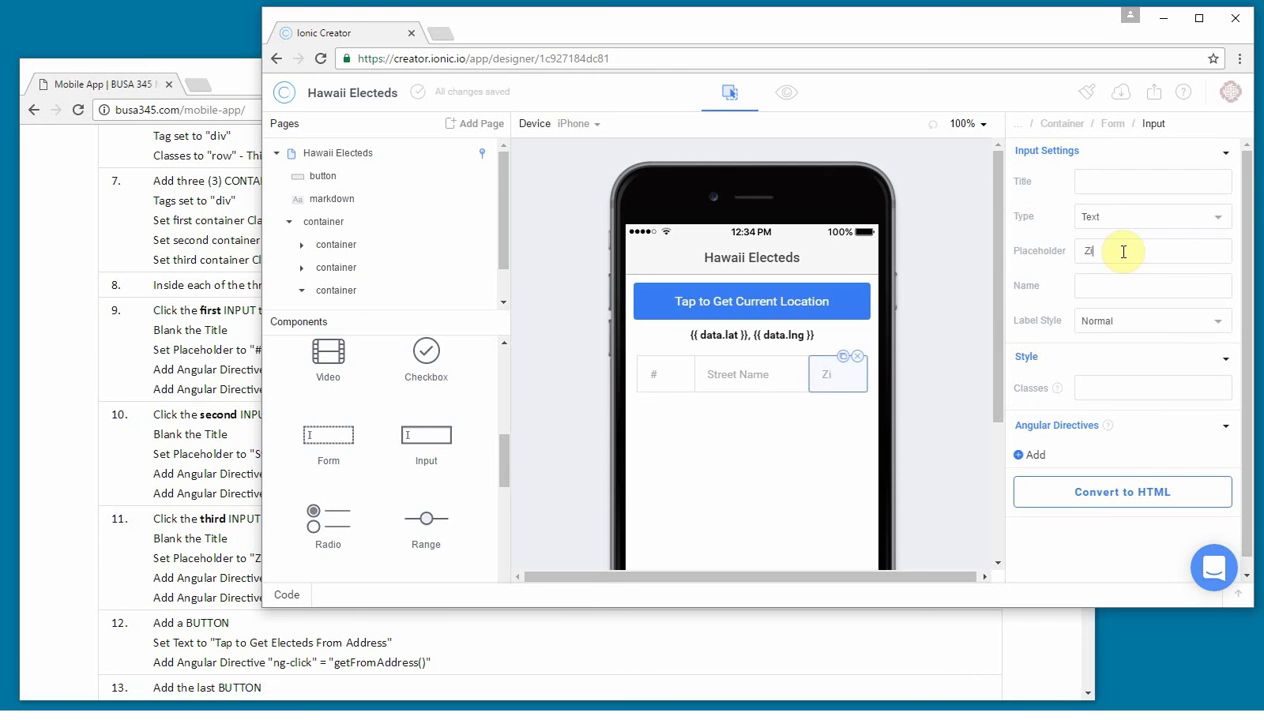
# Give the Zip input the directives "ng-model" = "data.zip" and "style" = "padding:0 0 0 0", and return to the course instructions.
pyautogui.click(1030, 455)
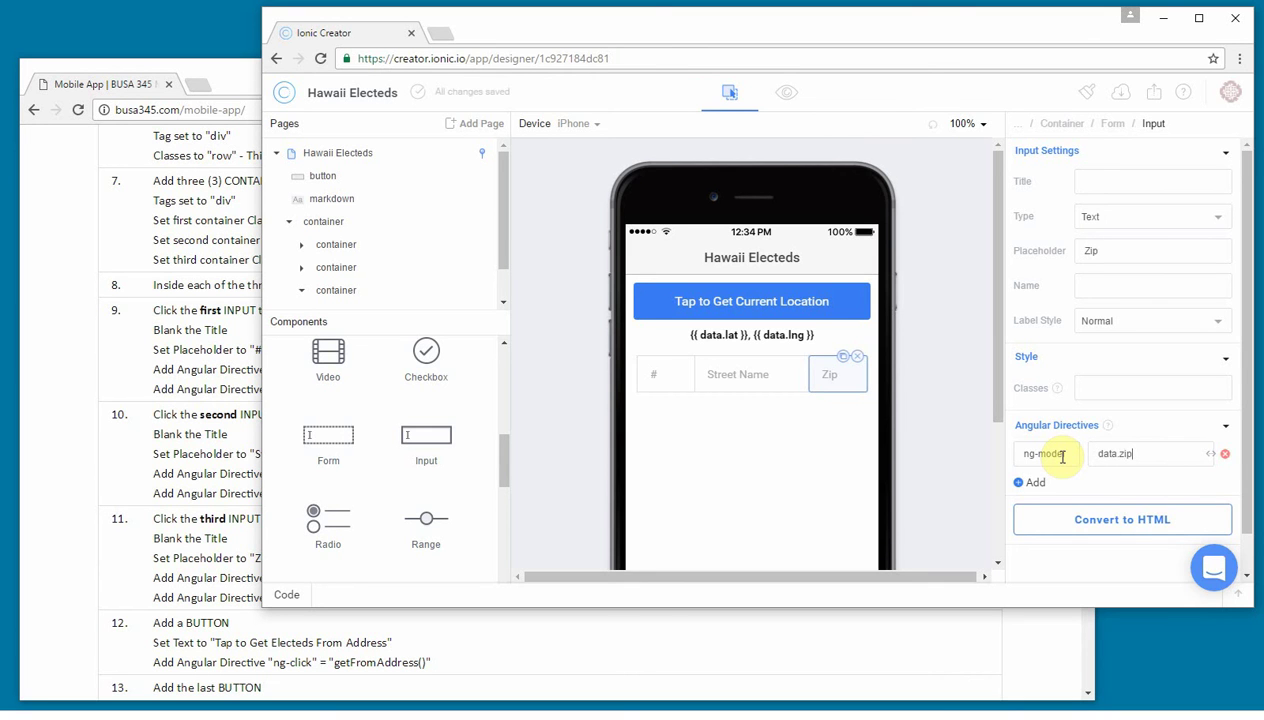
pyautogui.click(1025, 486)
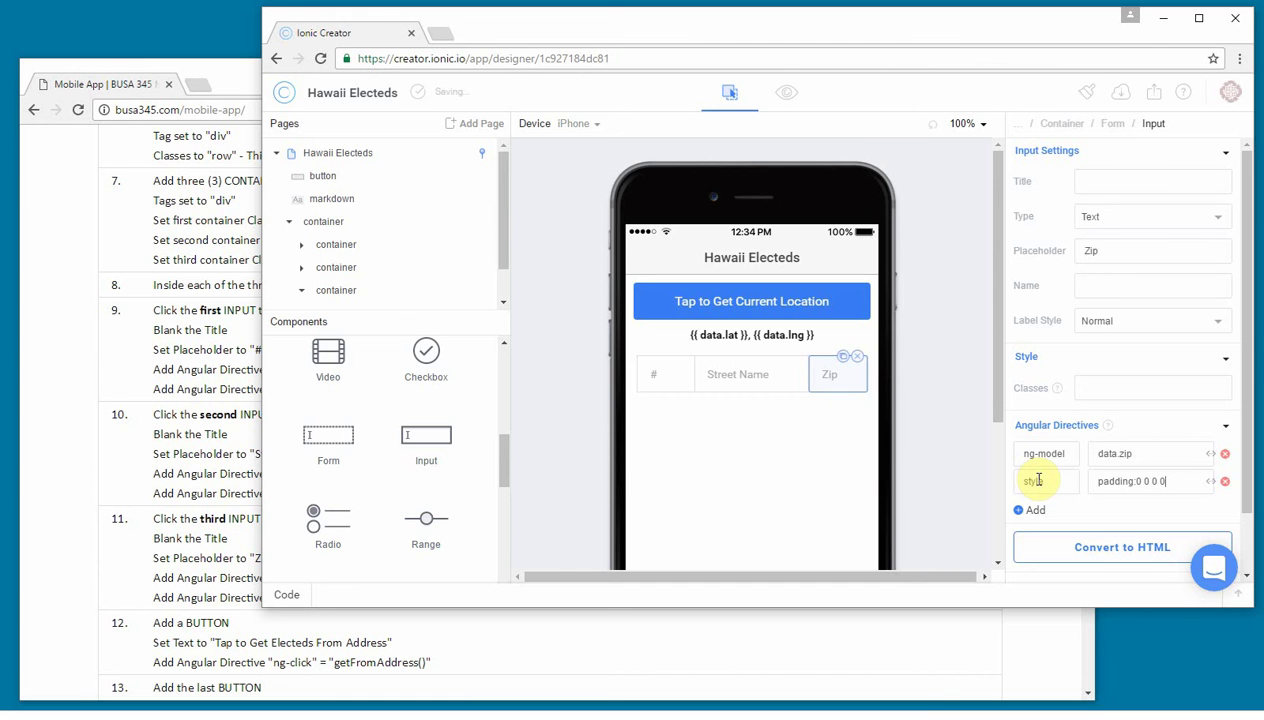
pyautogui.click(200, 488)
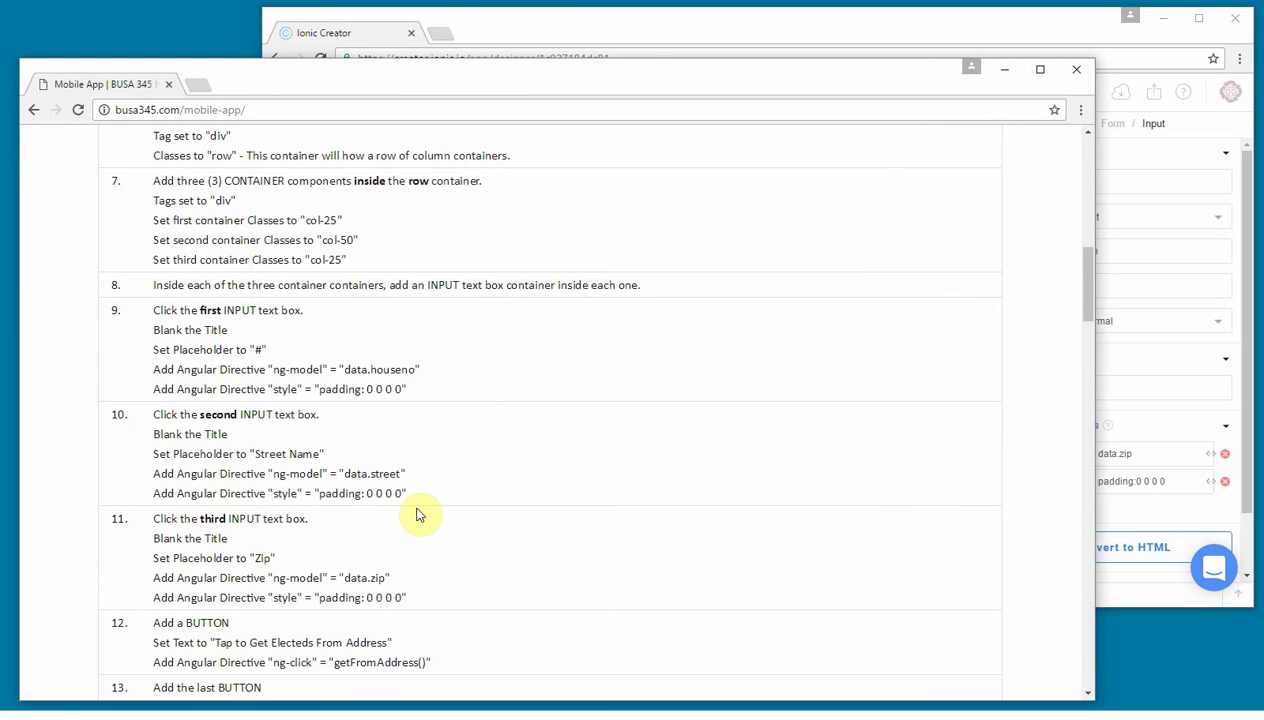
# Following instruction 12, add a Button below the address inputs and set its text to "Tap to Get Electeds From Address".
pyautogui.scroll(-5, 418, 514)
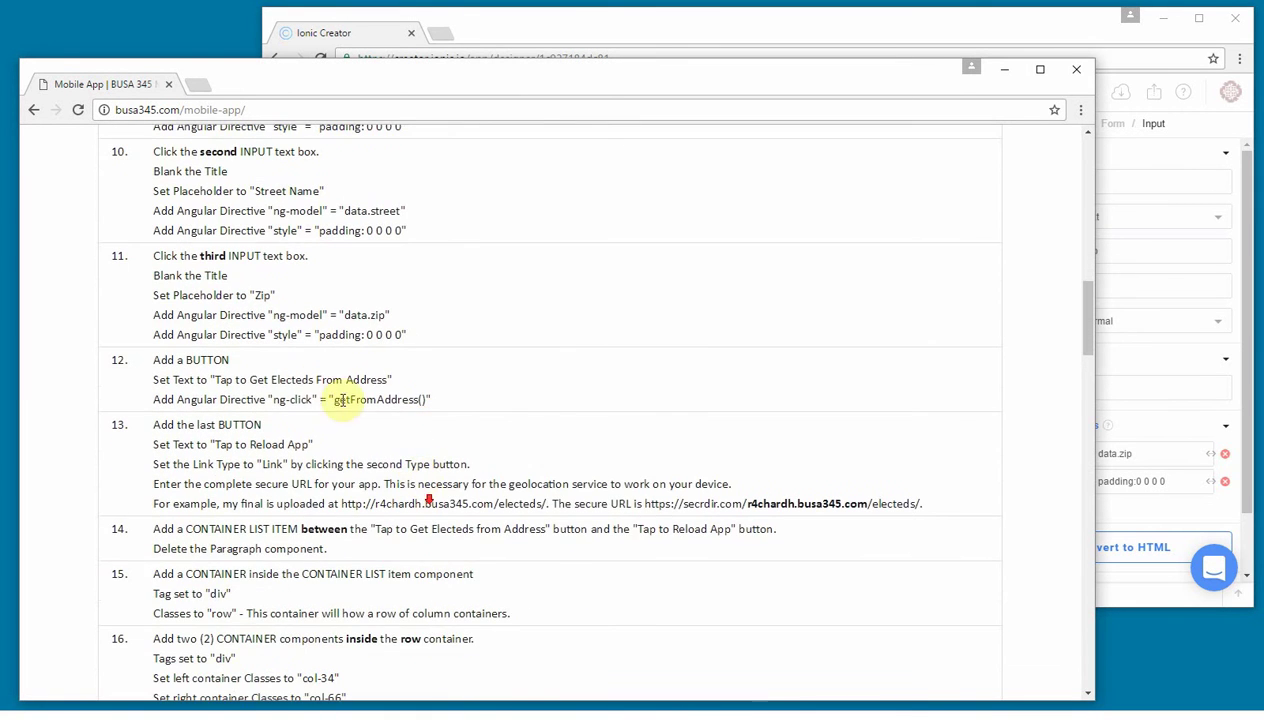
pyautogui.click(686, 35)
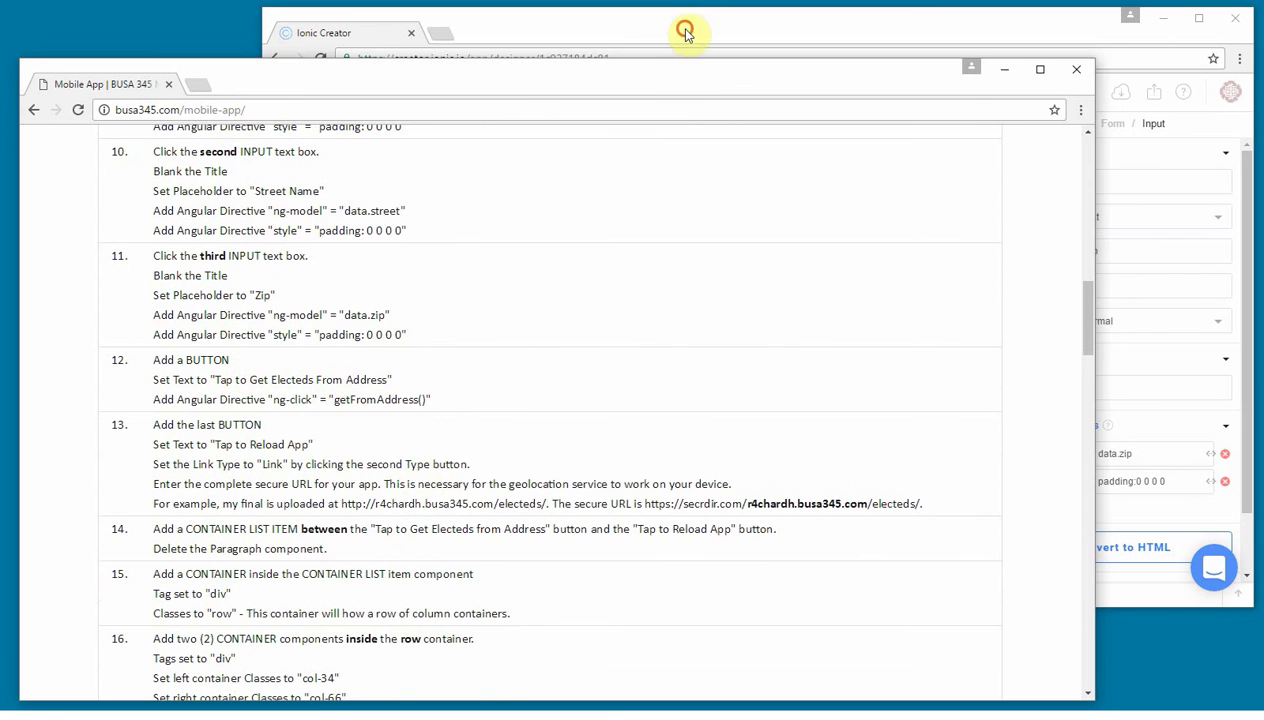
pyautogui.moveTo(499, 468); pyautogui.dragTo(728, 430)
pyautogui.click(191, 385)
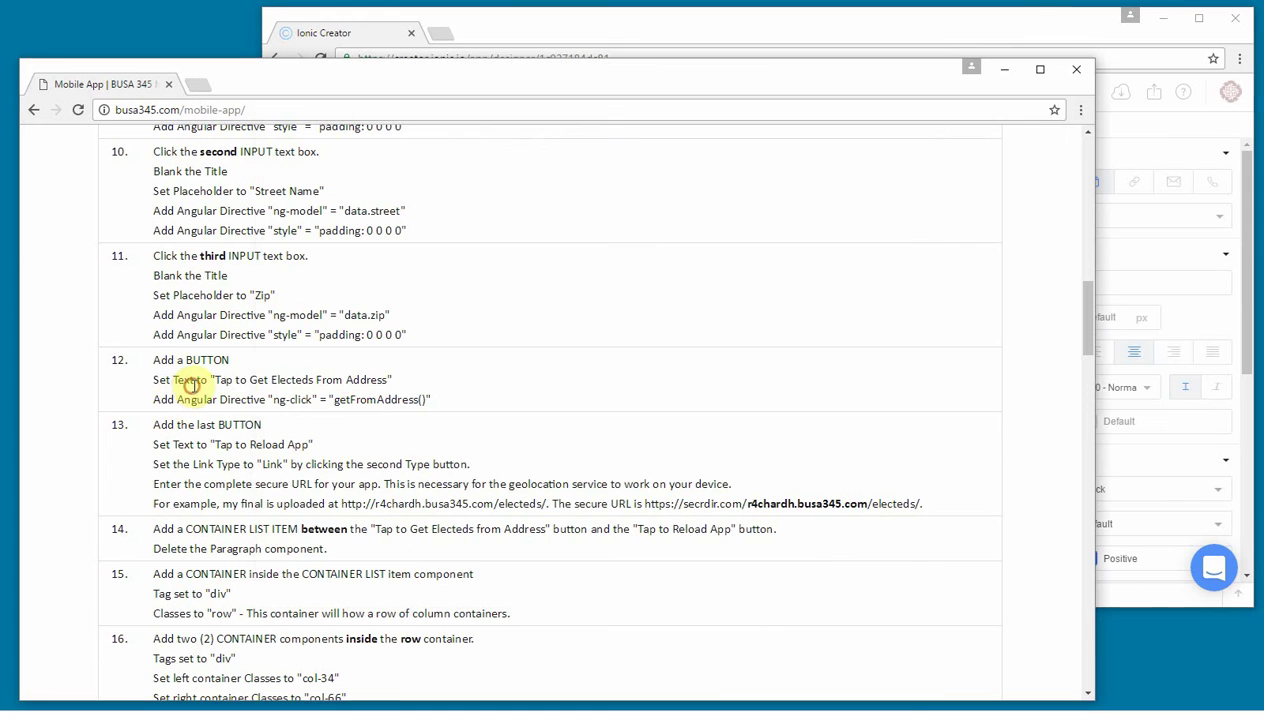
pyautogui.moveTo(217, 378); pyautogui.dragTo(363, 385)
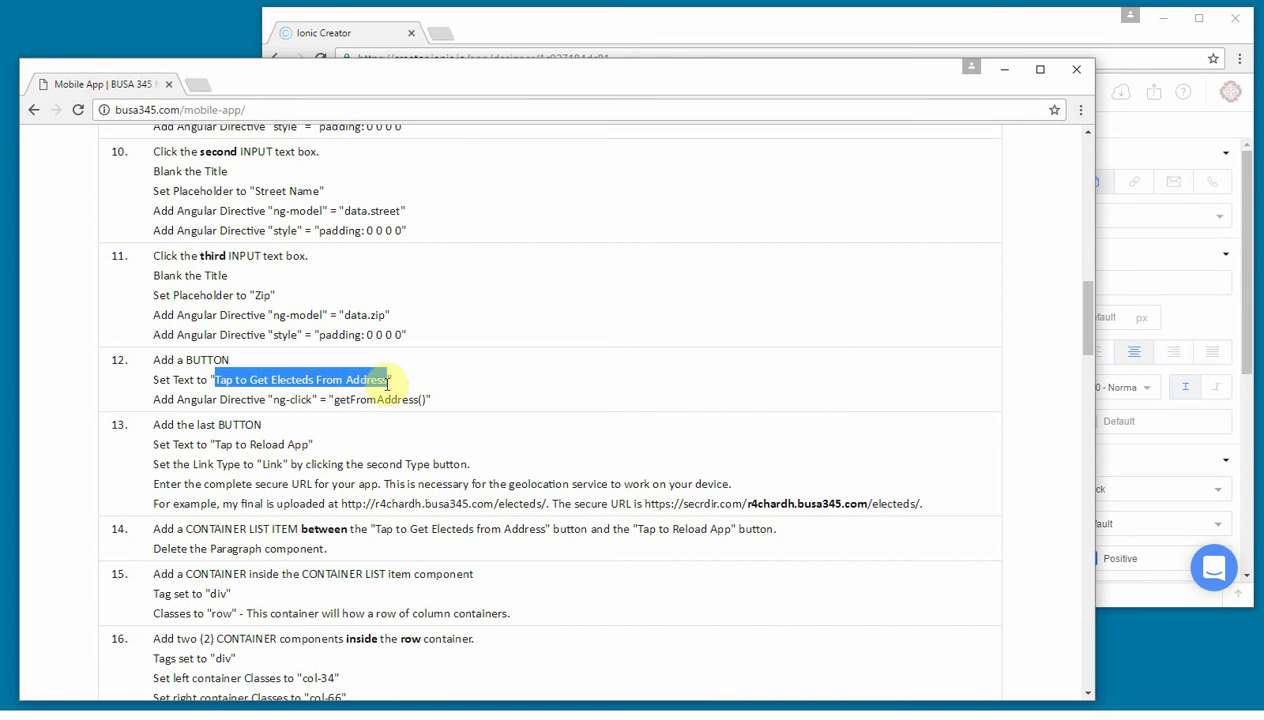
pyautogui.click(1015, 30)
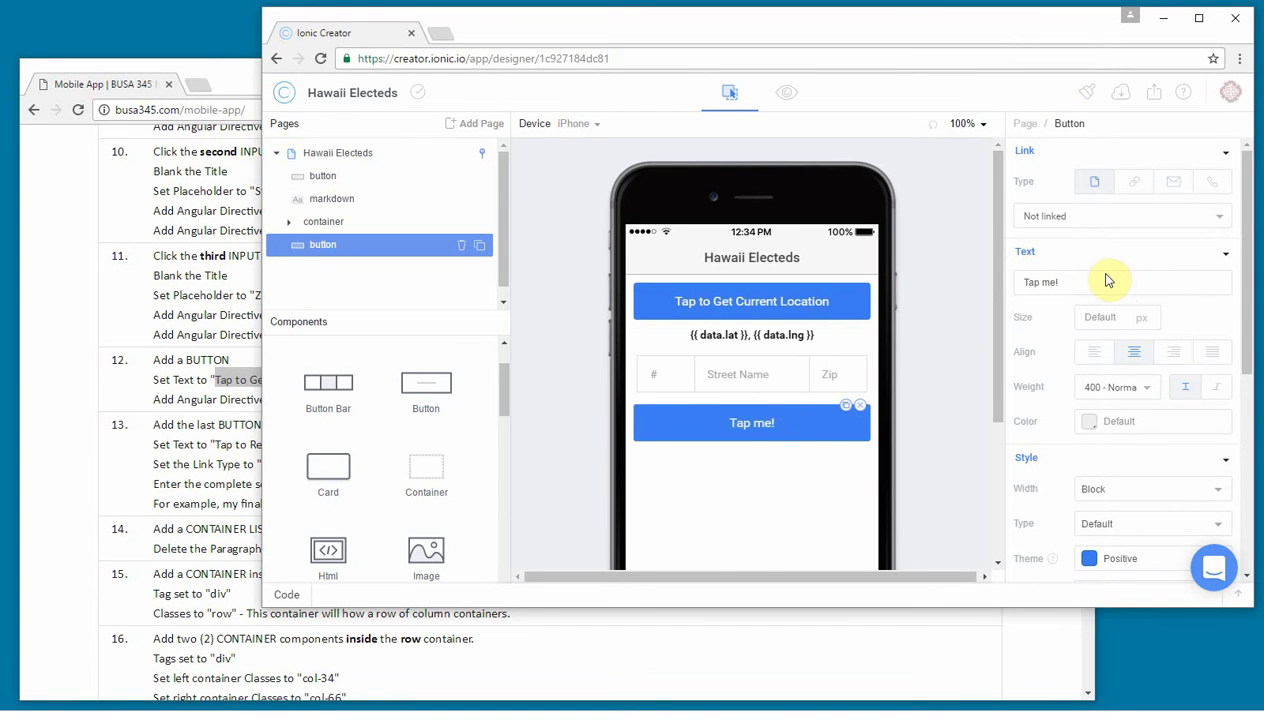
pyautogui.moveTo(1109, 279); pyautogui.dragTo(993, 279)
pyautogui.write('Tap to Get Electeds From Address')
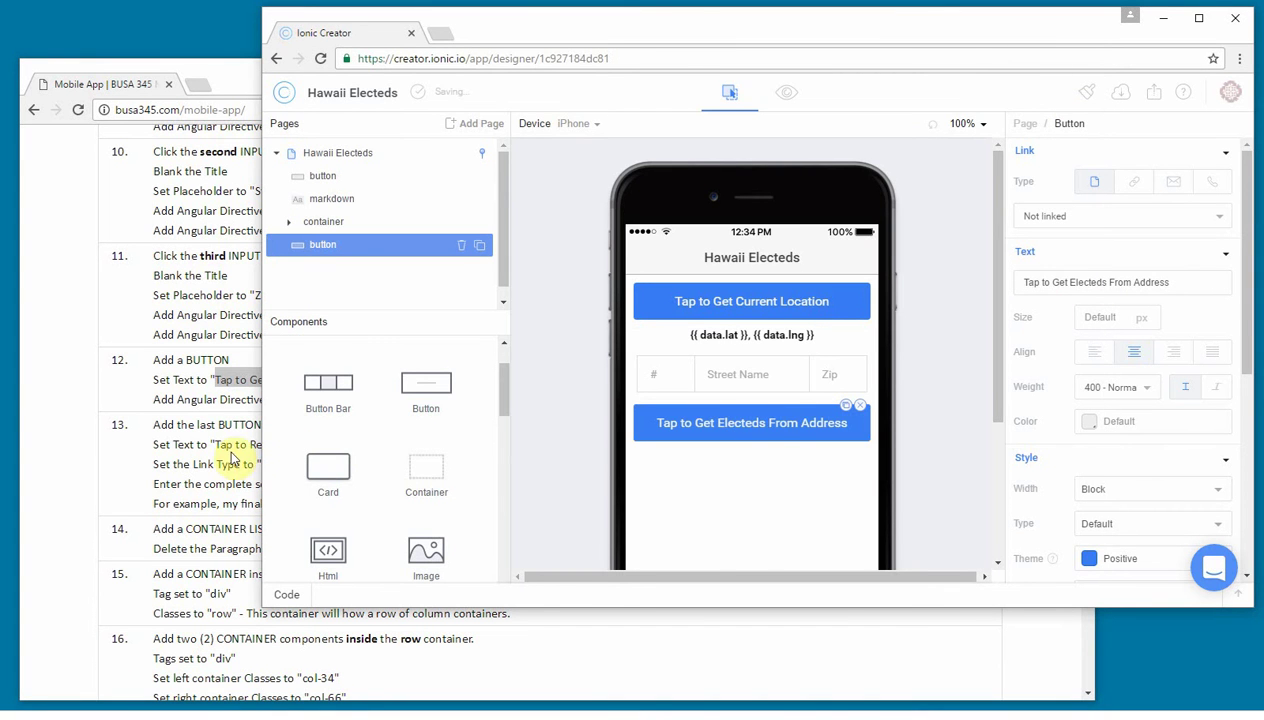
# Add the directive "ng-click" = "getFromAddress()" to the "Tap to Get Electeds From Address" button.
pyautogui.click(155, 444)
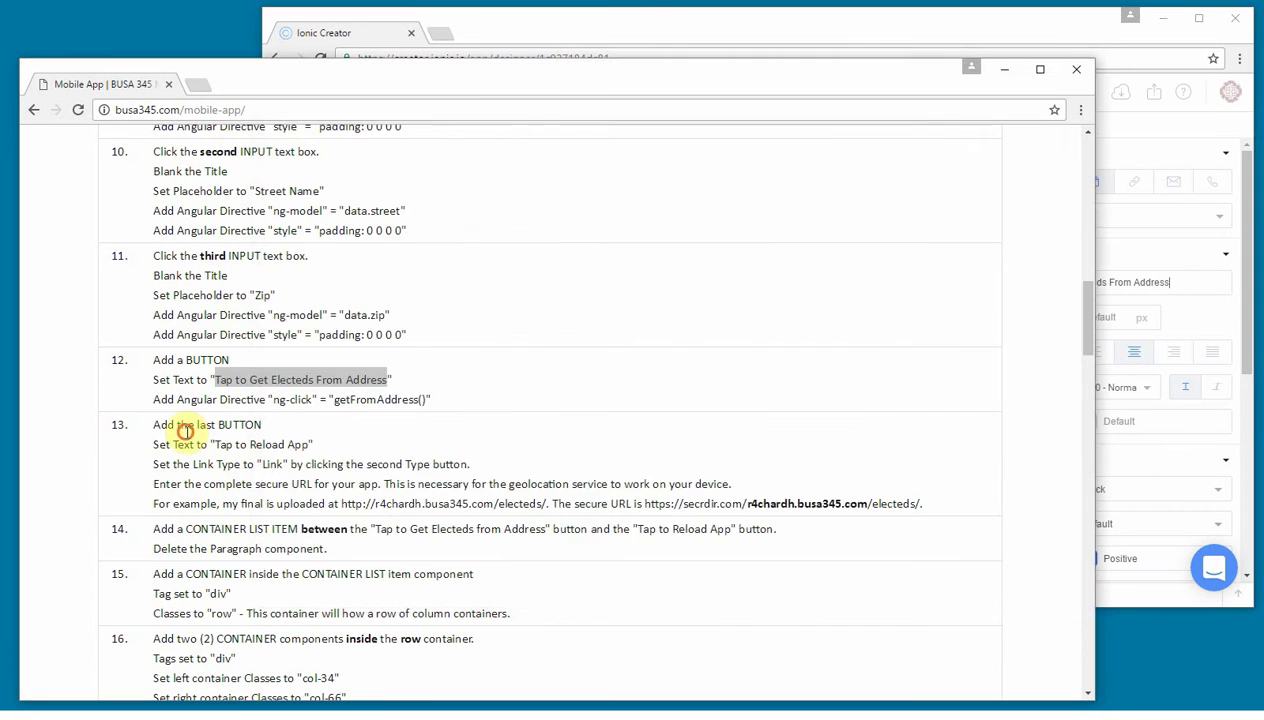
pyautogui.doubleClick(355, 400)
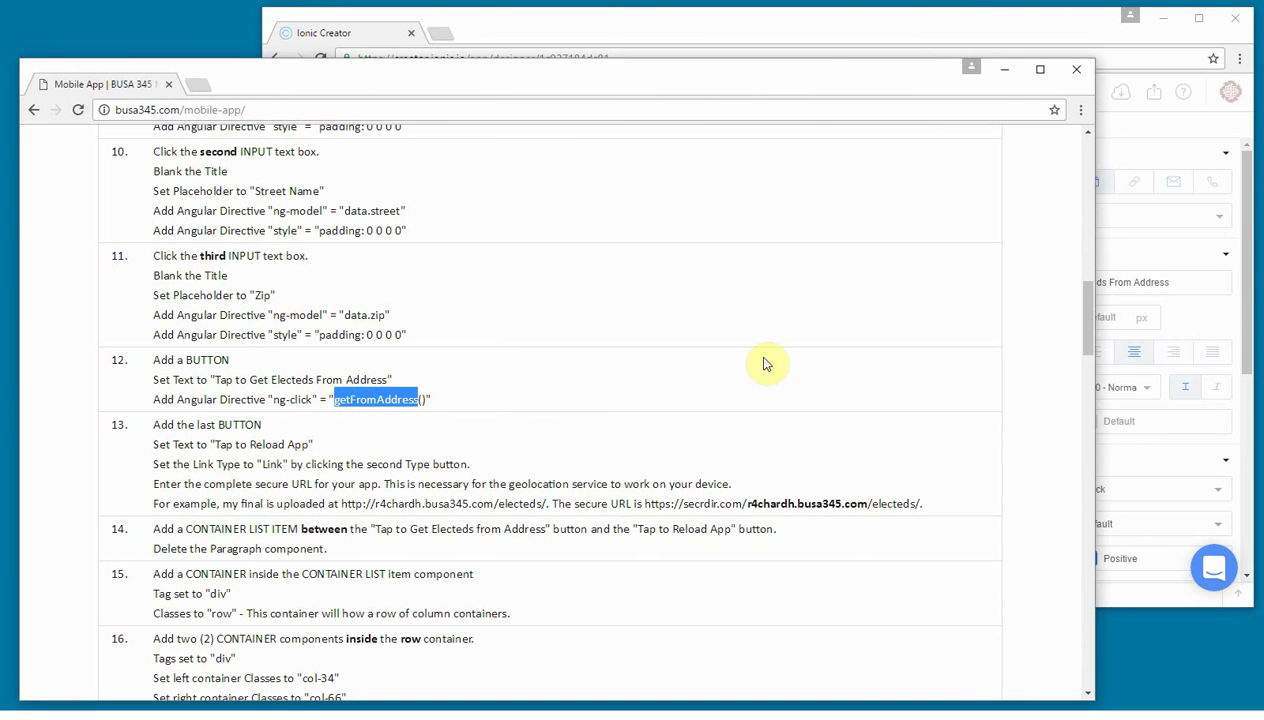
pyautogui.click(810, 32)
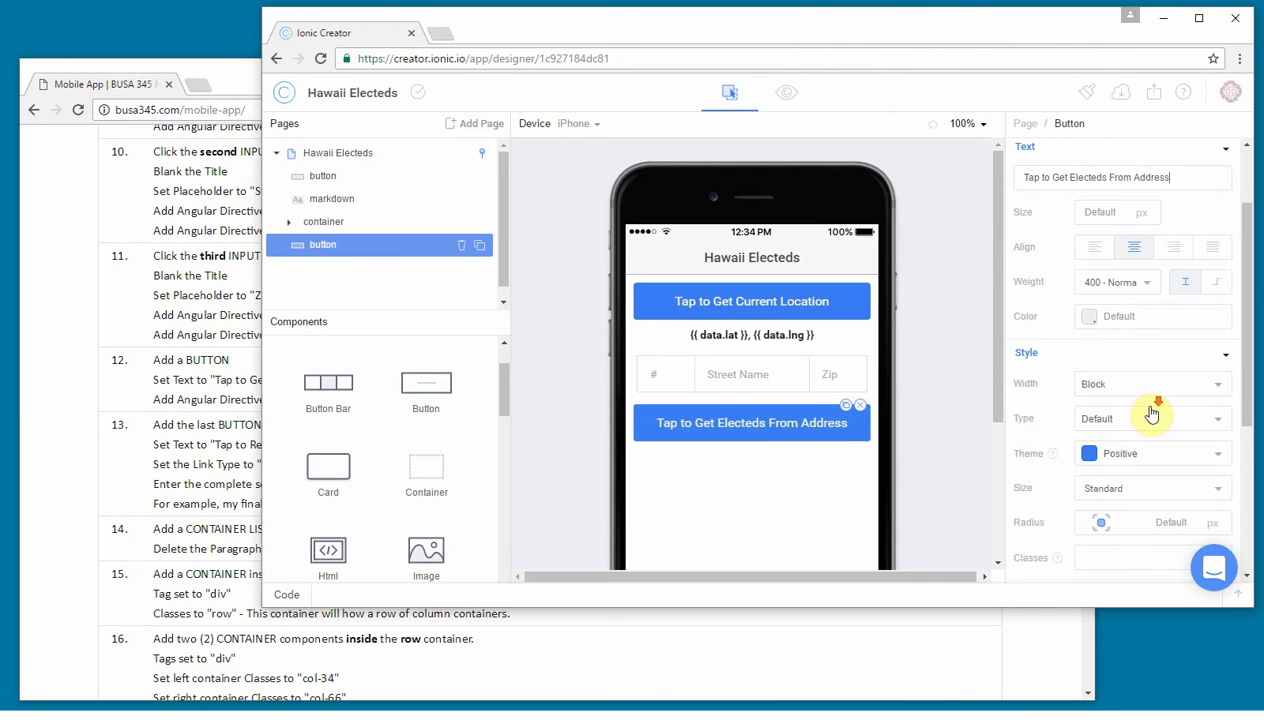
pyautogui.scroll(-3, 1151, 415)
pyautogui.click(1034, 441)
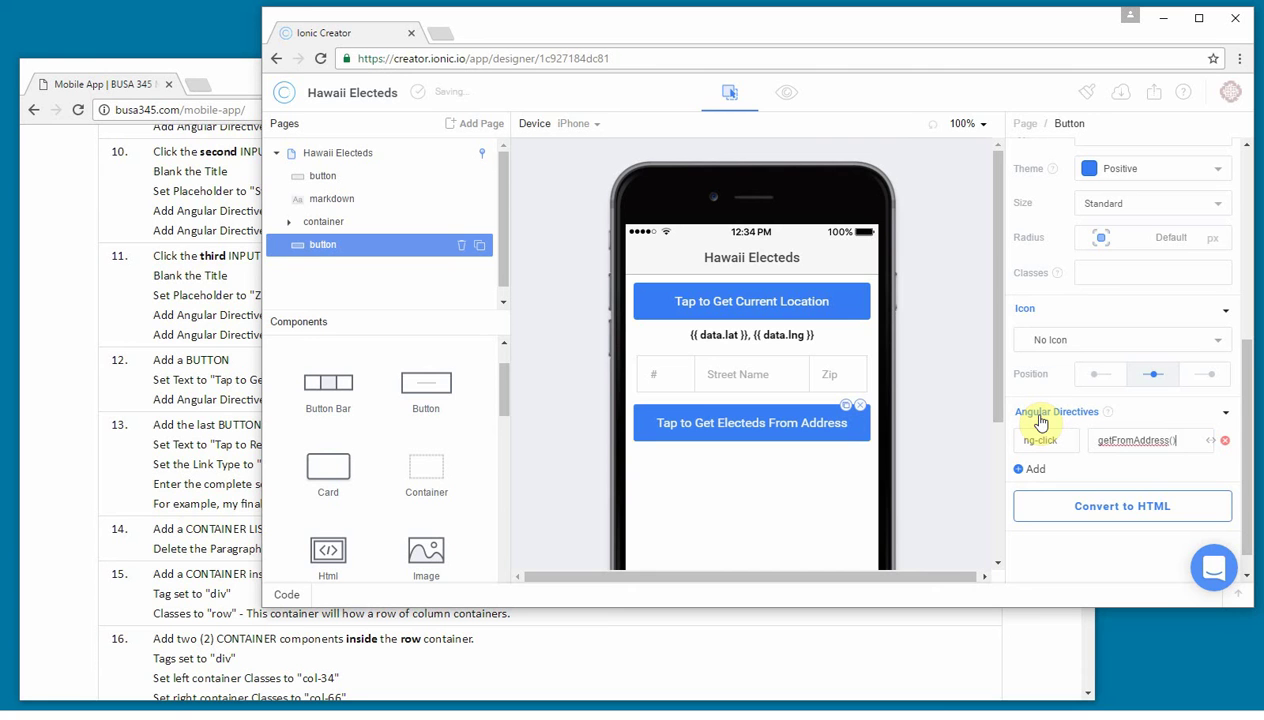
pyautogui.click(812, 484)
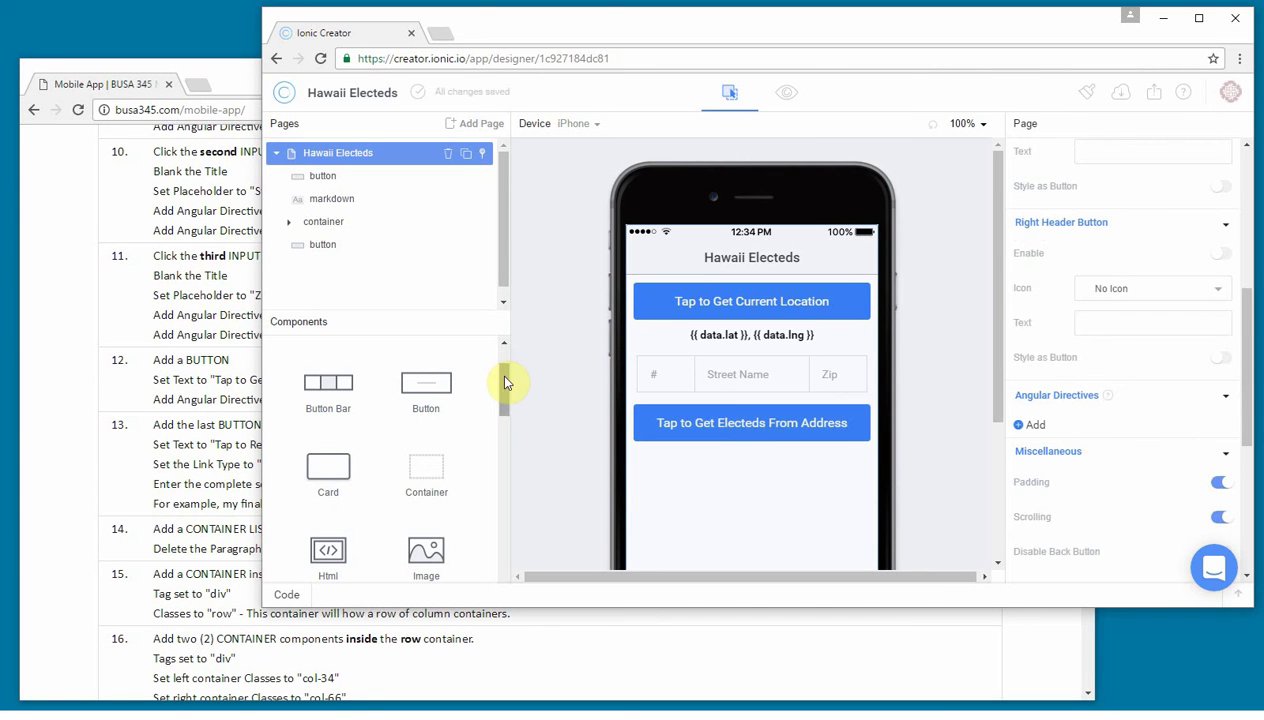
# Following instruction 13, add a last Button at the end of the page and set its text to "Tap to Reload App".
pyautogui.click(164, 416)
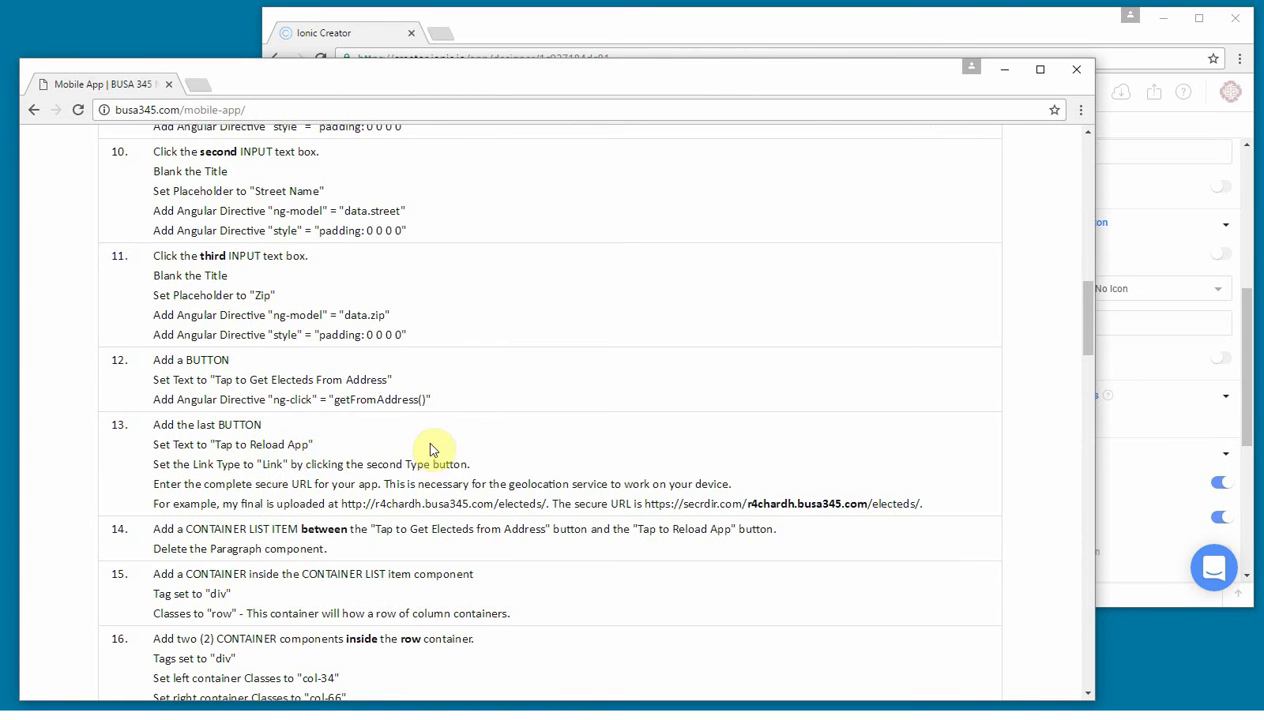
pyautogui.click(804, 38)
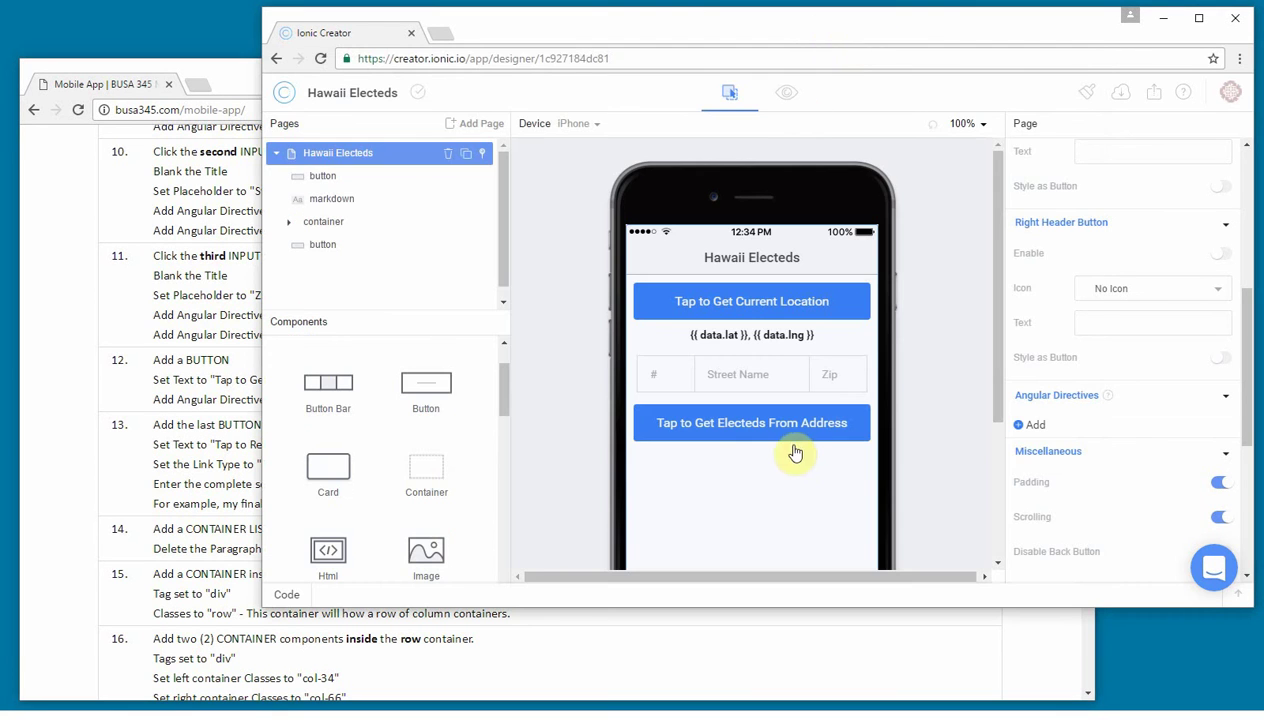
pyautogui.moveTo(429, 393); pyautogui.dragTo(875, 471)
pyautogui.click(236, 444)
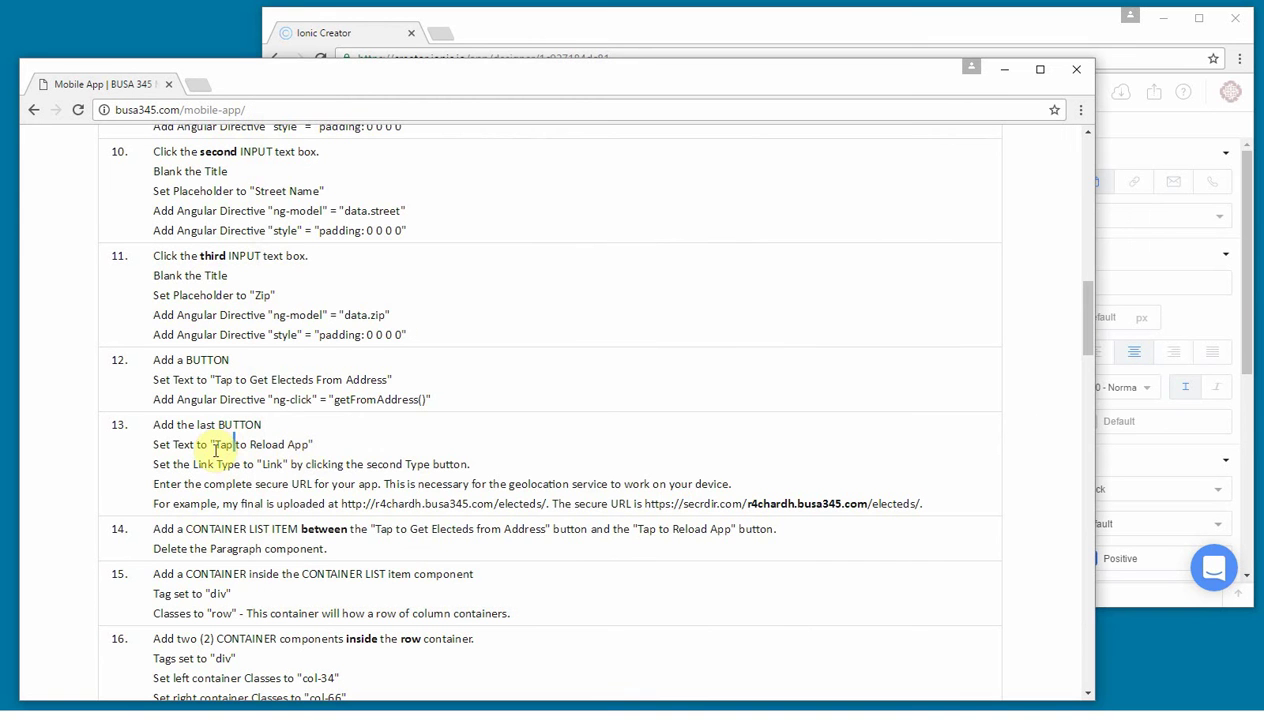
pyautogui.moveTo(216, 445); pyautogui.dragTo(303, 447)
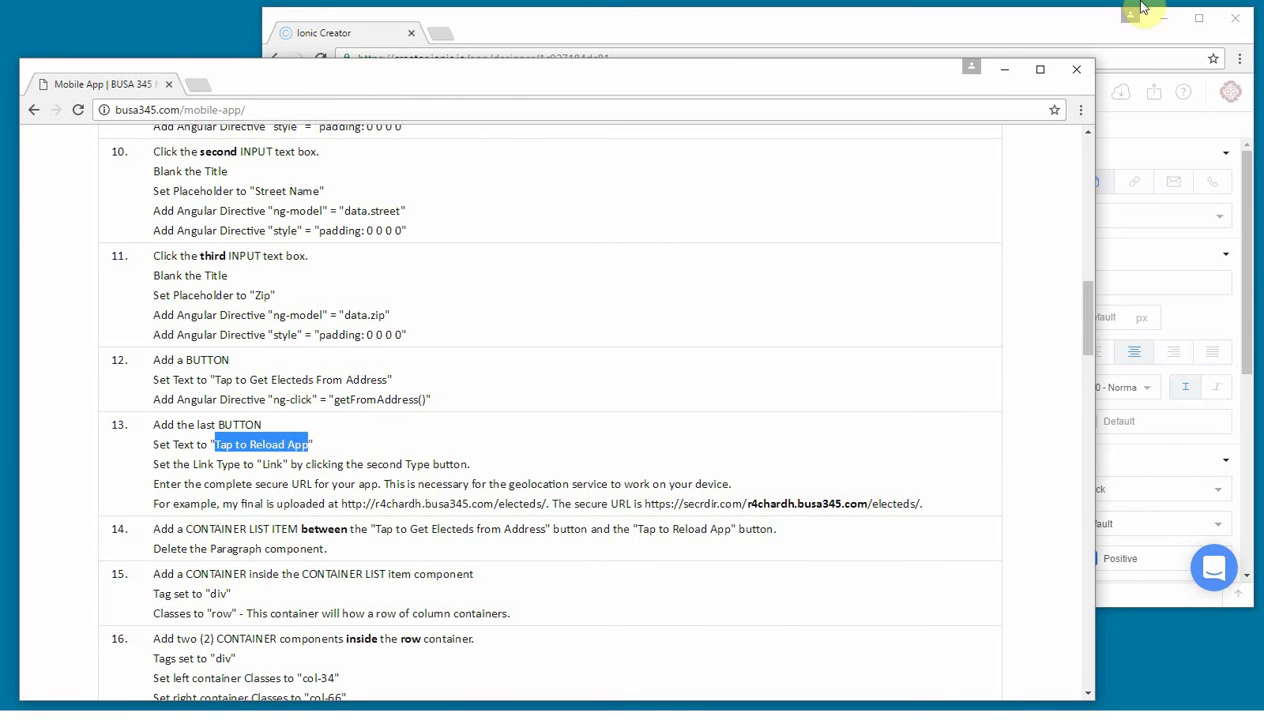
pyautogui.click(1060, 20)
pyautogui.moveTo(1098, 290); pyautogui.dragTo(960, 286)
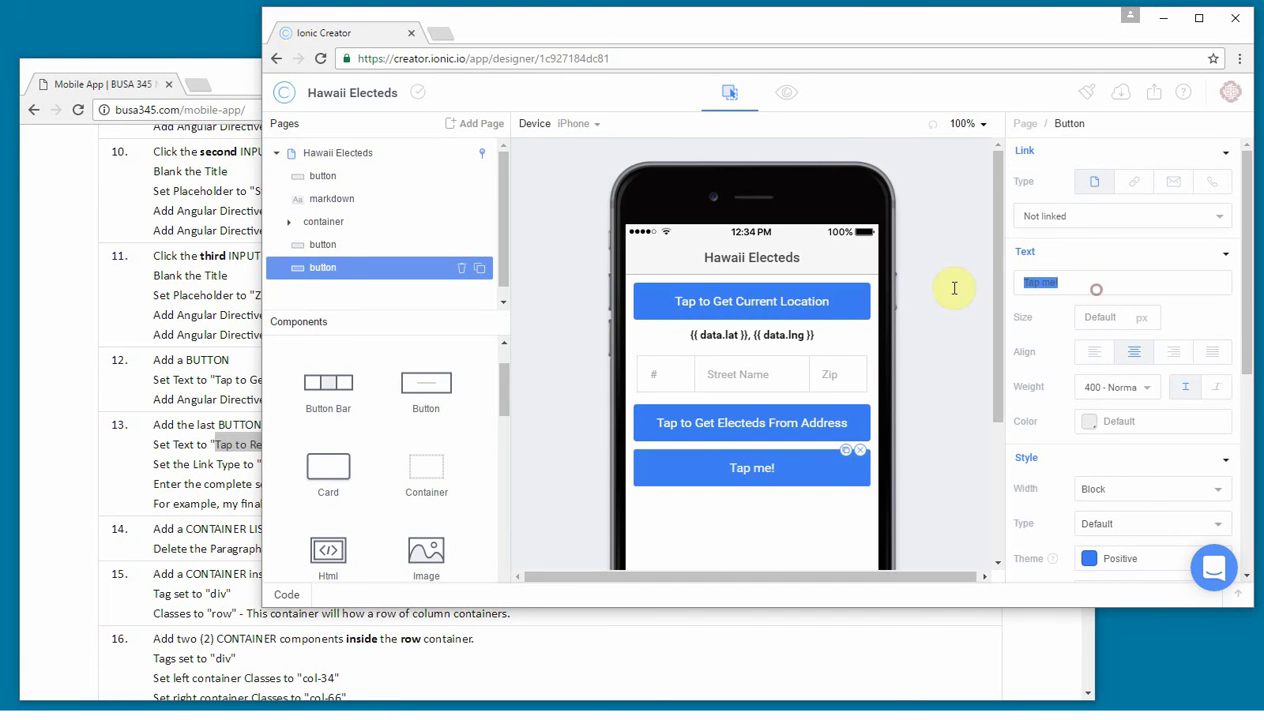
pyautogui.write('Tap to Reload App')
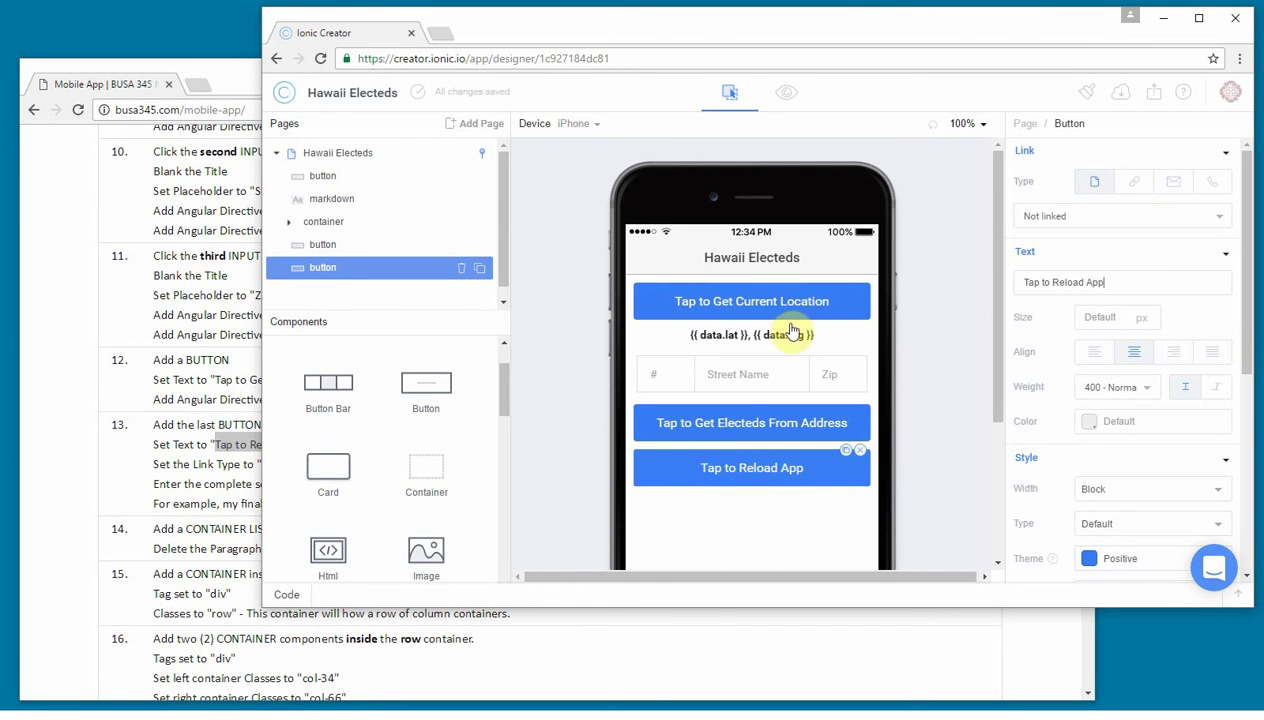
# Change the reload button's link type to an external link and paste the secure secrdir.com example URL from instruction 13.
pyautogui.click(206, 373)
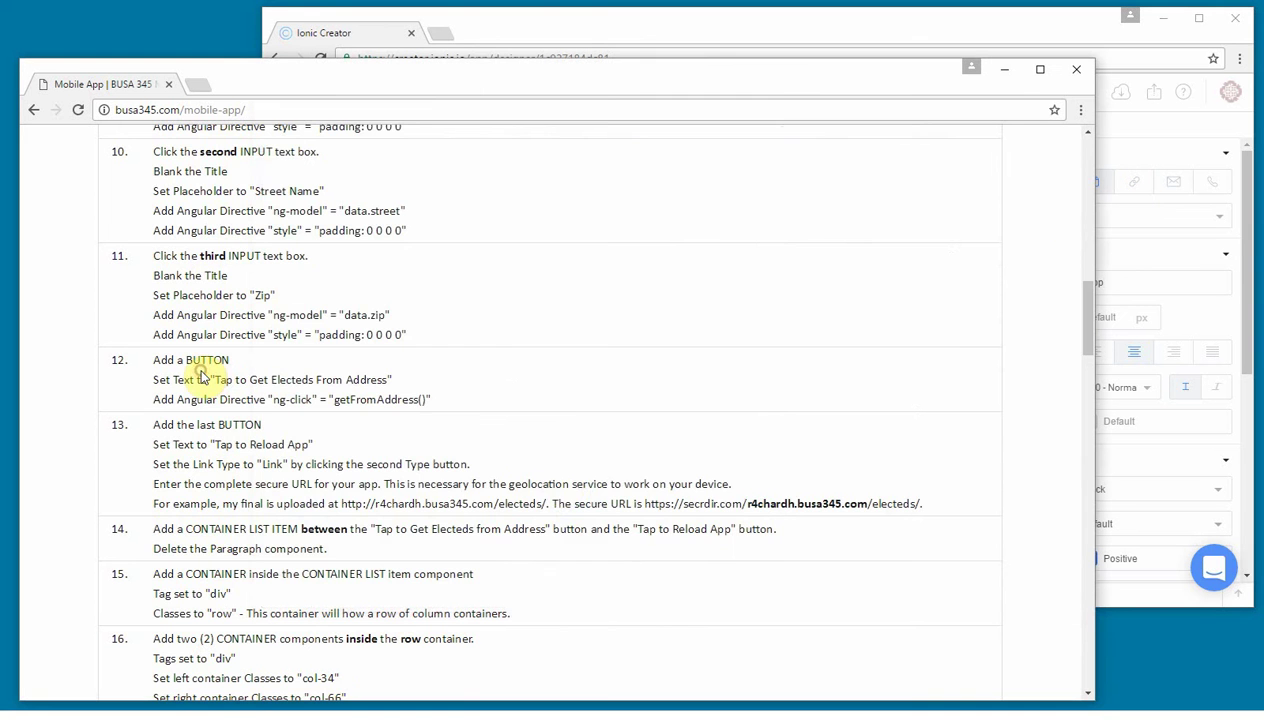
pyautogui.scroll(-3, 530, 430)
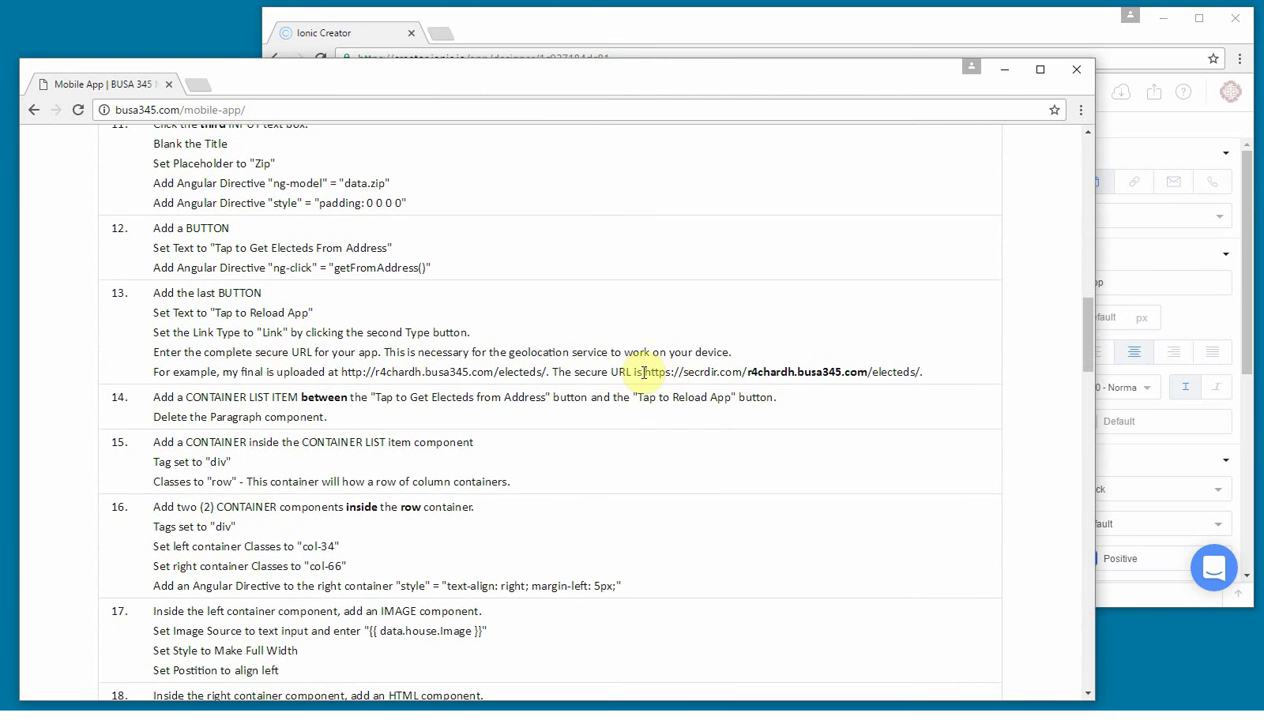
pyautogui.moveTo(645, 371); pyautogui.dragTo(911, 378)
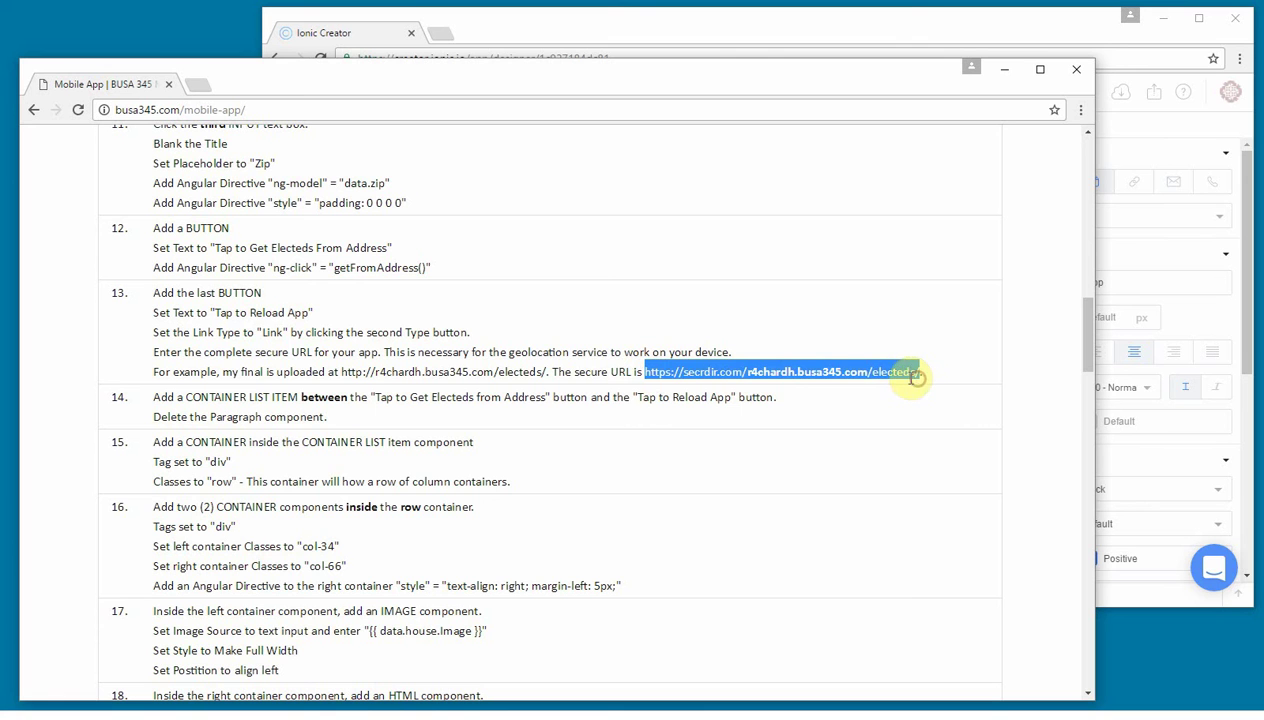
pyautogui.click(982, 22)
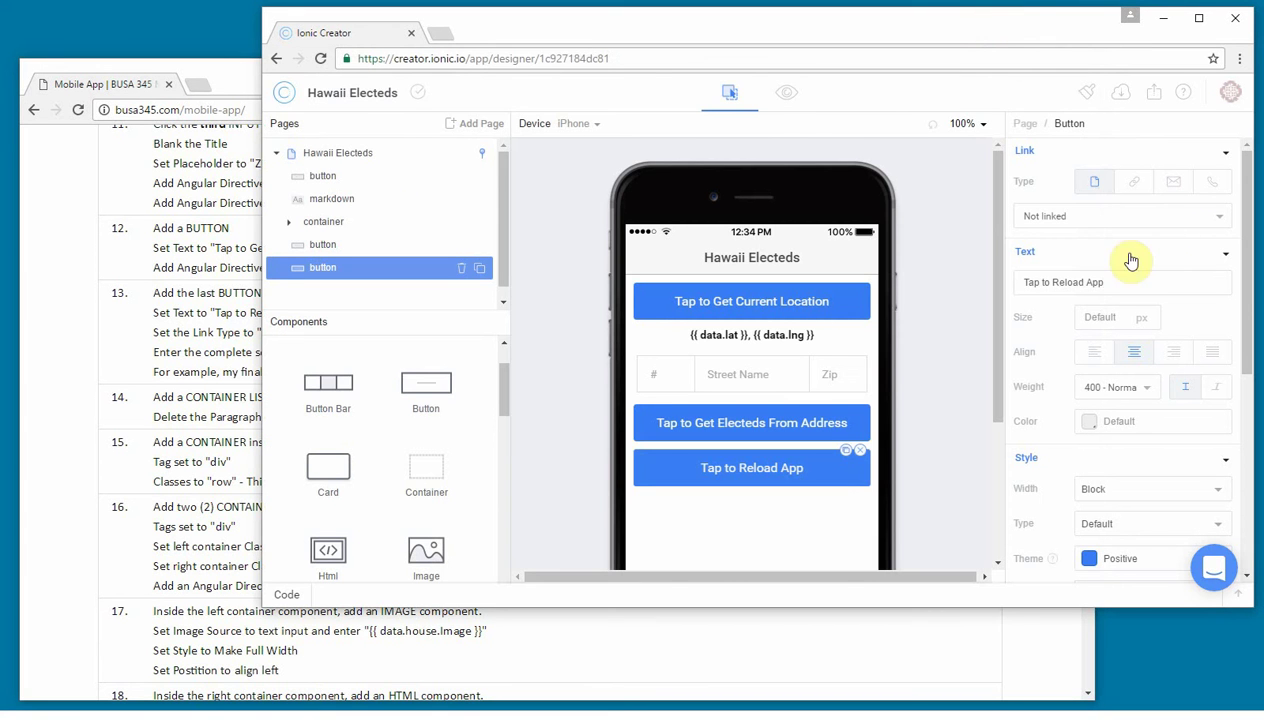
pyautogui.click(1128, 184)
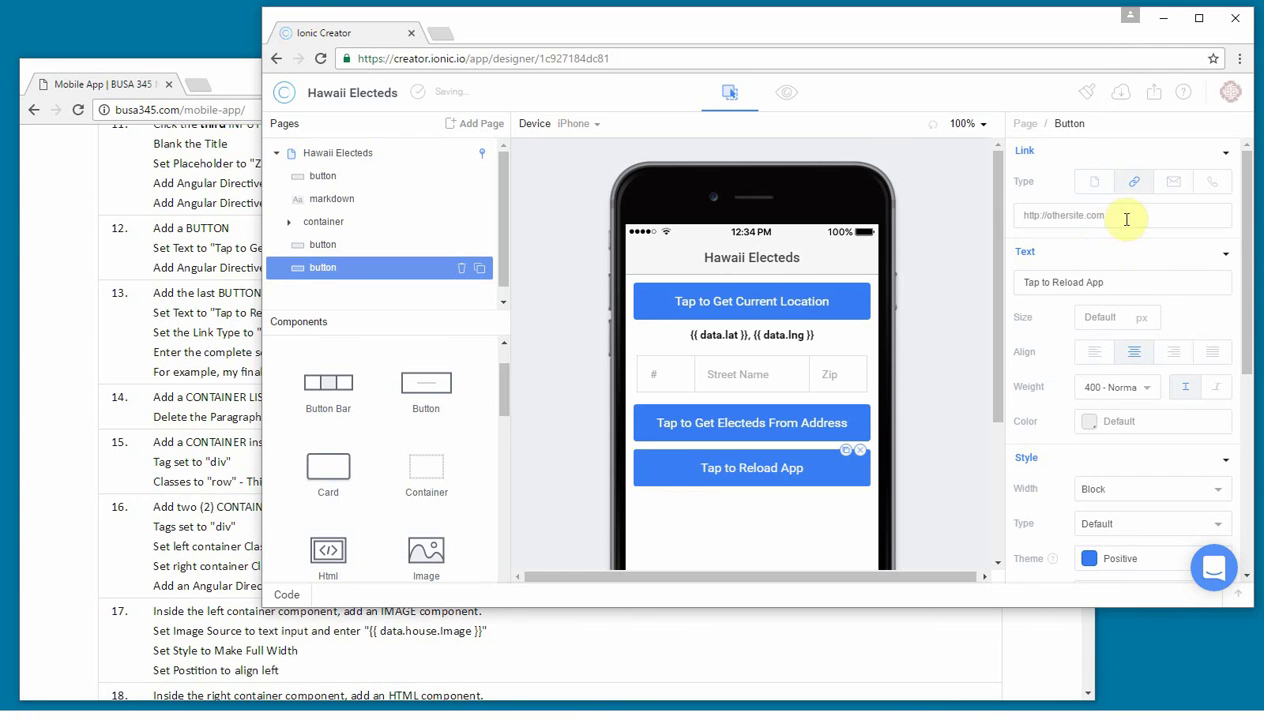
pyautogui.hotkey('ctrl', 'v')
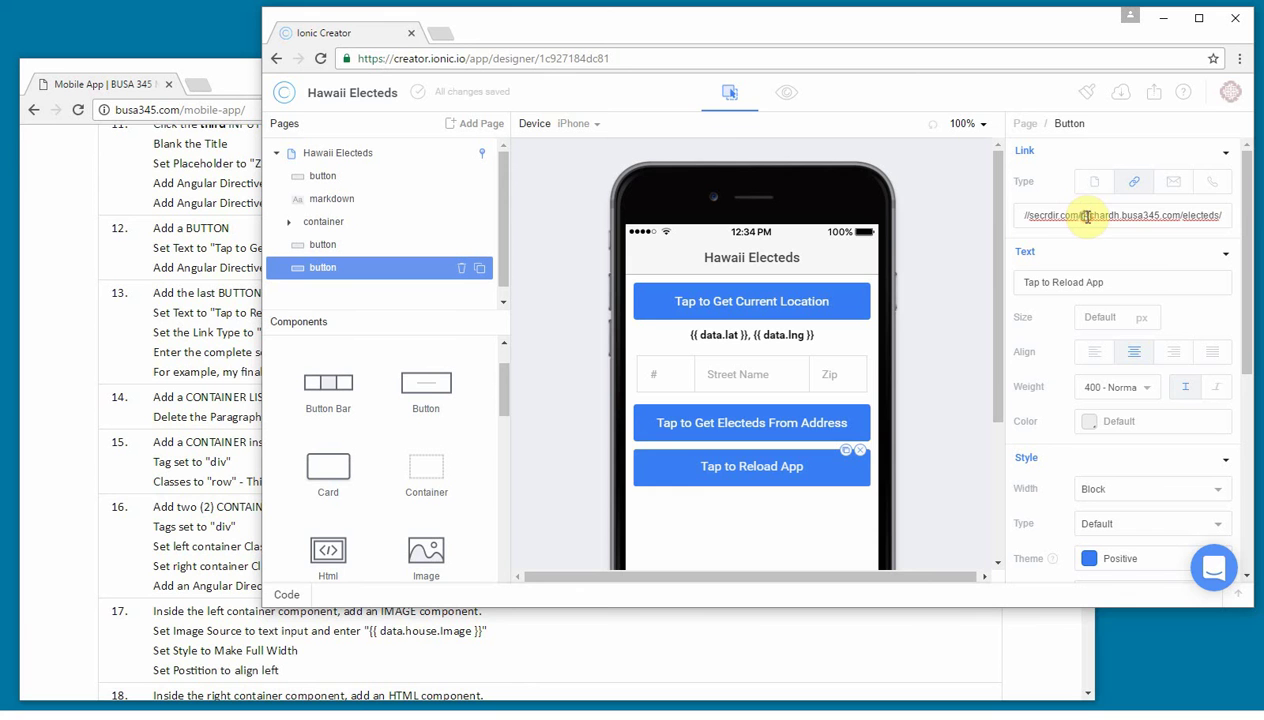
pyautogui.moveTo(1081, 216); pyautogui.dragTo(1122, 216)
pyautogui.click(172, 368)
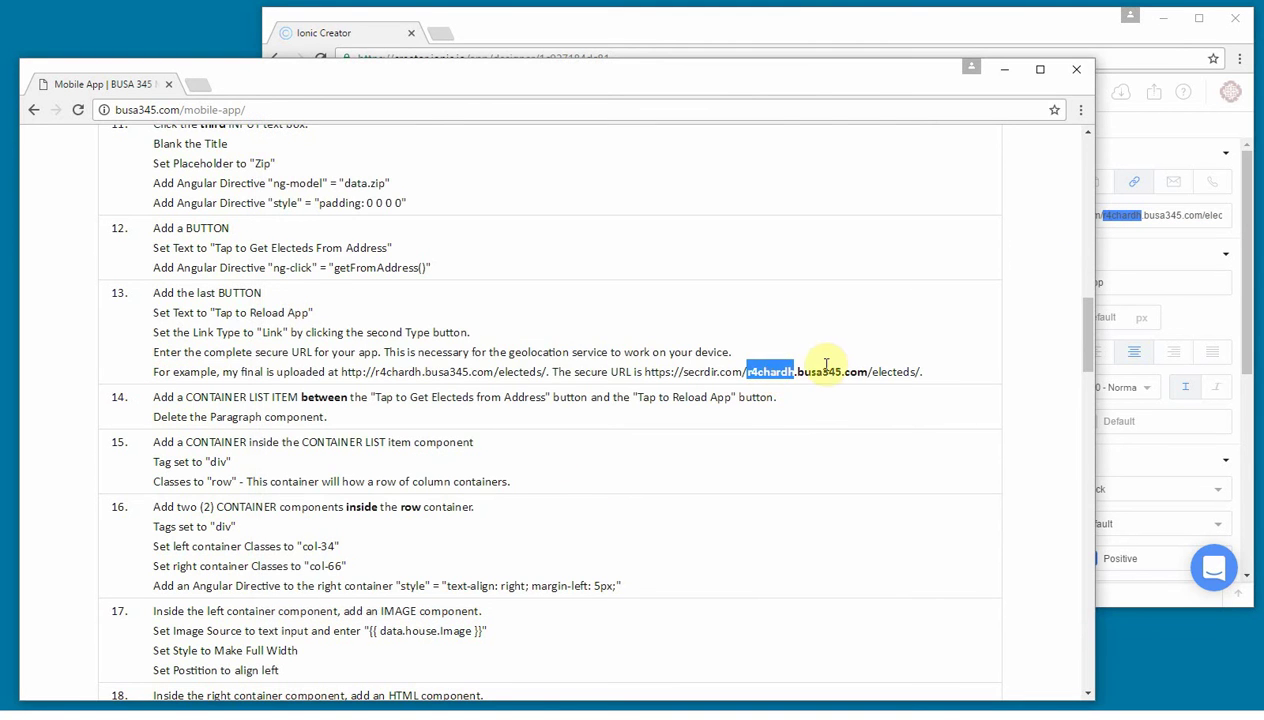
pyautogui.click(804, 34)
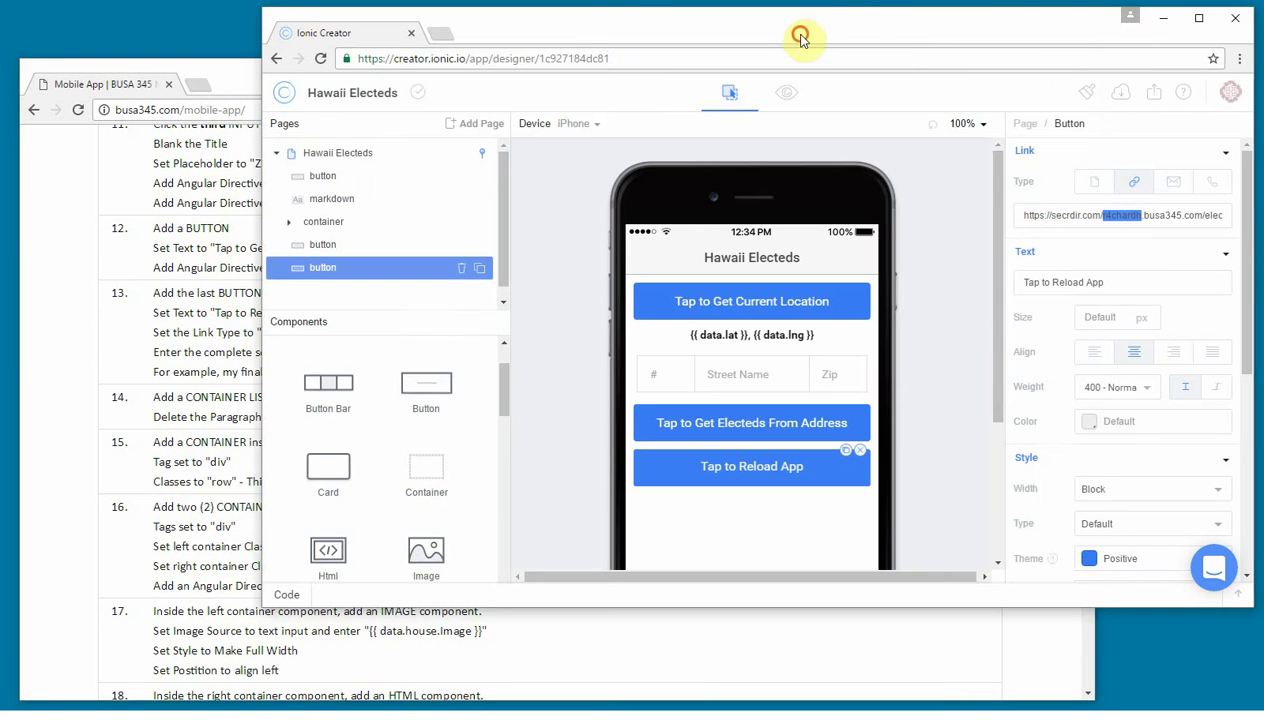
# Add a Container List Item between the "Tap to Get Electeds From Address" and "Tap to Reload App" buttons and delete its default paragraph.
pyautogui.scroll(-1, 876, 356)
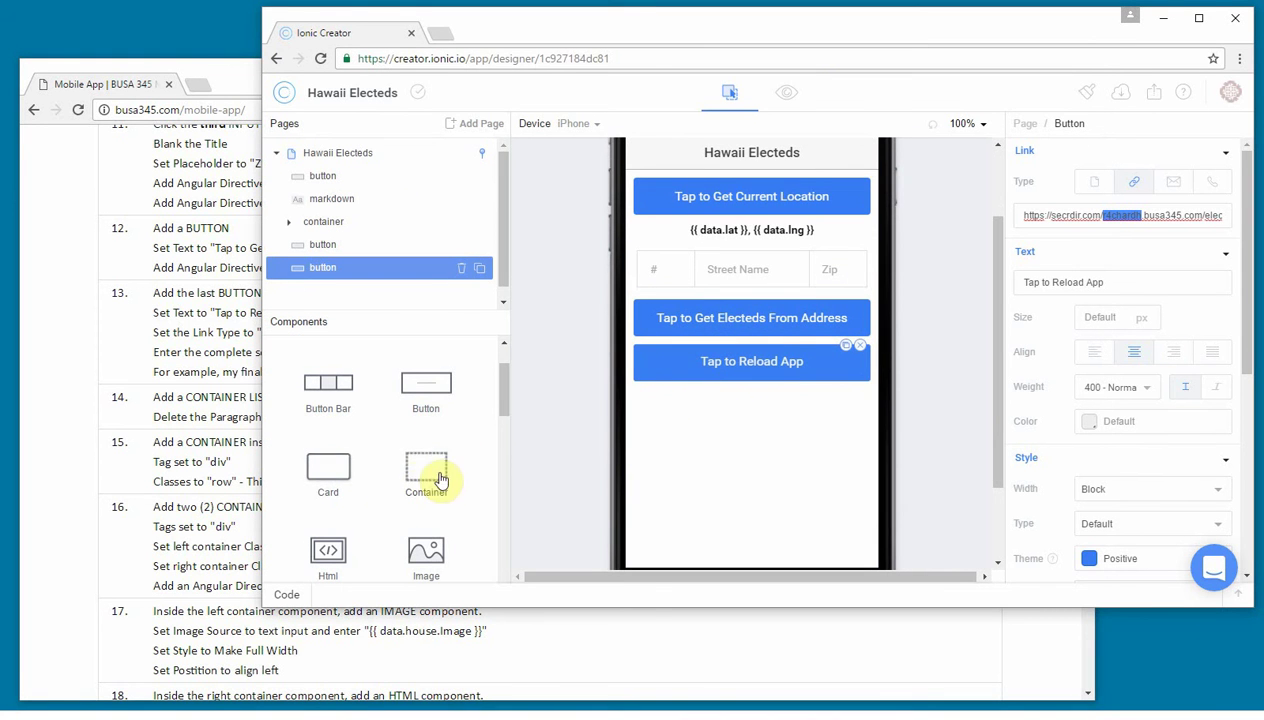
pyautogui.moveTo(428, 468); pyautogui.dragTo(528, 425)
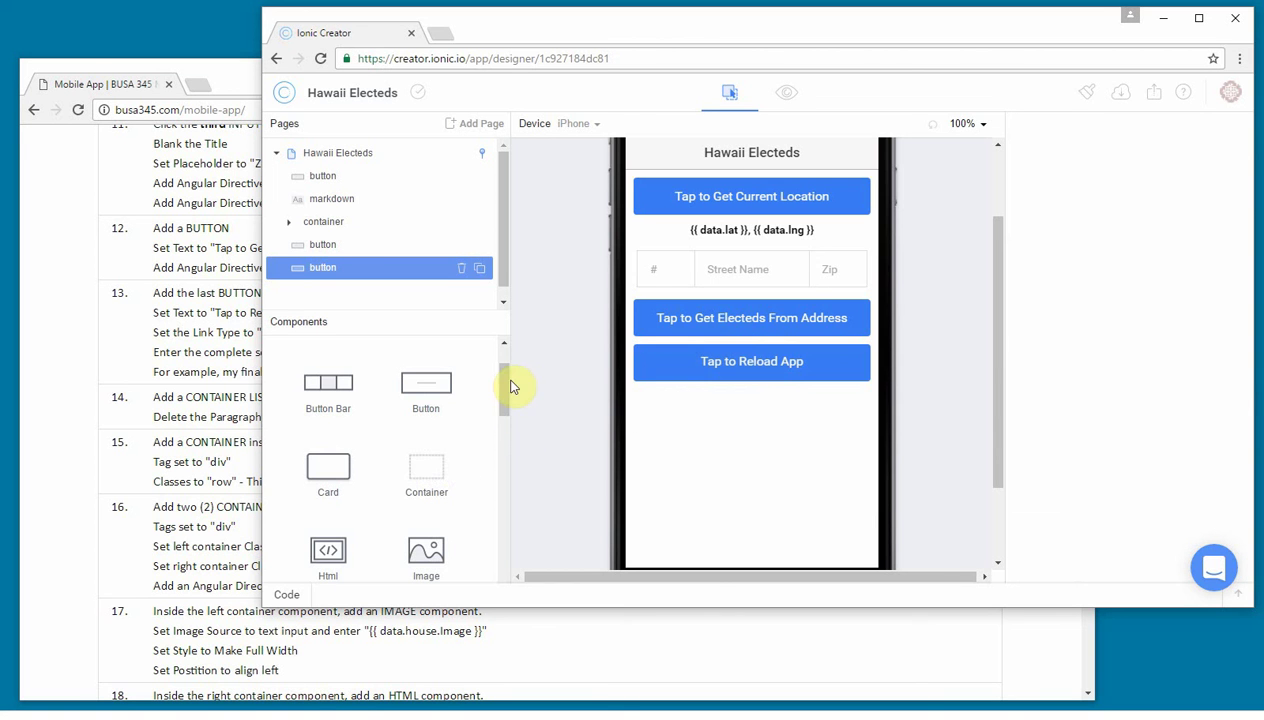
pyautogui.moveTo(505, 381); pyautogui.dragTo(503, 518)
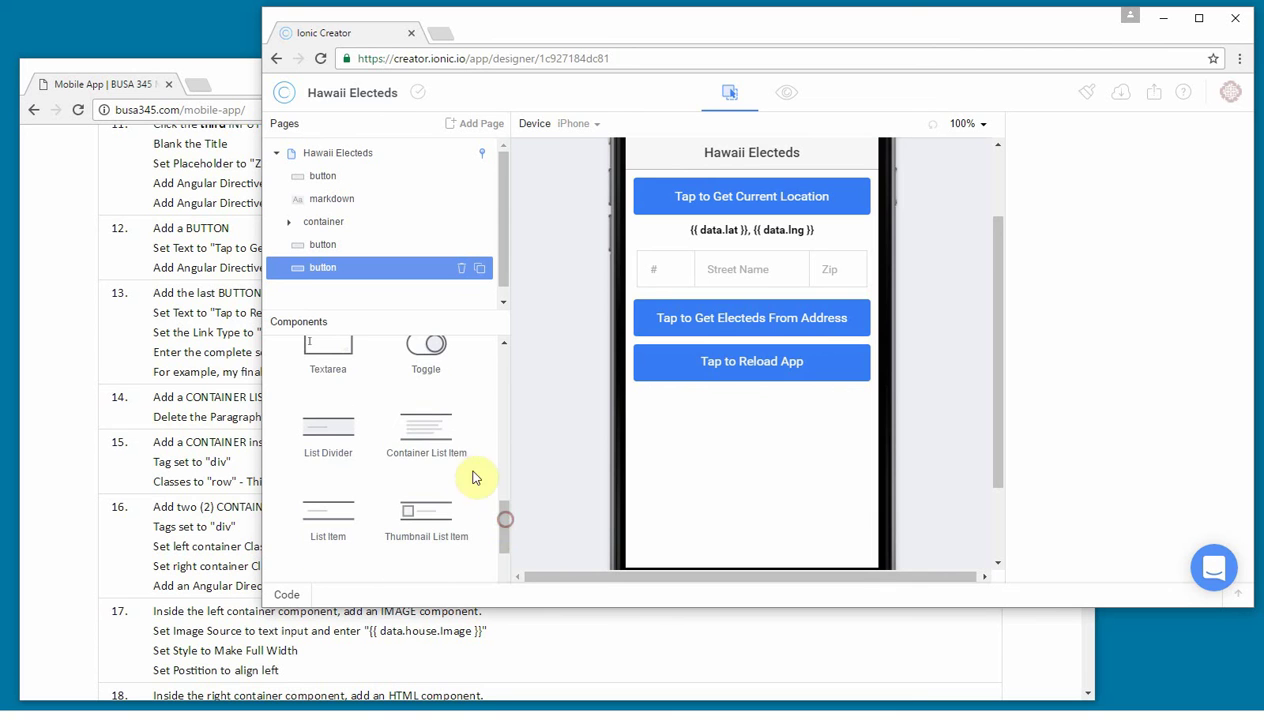
pyautogui.moveTo(427, 431); pyautogui.dragTo(757, 360)
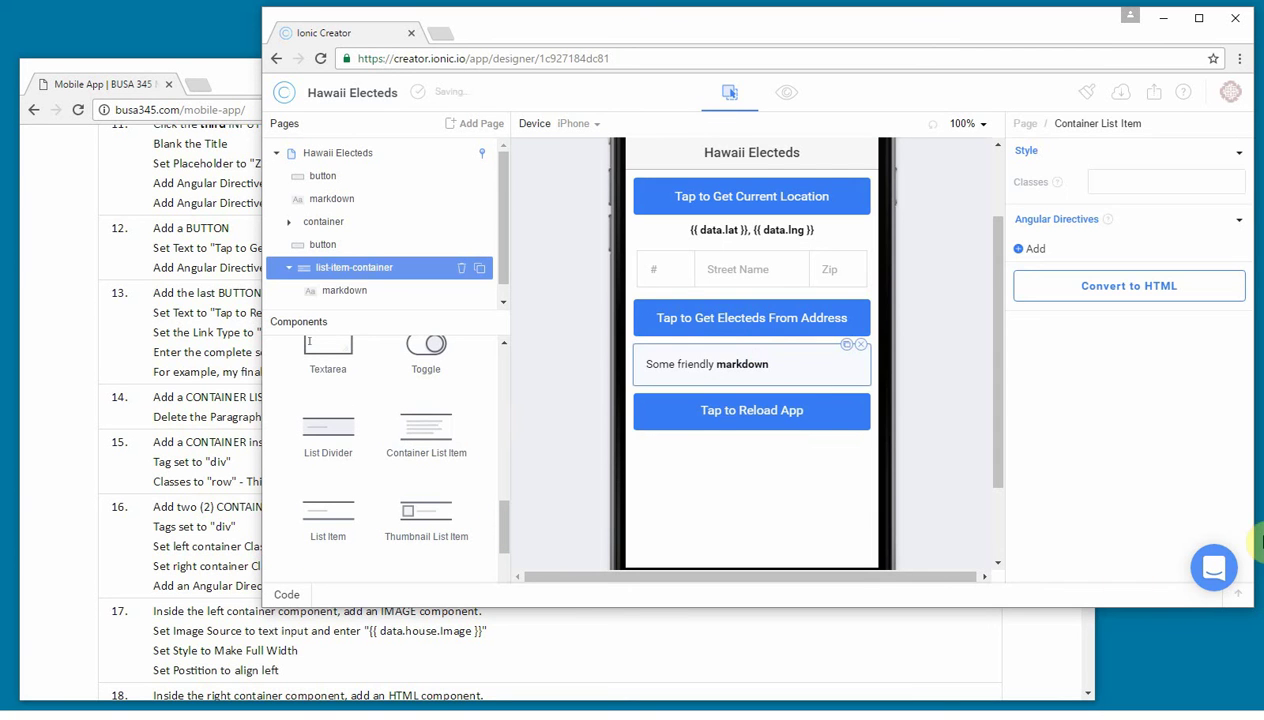
pyautogui.click(858, 377)
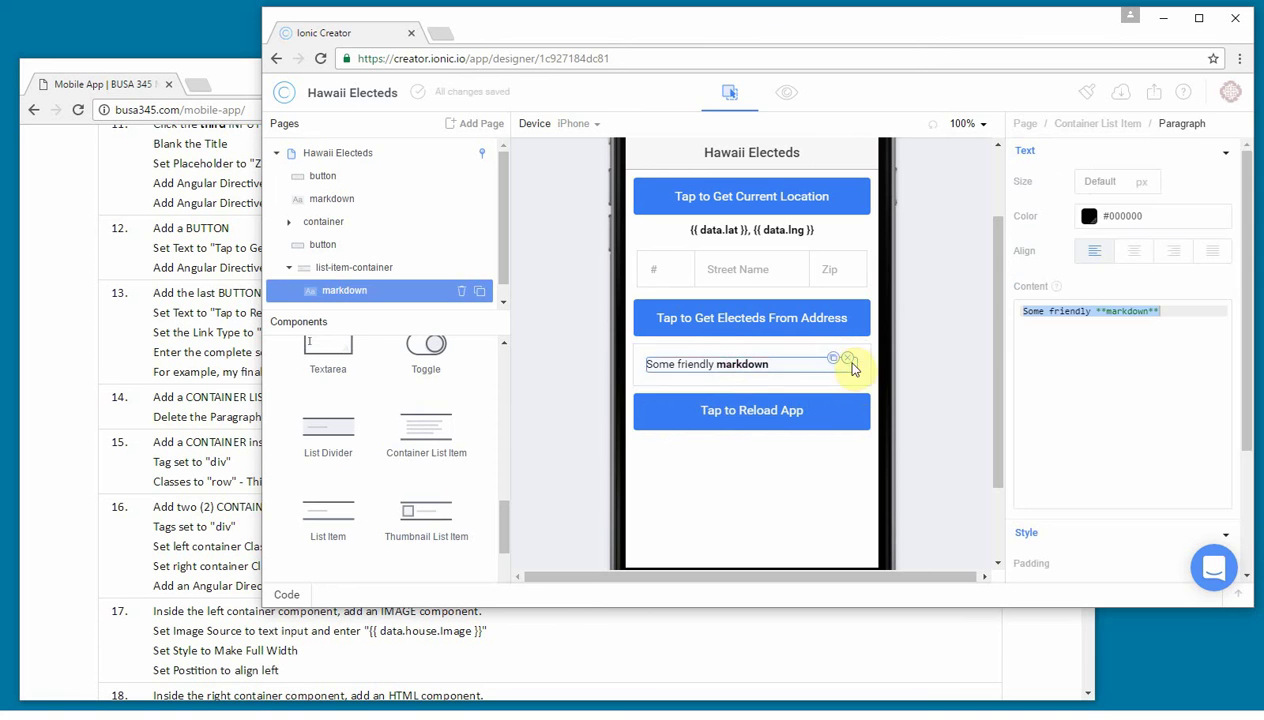
pyautogui.click(846, 345)
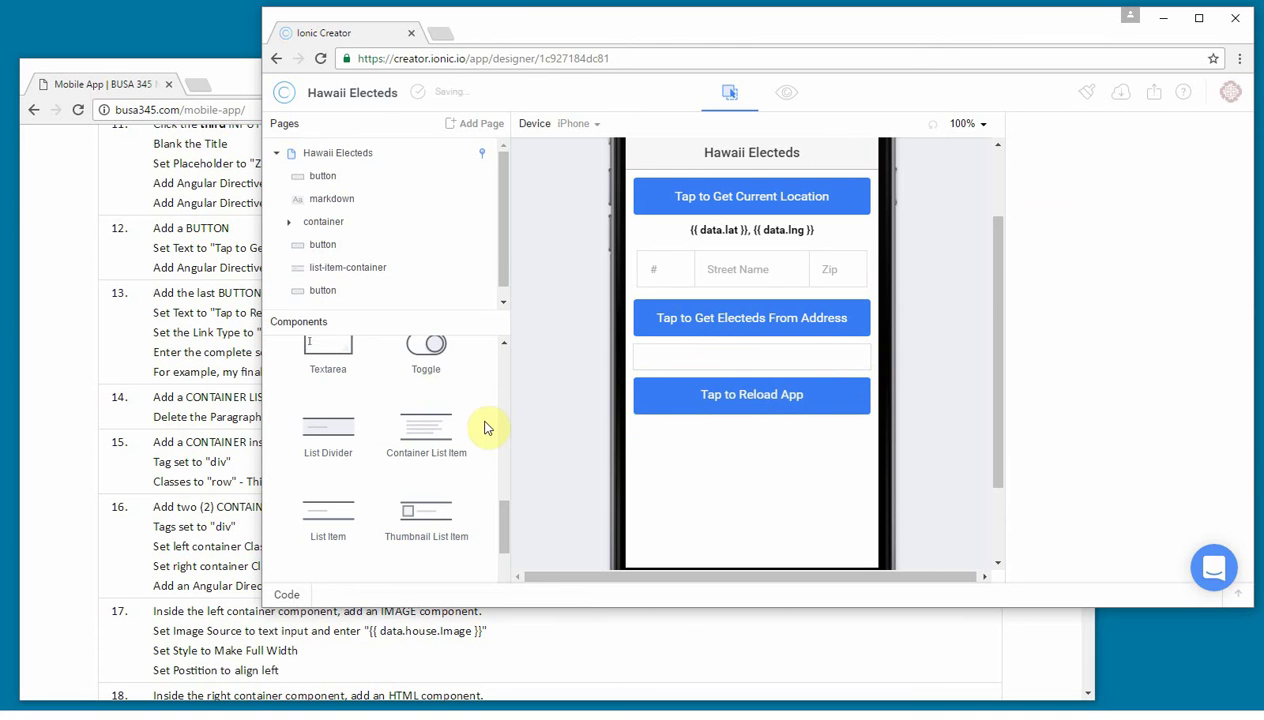
# Add a Container inside the empty list item container and set its class to "row".
pyautogui.scroll(1, 477, 430)
pyautogui.scroll(5, 477, 425)
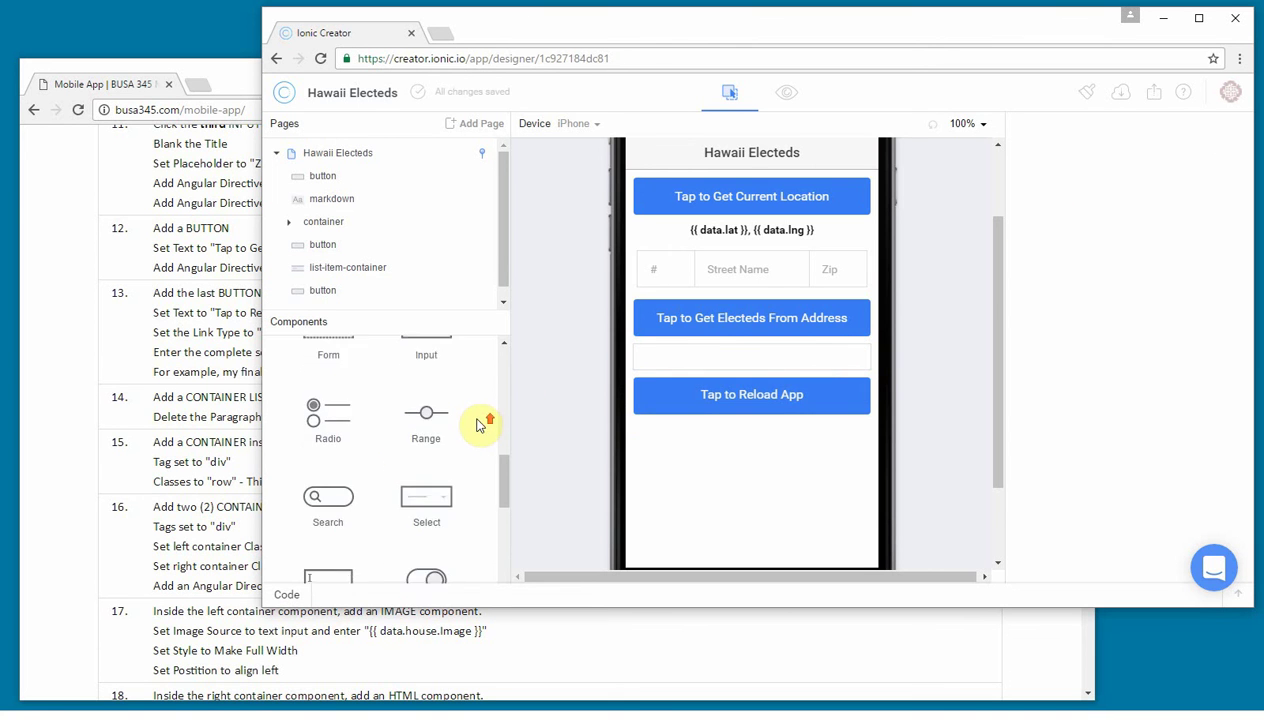
pyautogui.scroll(1, 428, 418)
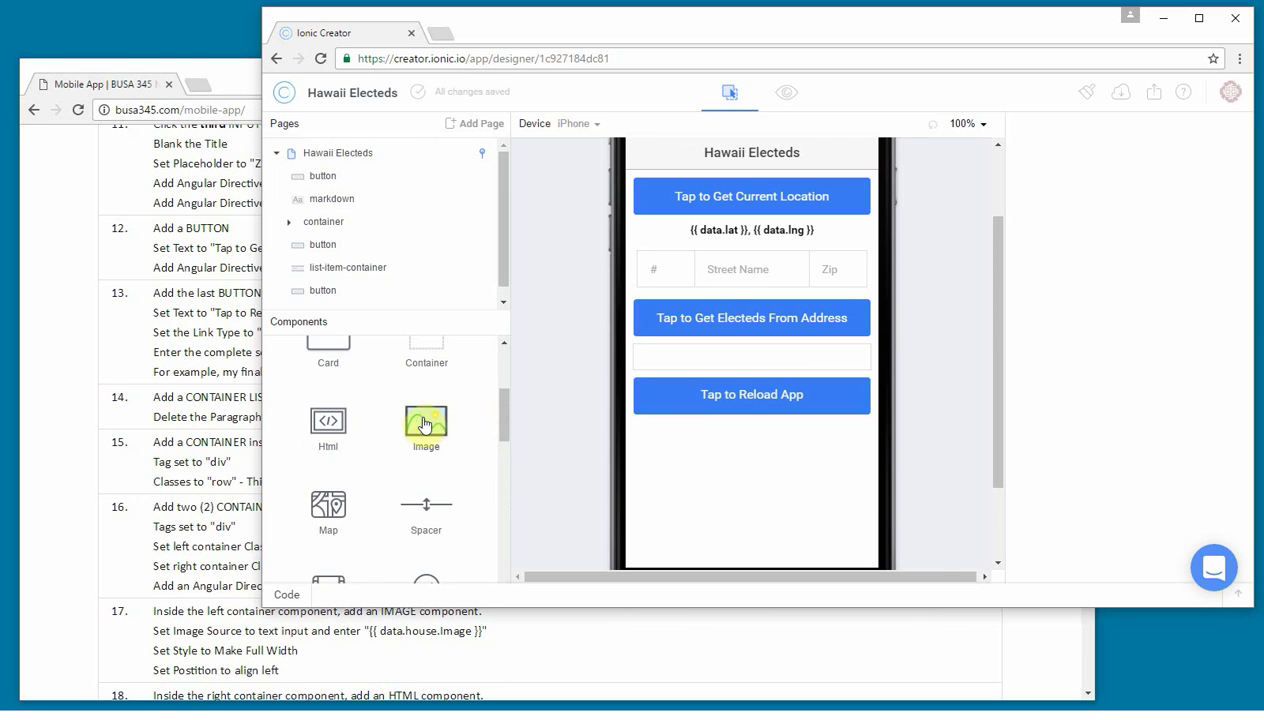
pyautogui.scroll(2, 426, 416)
pyautogui.moveTo(426, 415); pyautogui.dragTo(740, 372)
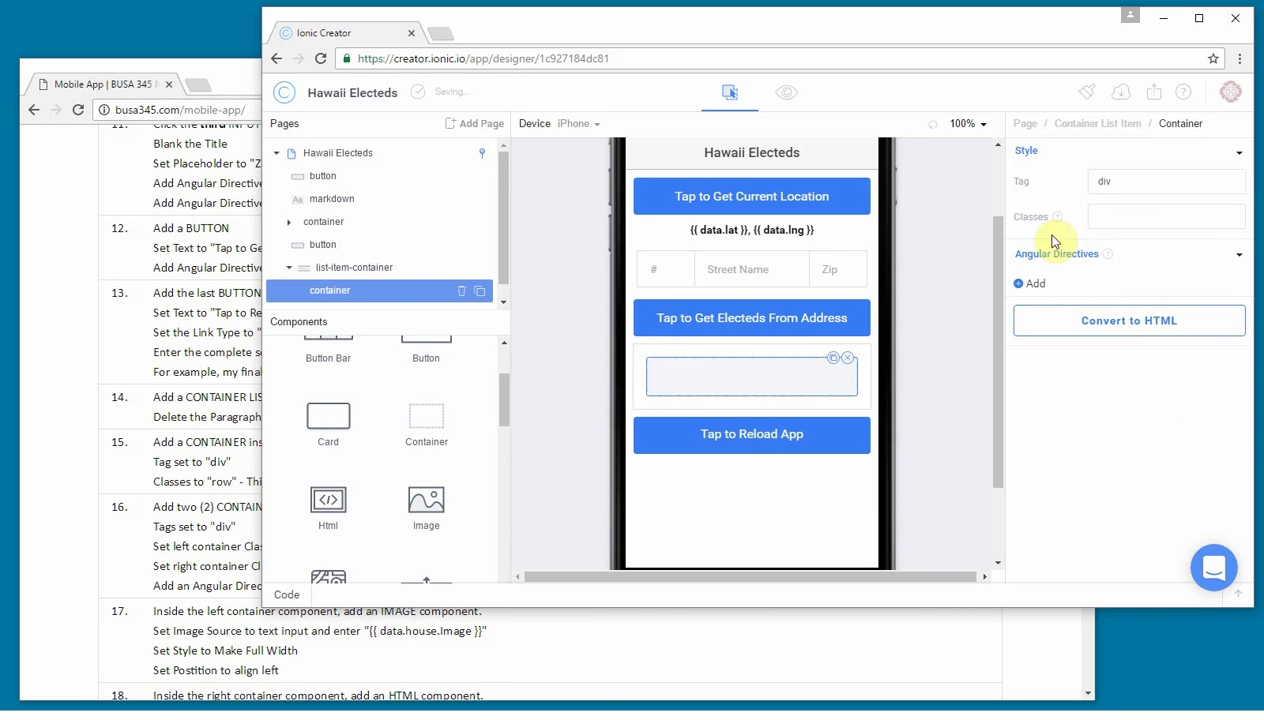
pyautogui.click(1092, 214)
pyautogui.write('row')
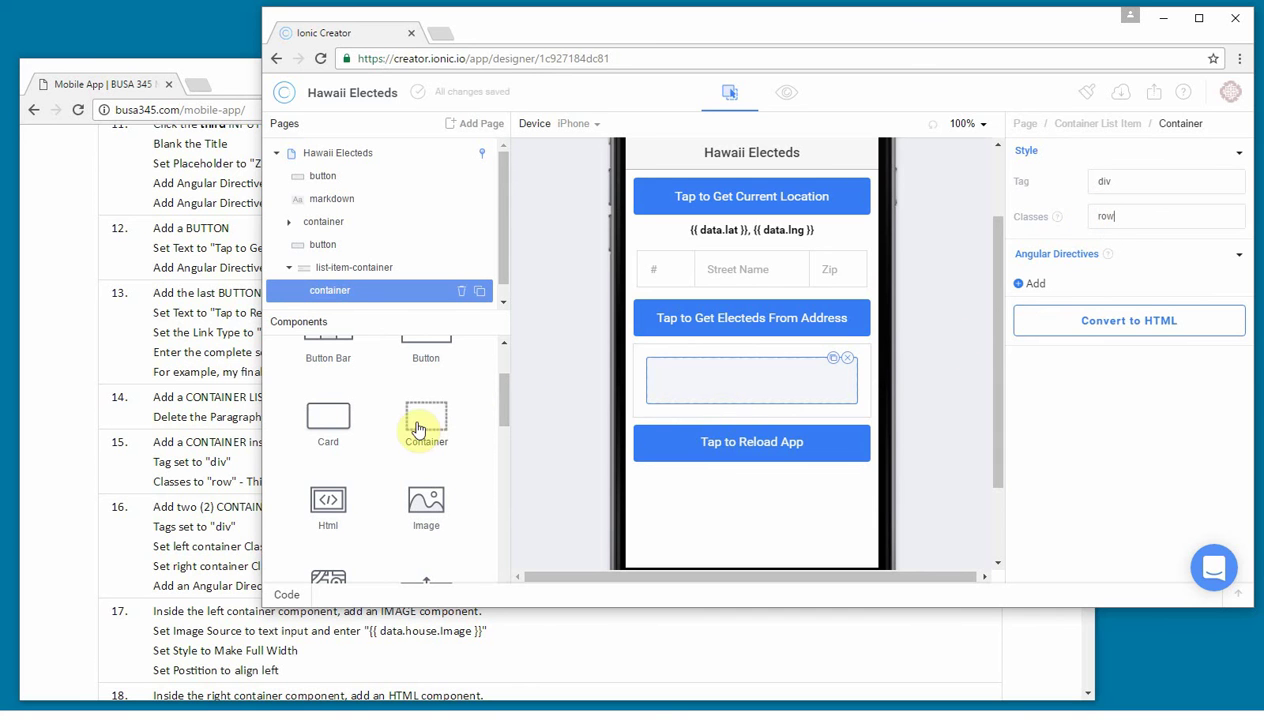
# Add a Container inside the row container and set its class to "col-34".
pyautogui.moveTo(426, 420); pyautogui.dragTo(686, 380)
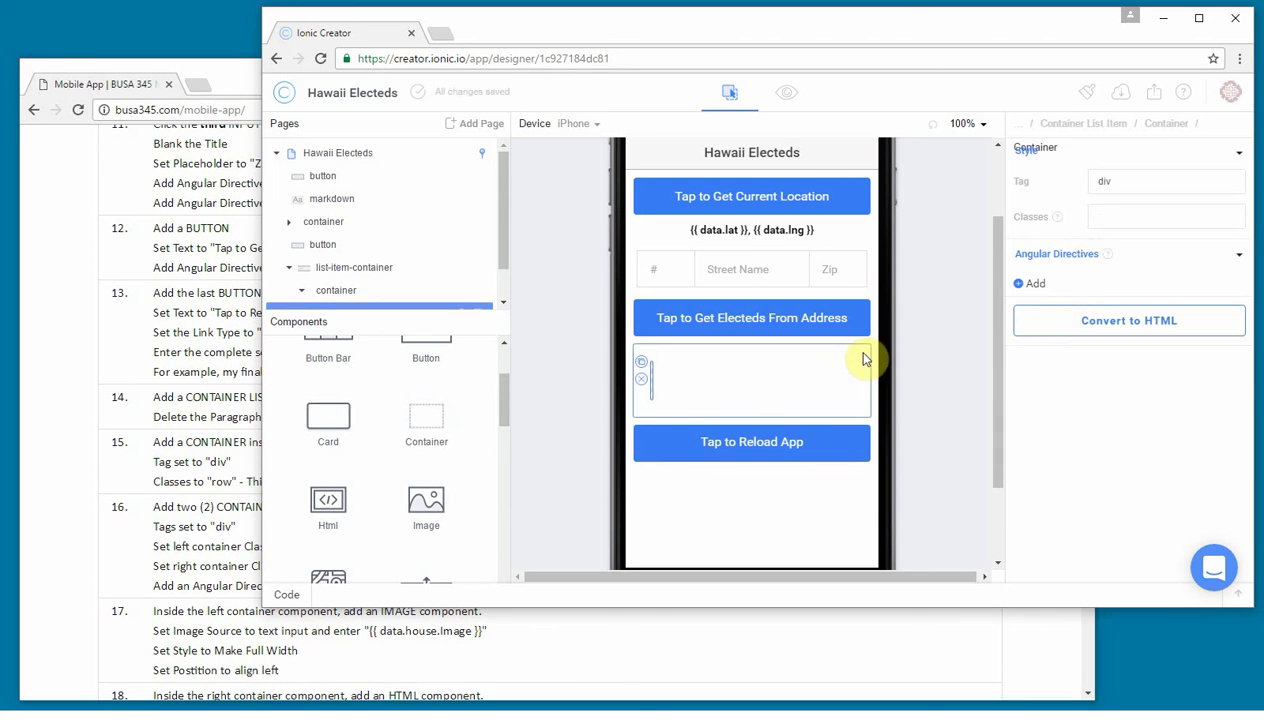
pyautogui.click(1107, 217)
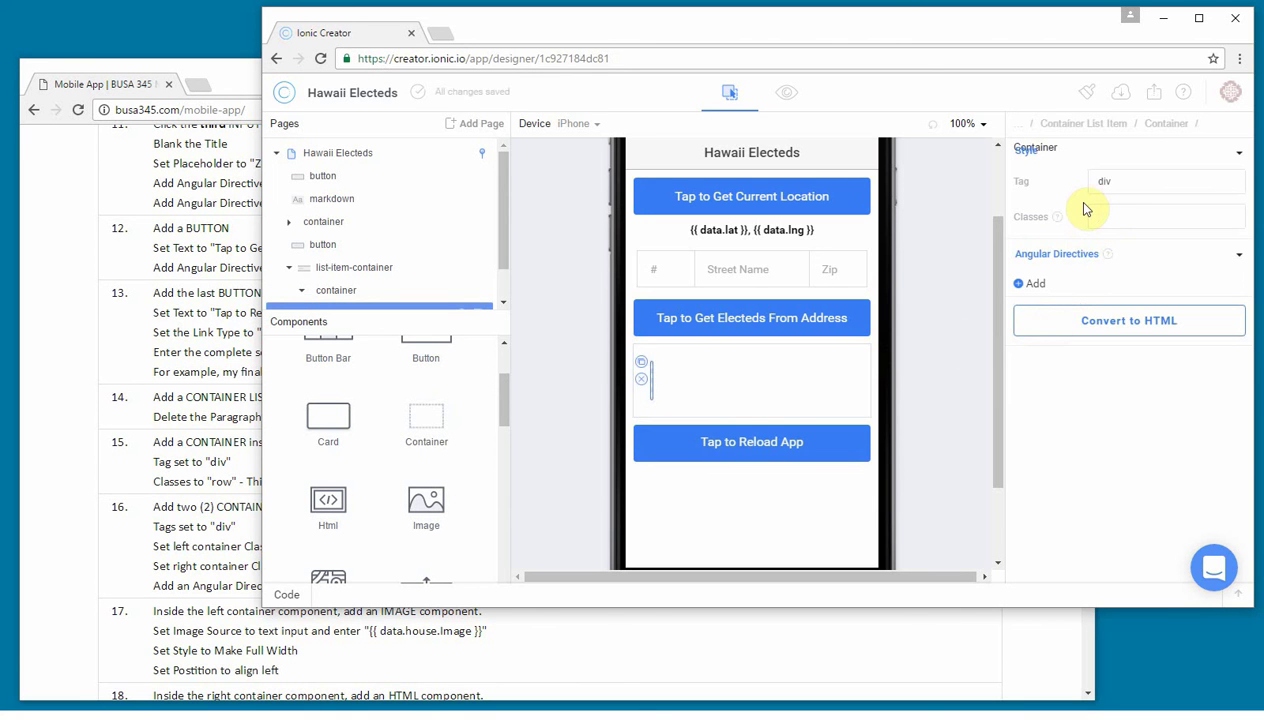
pyautogui.write('col-34')
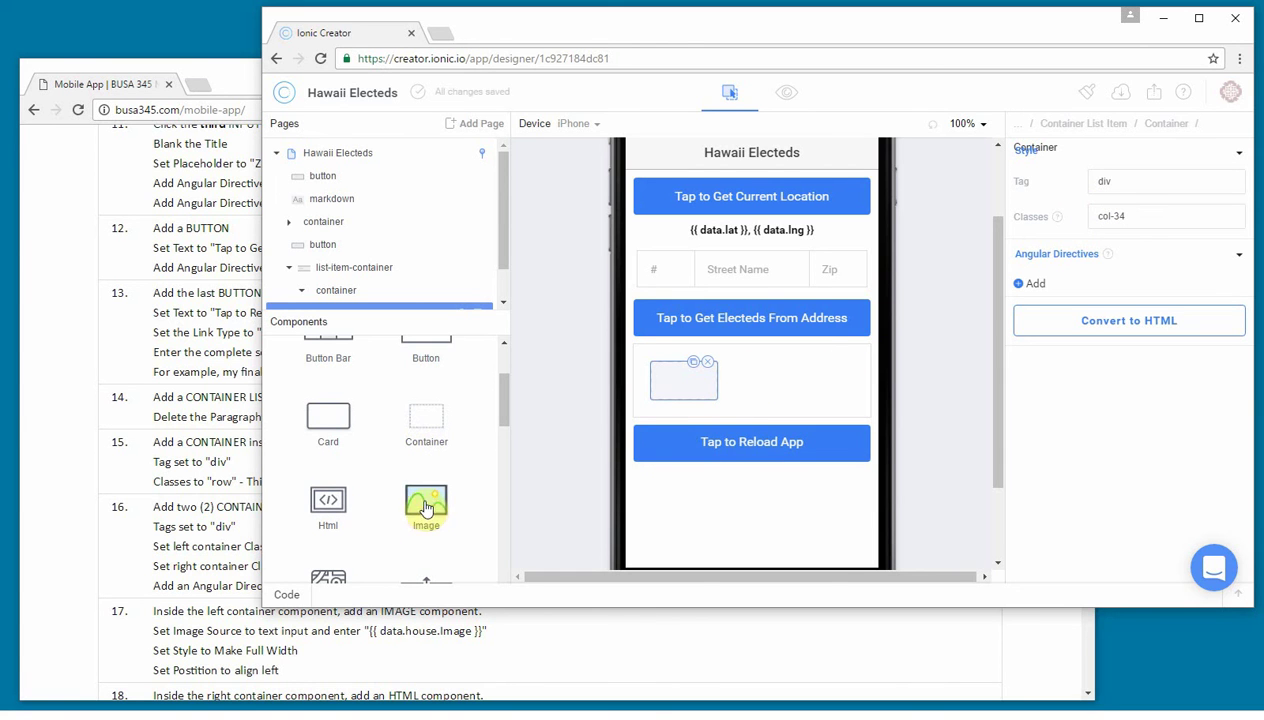
# Add an Image inside the col-34 container with text source "{{ data.house.Image }}", made full width and aligned left.
pyautogui.moveTo(426, 503); pyautogui.dragTo(686, 383)
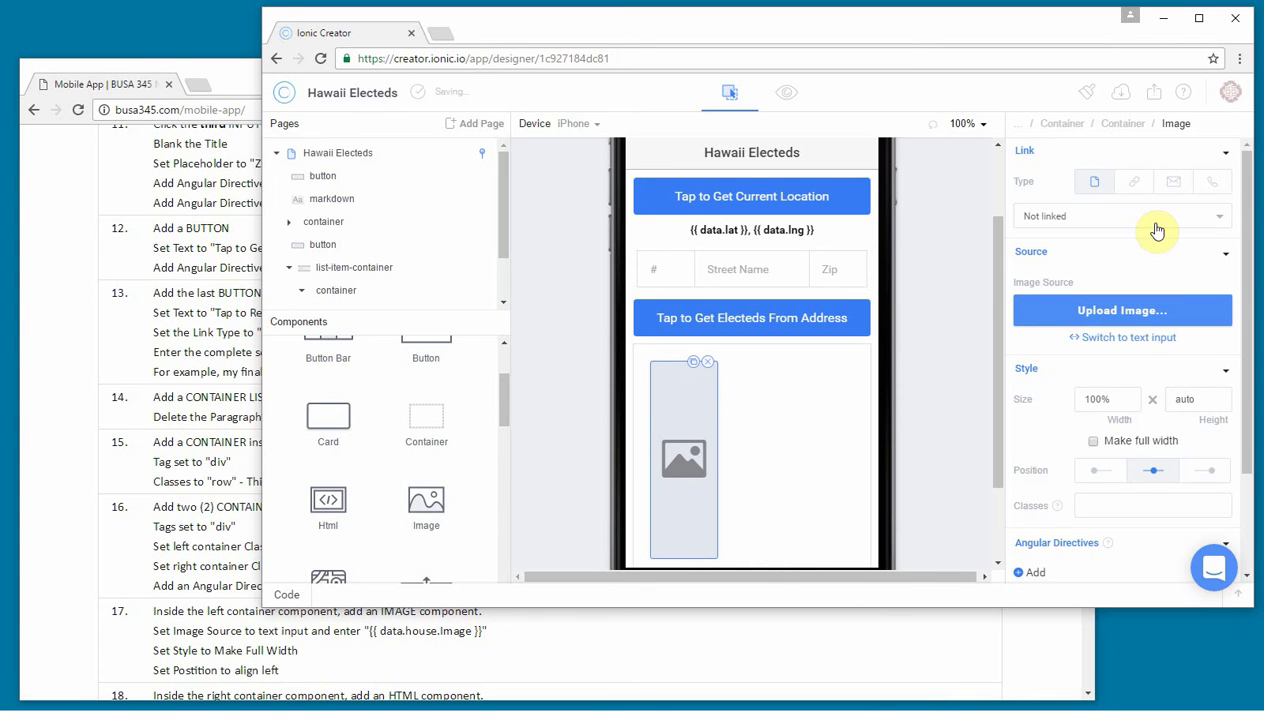
pyautogui.scroll(-1, 1158, 244)
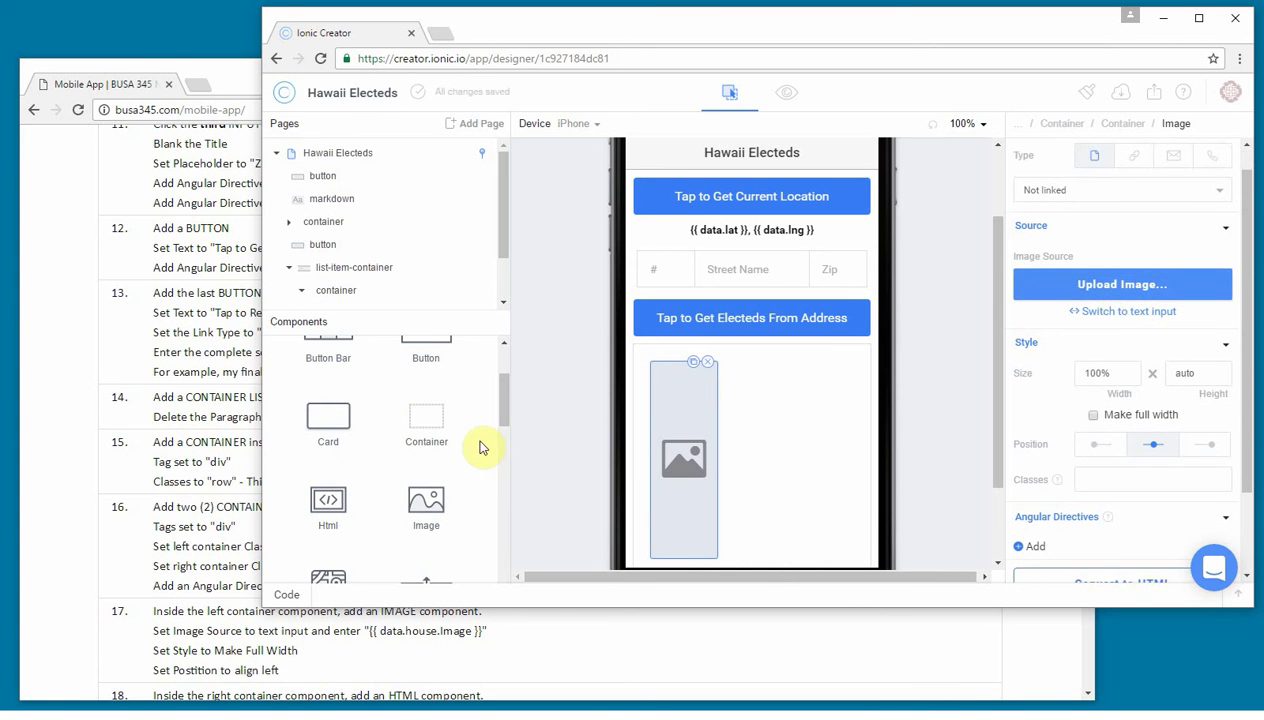
pyautogui.click(190, 478)
pyautogui.scroll(-4, 559, 494)
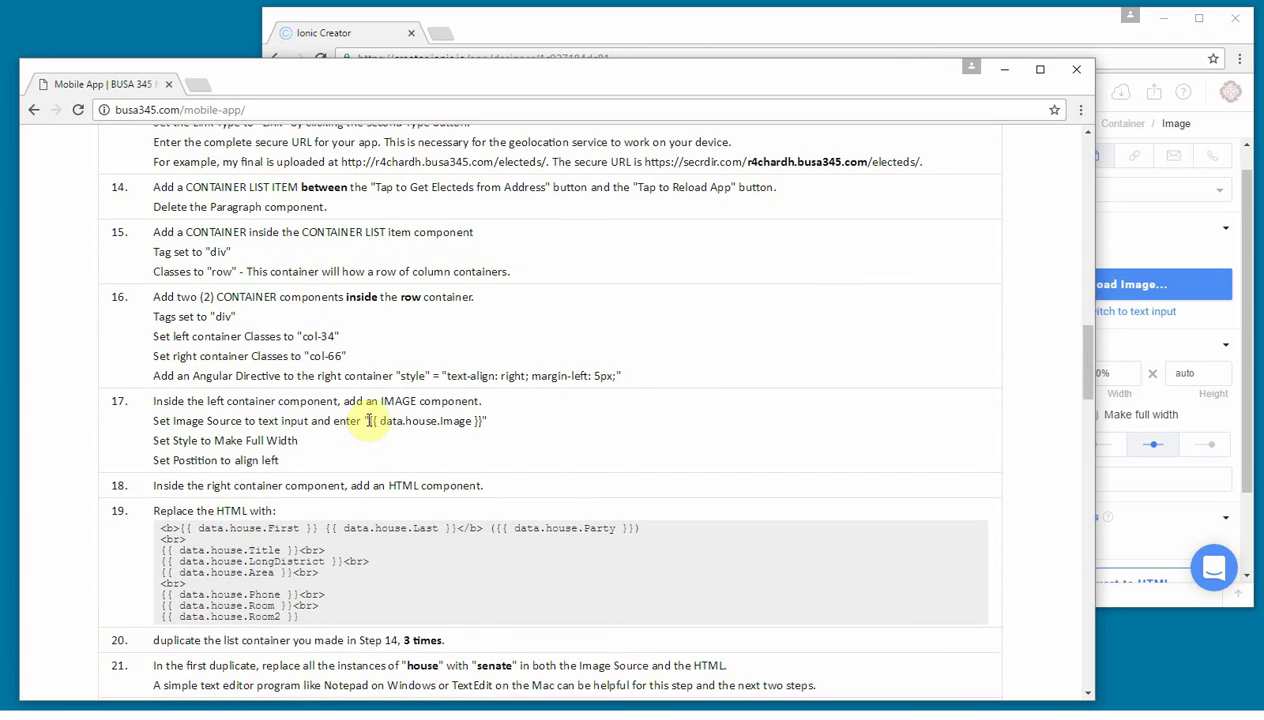
pyautogui.moveTo(370, 420); pyautogui.dragTo(477, 421)
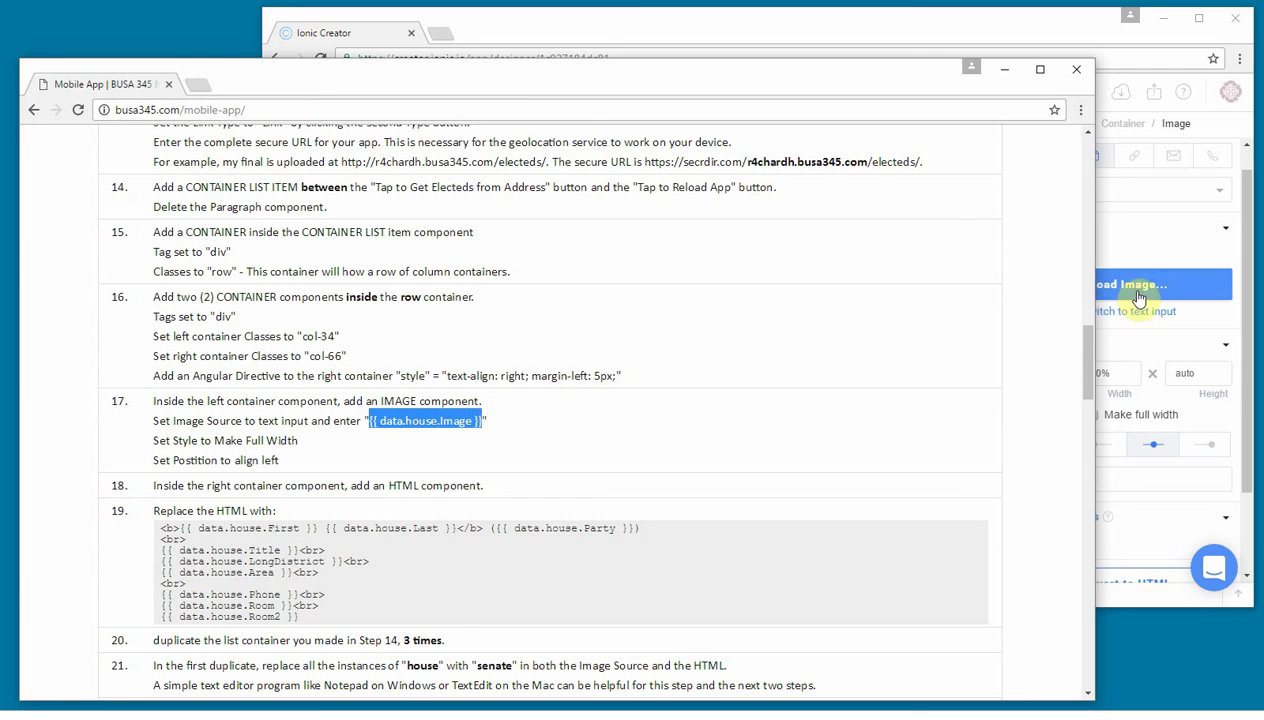
pyautogui.click(1137, 250)
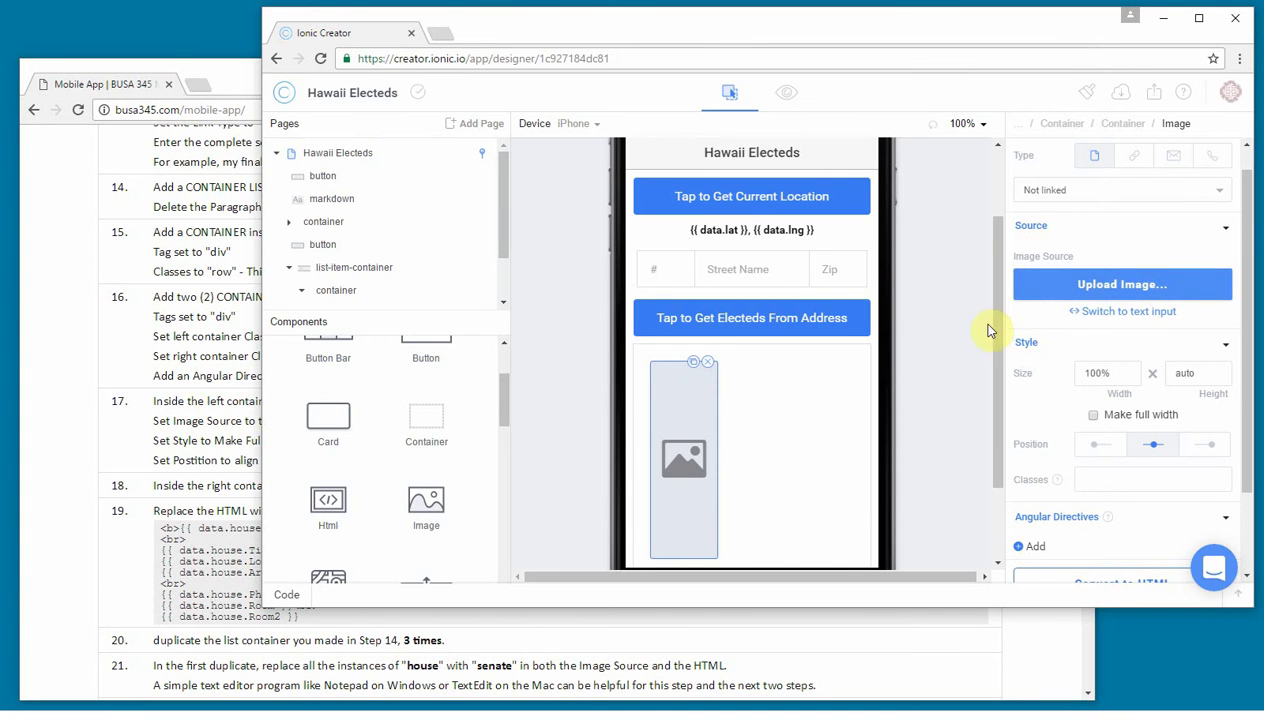
pyautogui.click(1147, 318)
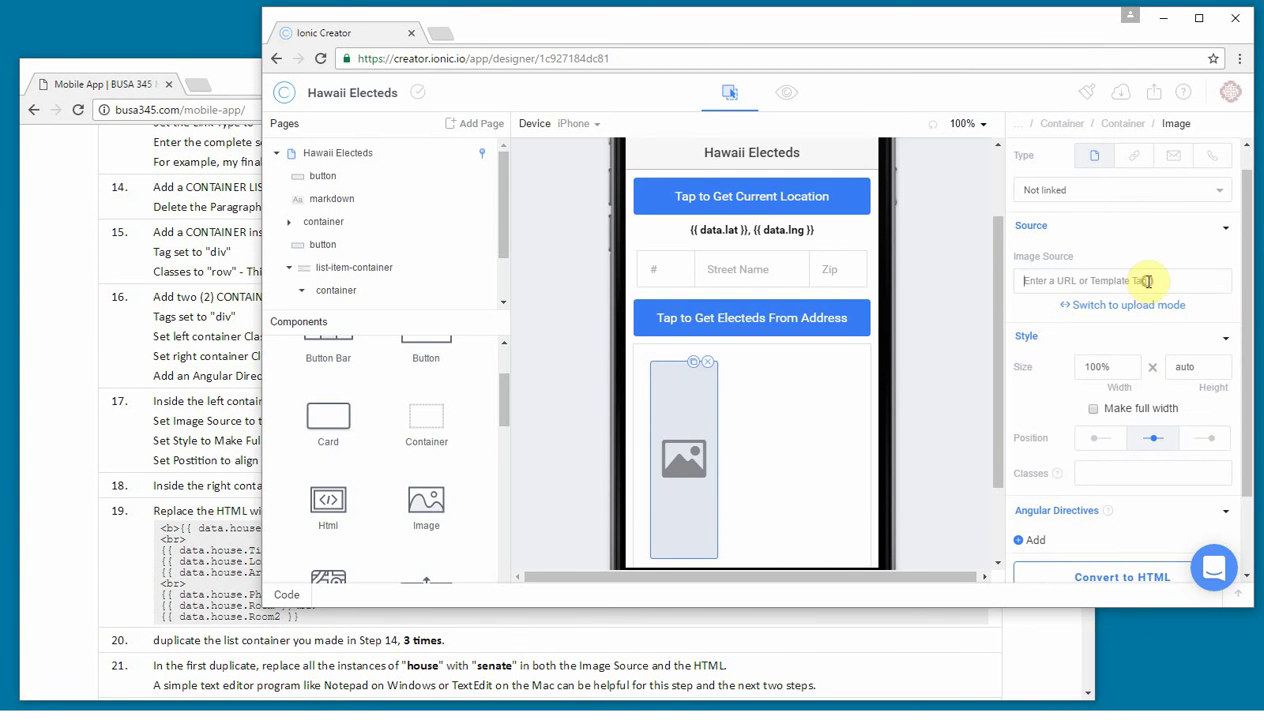
pyautogui.write('{{ data.house.Image }}')
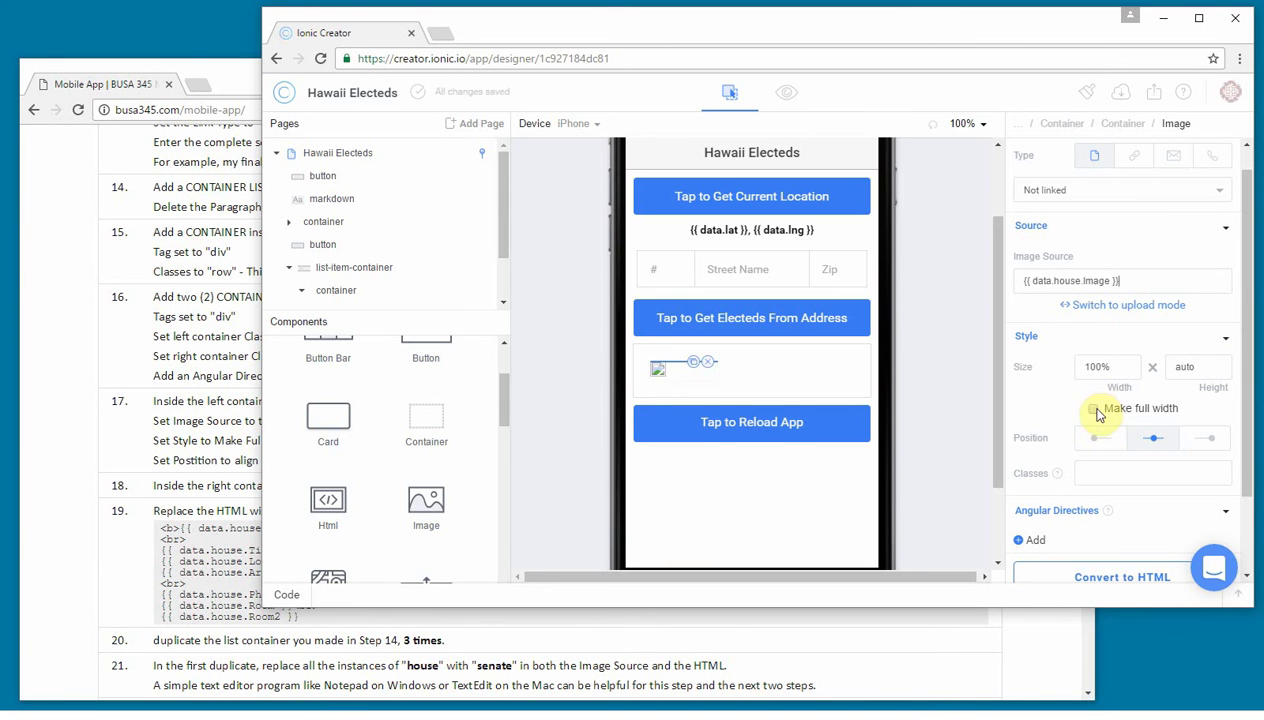
pyautogui.click(1094, 410)
pyautogui.click(1095, 441)
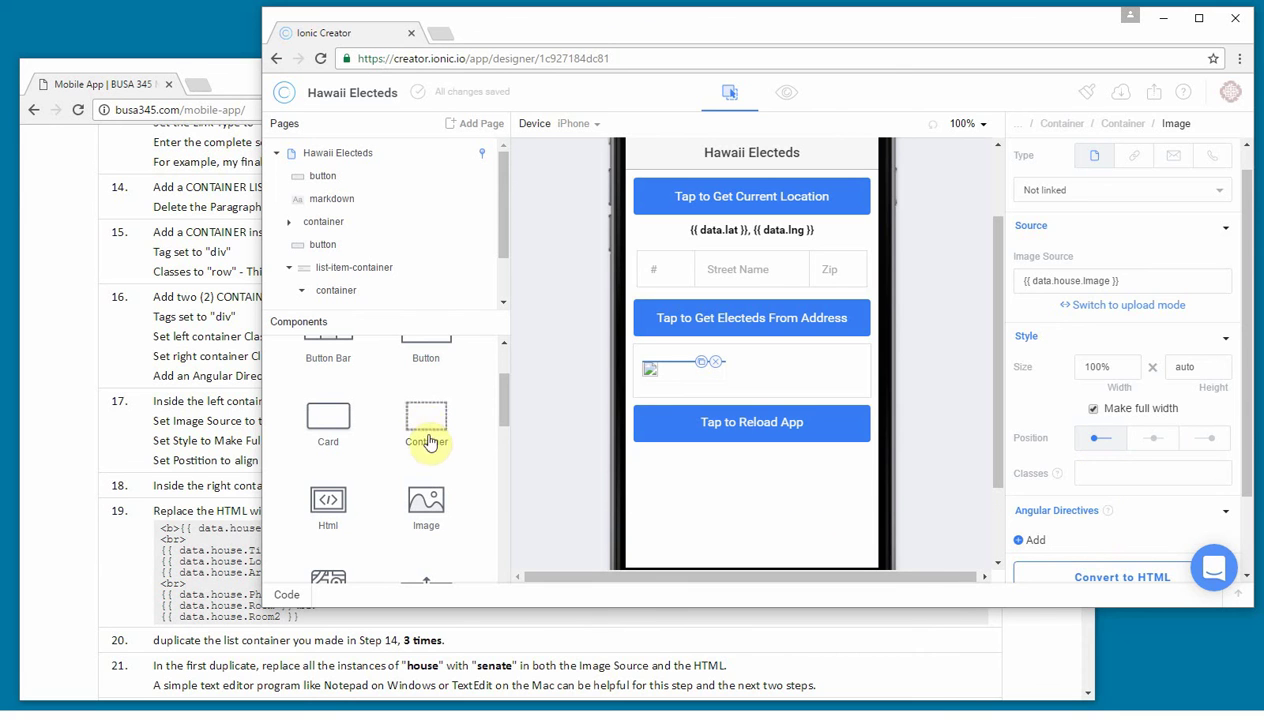
# Add a second Container in the row with class "col-66" and the Angular directive "style" set to "text-align: right; margin-left: 5px;".
pyautogui.moveTo(426, 424); pyautogui.dragTo(838, 380)
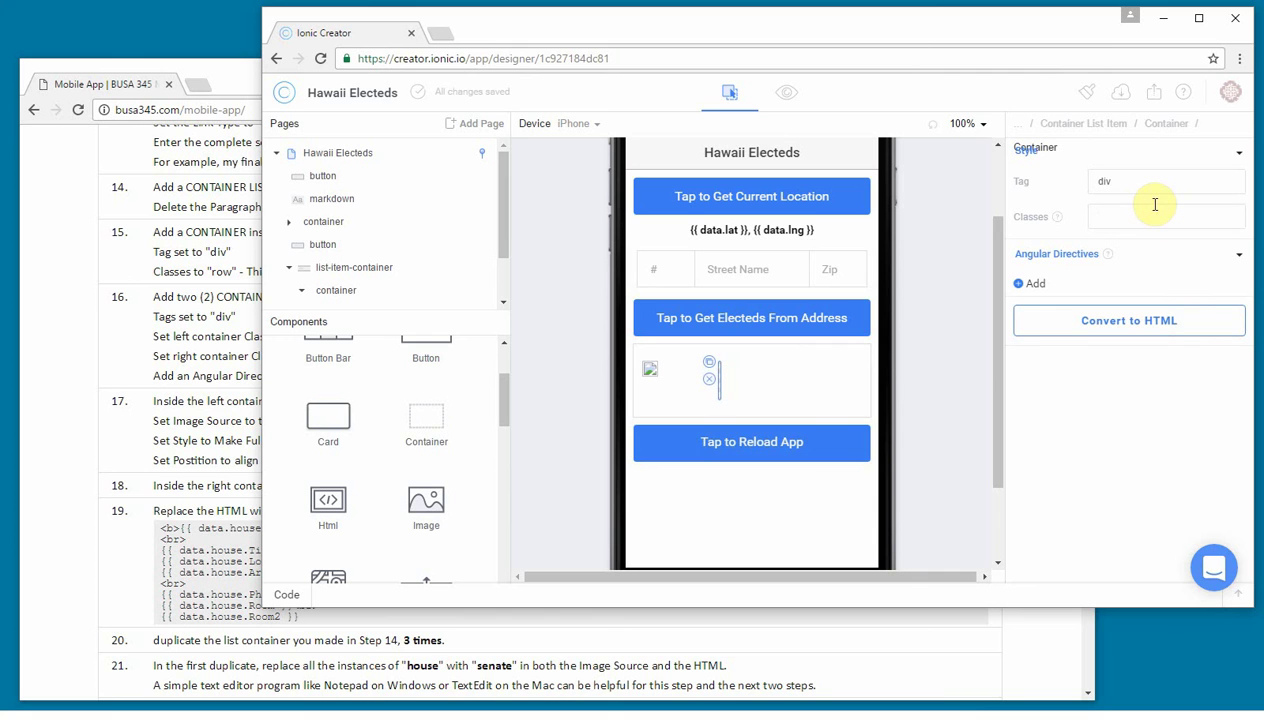
pyautogui.write('ol-66')
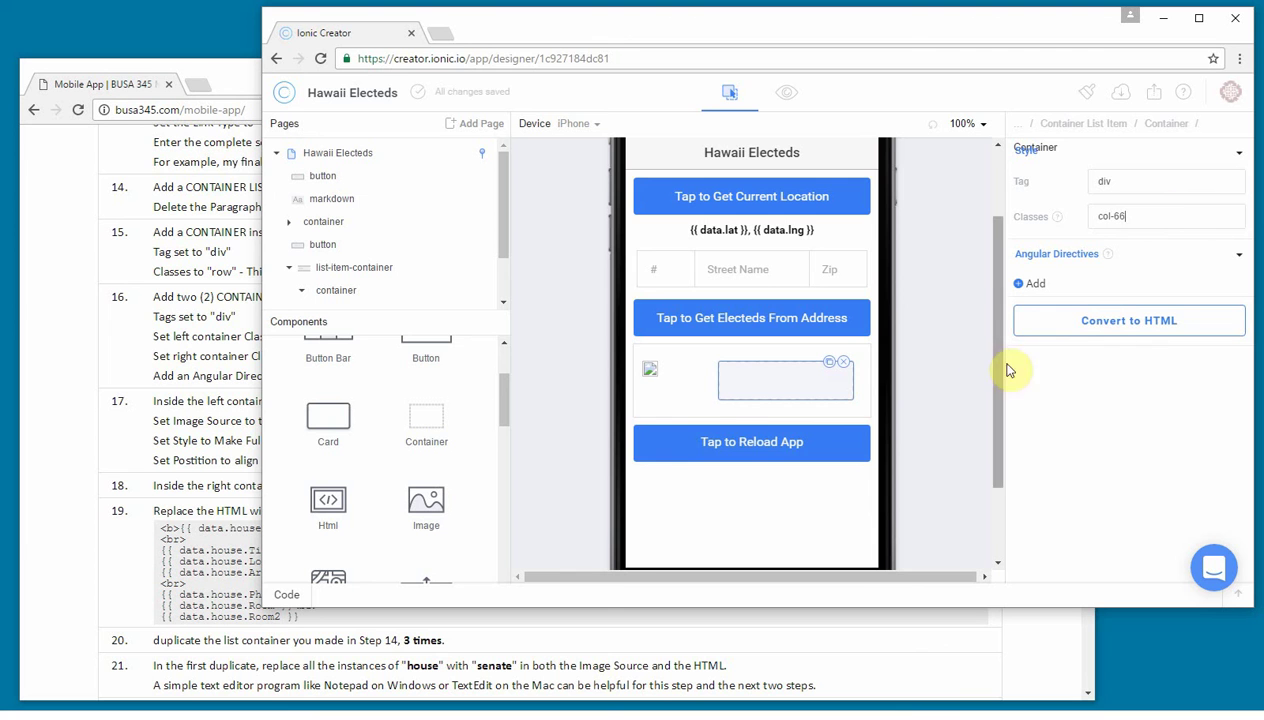
pyautogui.click(200, 422)
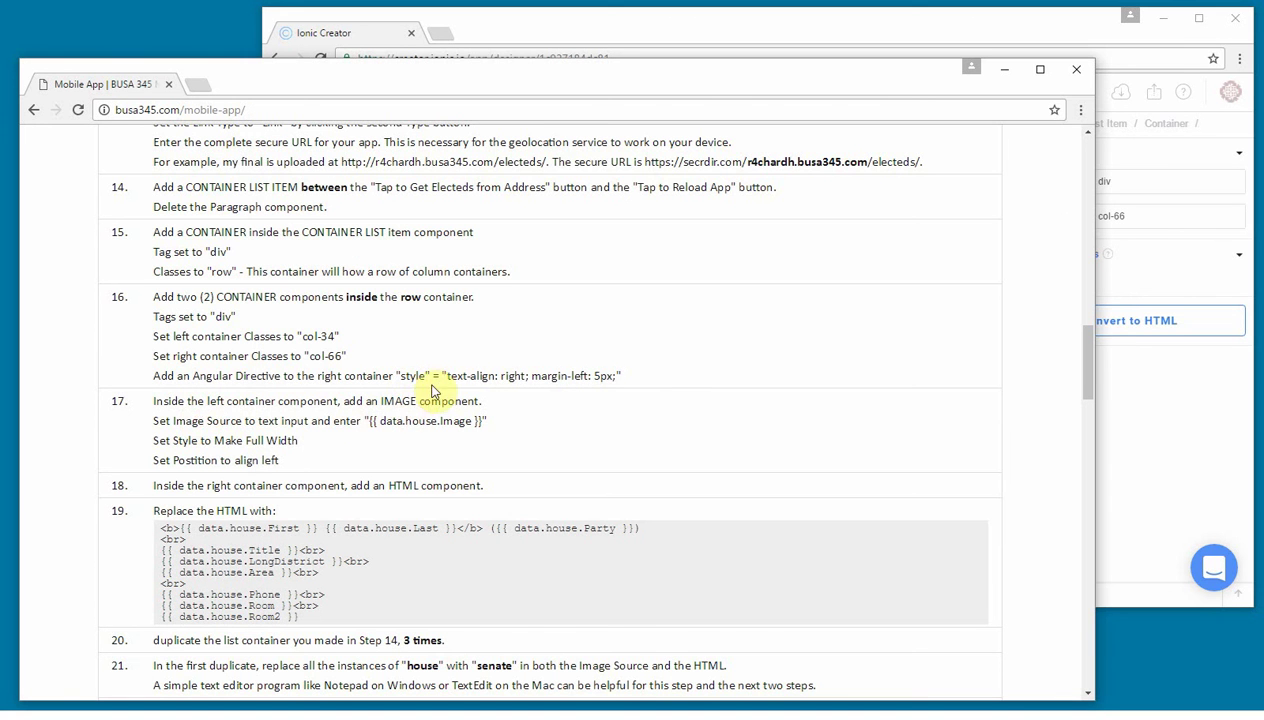
pyautogui.moveTo(447, 378); pyautogui.dragTo(611, 378)
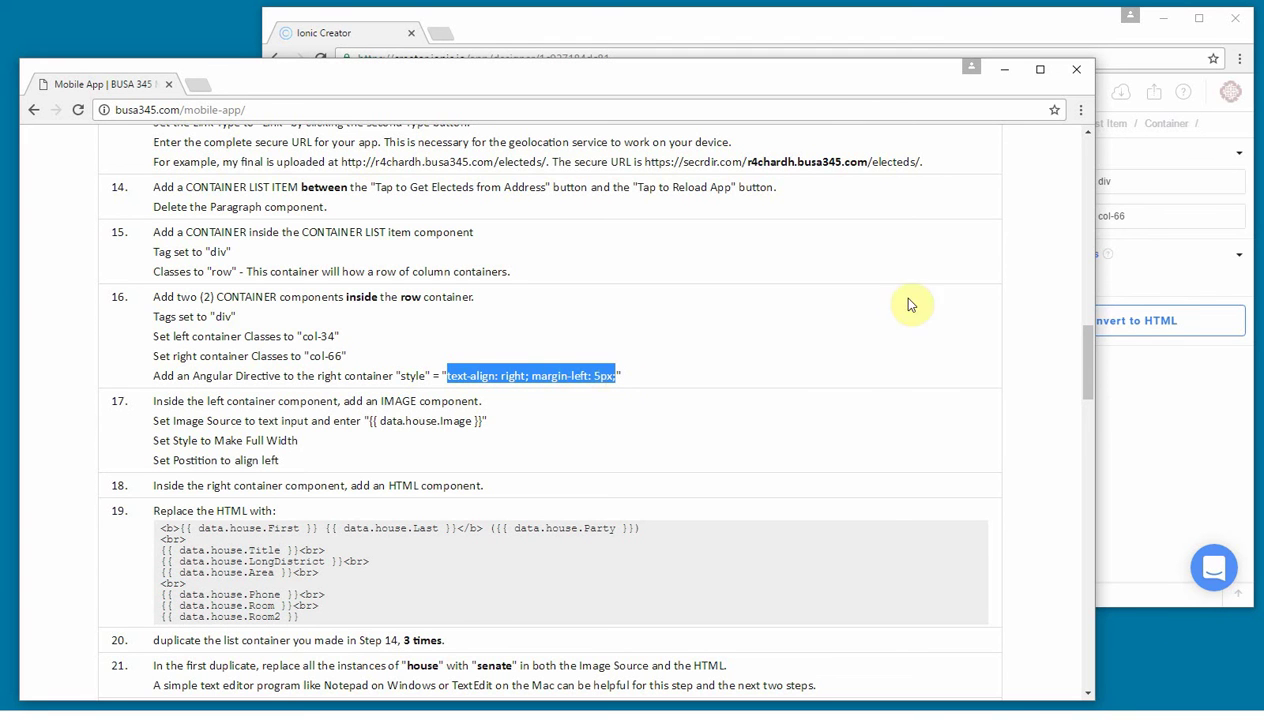
pyautogui.click(1176, 286)
pyautogui.click(1030, 283)
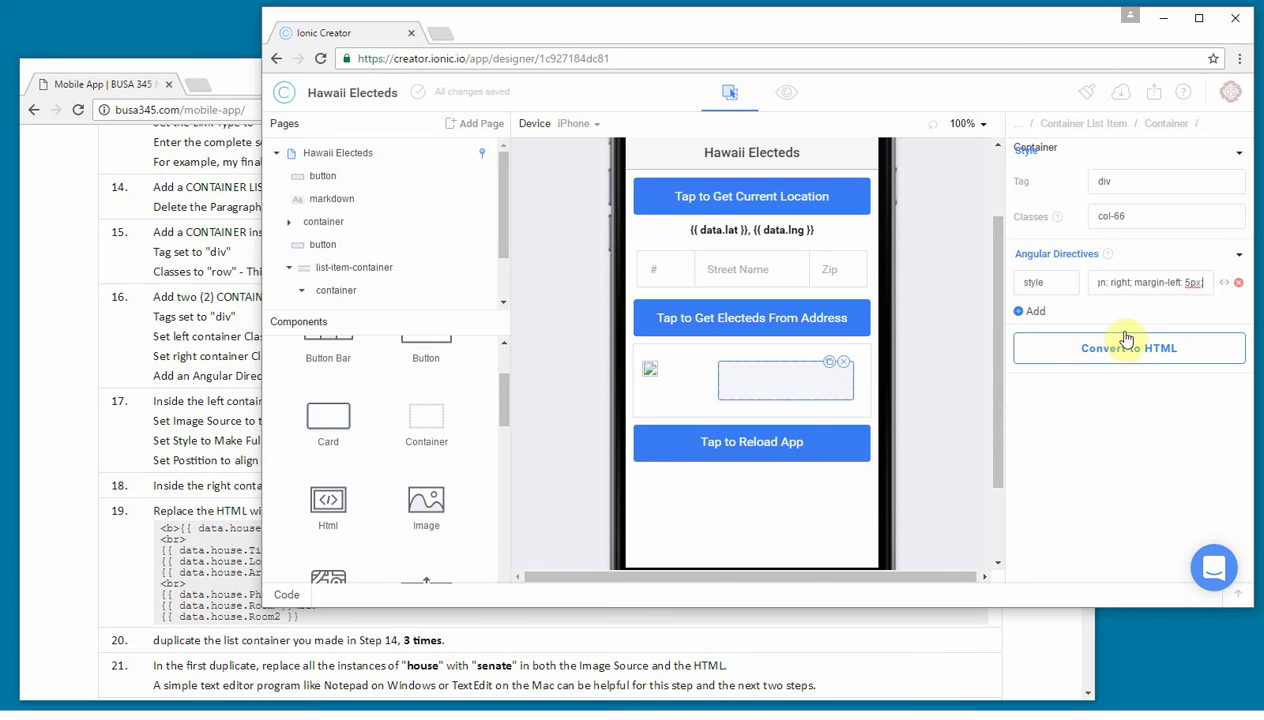
pyautogui.write(';')
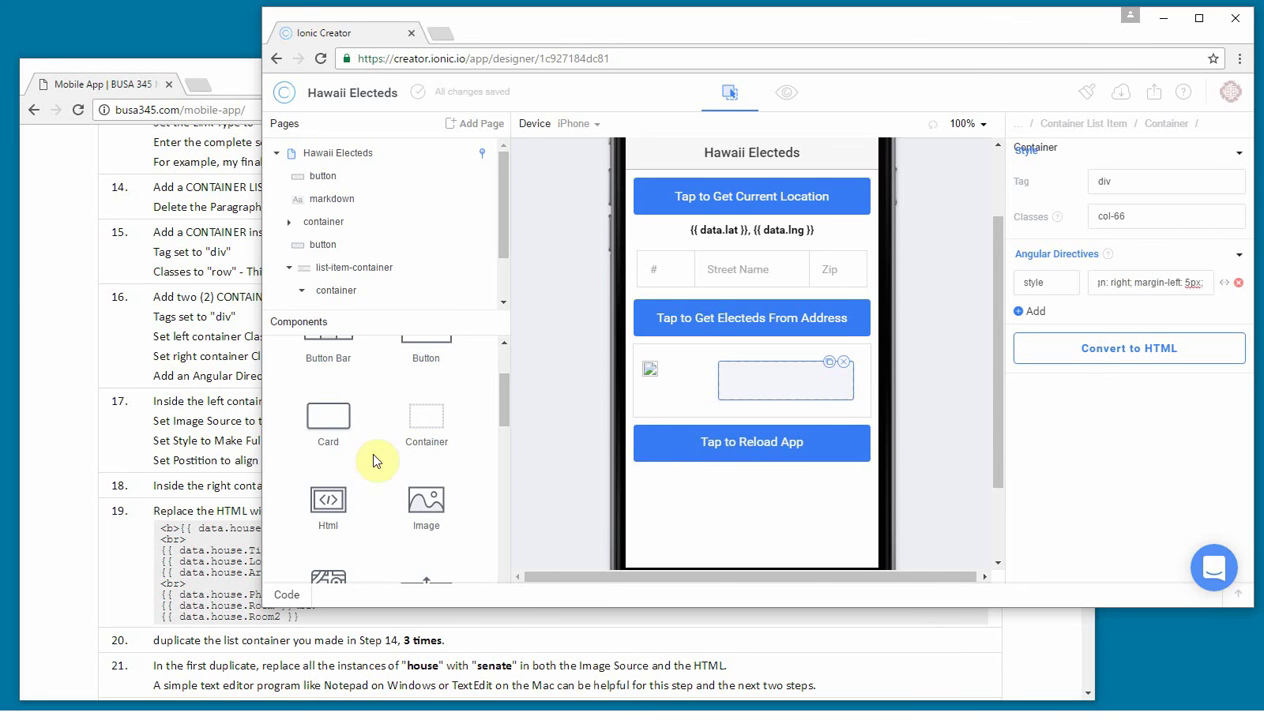
# Following instruction 18, add an HTML component inside the col-66 container.
pyautogui.click(220, 434)
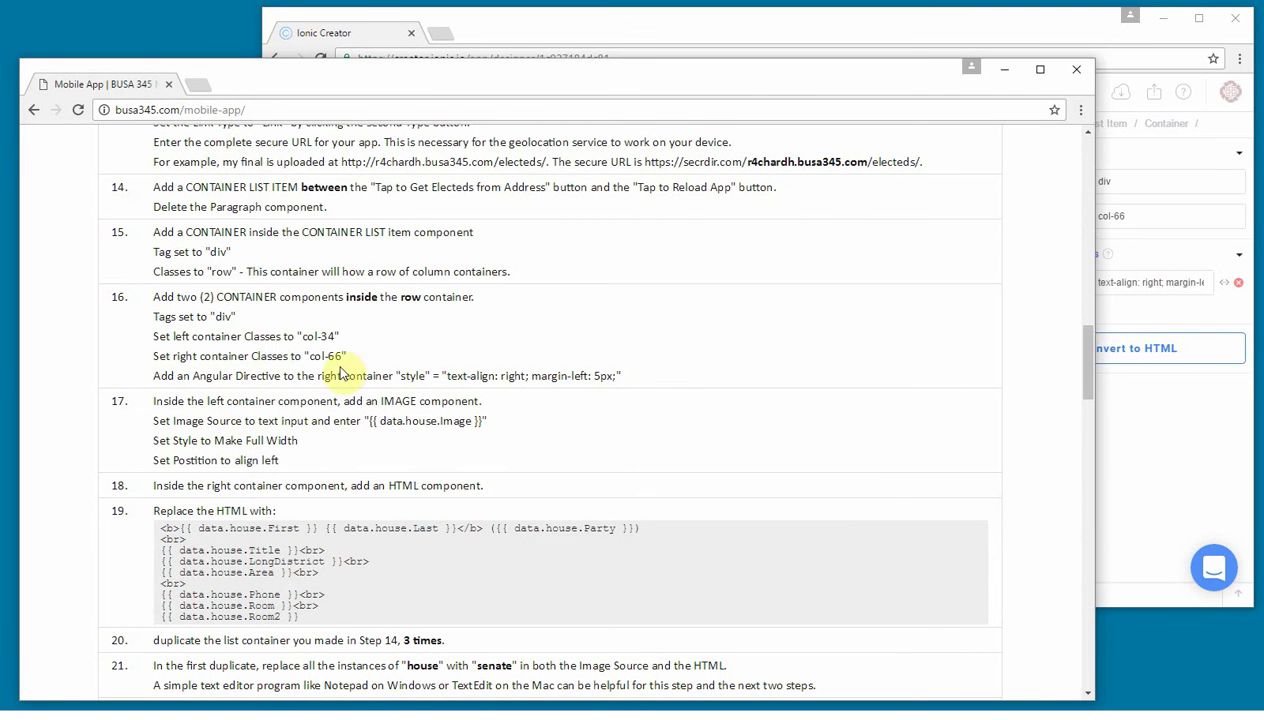
pyautogui.click(755, 35)
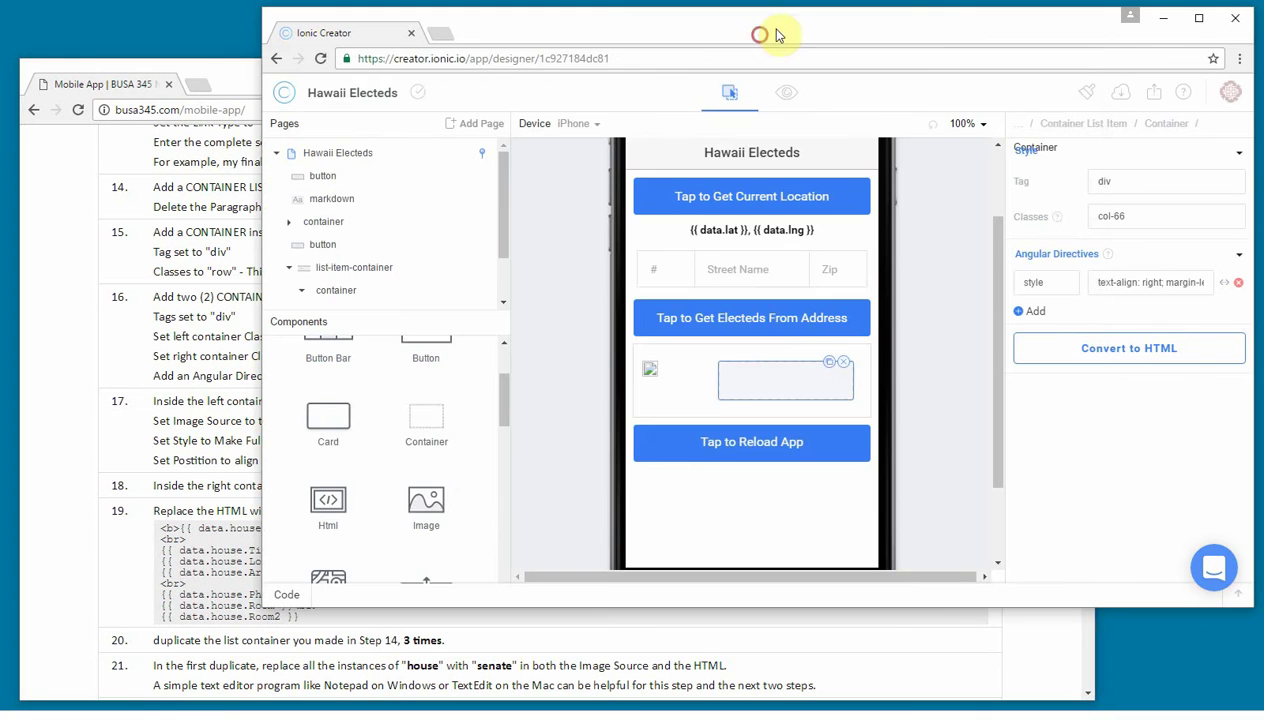
pyautogui.moveTo(326, 510); pyautogui.dragTo(762, 386)
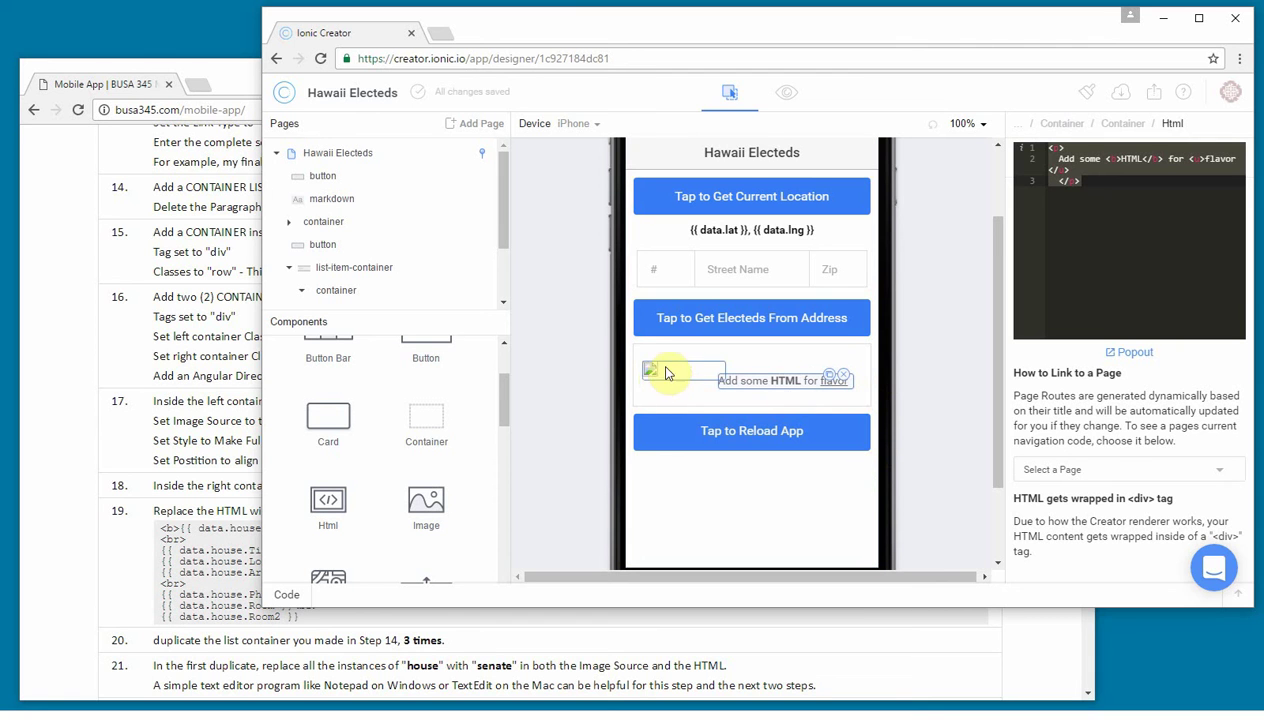
pyautogui.click(767, 353)
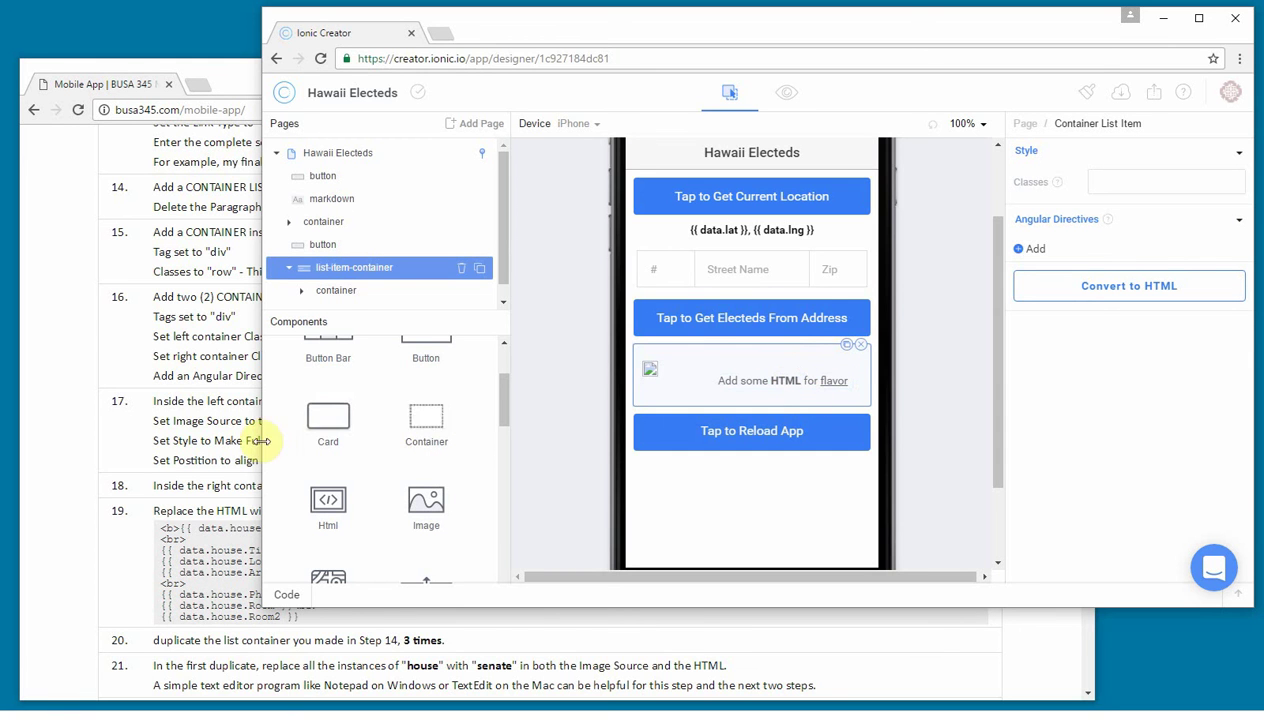
# Replace the HTML component's default code with the data.house template copied from instruction 19.
pyautogui.click(195, 420)
pyautogui.scroll(-3, 320, 430)
pyautogui.scroll(-1, 325, 412)
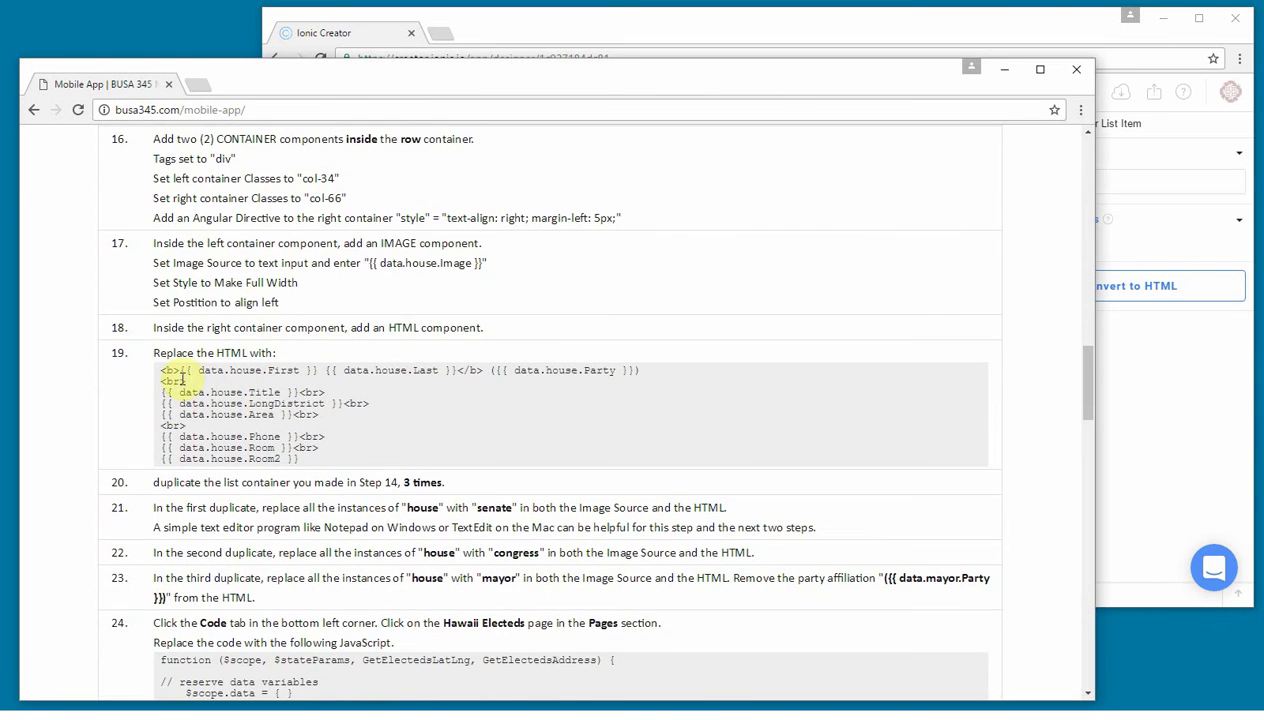
pyautogui.moveTo(161, 370); pyautogui.dragTo(289, 405)
pyautogui.rightClick(294, 411)
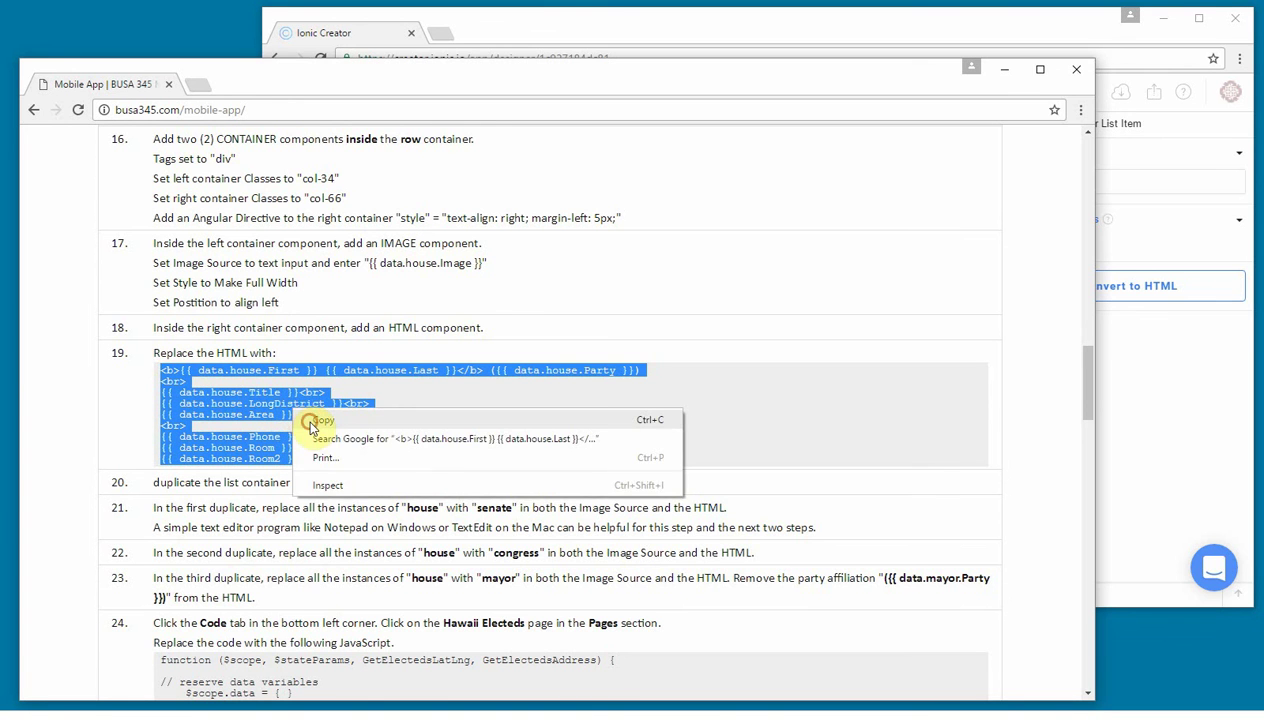
pyautogui.click(318, 420)
pyautogui.click(1006, 32)
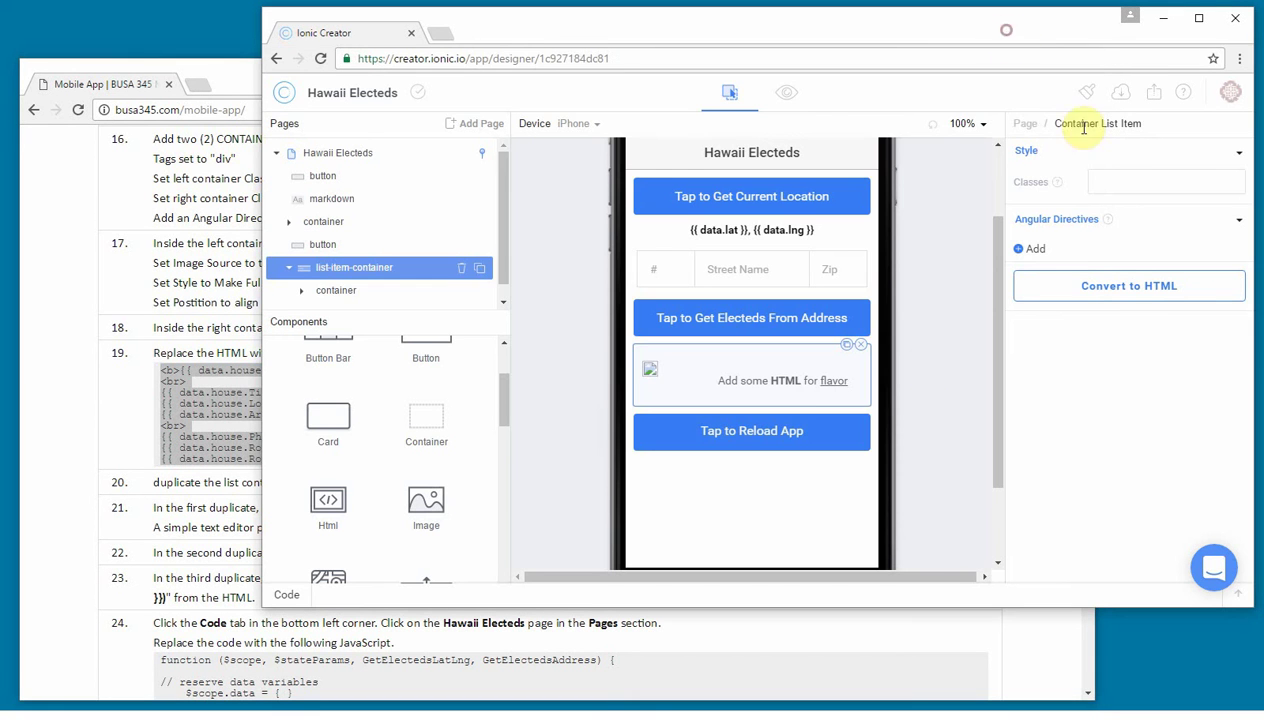
pyautogui.click(792, 380)
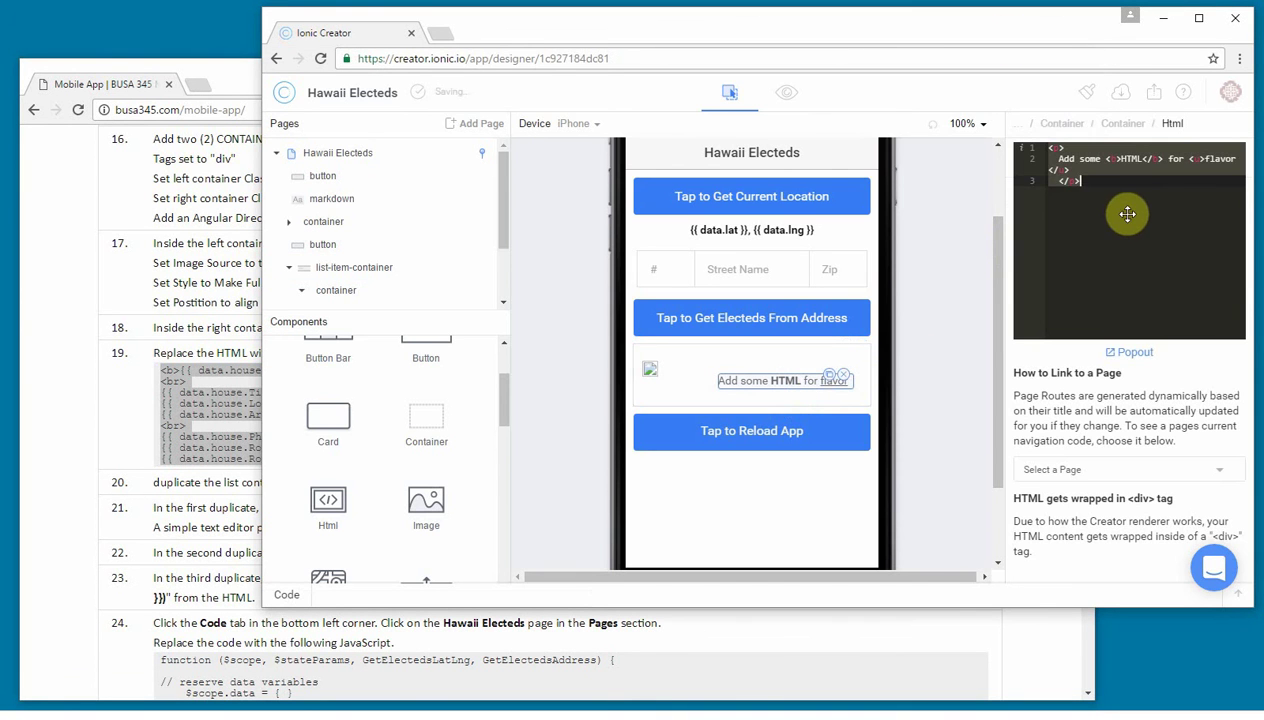
pyautogui.hotkey('ctrl', 'a')
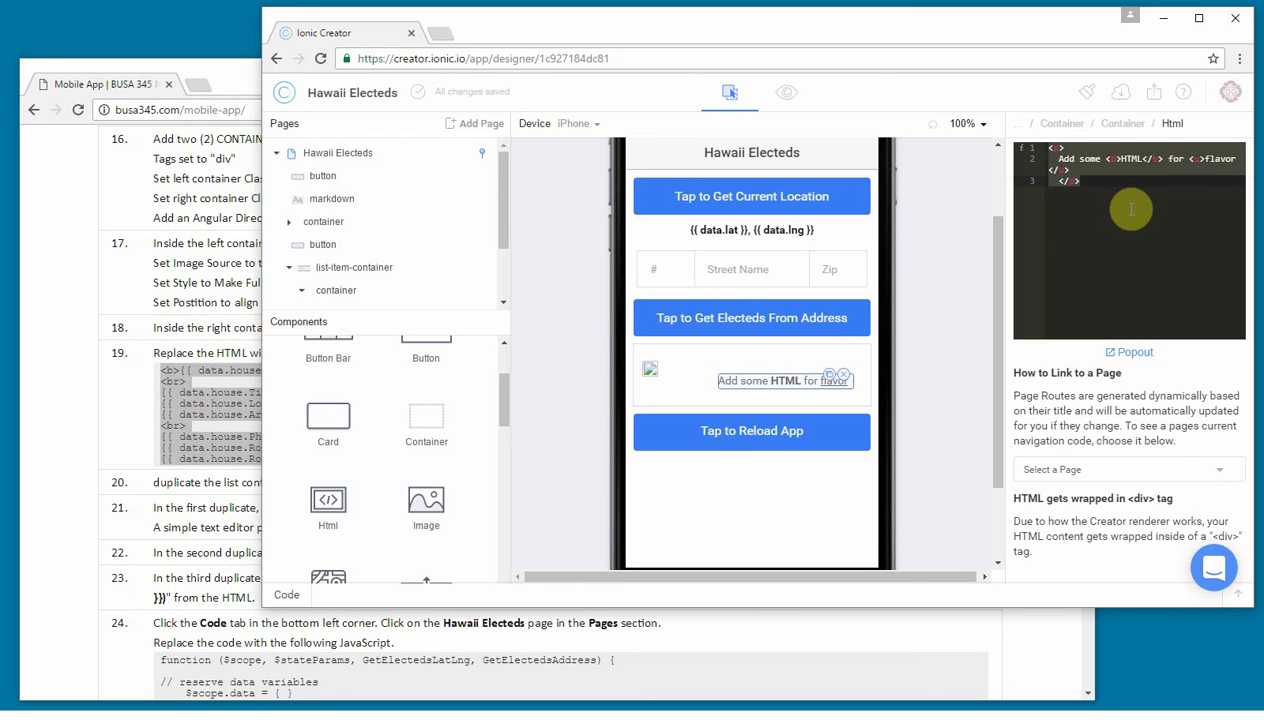
pyautogui.press('BackSpace')
pyautogui.hotkey('ctrl', 'v')
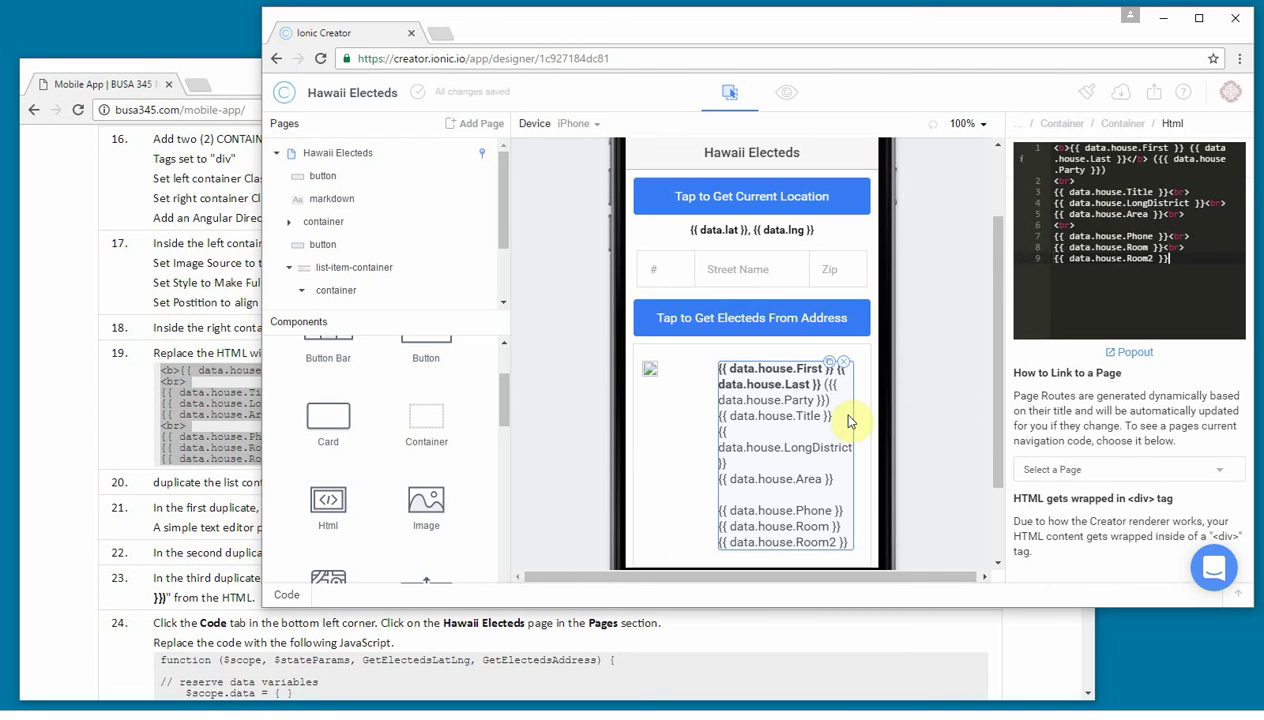
# Compare the data.house bindings in the image and HTML components with the JSON fields returned by the instructions' example coordinates API link.
pyautogui.click(648, 372)
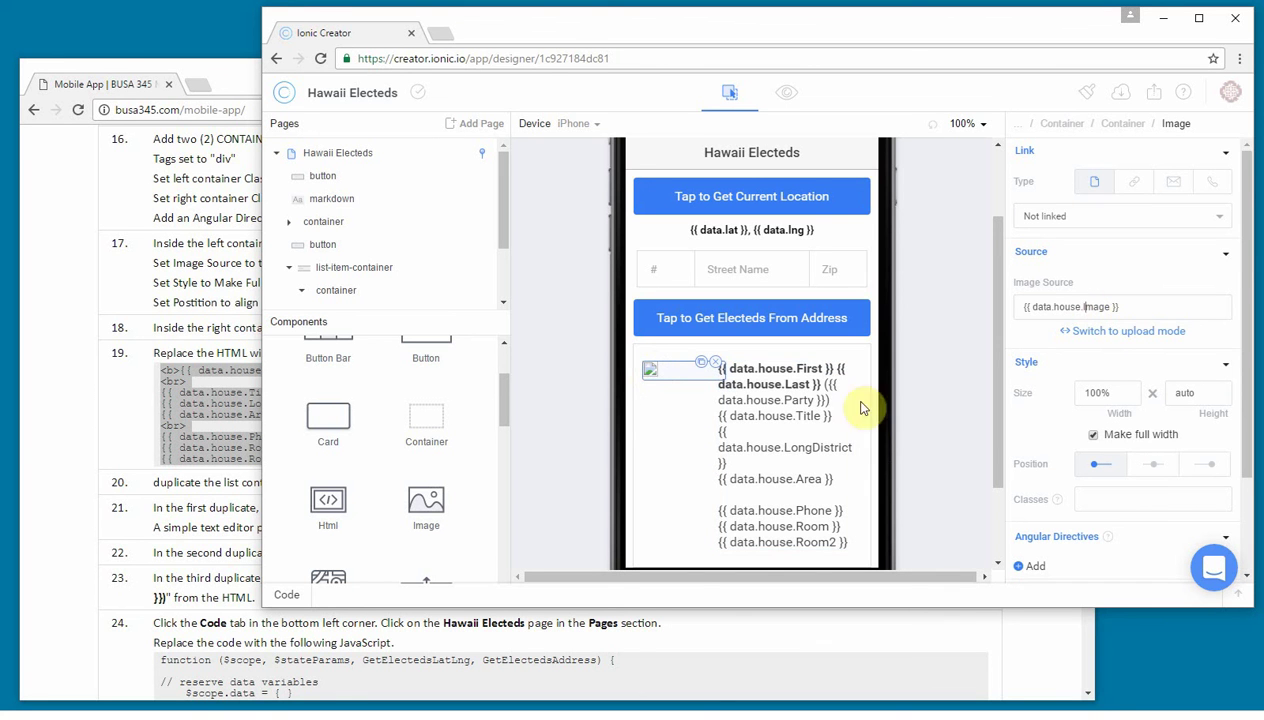
pyautogui.click(842, 373)
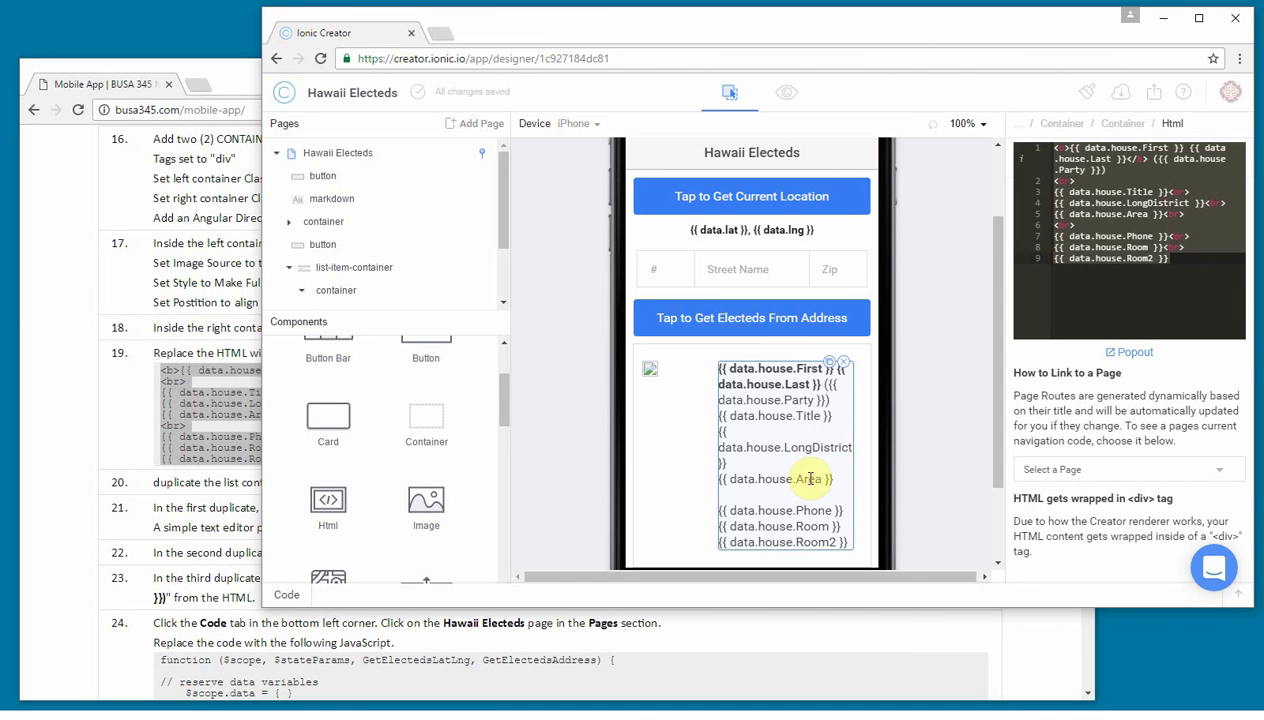
pyautogui.scroll(-1, 824, 471)
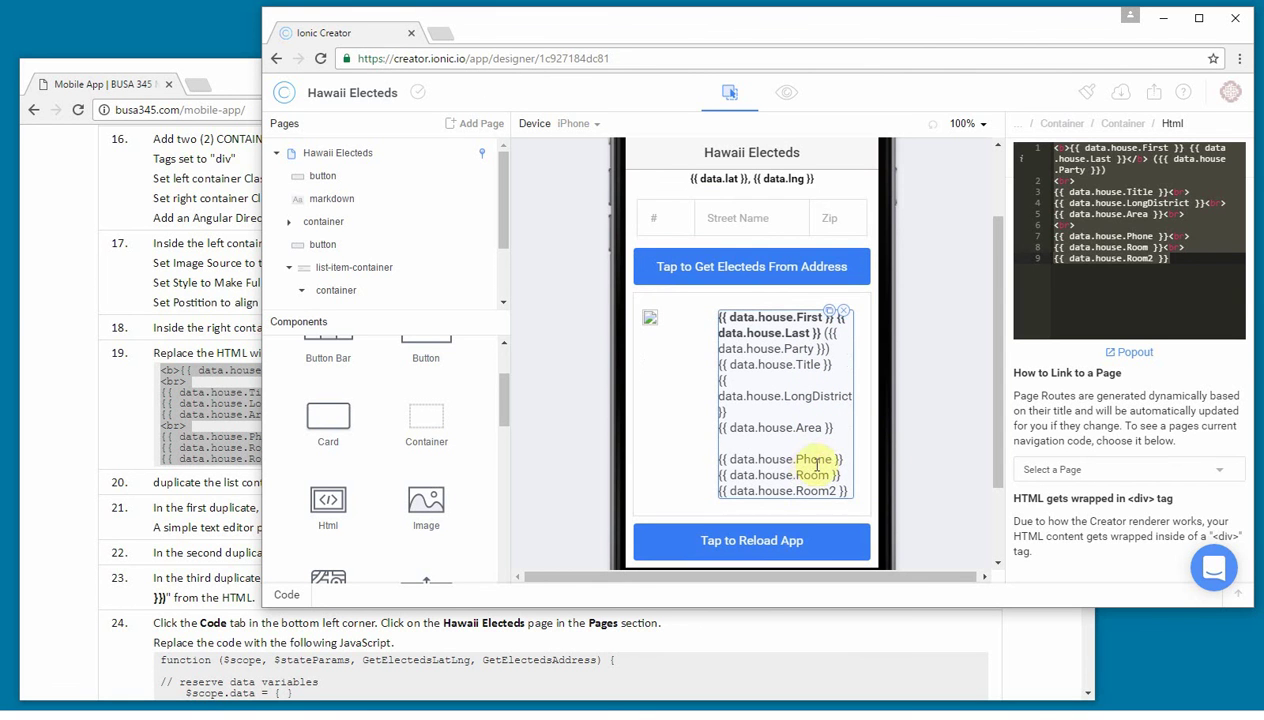
pyautogui.click(212, 213)
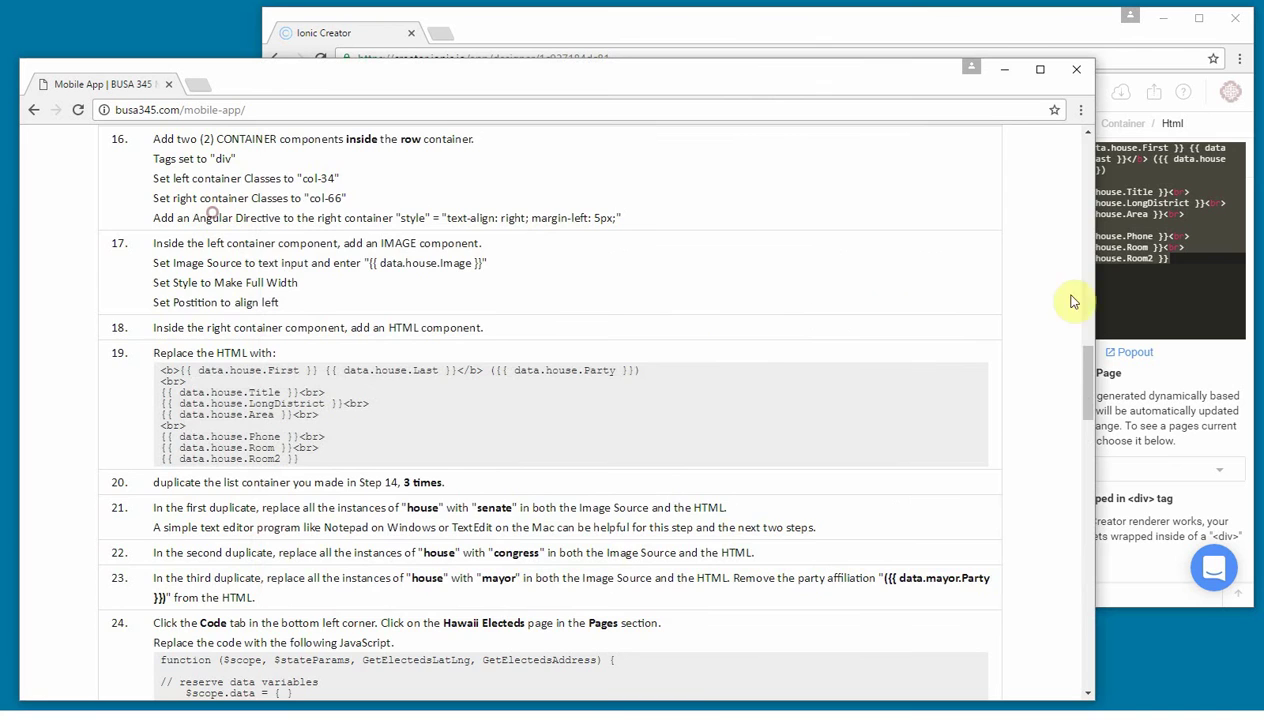
pyautogui.moveTo(1086, 353); pyautogui.dragTo(1082, 180)
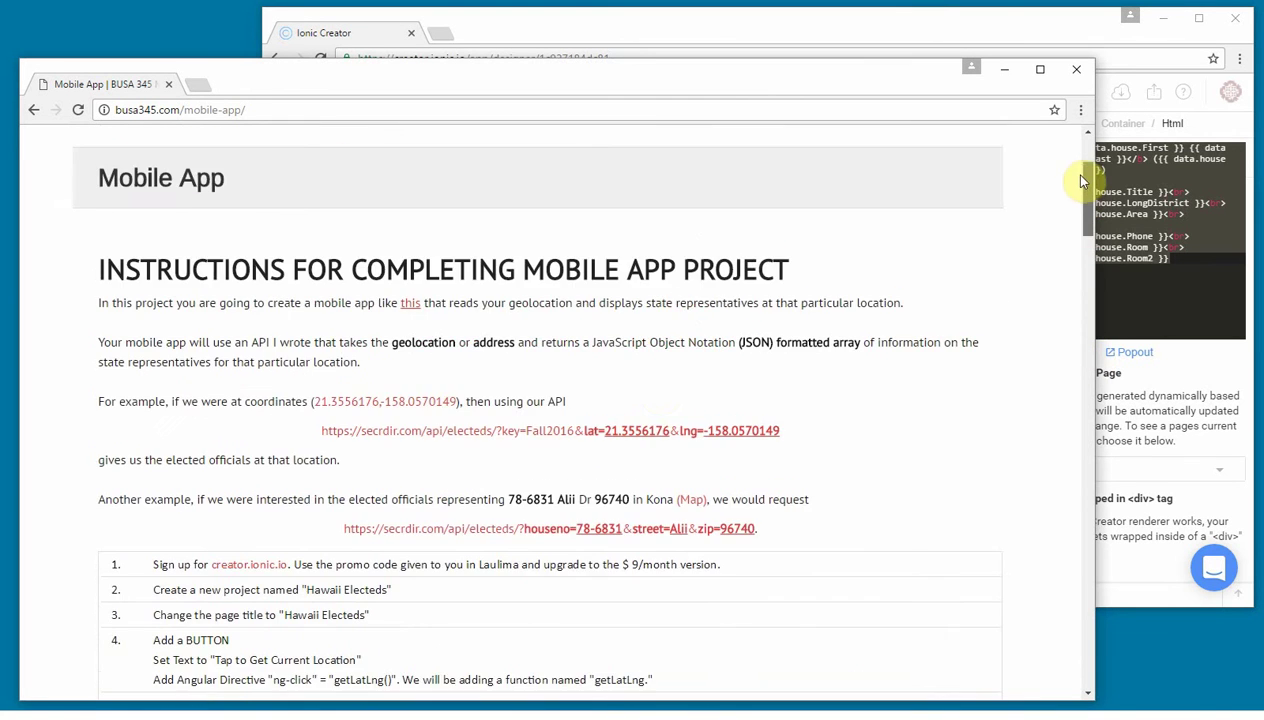
pyautogui.scroll(-1, 1080, 181)
pyautogui.click(622, 345)
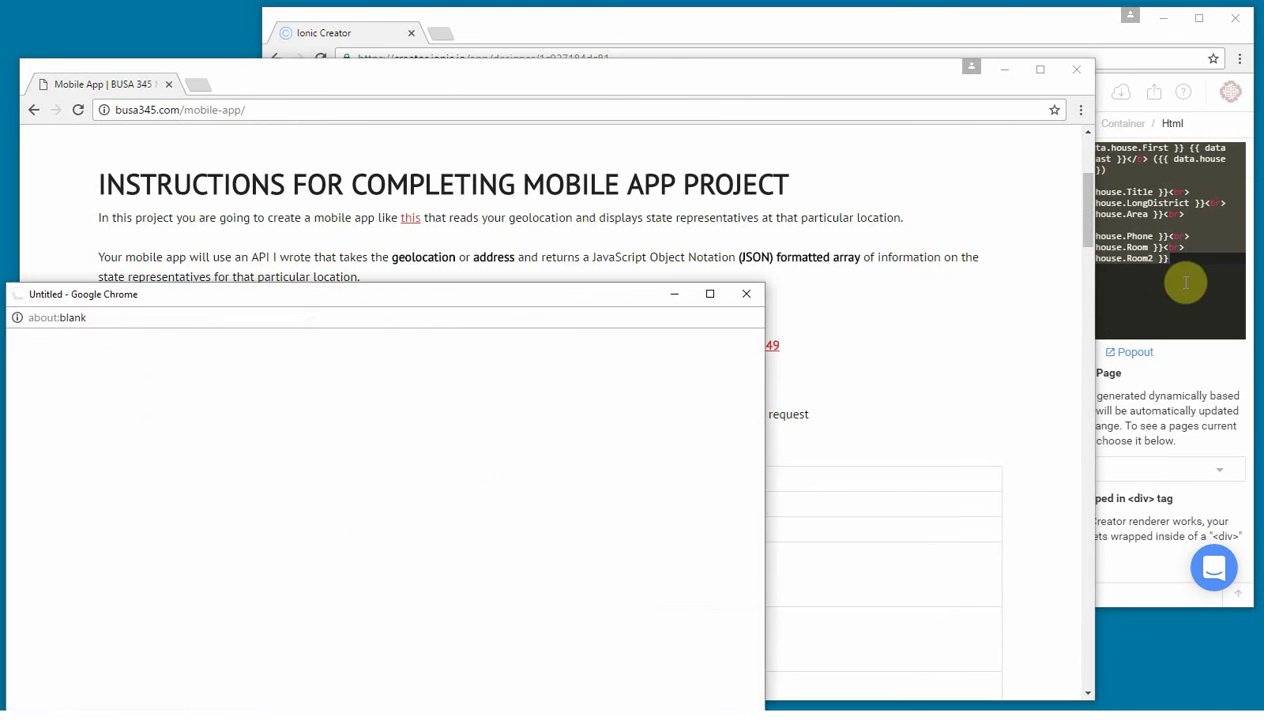
pyautogui.moveTo(570, 298); pyautogui.dragTo(799, 90)
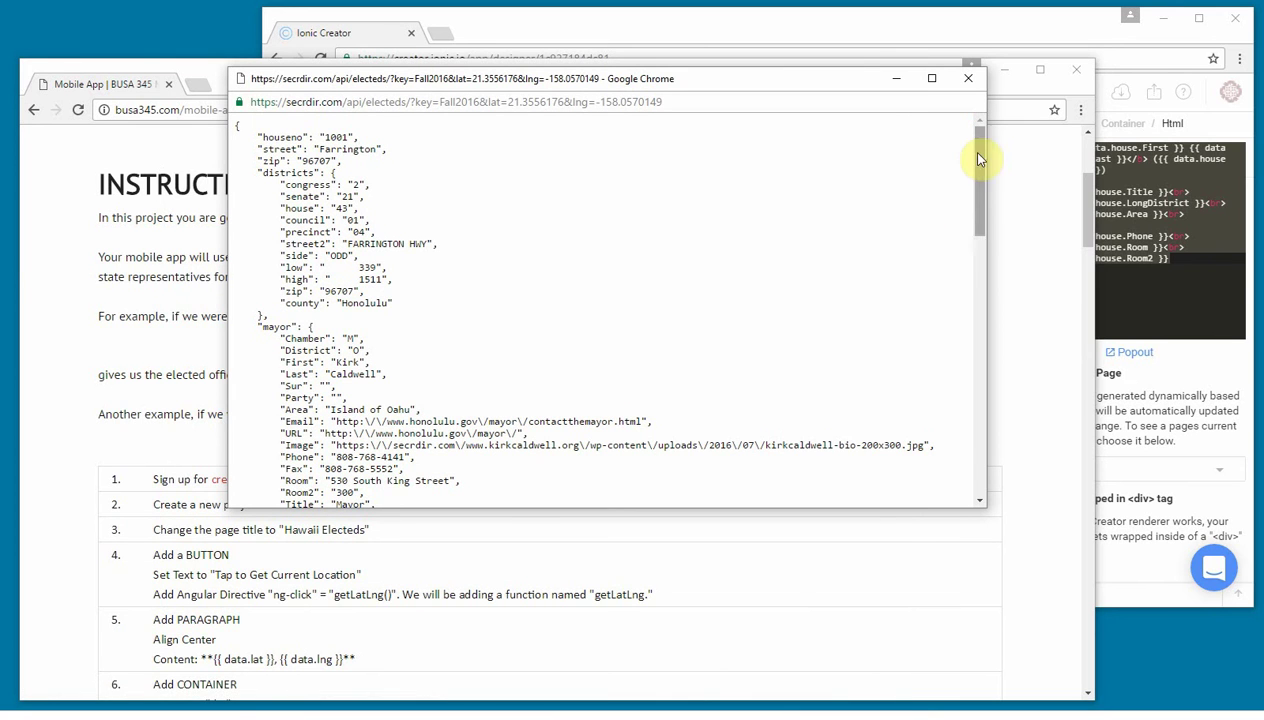
pyautogui.click(929, 84)
pyautogui.scroll(-3, 525, 328)
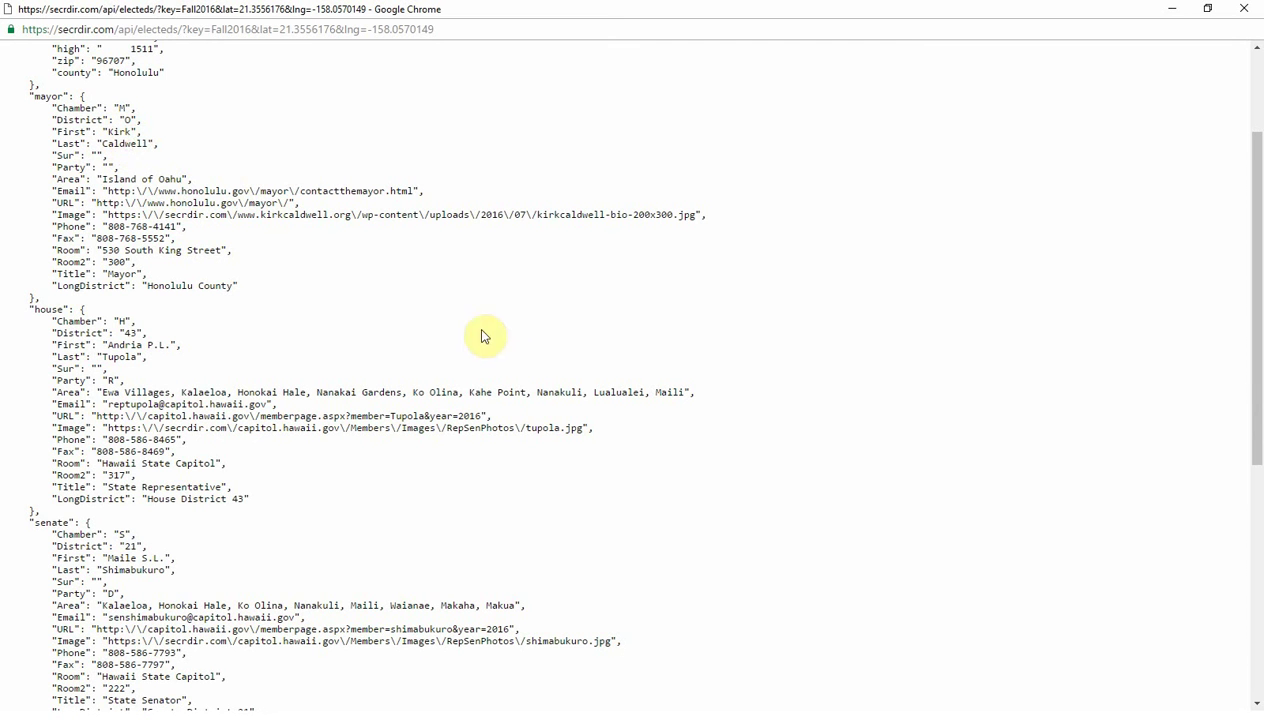
# Copy the mayor's Image URL from the JSON response, open it in a new tab to view the photo, and close that tab.
pyautogui.moveTo(110, 178); pyautogui.dragTo(187, 178)
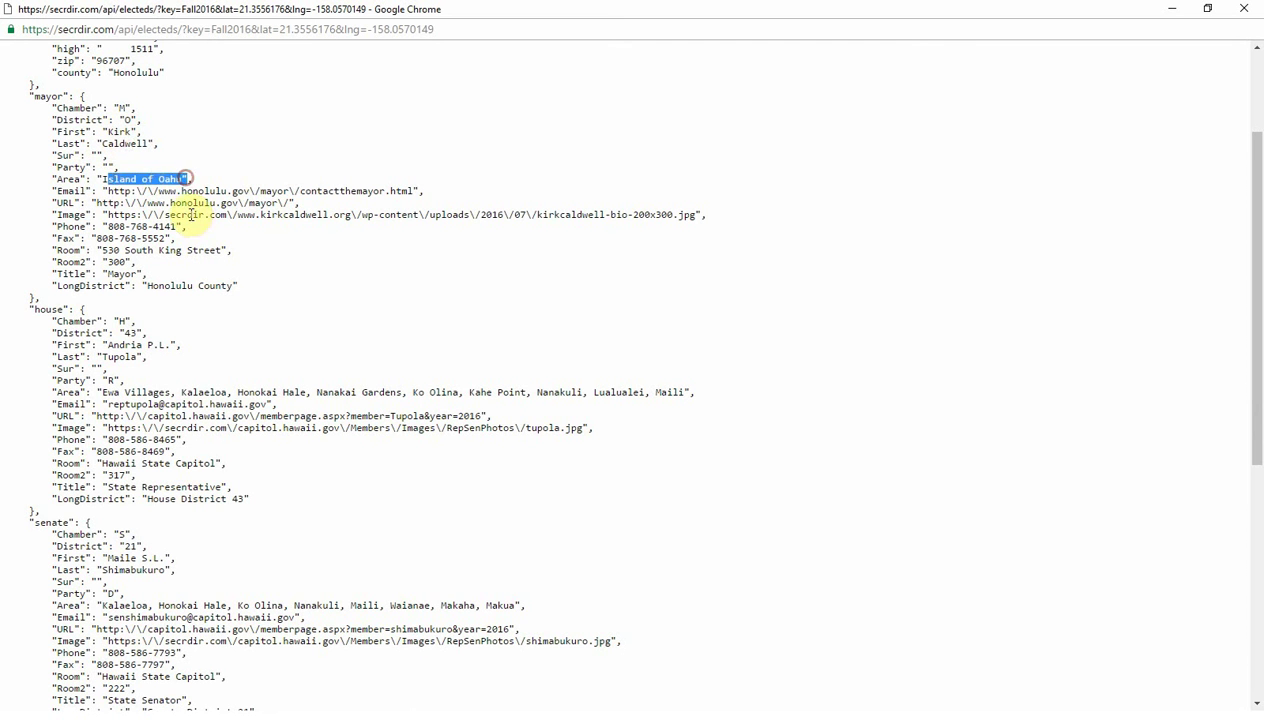
pyautogui.click(187, 210)
pyautogui.moveTo(114, 215); pyautogui.dragTo(655, 211)
pyautogui.click(655, 211)
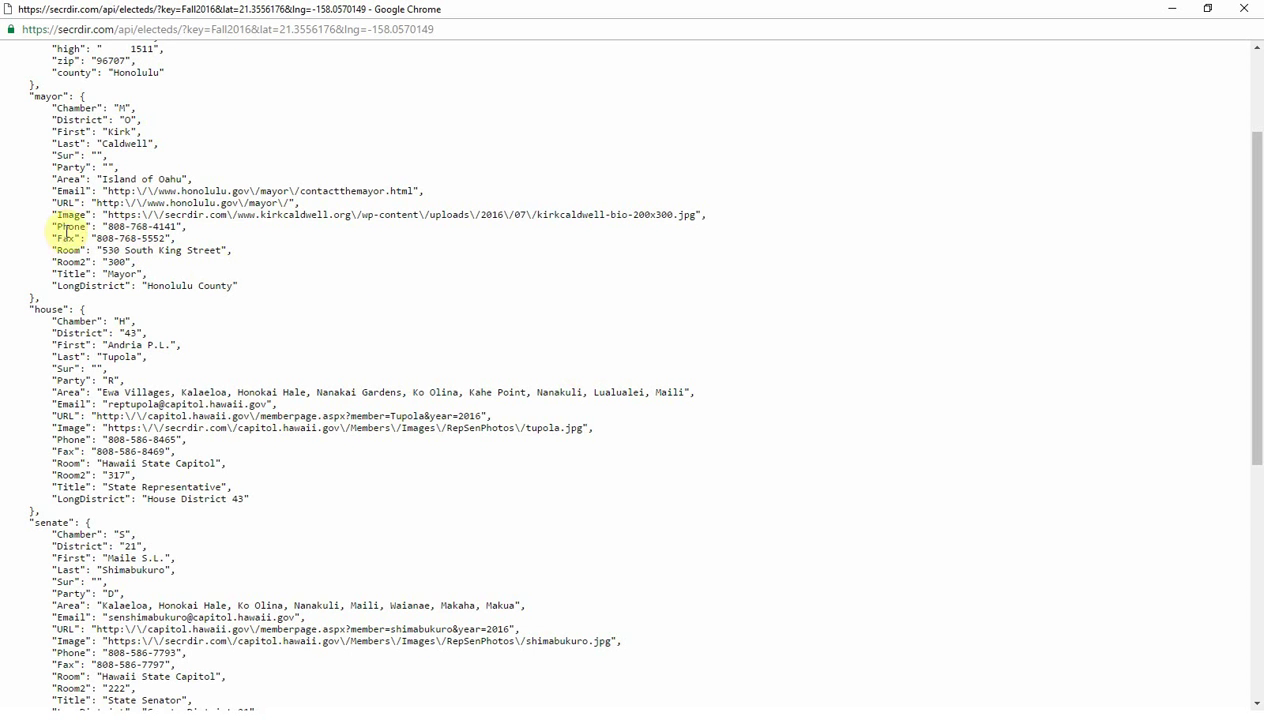
pyautogui.moveTo(107, 213); pyautogui.dragTo(700, 212)
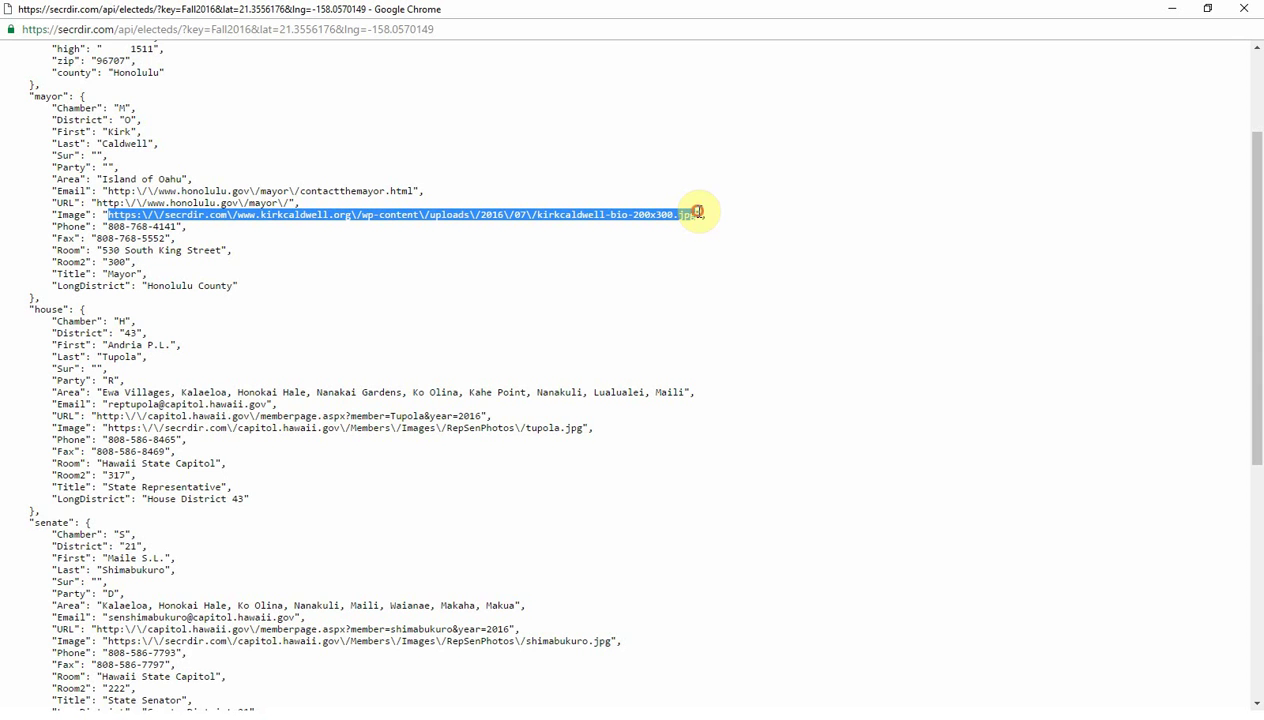
pyautogui.click(1172, 12)
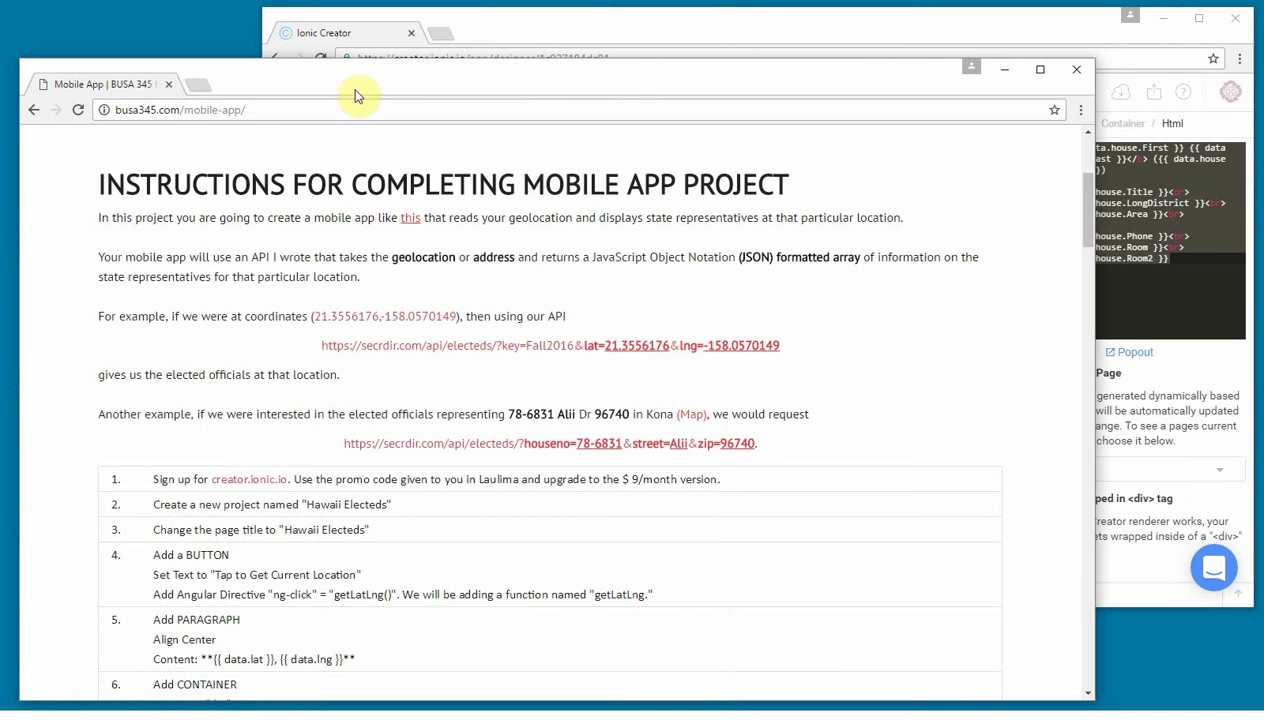
pyautogui.click(205, 87)
pyautogui.hotkey('ctrl', 'v')
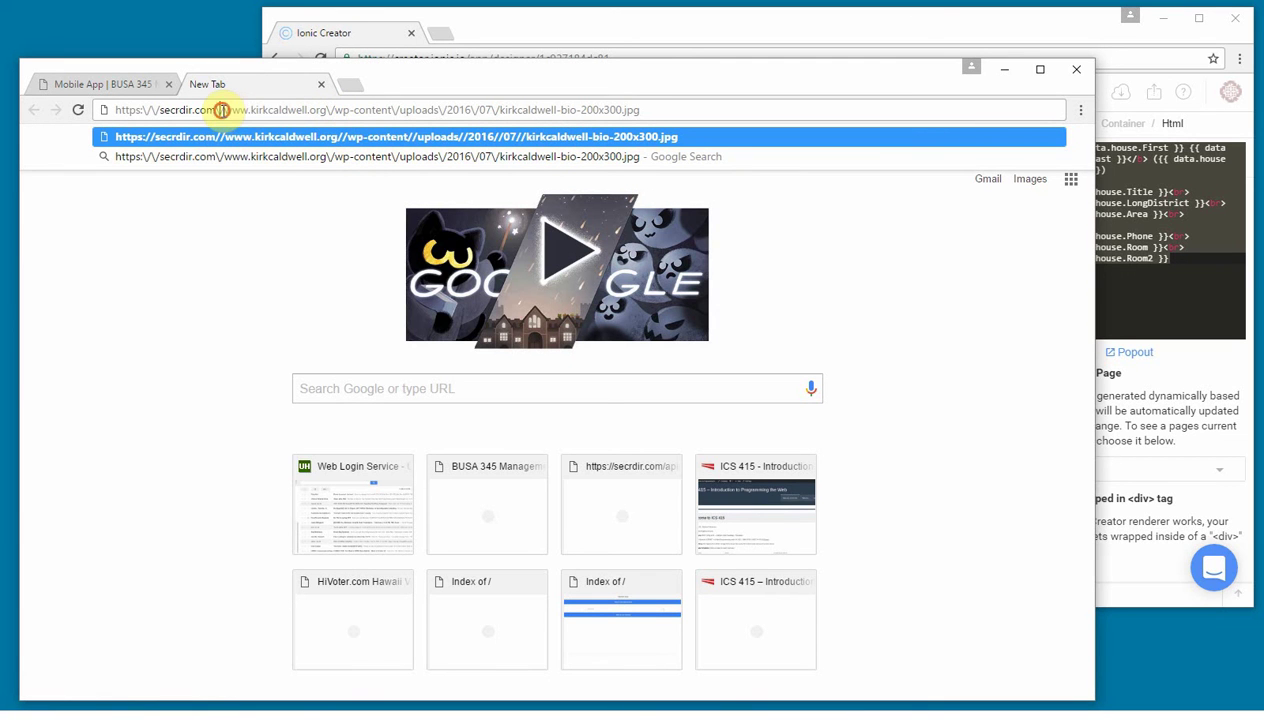
pyautogui.click(290, 136)
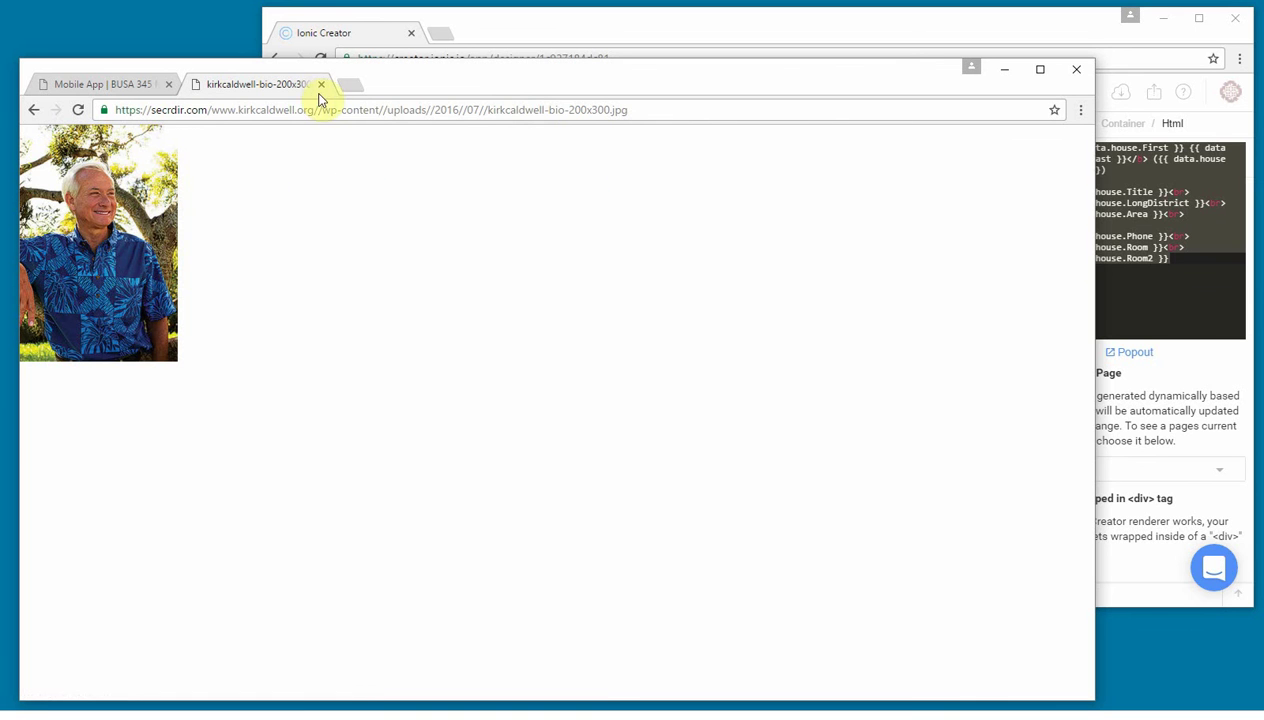
pyautogui.click(321, 85)
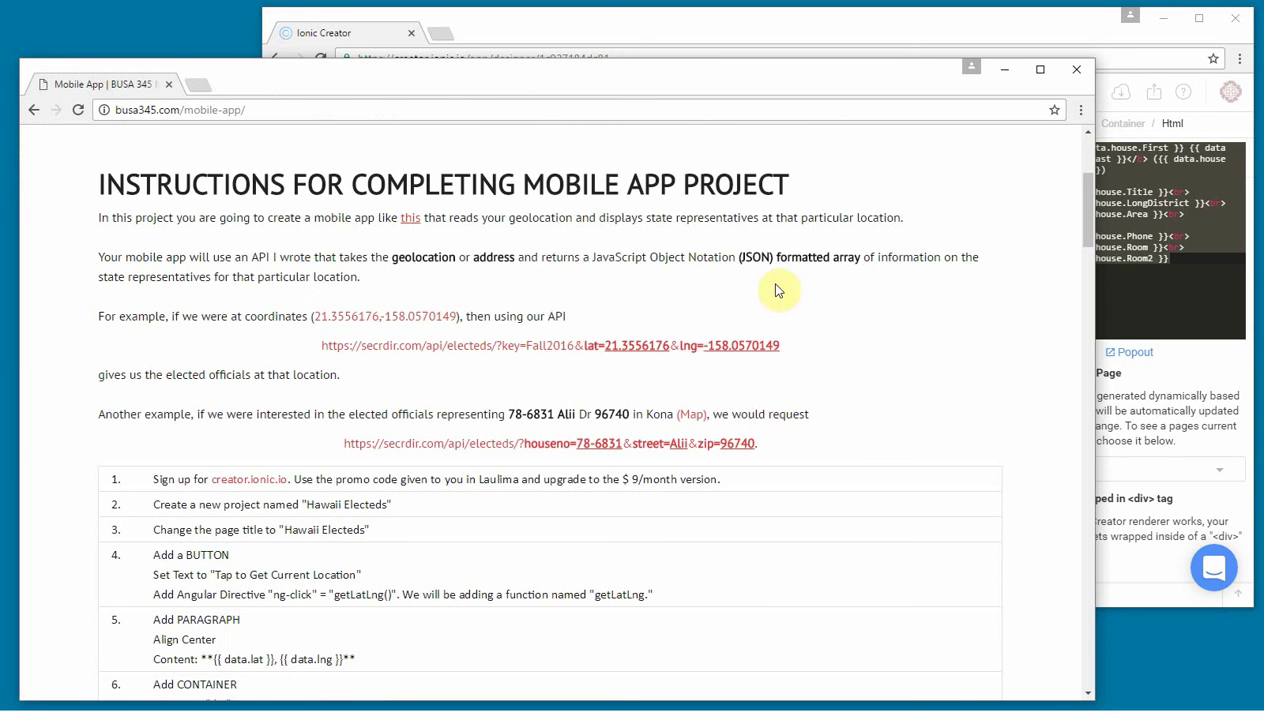
# In Ionic Creator, duplicate the list-item-container holding the data.house image and HTML components three times.
pyautogui.click(1024, 34)
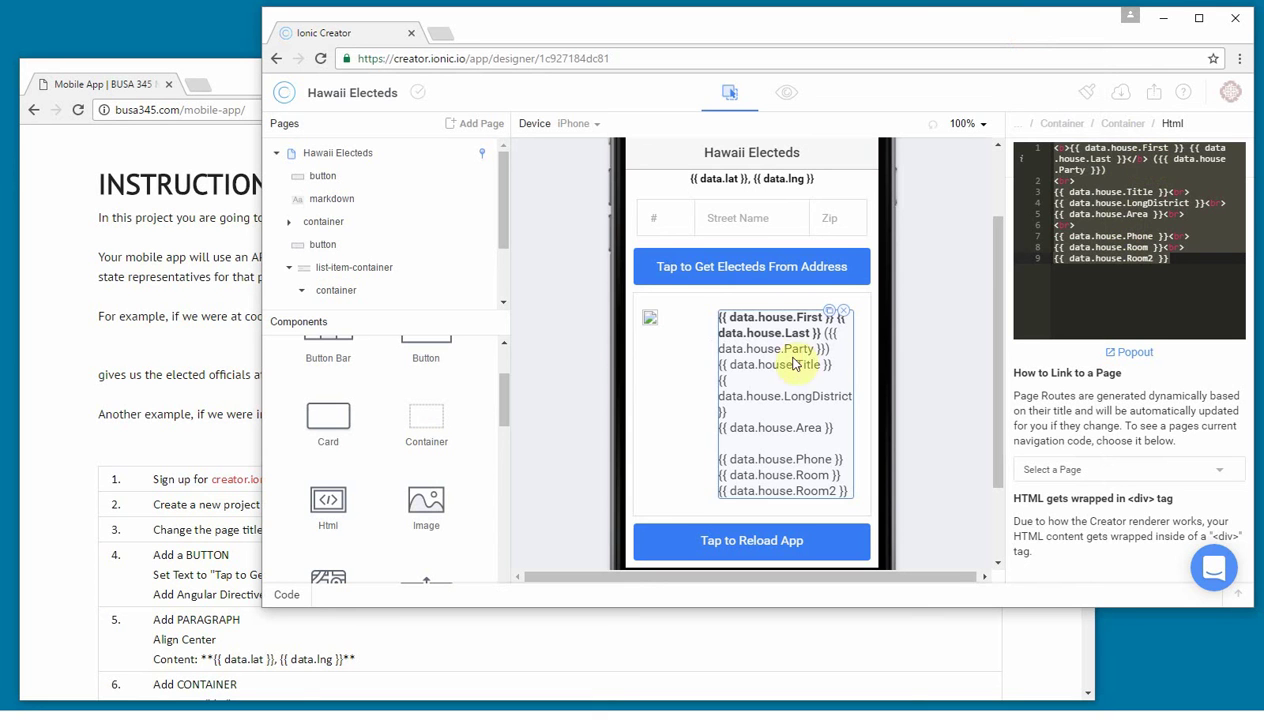
pyautogui.click(722, 294)
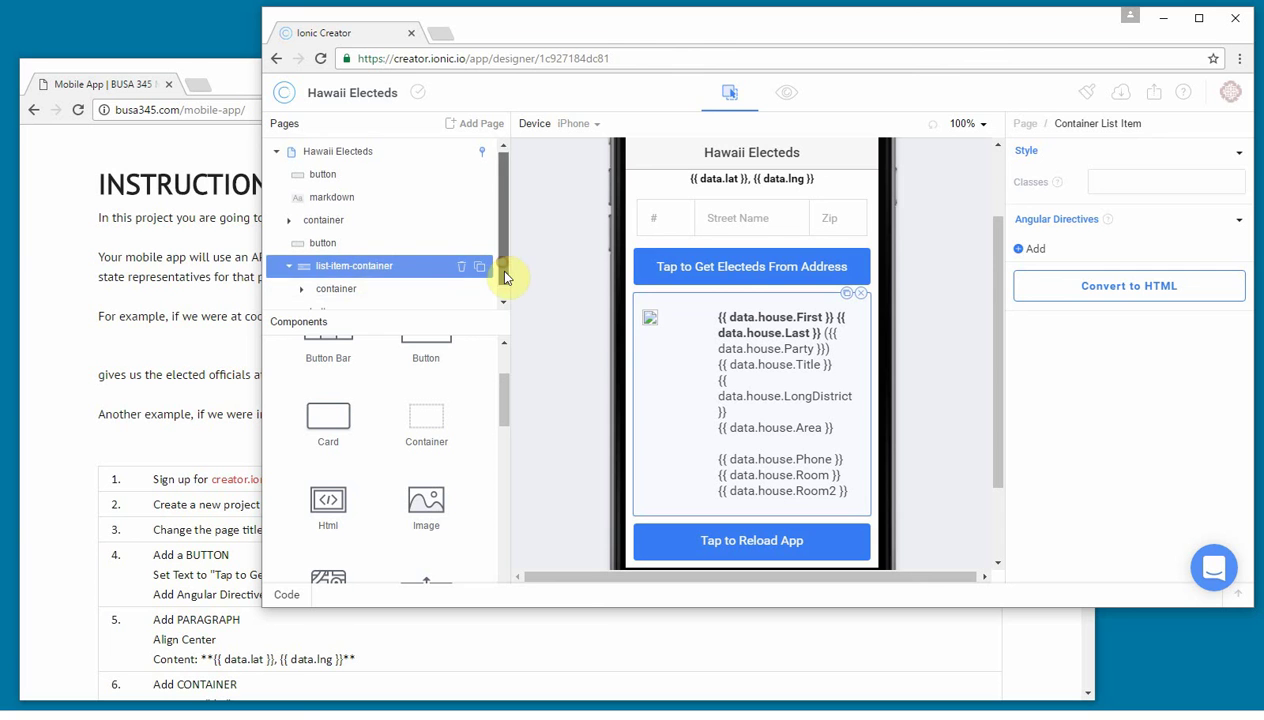
pyautogui.scroll(-1, 440, 270)
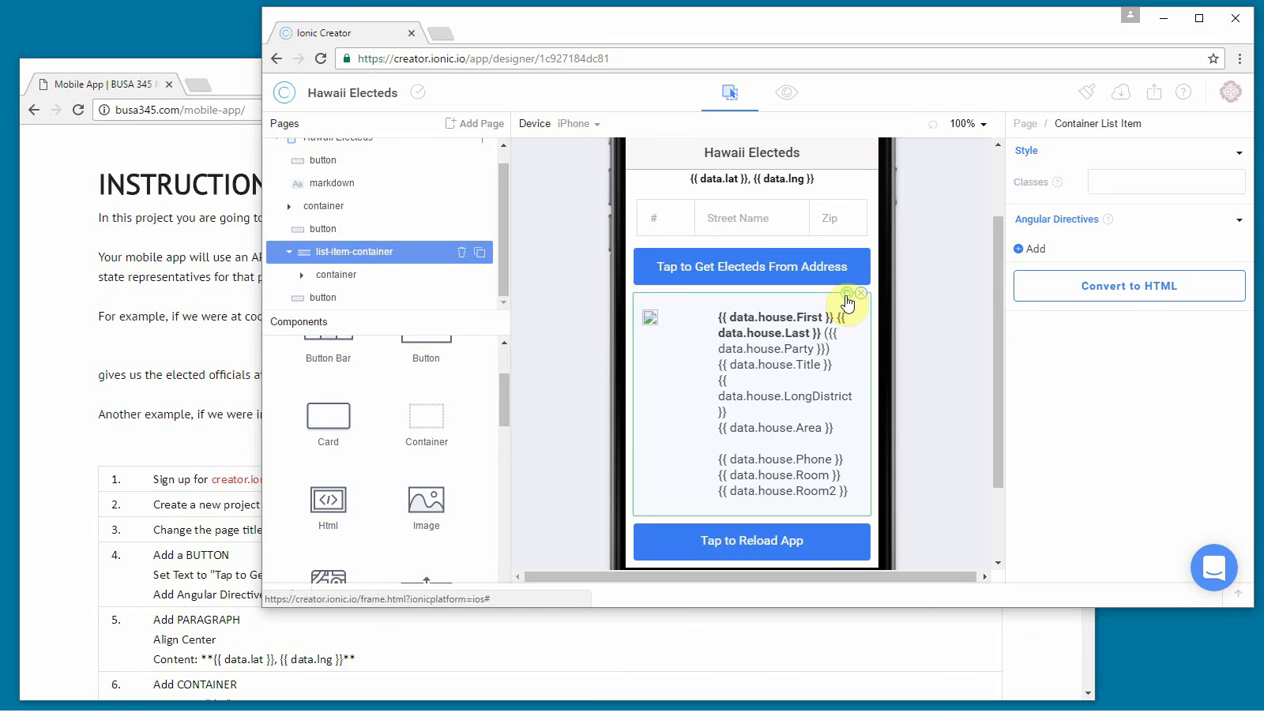
pyautogui.click(845, 297)
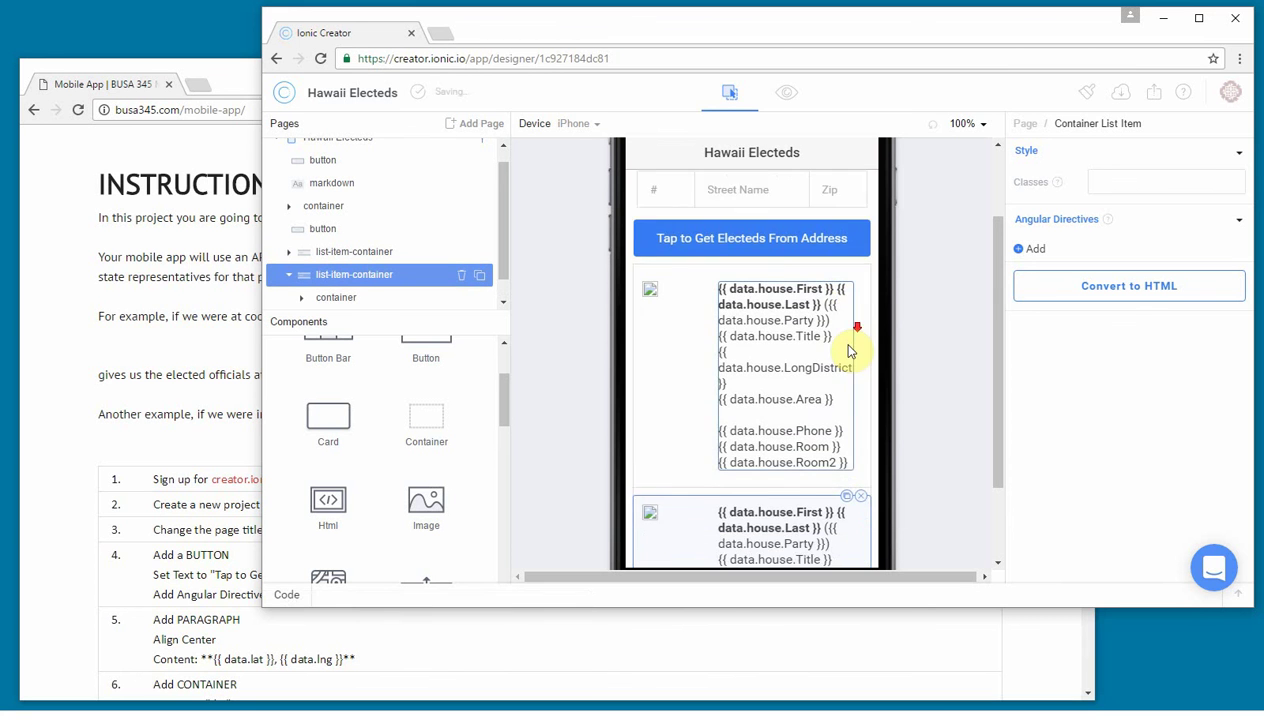
pyautogui.click(846, 295)
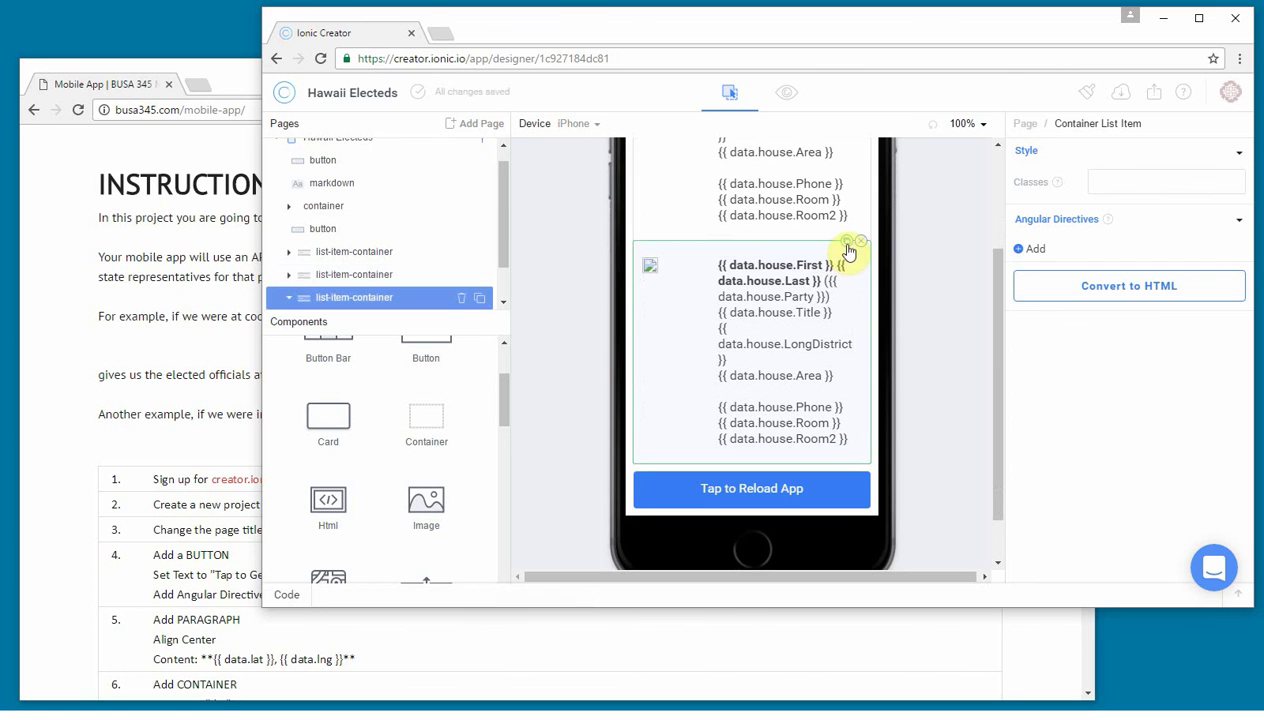
pyautogui.click(846, 243)
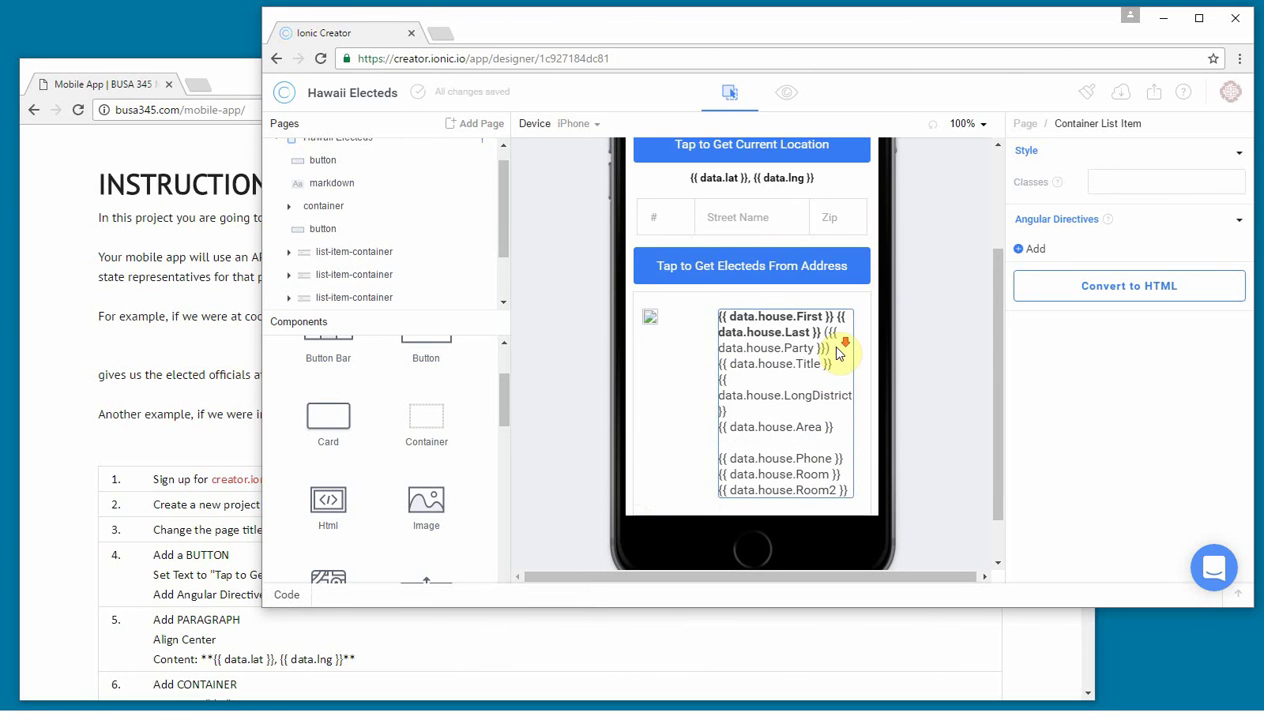
# Read instructions 20 to 23 on the course page about duplicating the list container and replacing "house" in each duplicate.
pyautogui.click(125, 392)
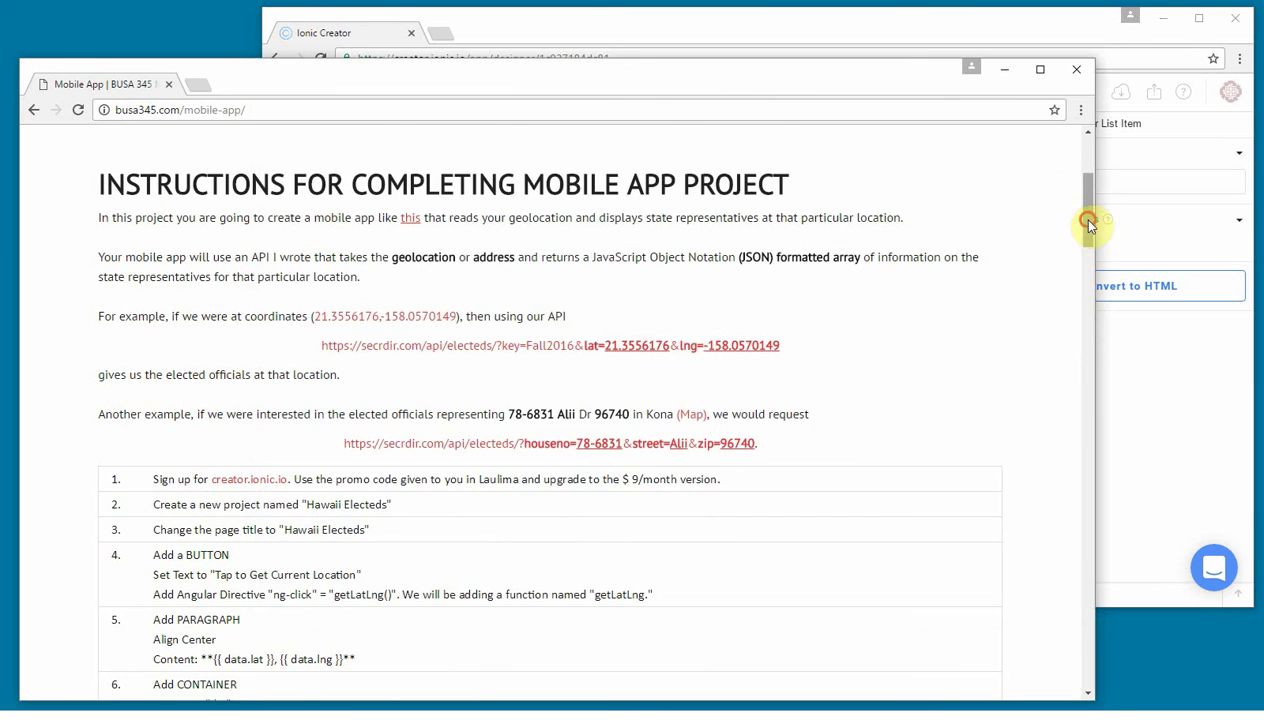
pyautogui.moveTo(1086, 226); pyautogui.dragTo(1089, 437)
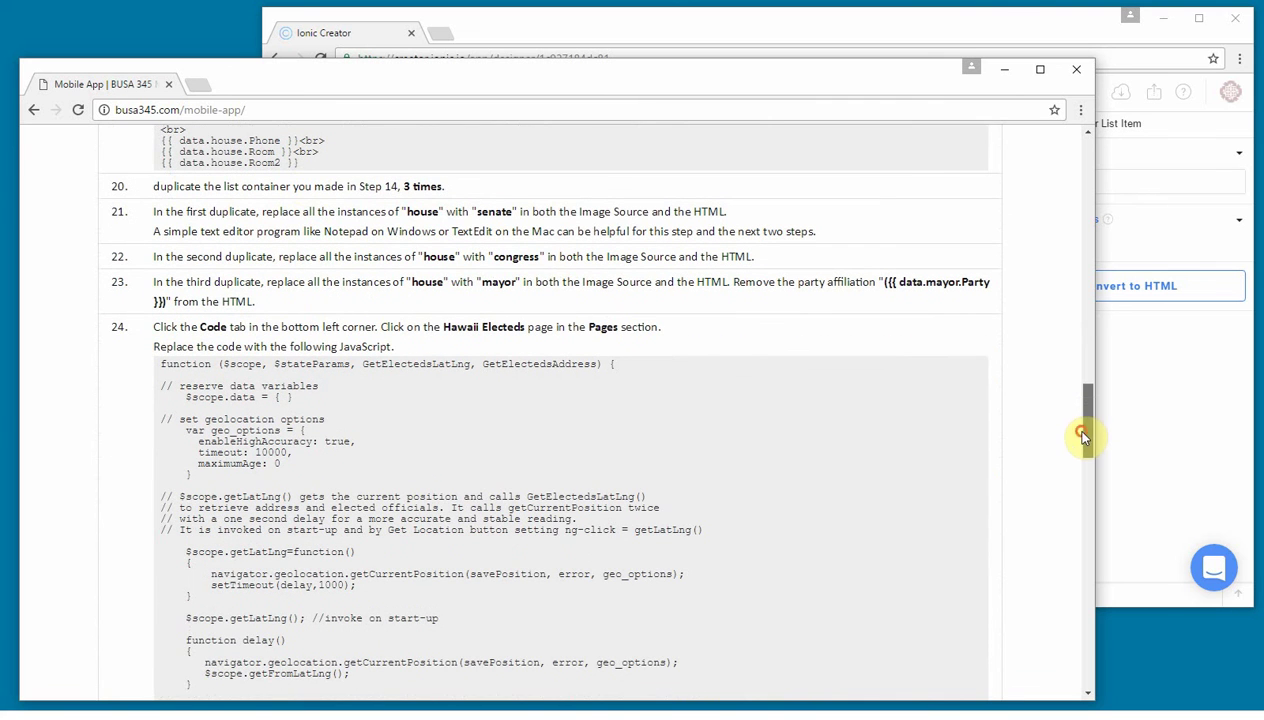
pyautogui.moveTo(362, 188); pyautogui.dragTo(451, 203)
pyautogui.click(443, 186)
pyautogui.scroll(1, 550, 194)
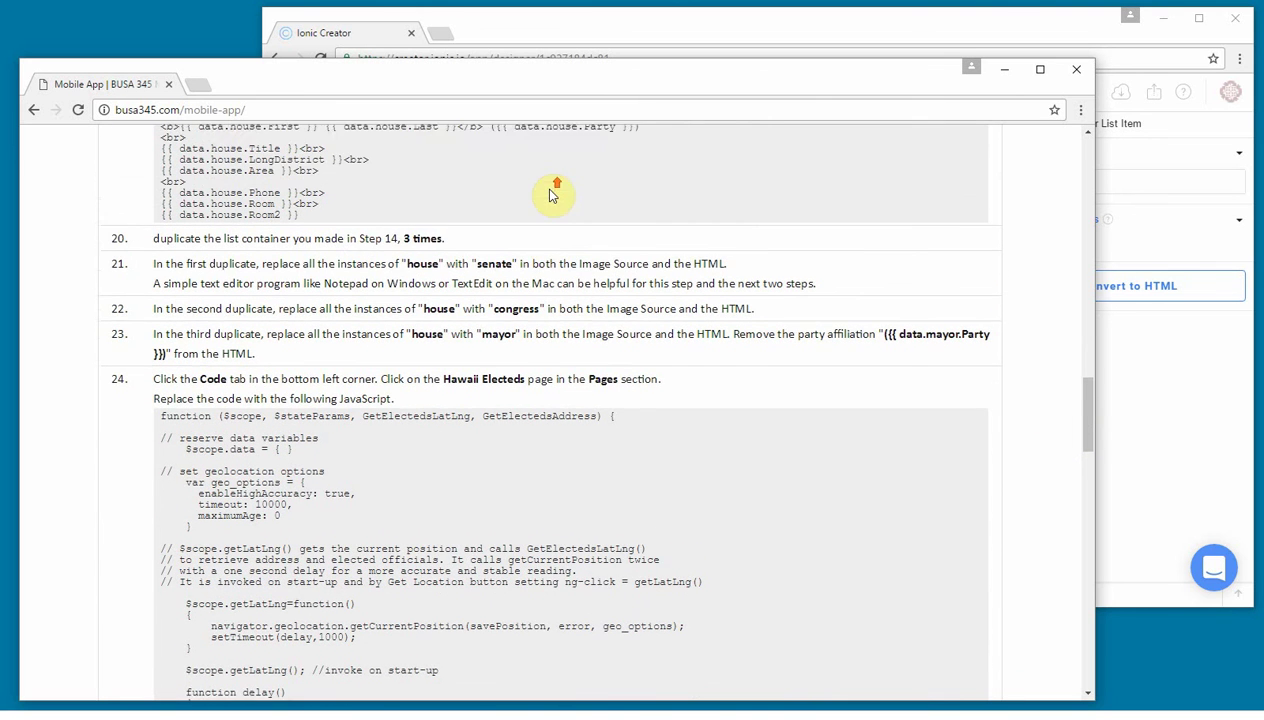
pyautogui.scroll(-1, 551, 192)
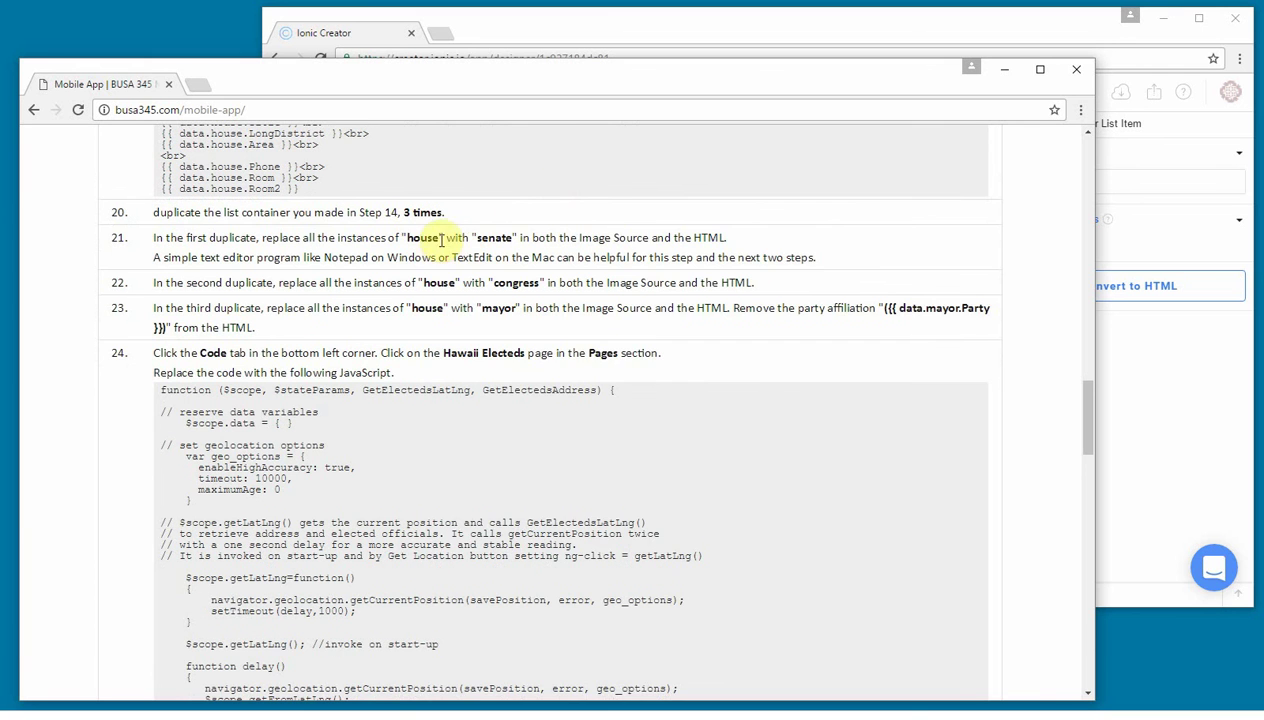
pyautogui.scroll(1, 506, 229)
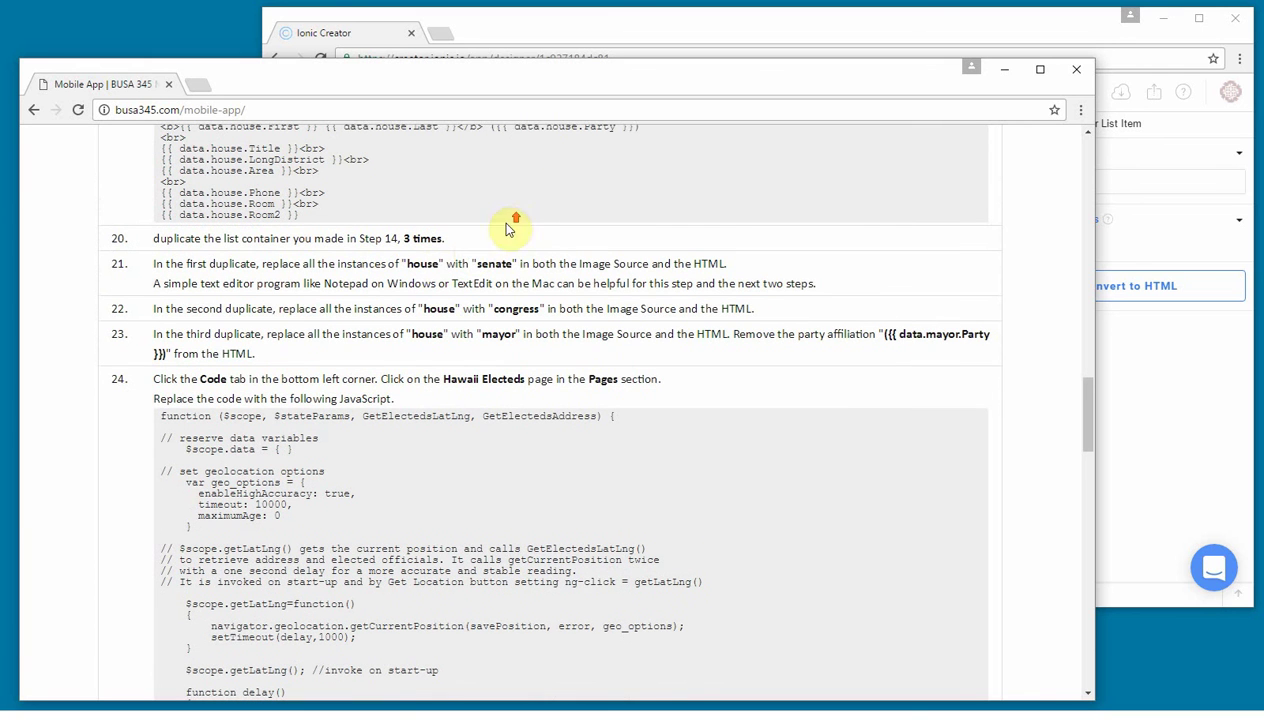
pyautogui.click(414, 263)
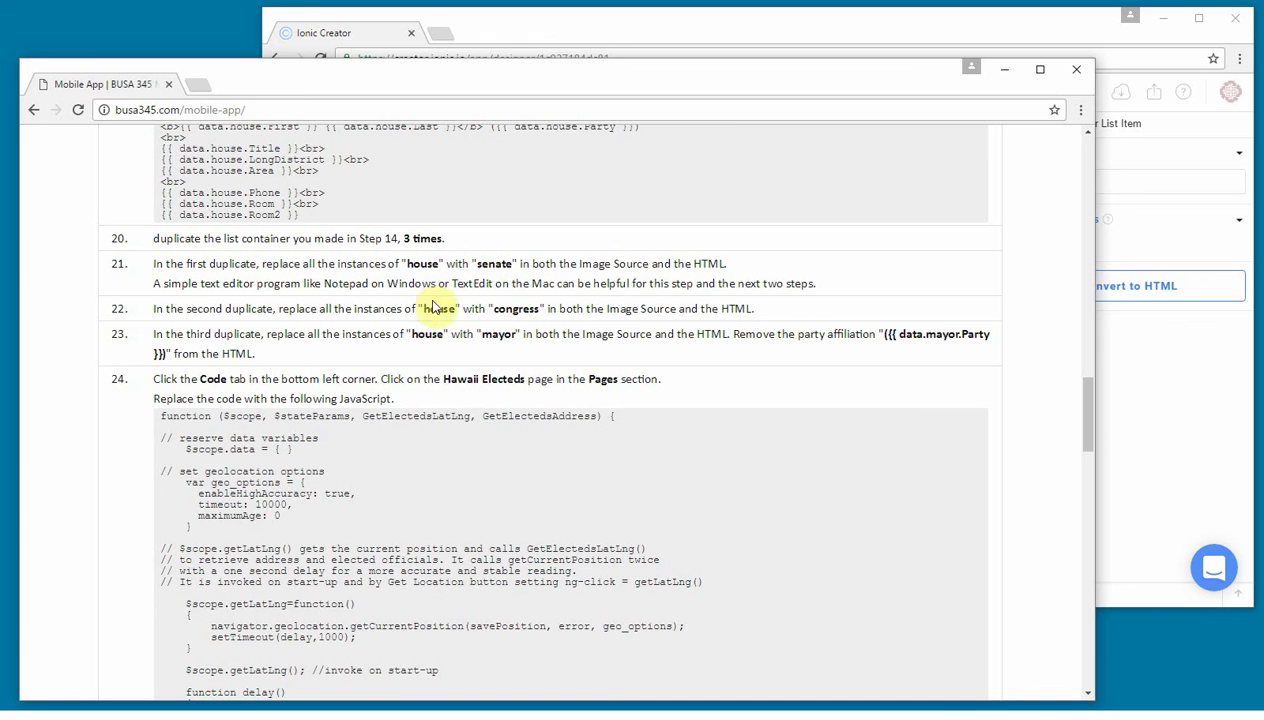
pyautogui.click(518, 303)
pyautogui.click(498, 334)
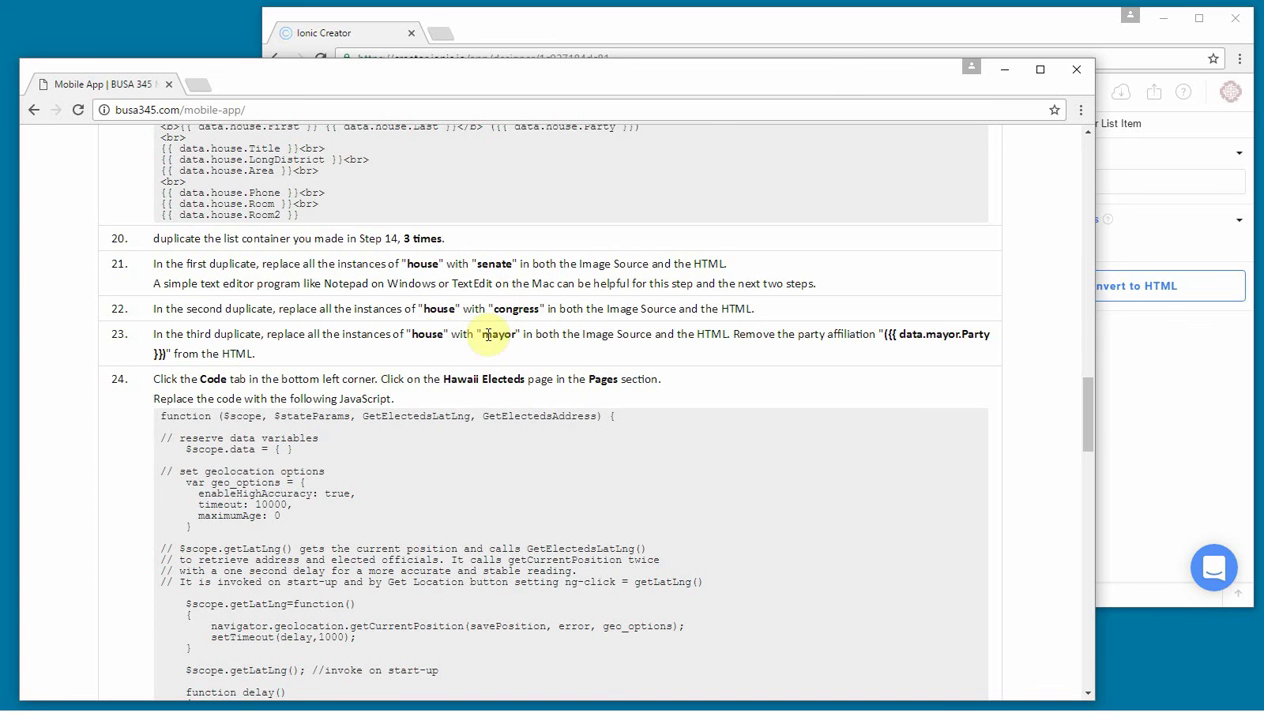
# Open a blank Notepad document and paste in the data.house HTML template copied from instruction 19.
pyautogui.click(936, 39)
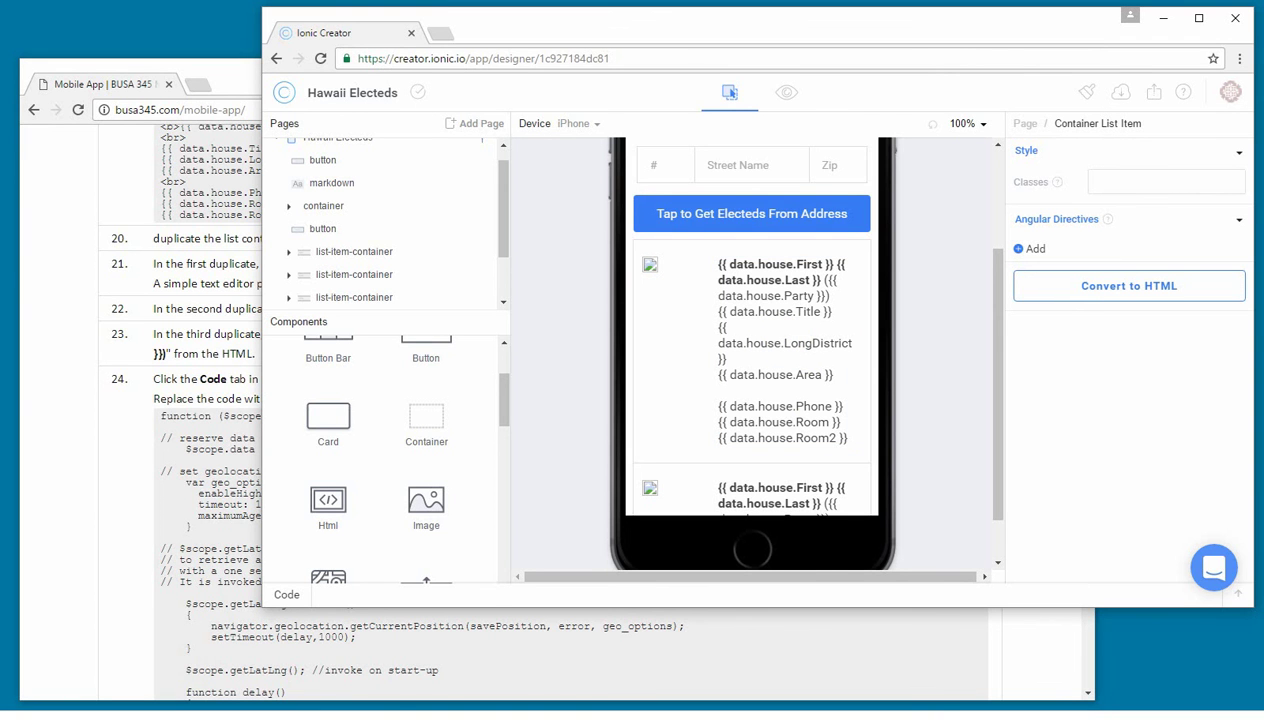
pyautogui.click(140, 715)
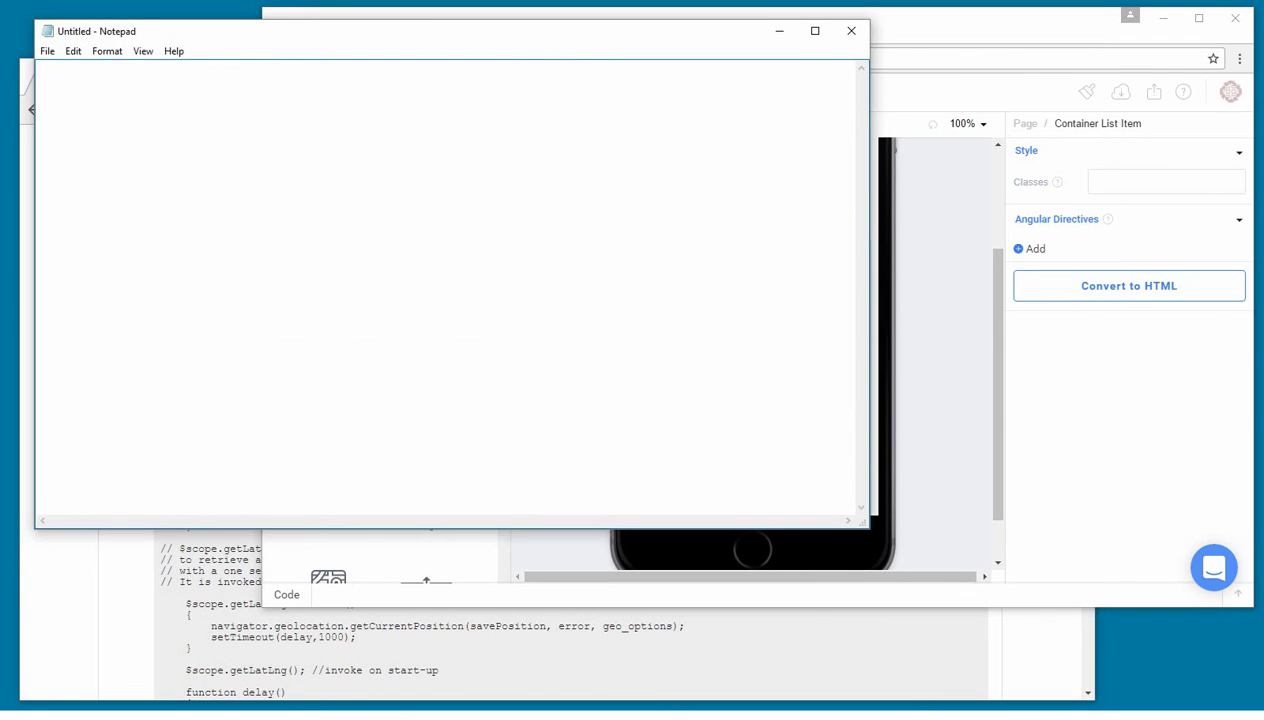
pyautogui.moveTo(367, 40); pyautogui.dragTo(650, 111)
pyautogui.click(120, 185)
pyautogui.scroll(1, 409, 189)
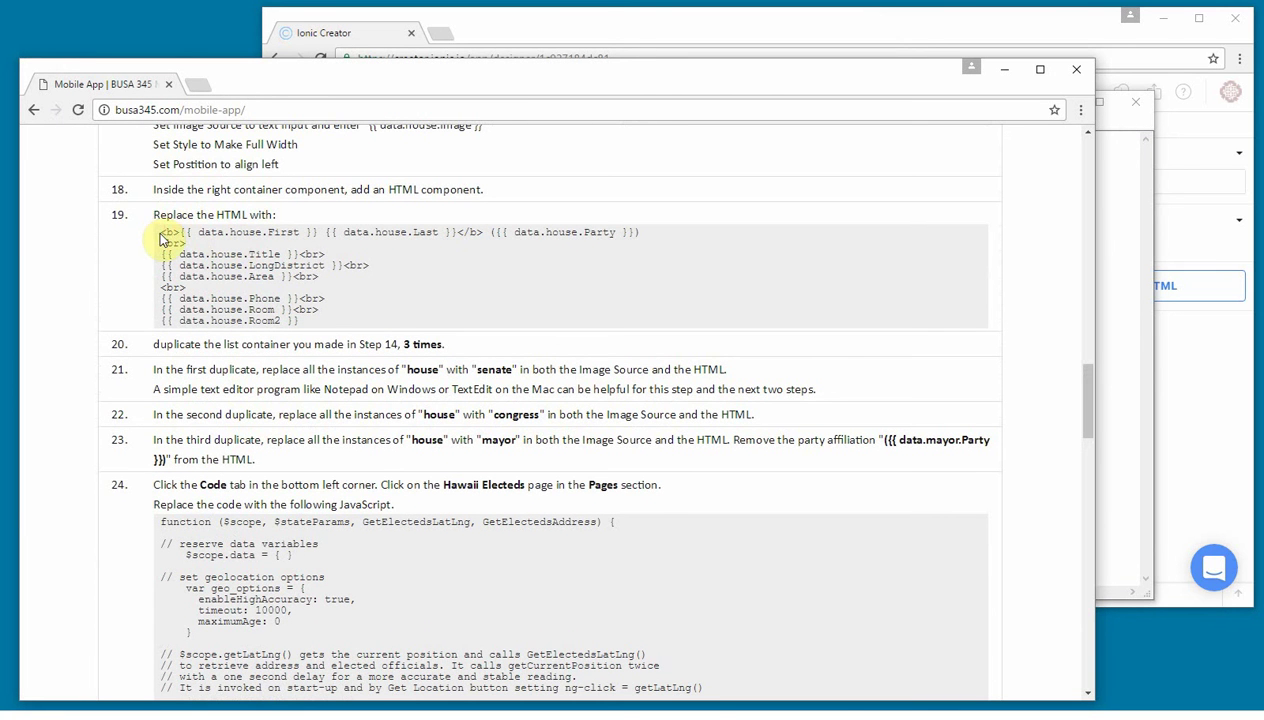
pyautogui.moveTo(160, 232); pyautogui.dragTo(330, 318)
pyautogui.rightClick(314, 284)
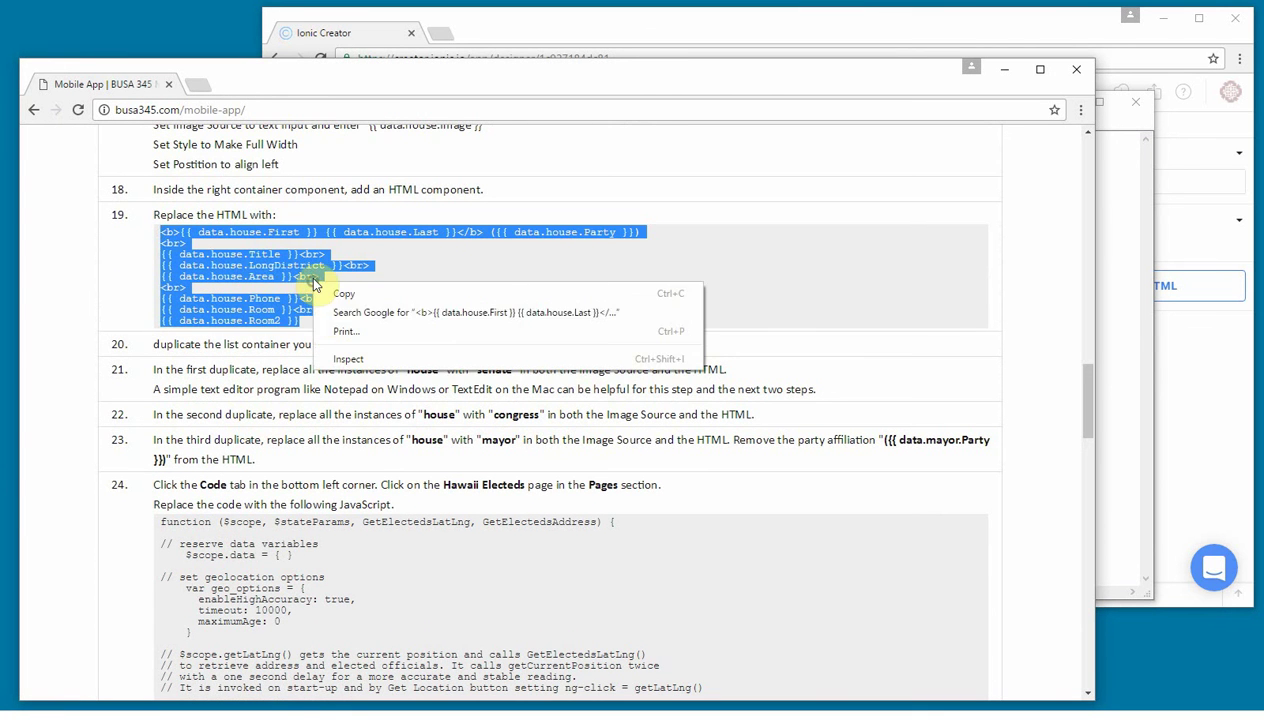
pyautogui.click(342, 293)
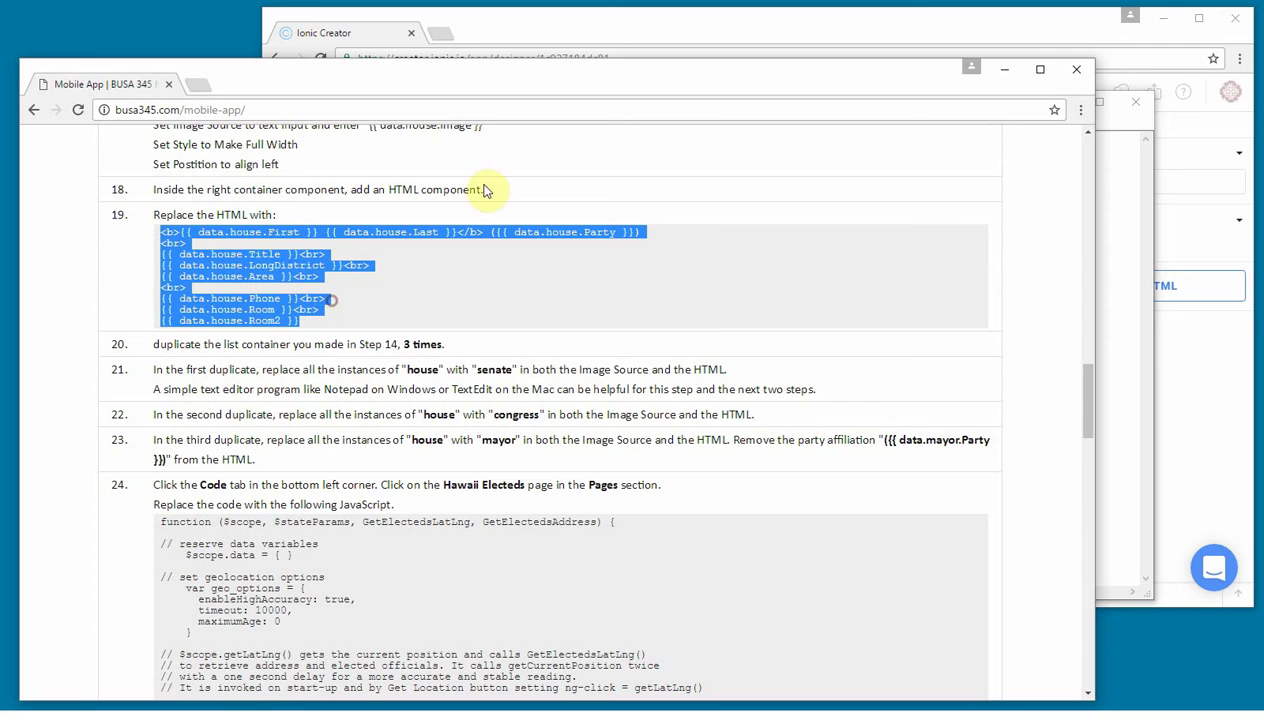
pyautogui.click(1117, 190)
pyautogui.rightClick(739, 189)
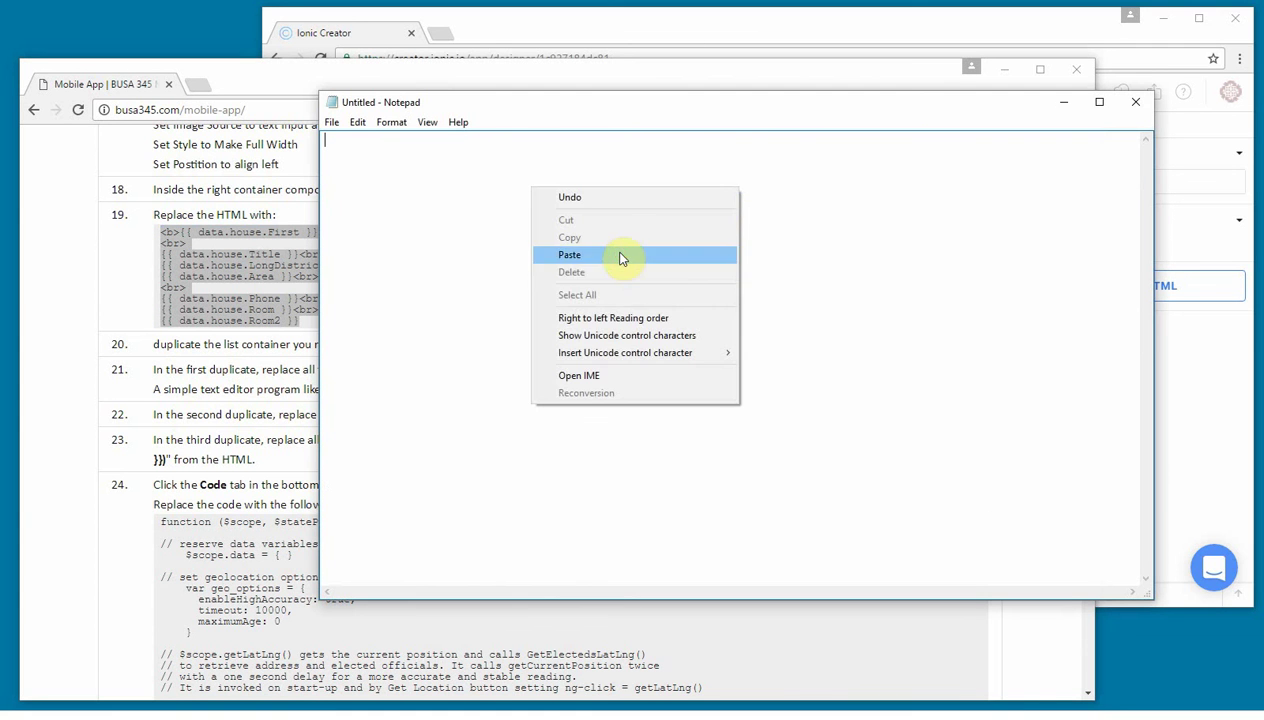
pyautogui.click(621, 257)
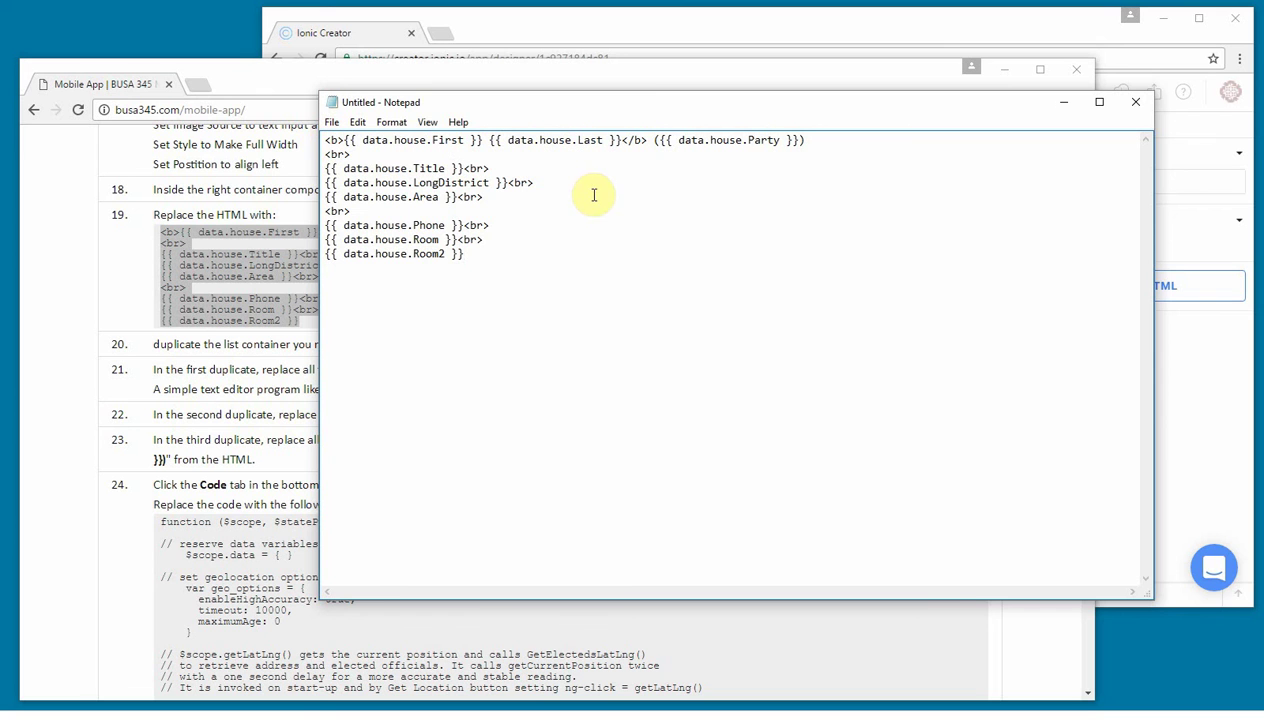
# Replace all instances of "house" with "senate" in the Notepad template.
pyautogui.hotkey('ctrl', 'h')
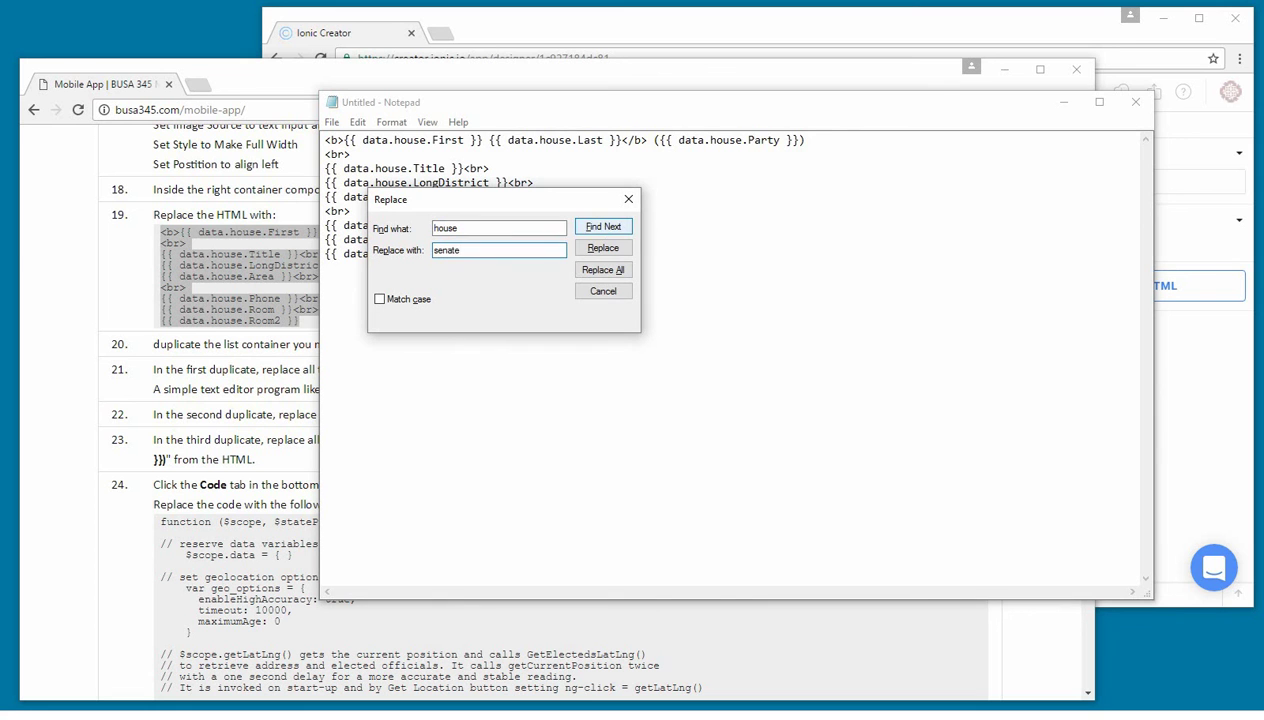
pyautogui.click(598, 269)
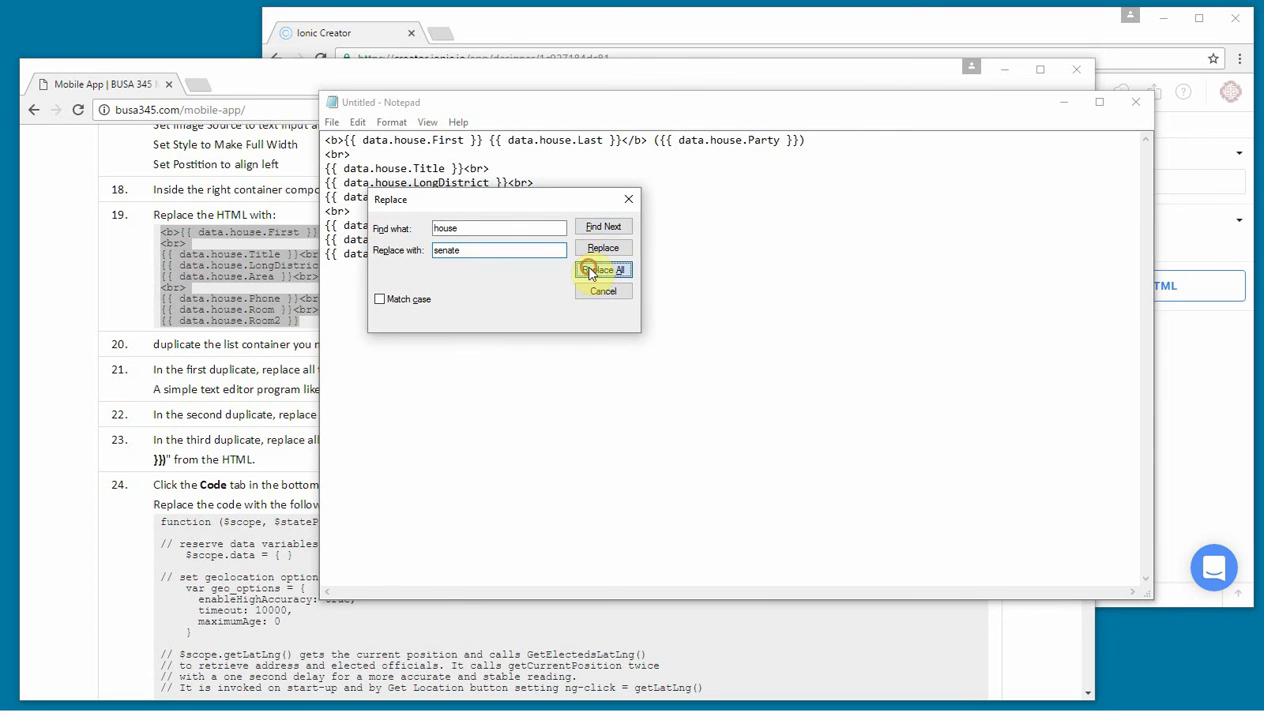
pyautogui.click(630, 202)
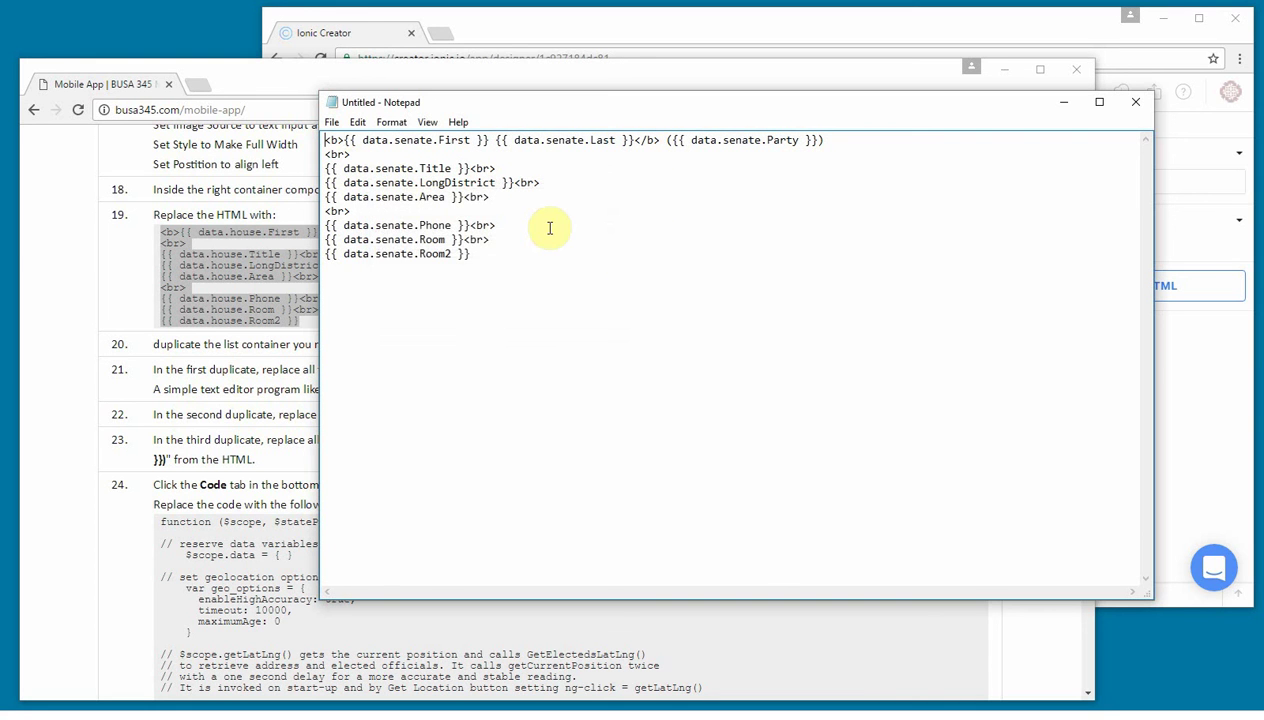
# Replace the code of the HTML component in Ionic Creator's first duplicate list container with the data.senate template from Notepad.
pyautogui.hotkey('ctrl', 'a')
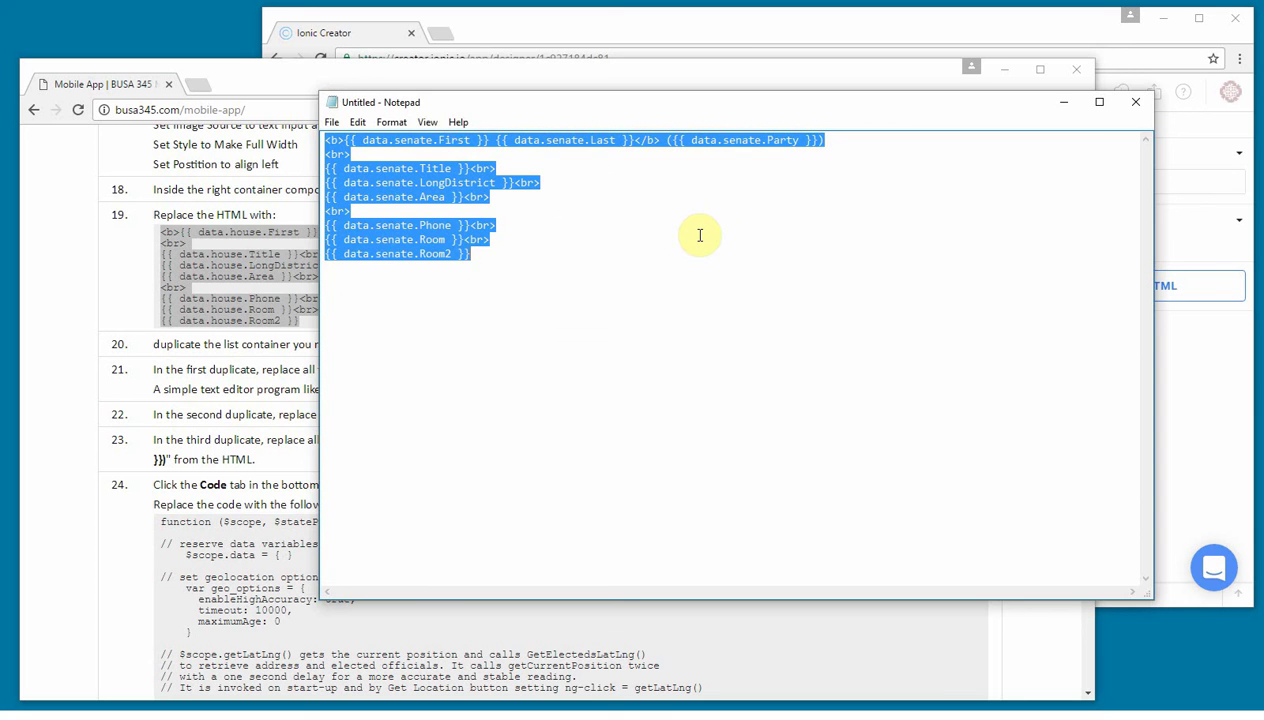
pyautogui.click(720, 28)
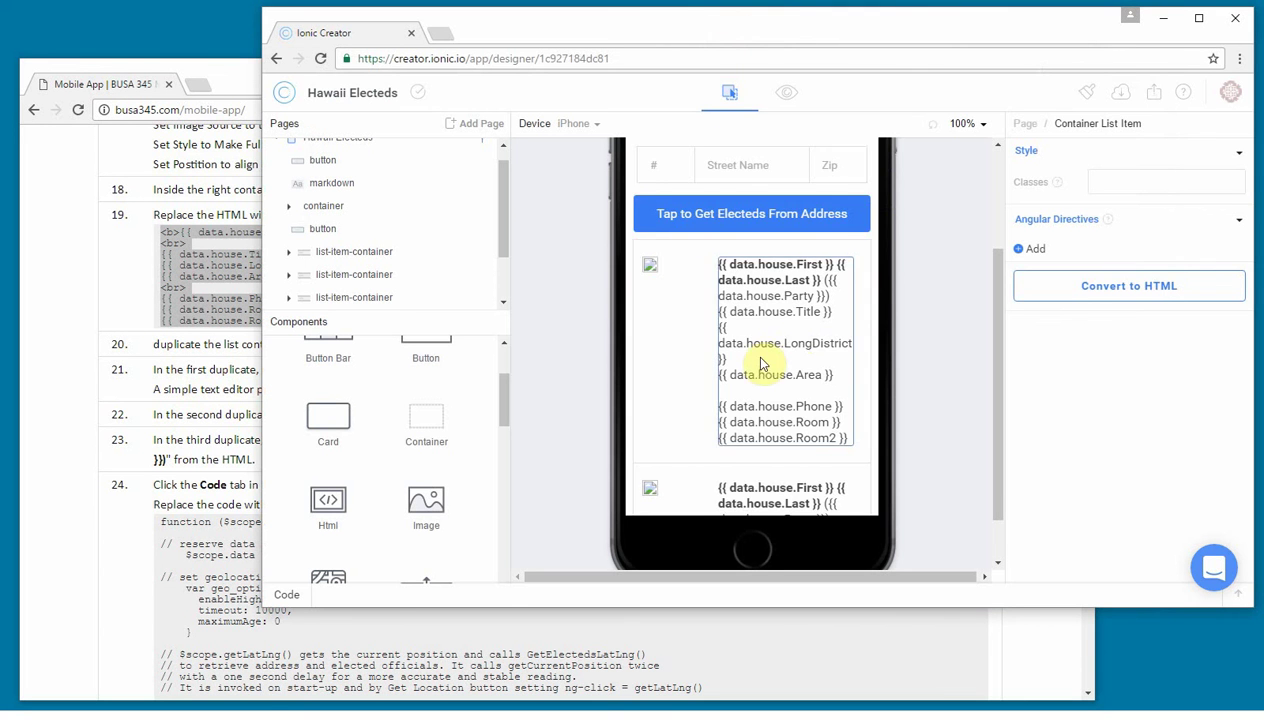
pyautogui.scroll(-3, 760, 365)
pyautogui.click(756, 324)
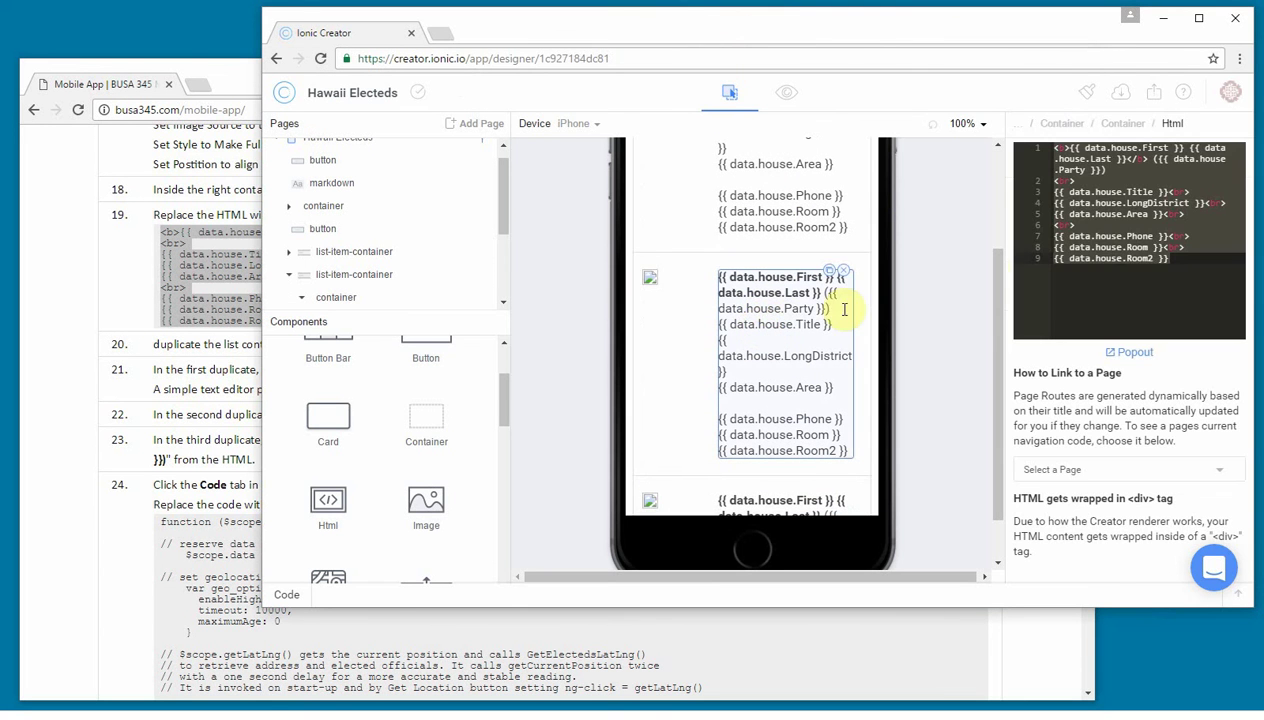
pyautogui.click(1178, 258)
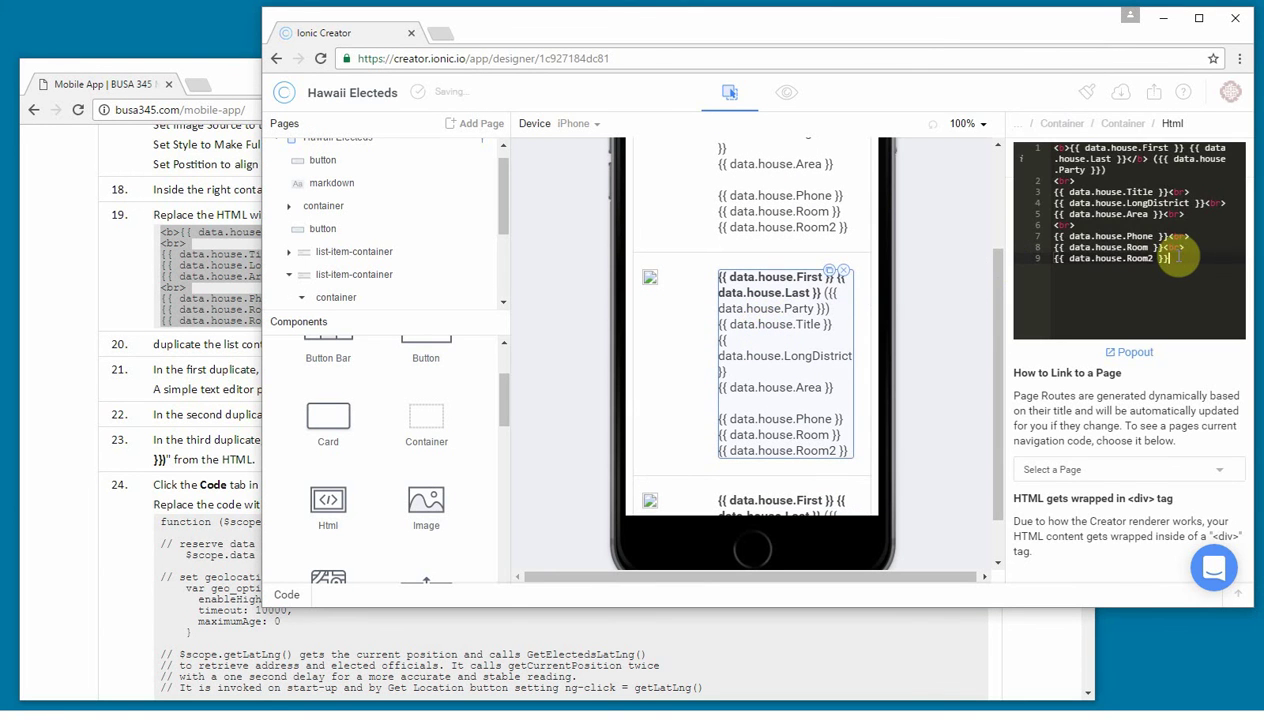
pyautogui.hotkey('ctrl', 'a')
pyautogui.press('Delete')
pyautogui.hotkey('ctrl', 'v')
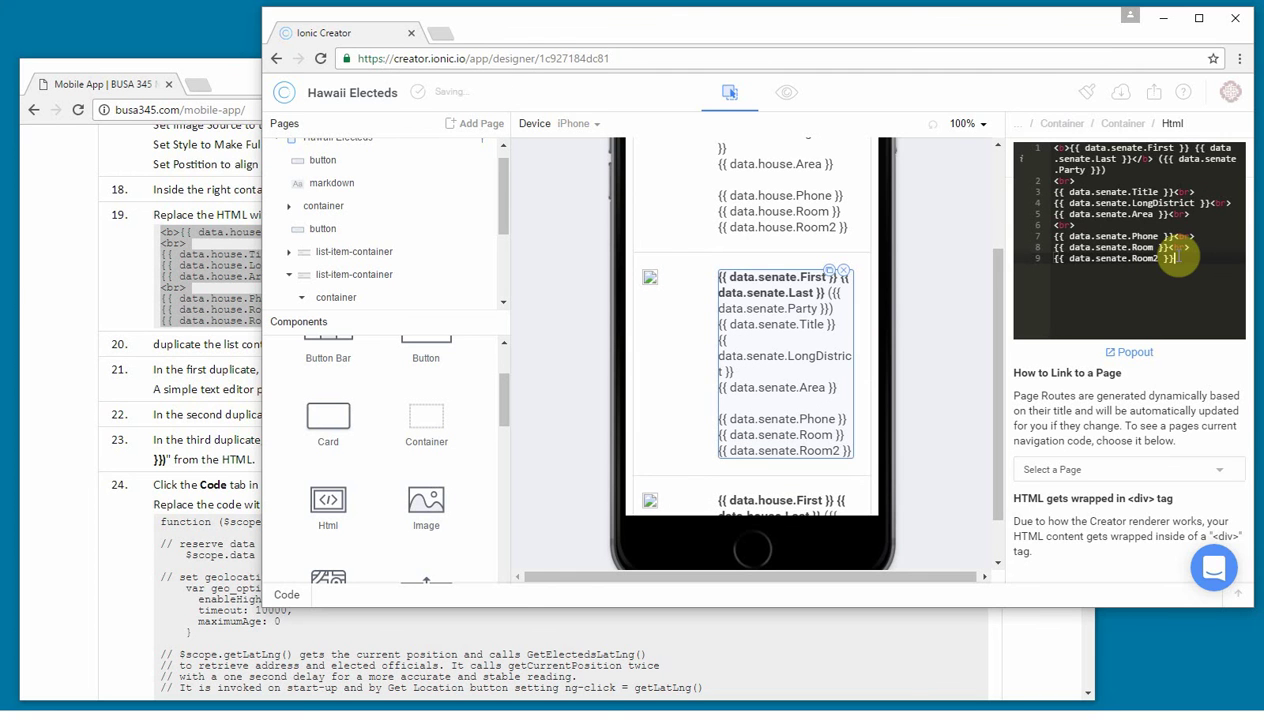
# Replace "house" with "senate" in the first duplicate's Image Source and select the HTML component in the second duplicate.
pyautogui.click(648, 284)
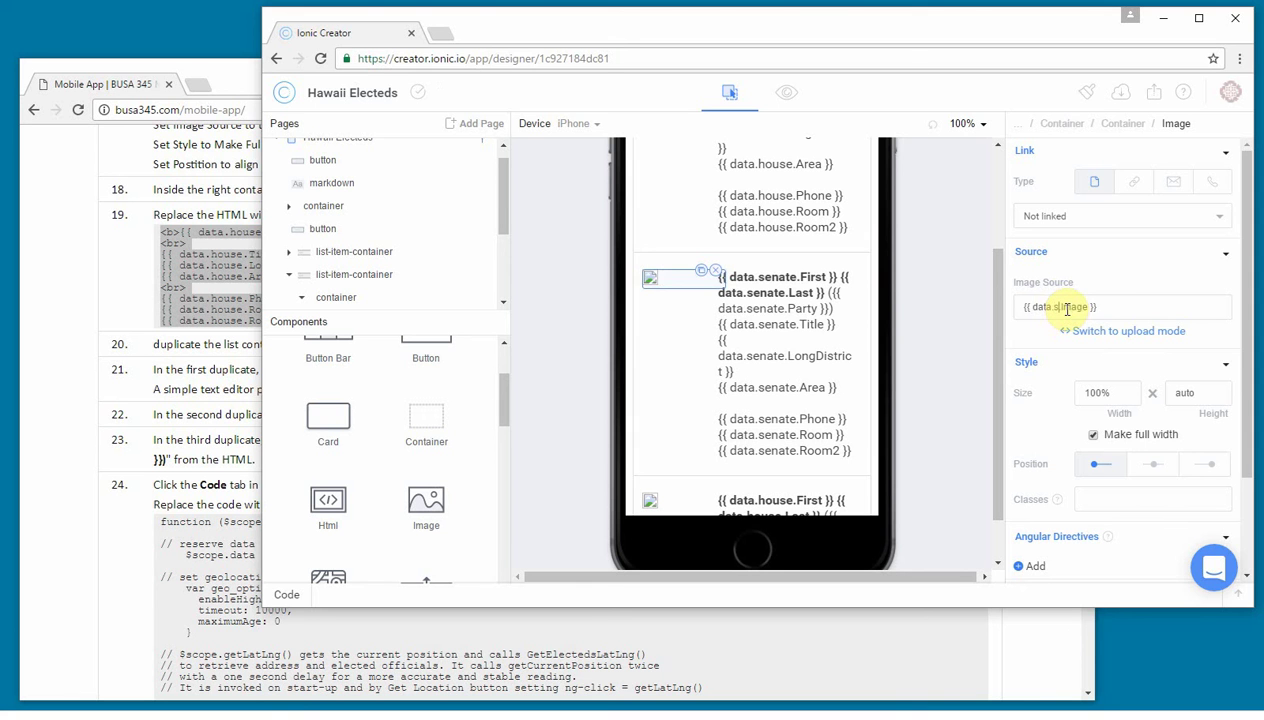
pyautogui.scroll(-3, 742, 365)
pyautogui.click(757, 340)
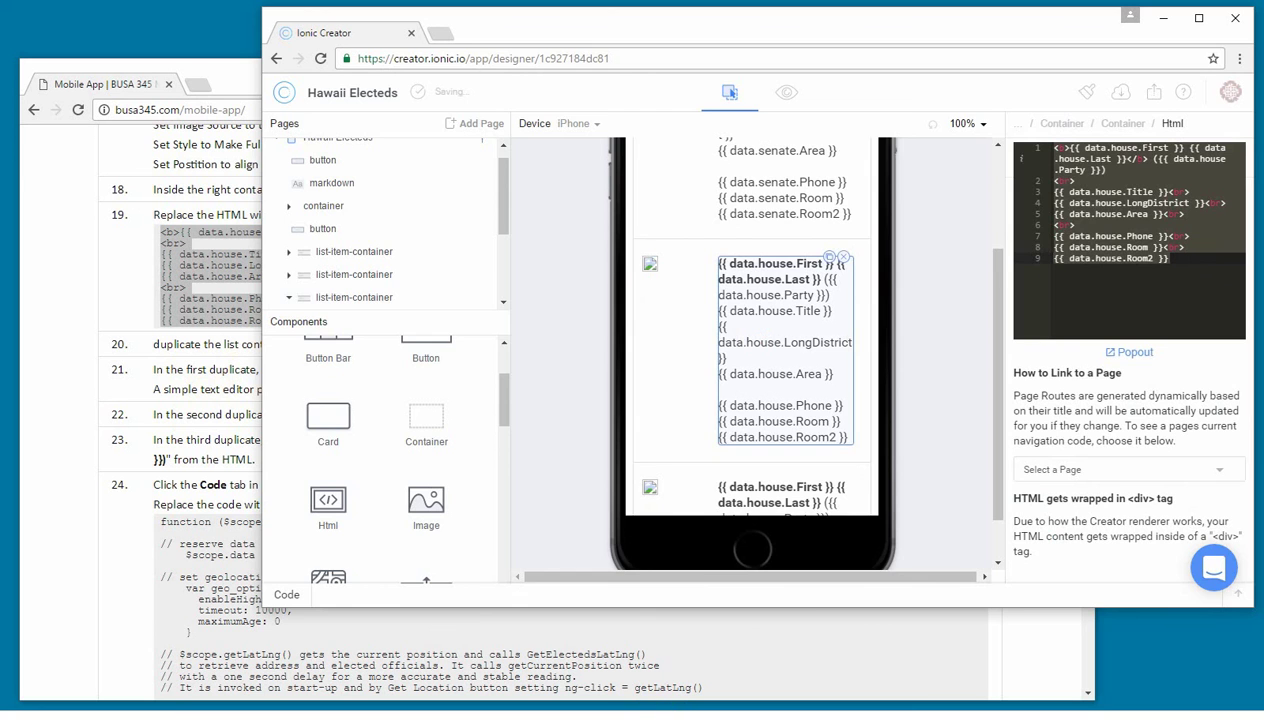
# Switch to Notepad and replace all instances of "senate" with "congress" in the template.
pyautogui.hotkey('alt', 'Tab')
pyautogui.click(662, 364)
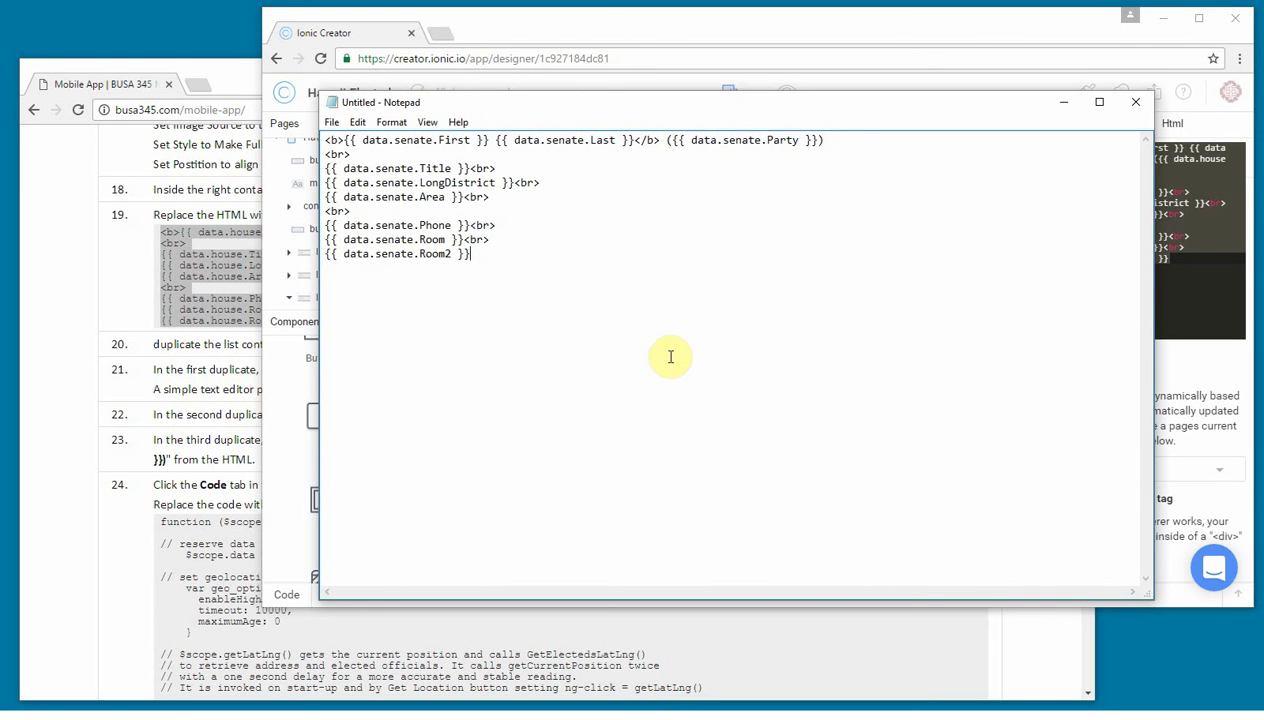
pyautogui.hotkey('ctrl', 'h')
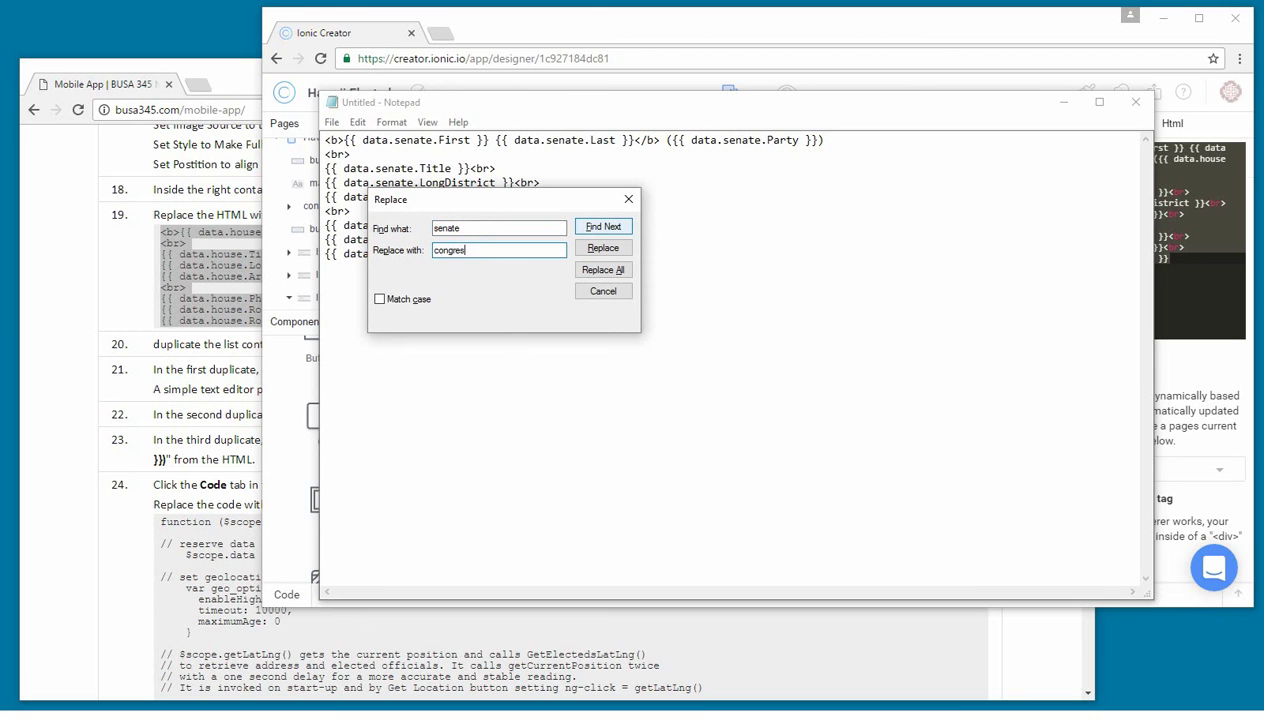
pyautogui.click(603, 270)
pyautogui.click(628, 199)
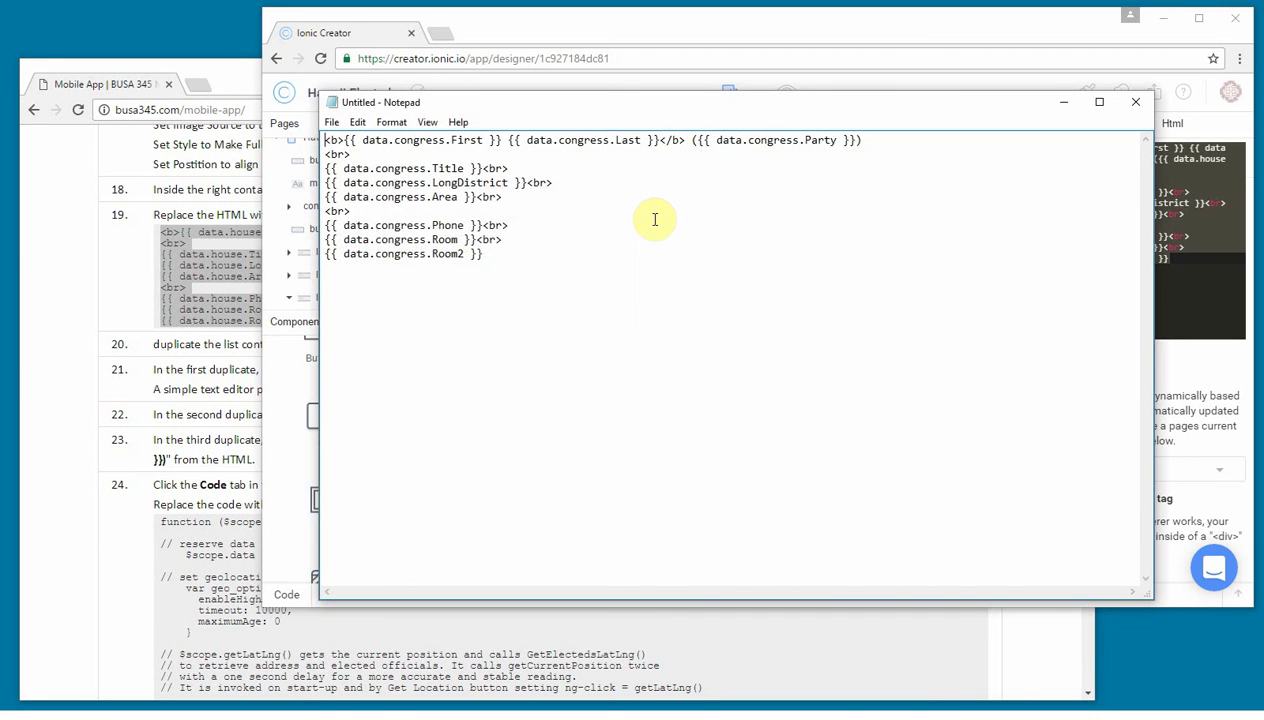
# Replace the code of the HTML component in Ionic Creator's second duplicate list container with the data.congress template from Notepad.
pyautogui.hotkey('ctrl', 'a')
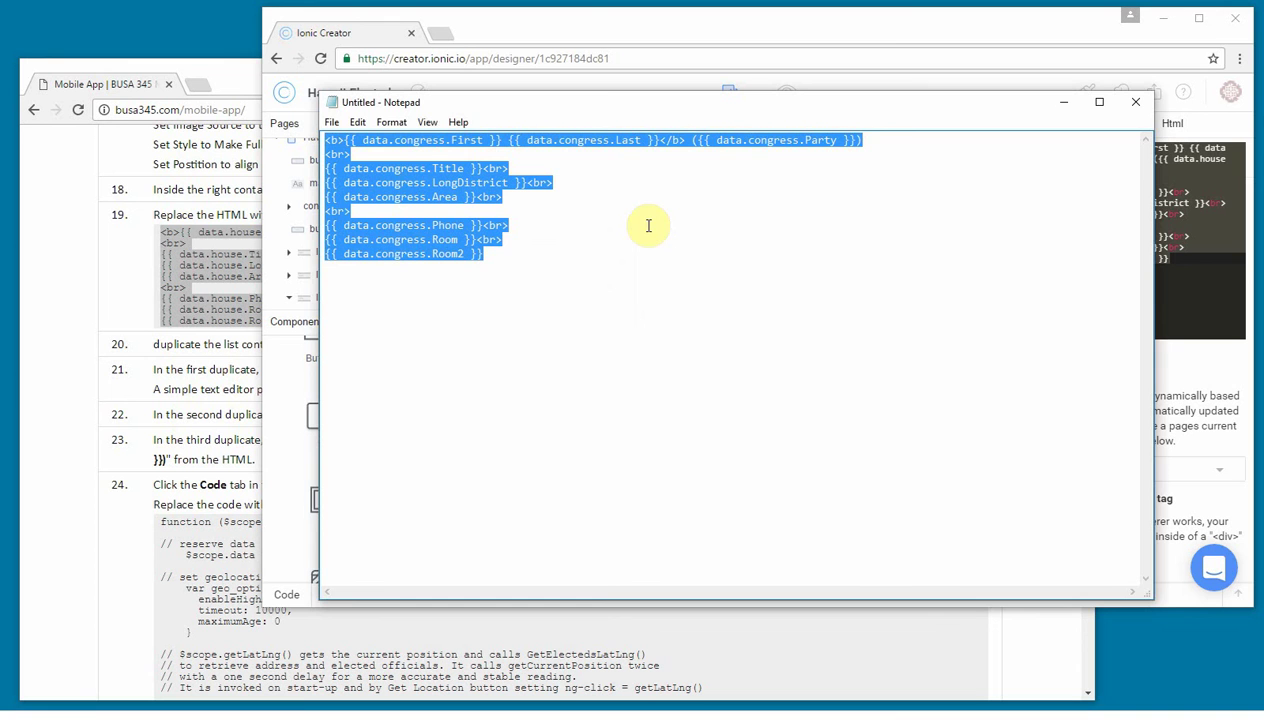
pyautogui.click(872, 28)
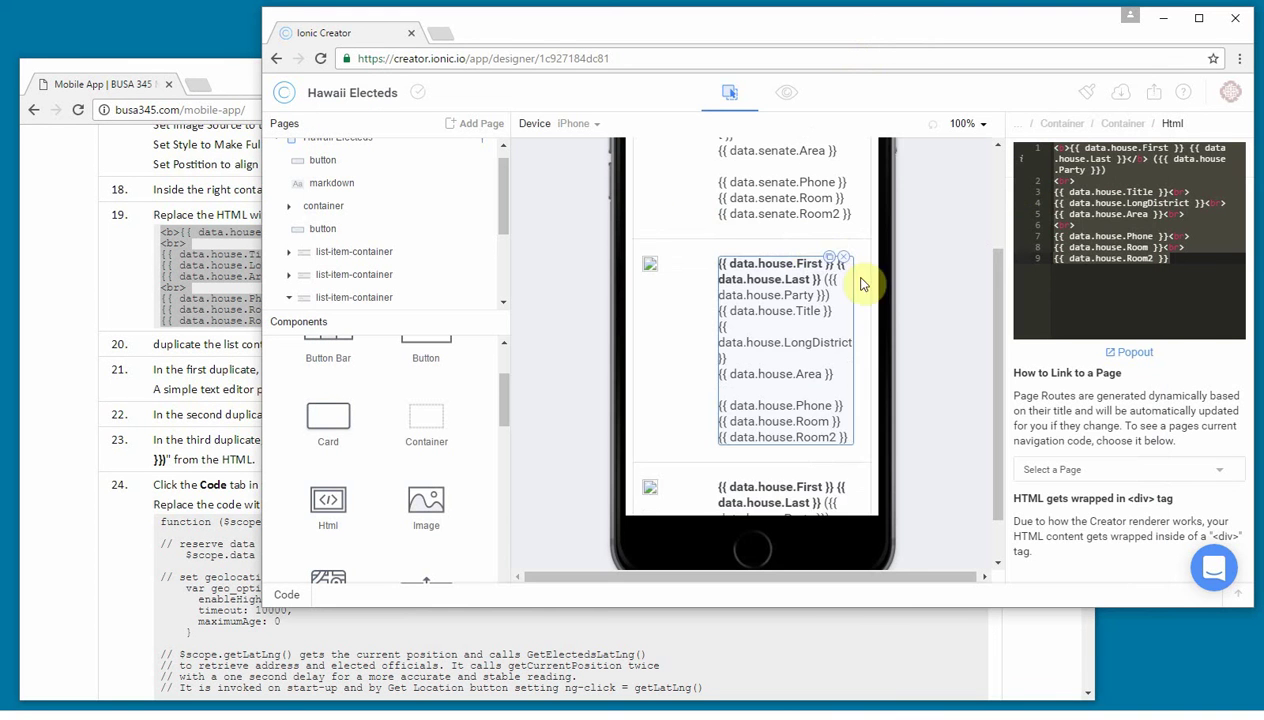
pyautogui.scroll(-2, 812, 330)
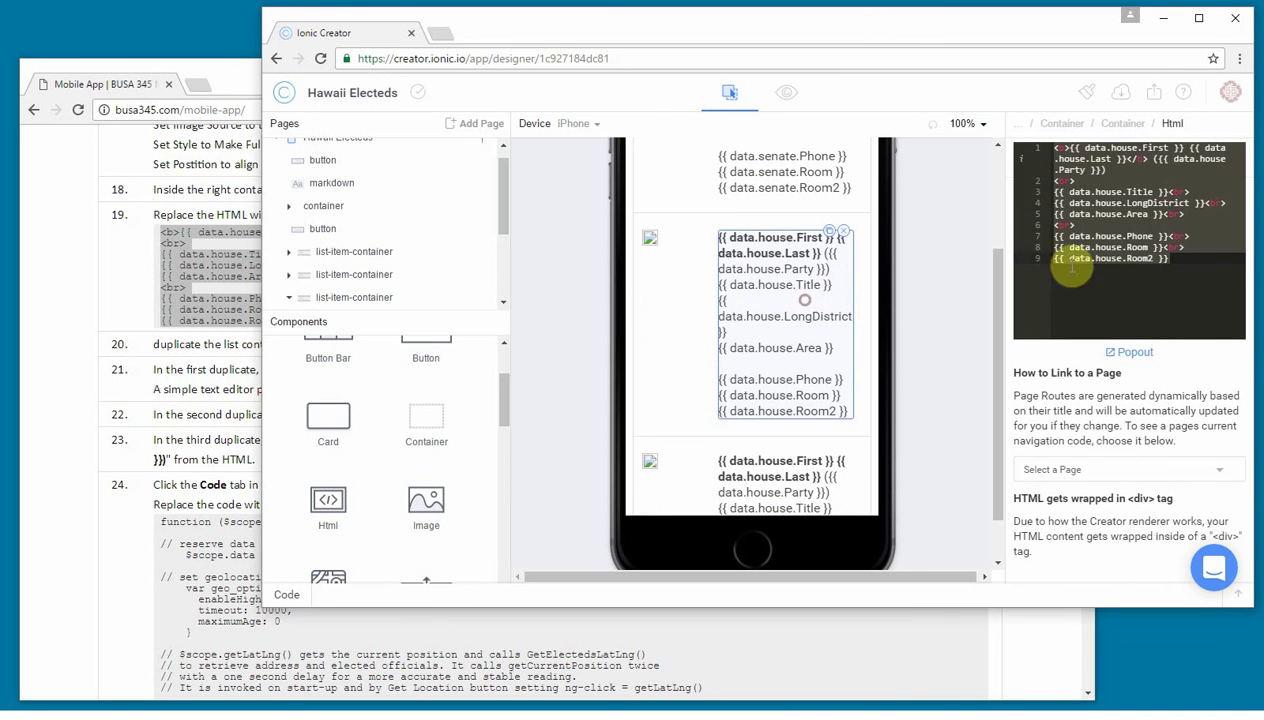
pyautogui.click(1176, 238)
pyautogui.hotkey('ctrl', 'a')
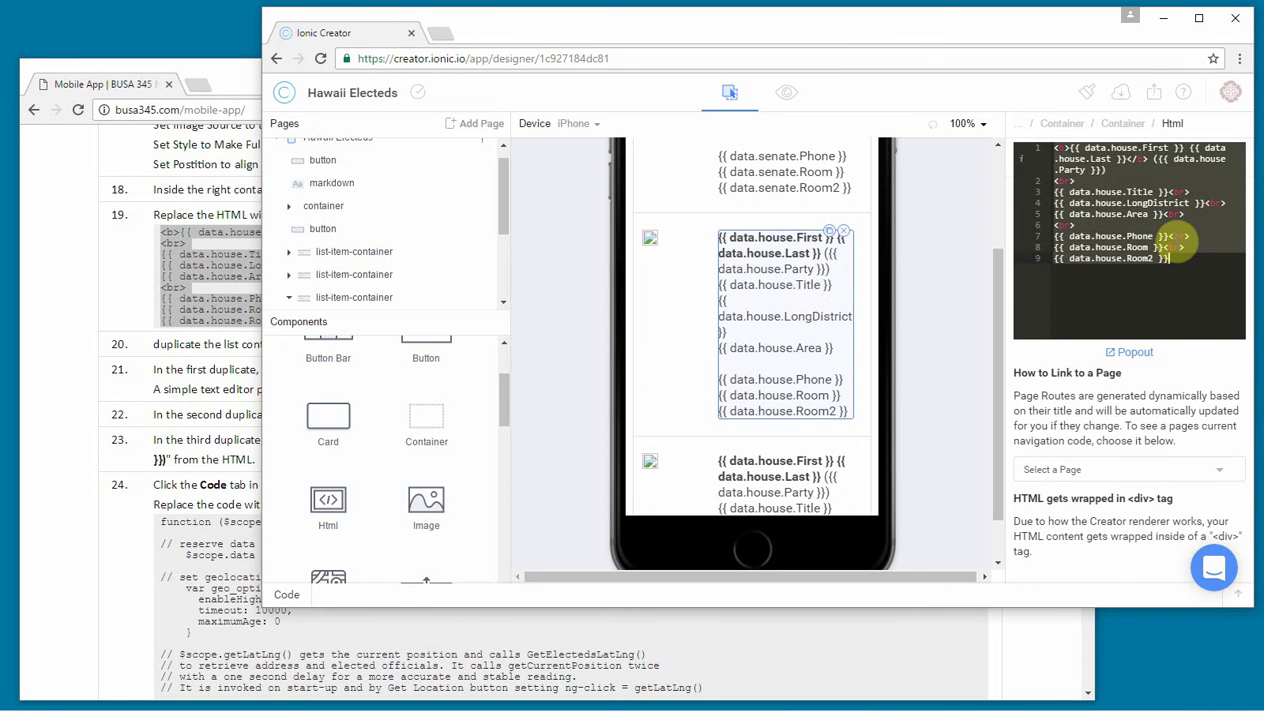
pyautogui.hotkey('ctrl', 'v')
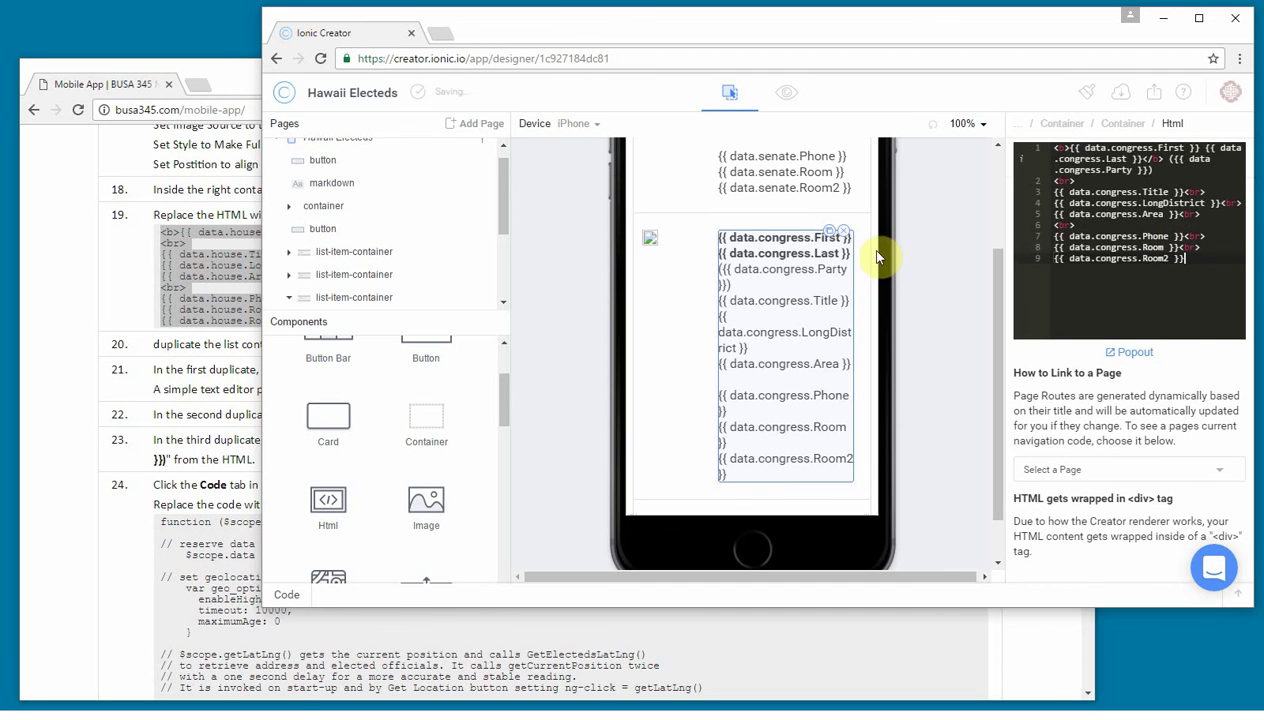
# Set the second duplicate's Image Source to {{ data.congress.Image }} and select the HTML component in the third duplicate.
pyautogui.click(652, 242)
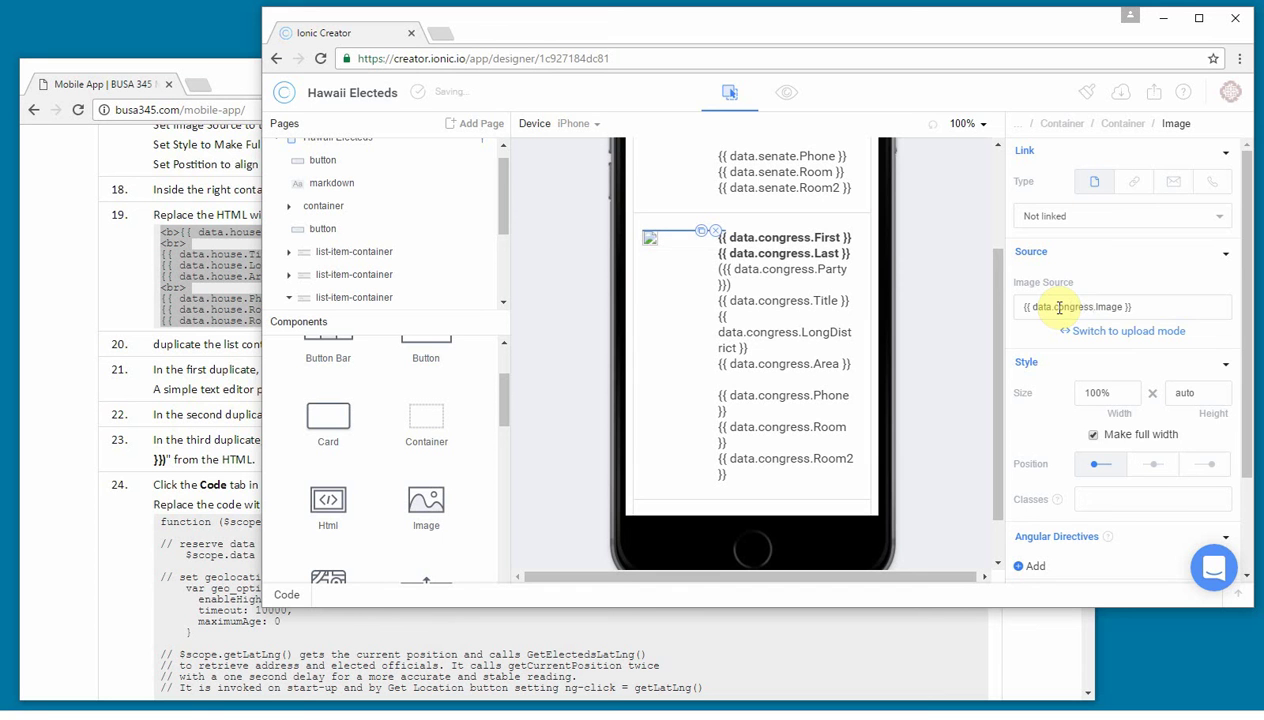
pyautogui.click(765, 330)
pyautogui.scroll(-1, 785, 340)
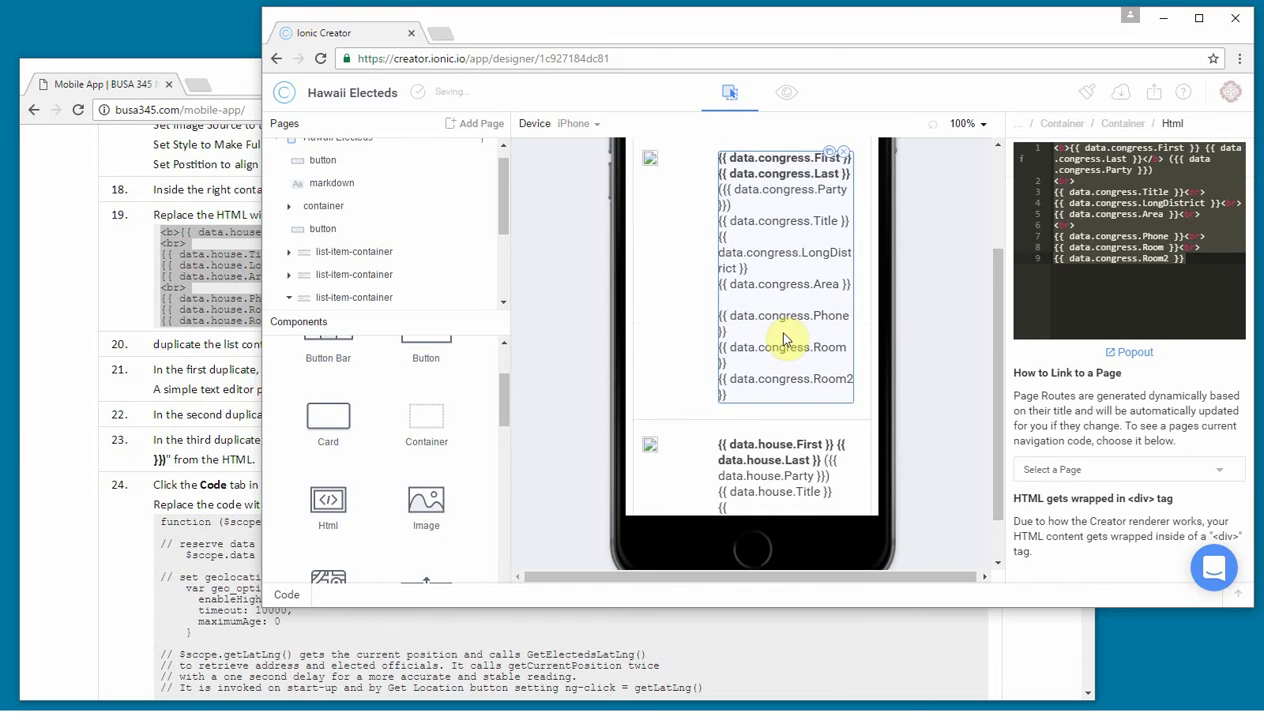
pyautogui.scroll(-2, 785, 340)
pyautogui.click(784, 330)
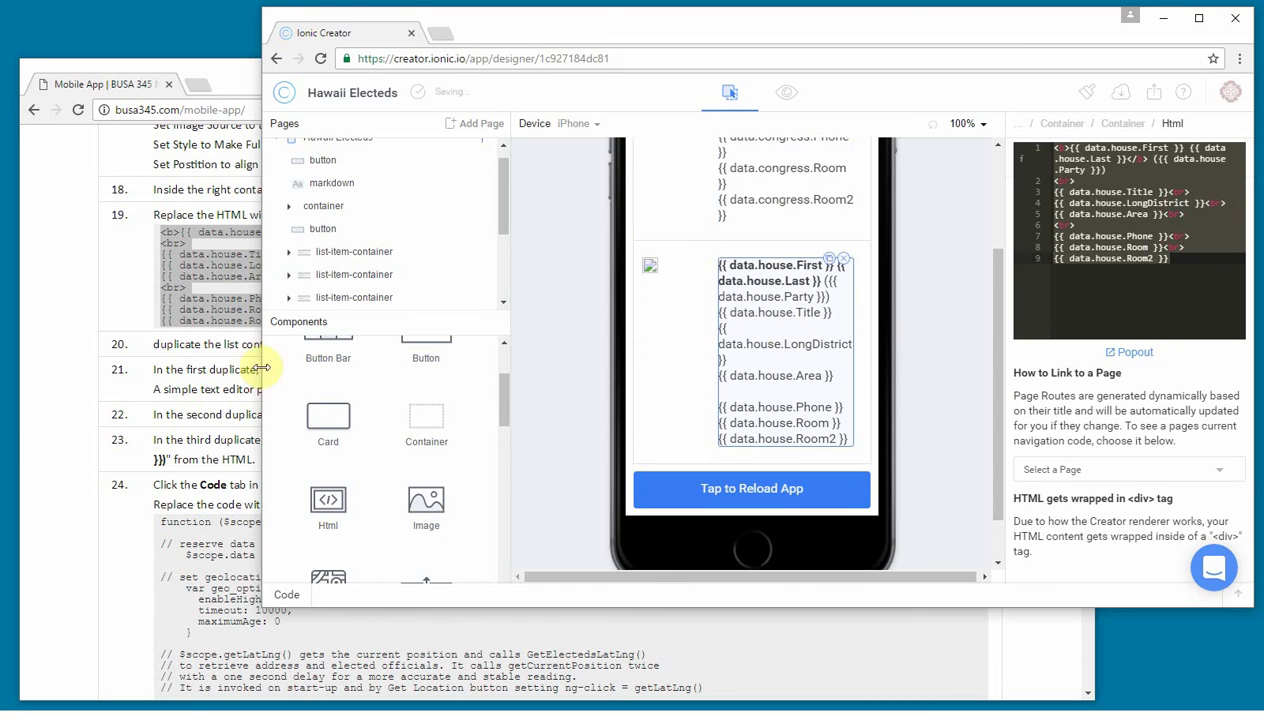
# In Notepad, replace all instances of "congress" with "mayor" and remove the party affiliation "({{ data.mayor.Party }})" from the template.
pyautogui.click(262, 716)
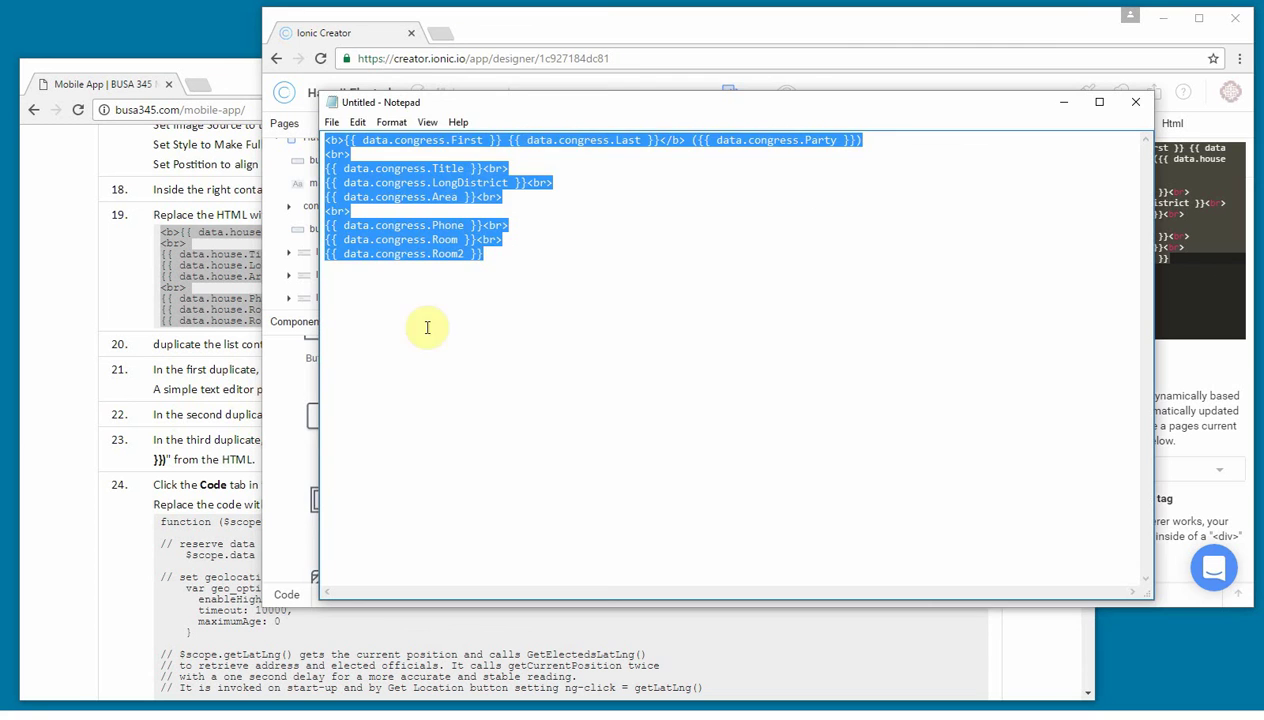
pyautogui.click(598, 281)
pyautogui.hotkey('ctrl', 'h')
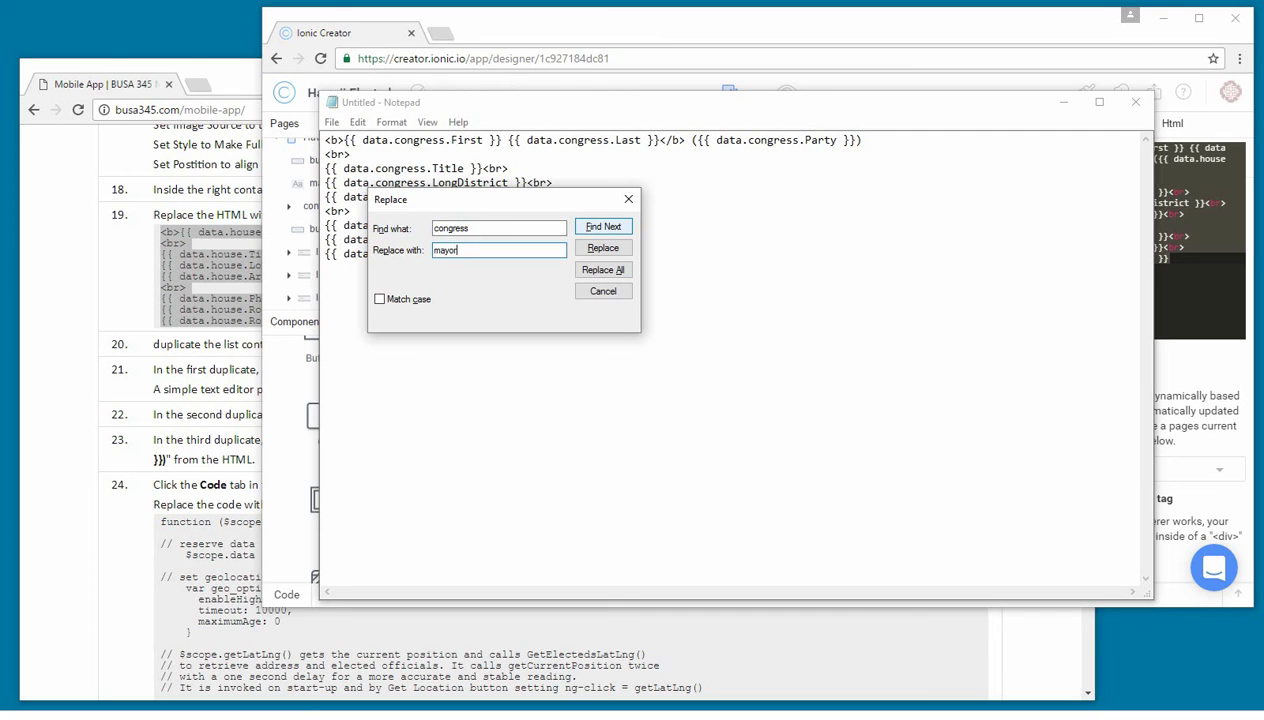
pyautogui.click(610, 270)
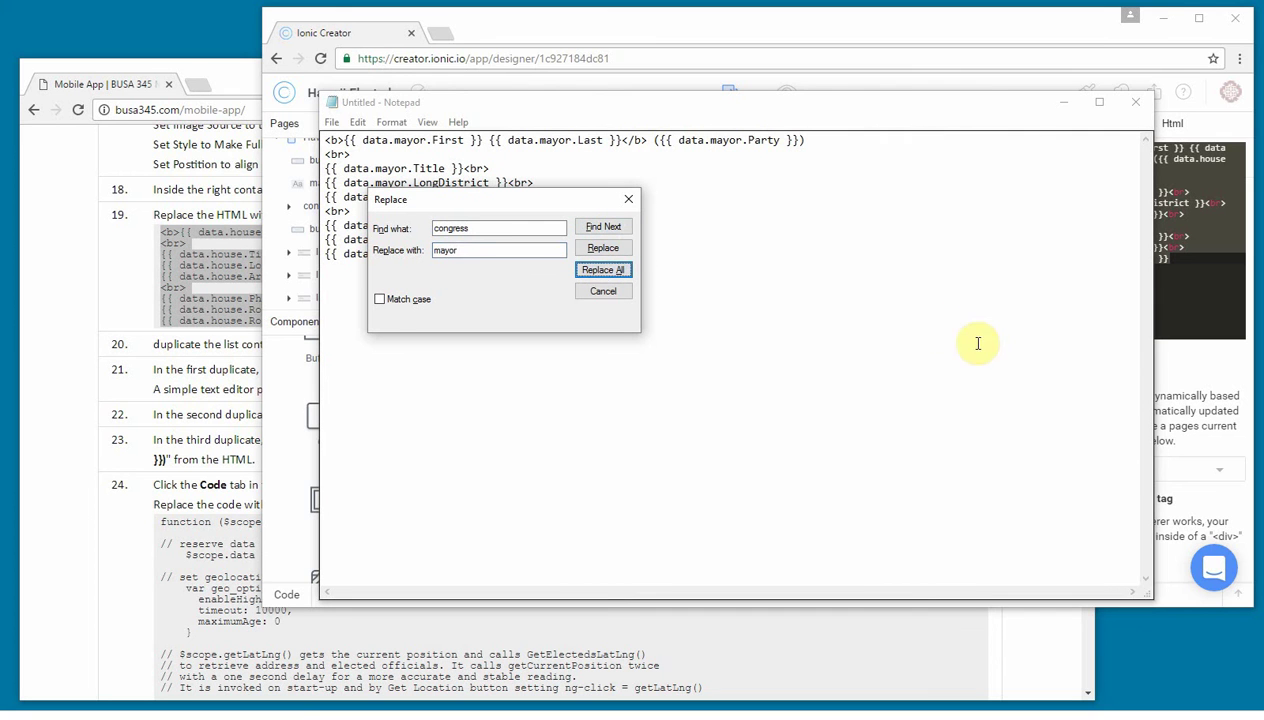
pyautogui.click(629, 200)
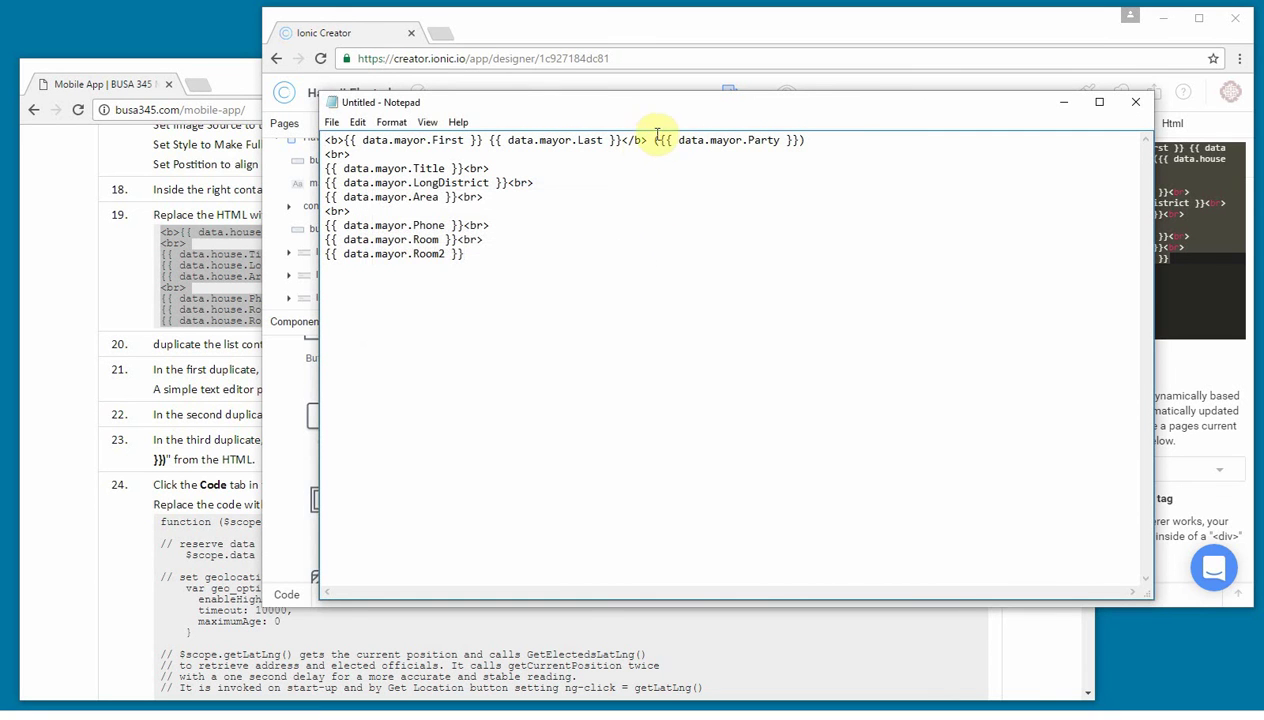
pyautogui.moveTo(650, 140); pyautogui.dragTo(807, 141)
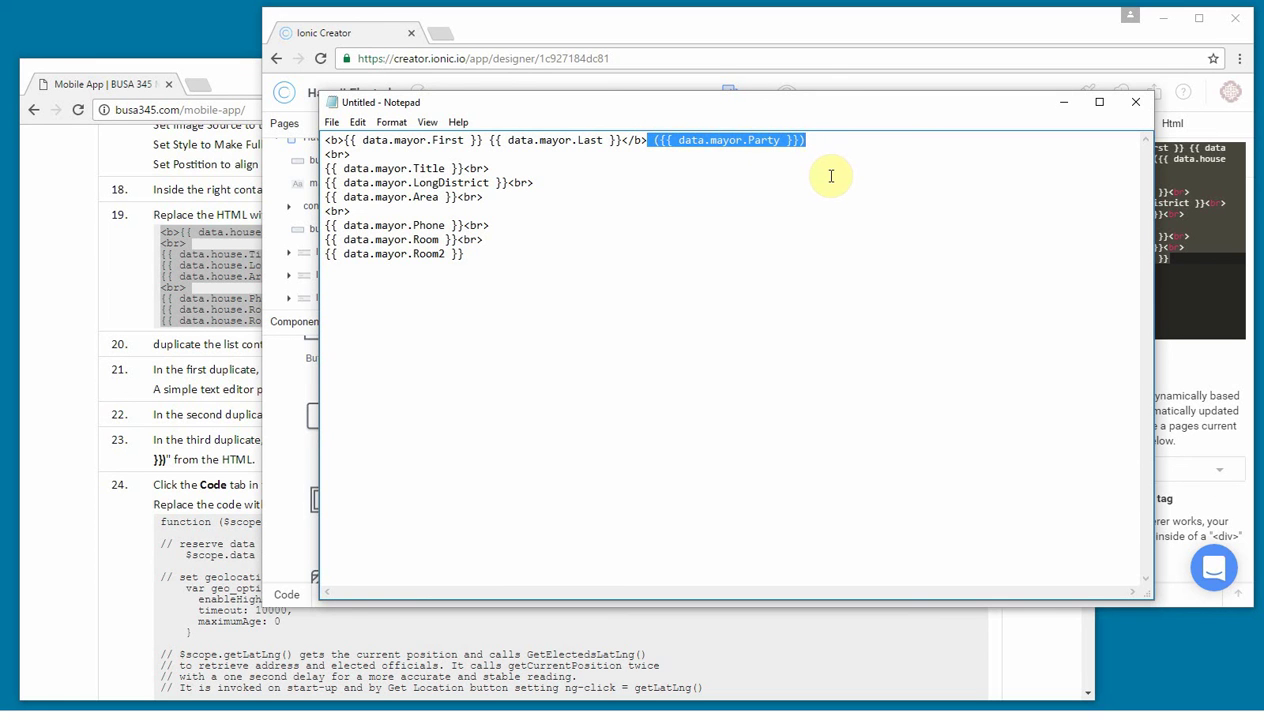
pyautogui.press('Delete')
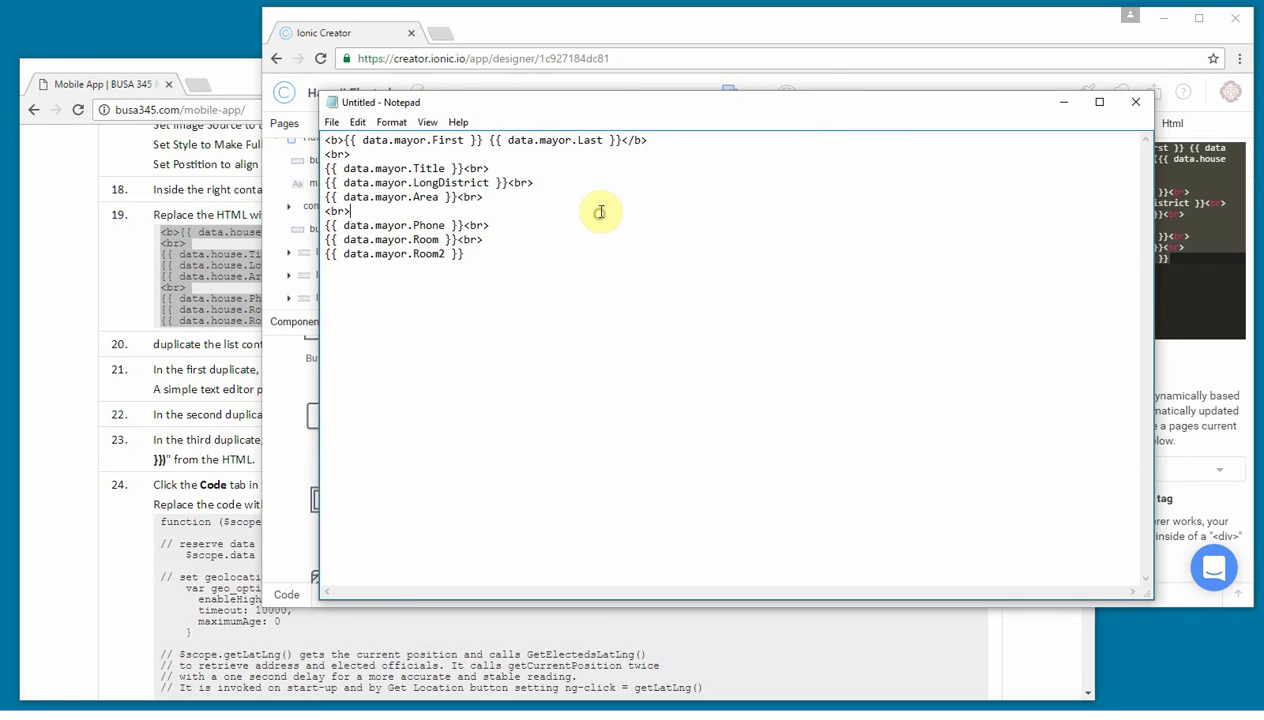
# Replace the code of the HTML component in Ionic Creator's third duplicate list container with the data.mayor template from Notepad.
pyautogui.hotkey('ctrl', 'a')
pyautogui.hotkey('ctrl', 'c')
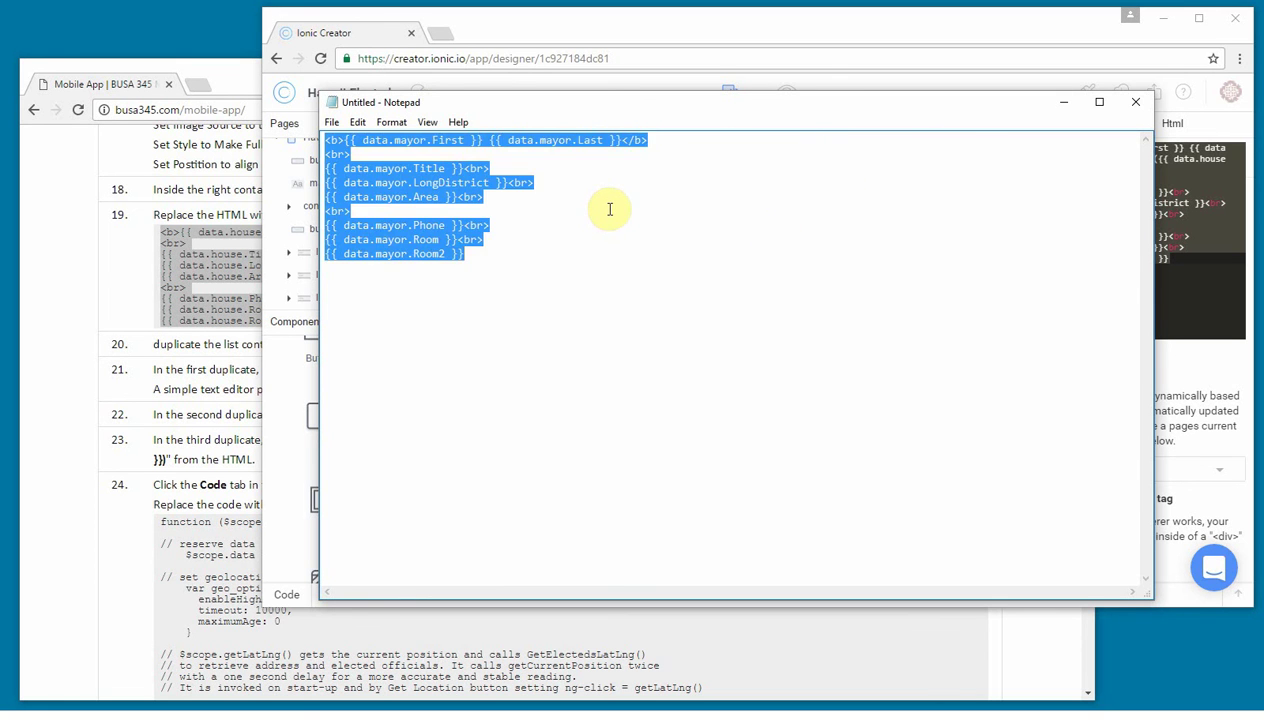
pyautogui.click(895, 29)
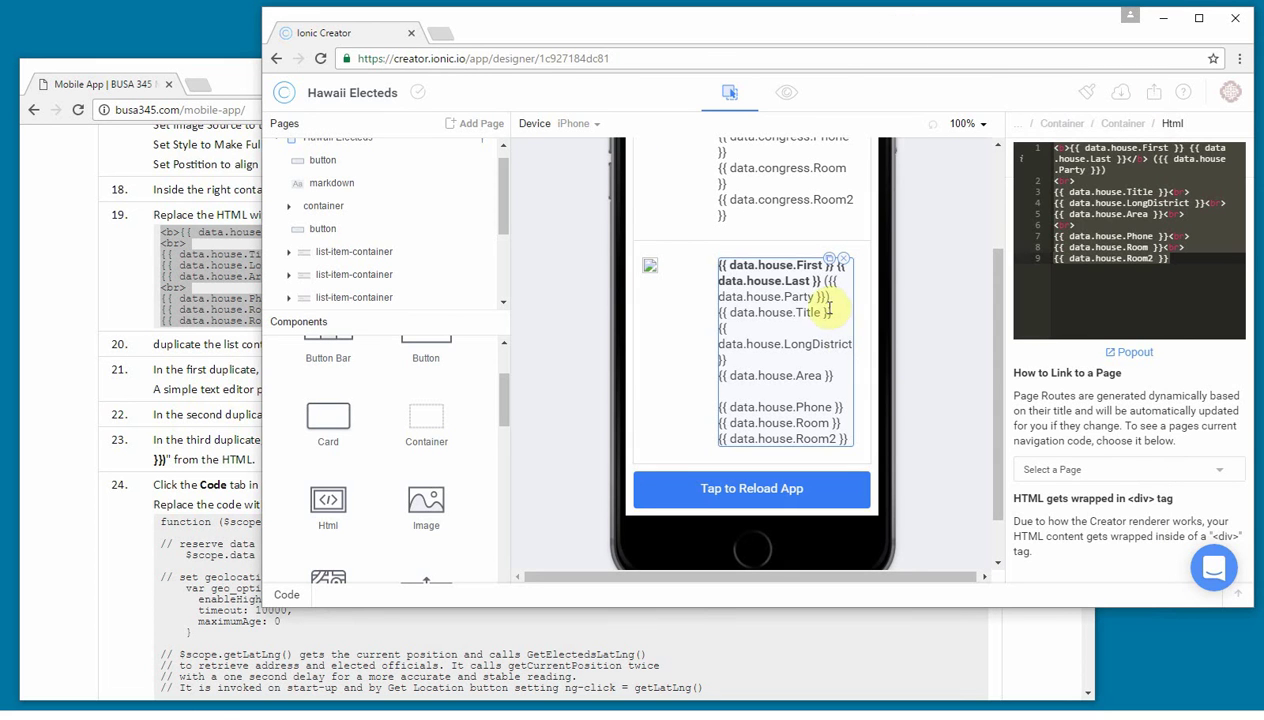
pyautogui.click(1100, 236)
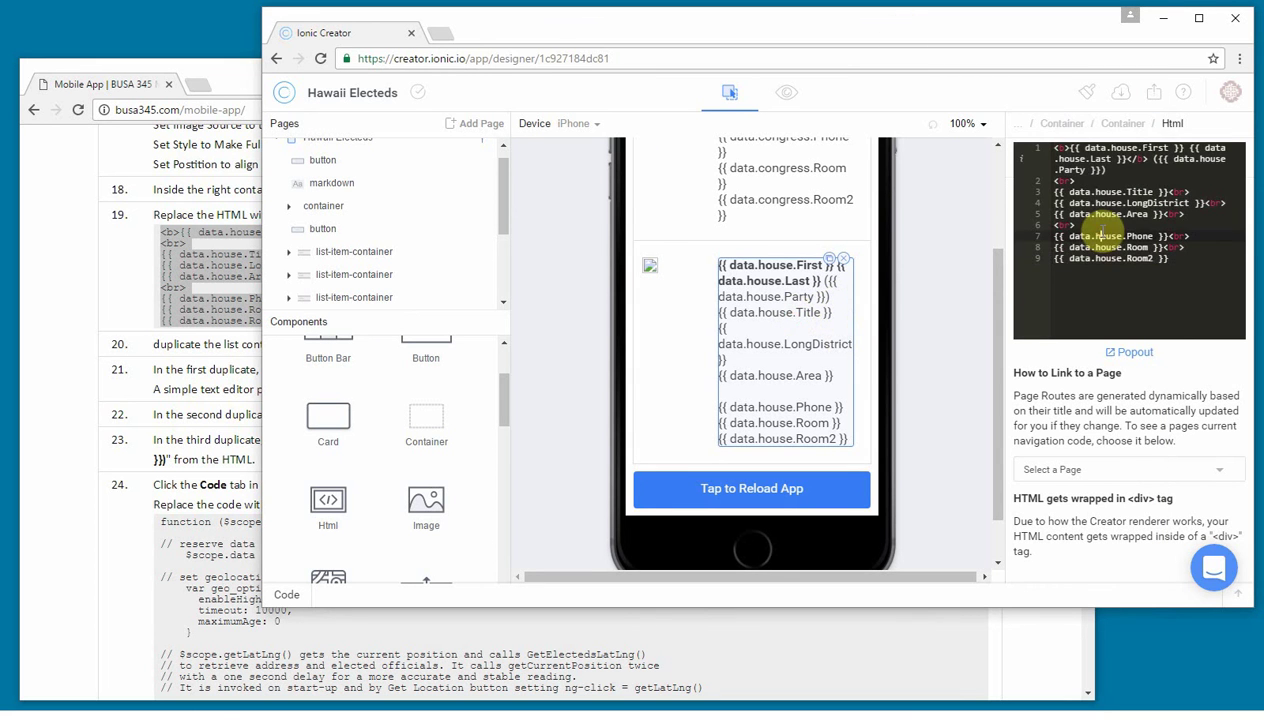
pyautogui.hotkey('ctrl', 'a')
pyautogui.hotkey('ctrl', 'v')
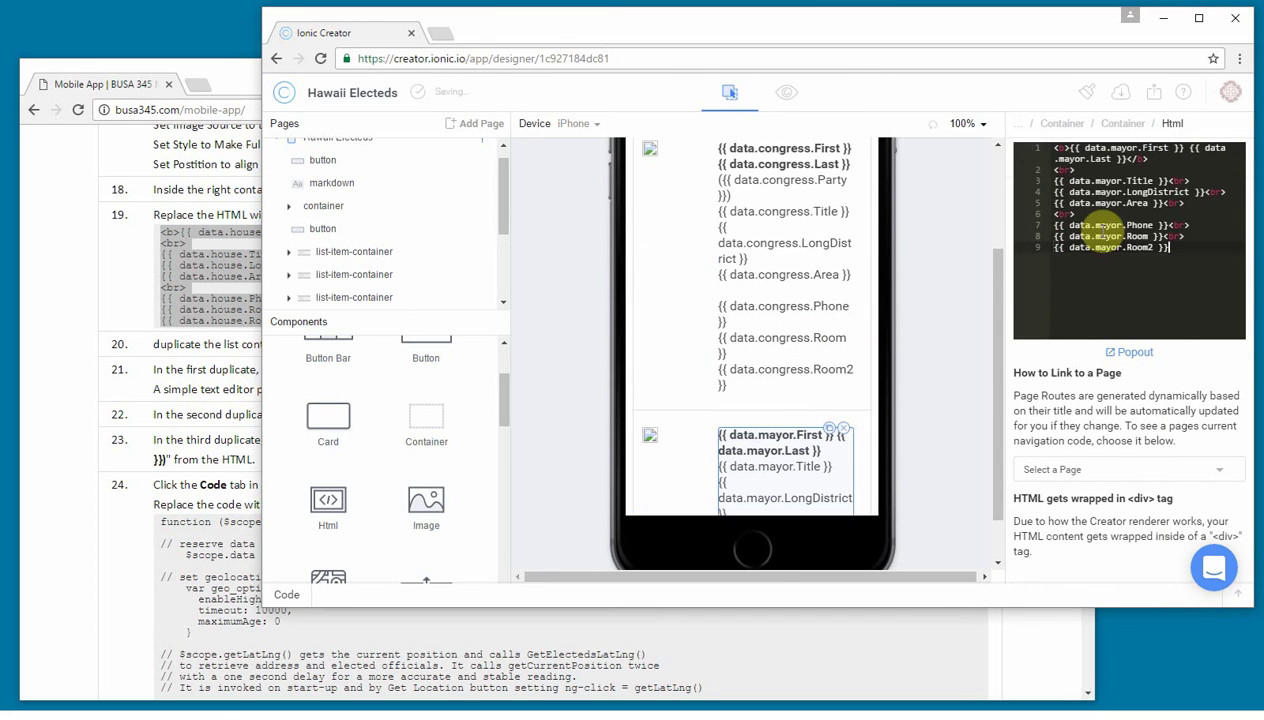
# Set the Image Source of the third duplicate's image to {{ data.mayor.Image }} and look over the finished page layout.
pyautogui.click(650, 436)
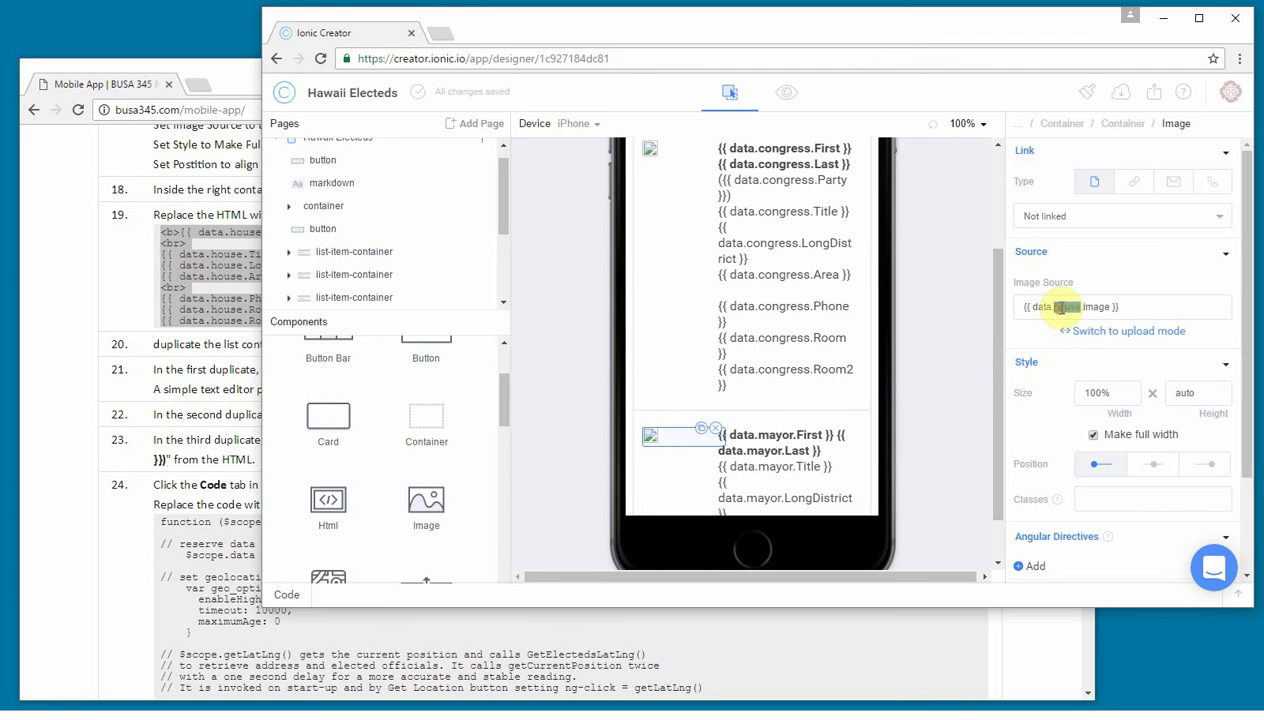
pyautogui.write('mayor')
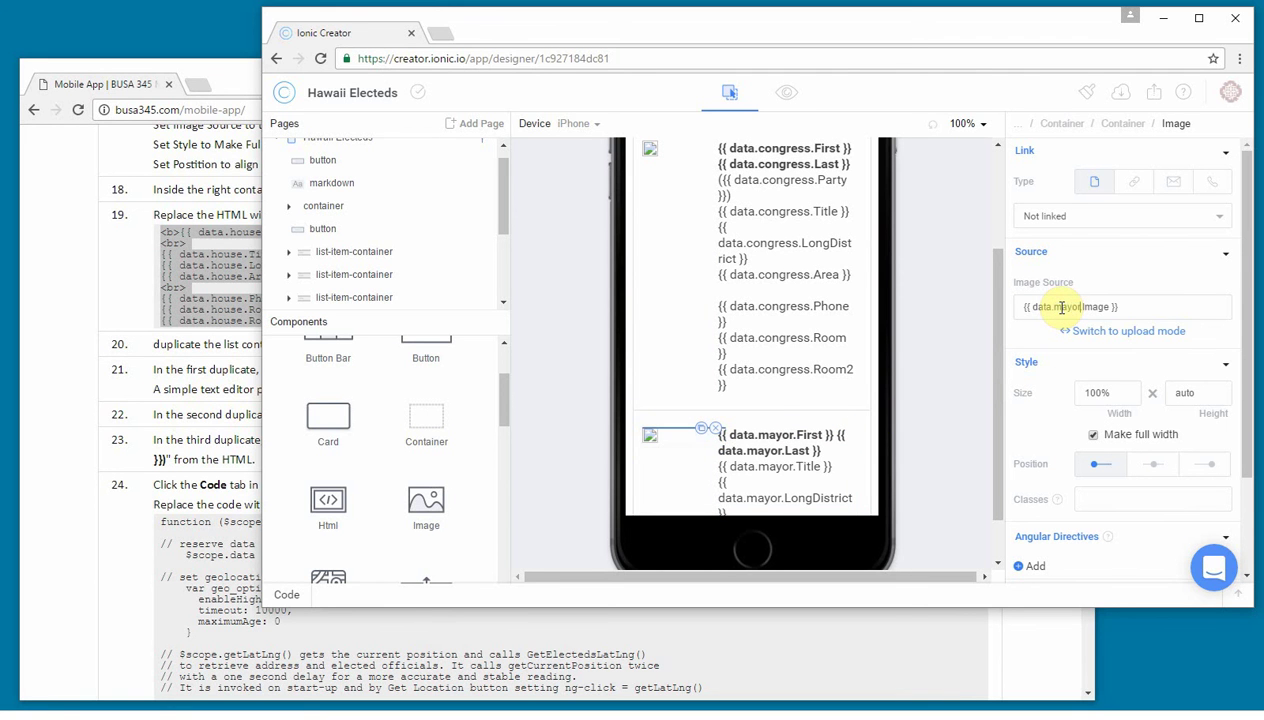
pyautogui.click(811, 319)
pyautogui.scroll(-1, 781, 376)
pyautogui.scroll(5, 781, 376)
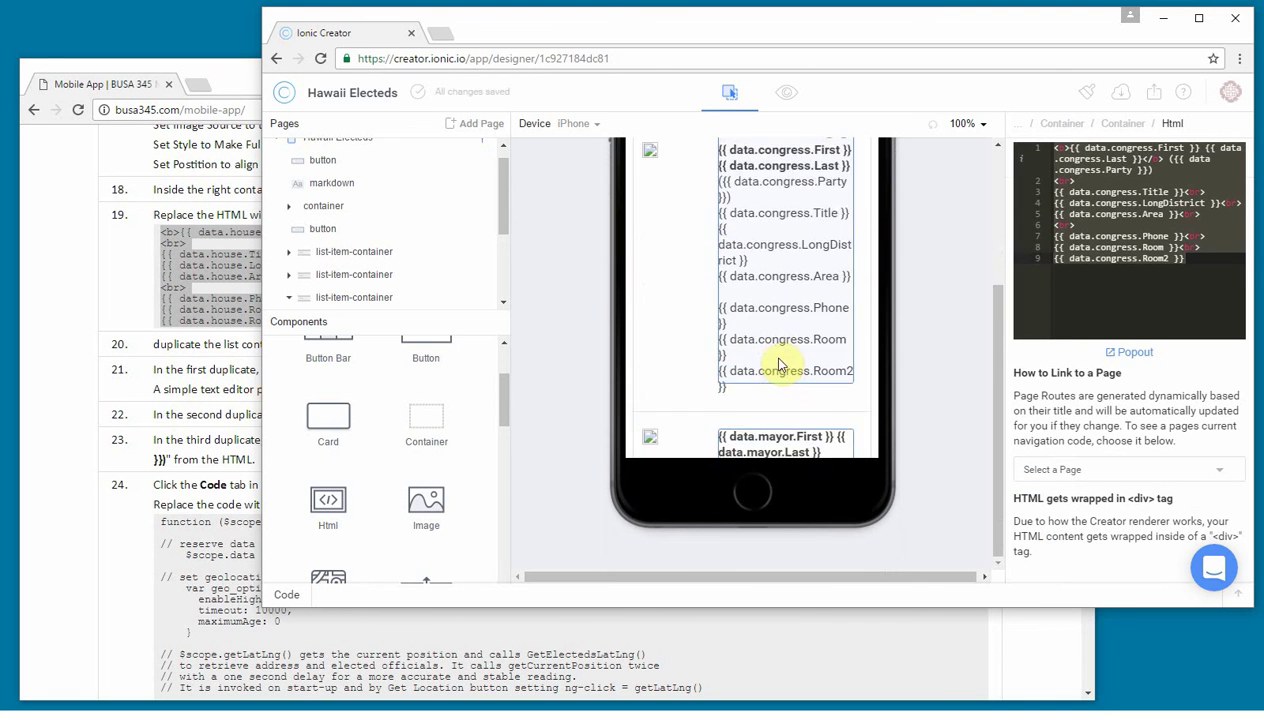
pyautogui.scroll(3, 783, 358)
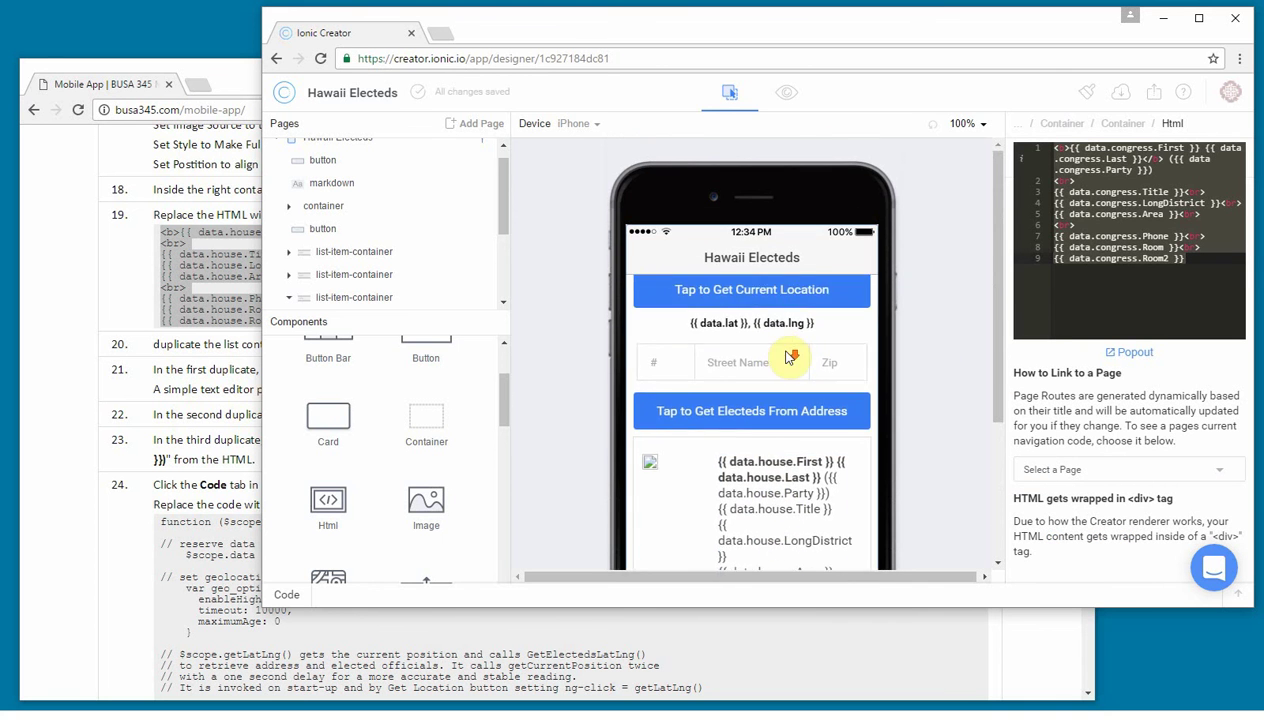
# Read instruction 24 on the course page about replacing the Hawaii Electeds page code with the given JavaScript.
pyautogui.click(104, 257)
pyautogui.scroll(-1, 433, 277)
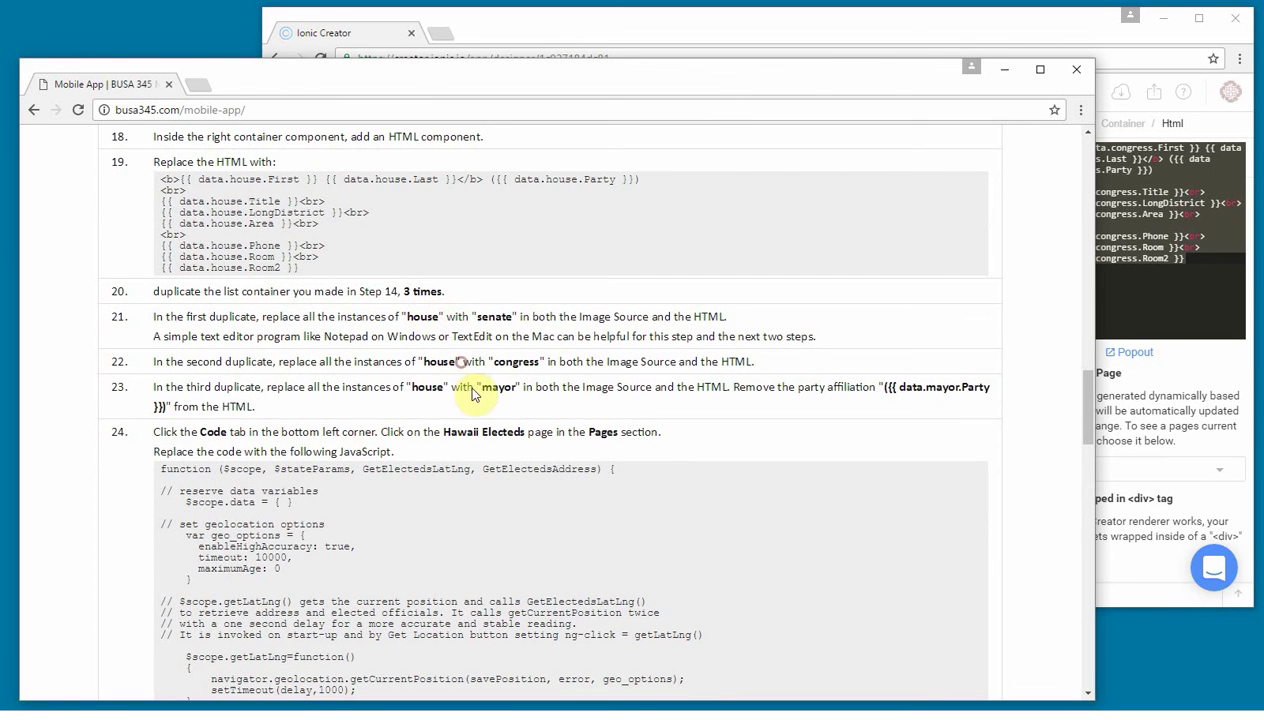
pyautogui.scroll(-4, 697, 300)
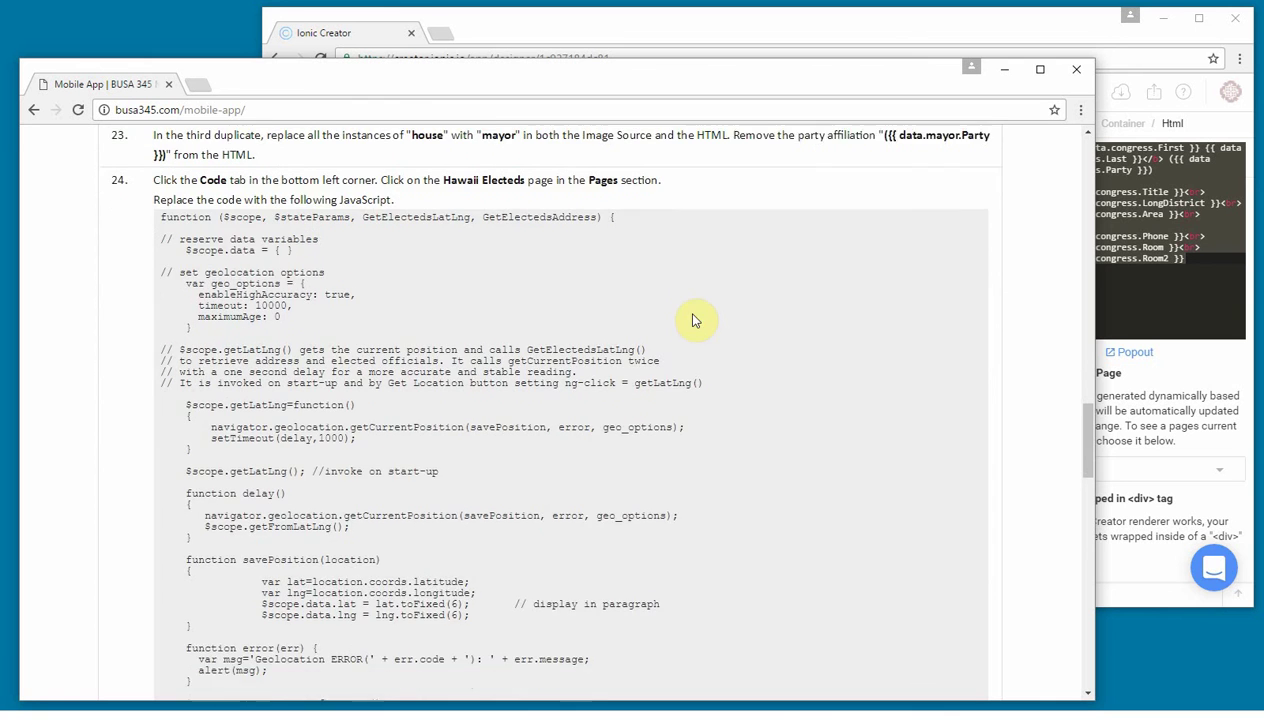
pyautogui.scroll(1, 690, 312)
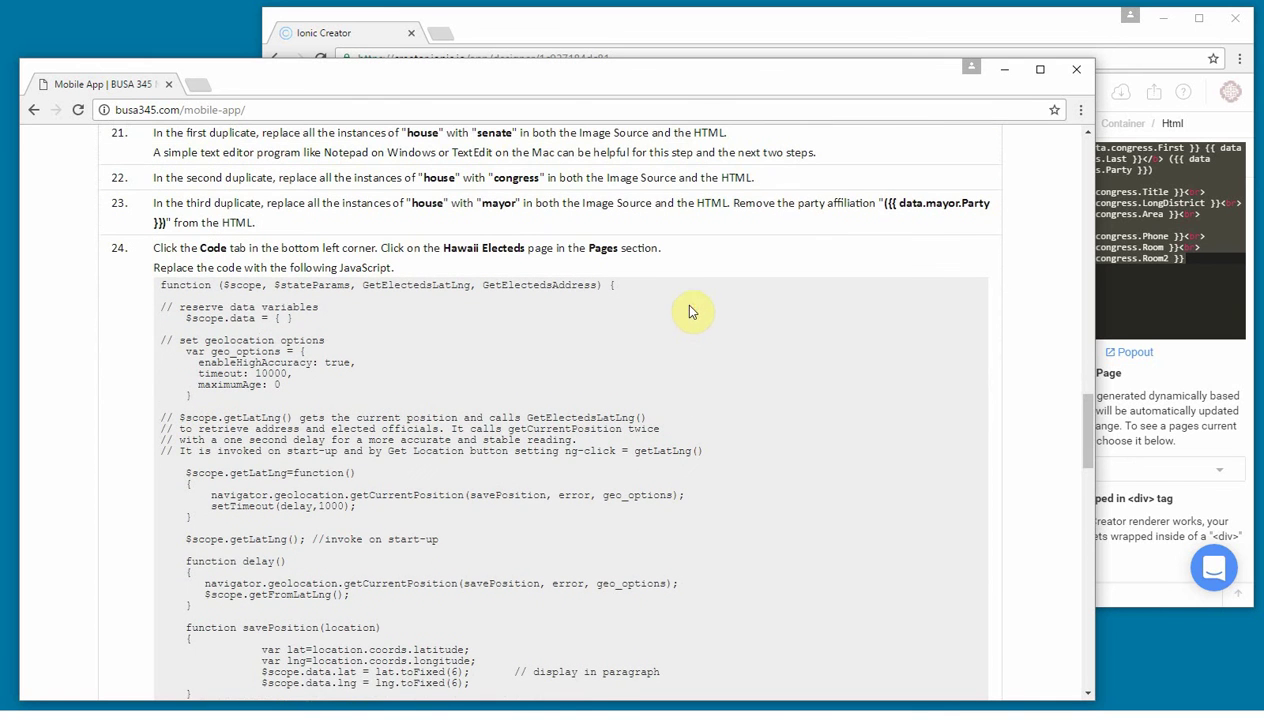
pyautogui.scroll(-1, 437, 313)
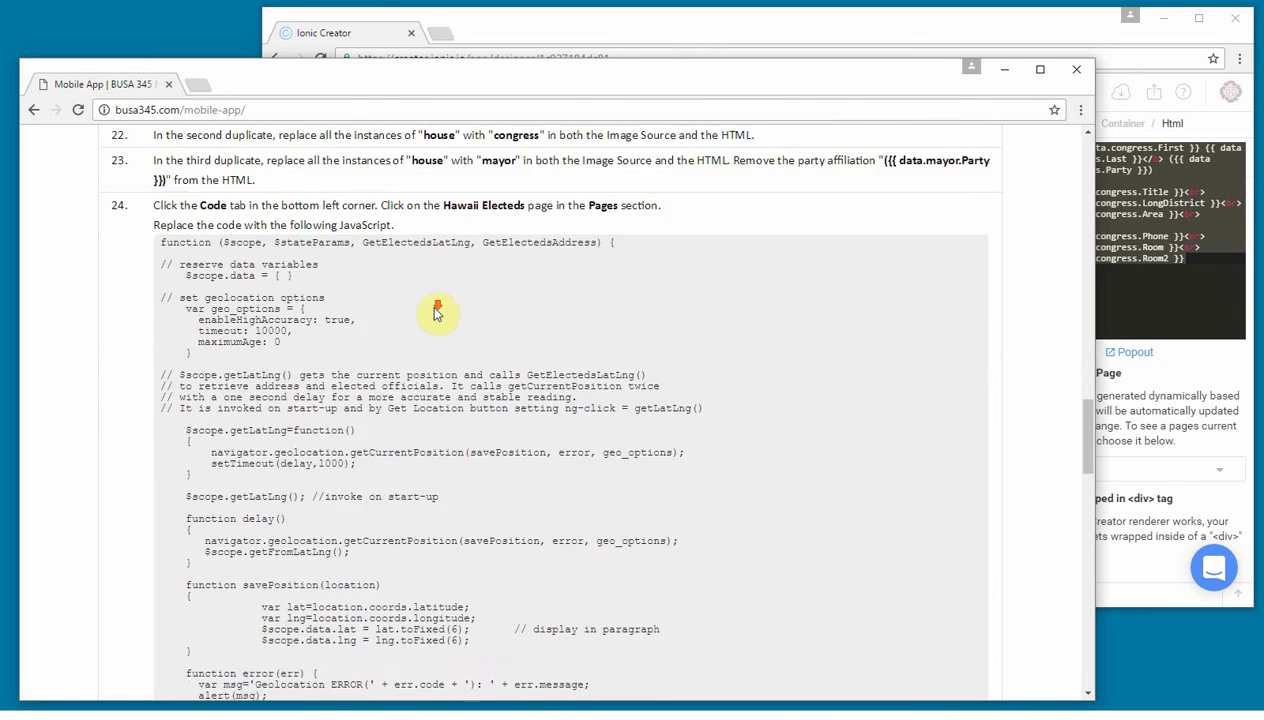
pyautogui.scroll(2, 437, 386)
# Open the code editor in Ionic Creator and examine the code of the Hawaii Electeds page and services.js.
pyautogui.click(600, 39)
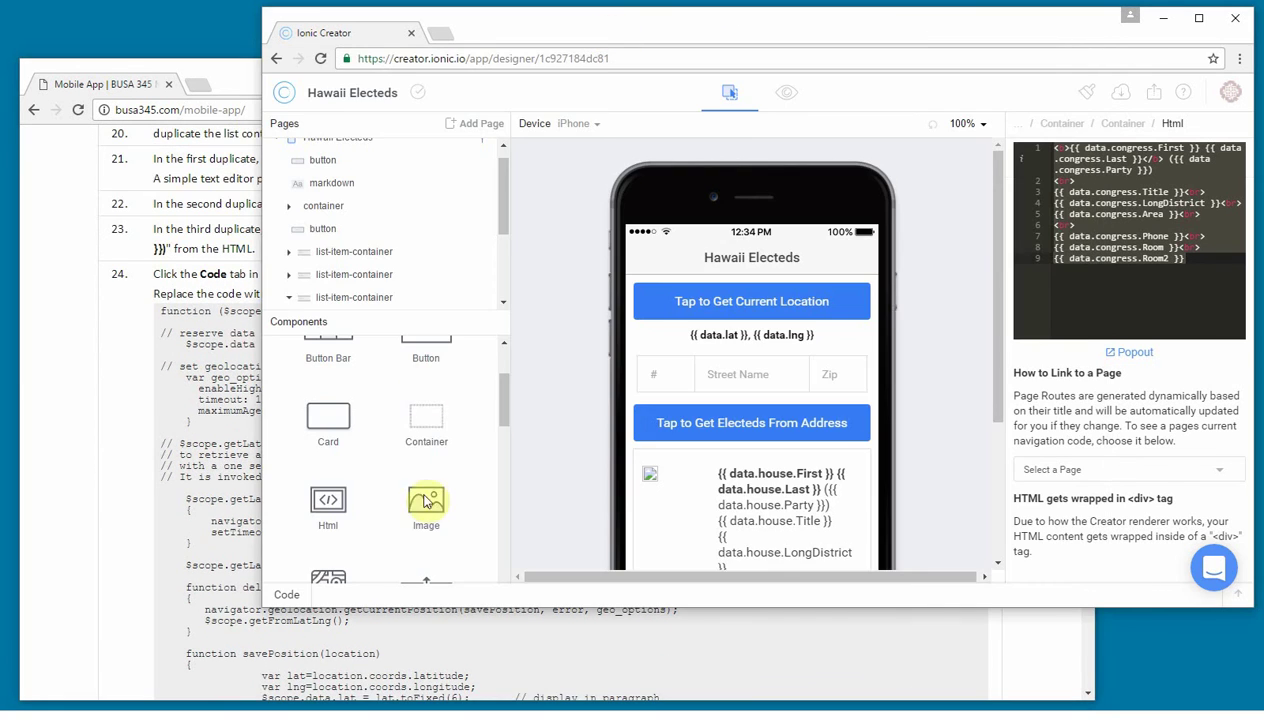
pyautogui.click(287, 596)
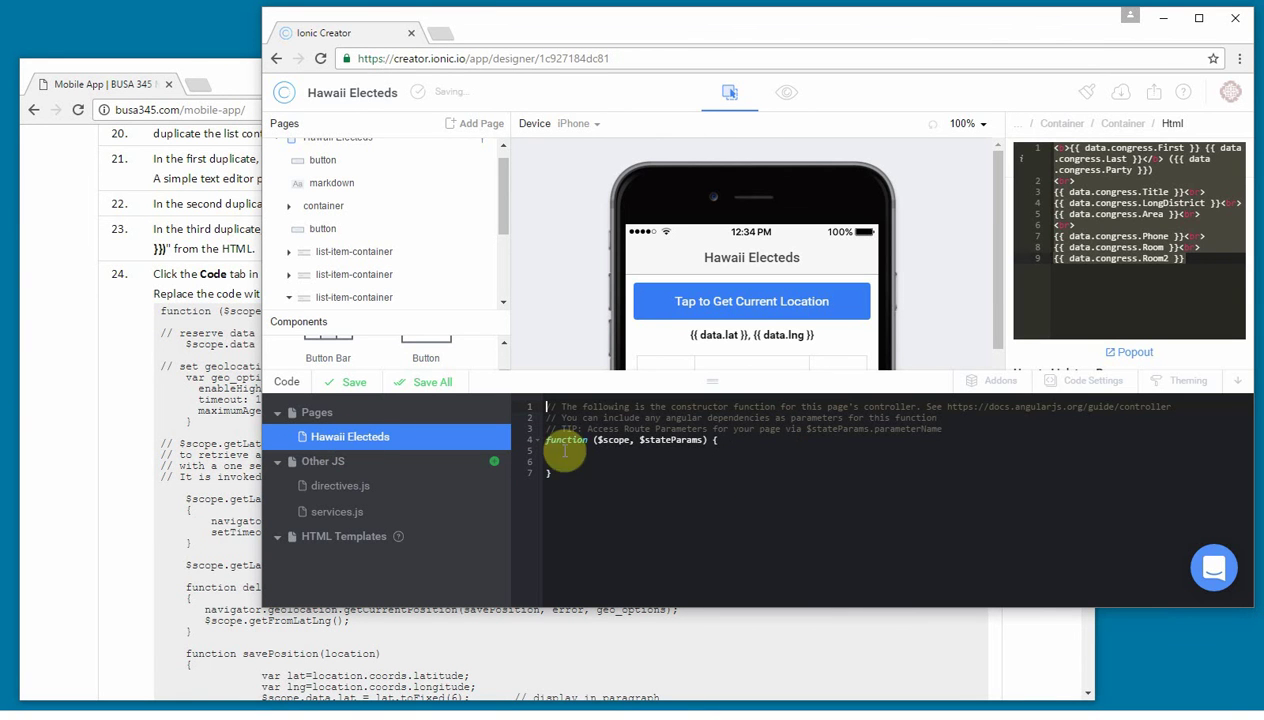
pyautogui.click(686, 463)
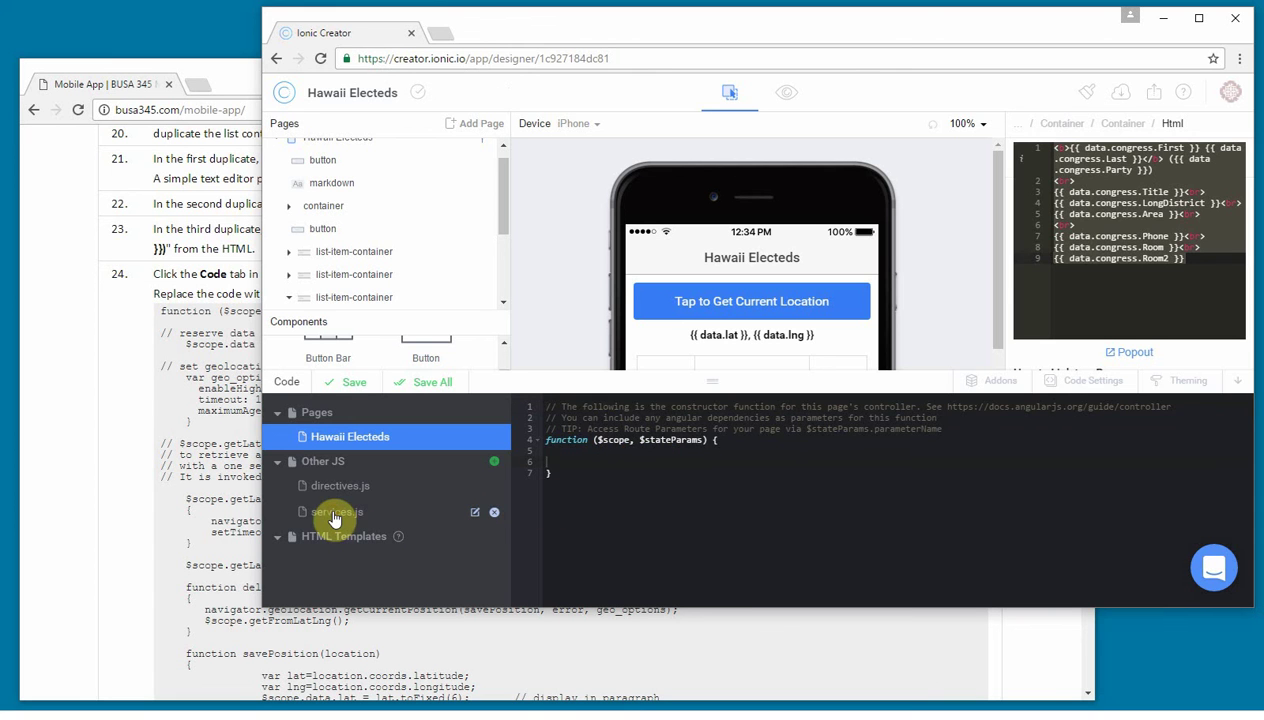
pyautogui.click(334, 516)
pyautogui.click(570, 460)
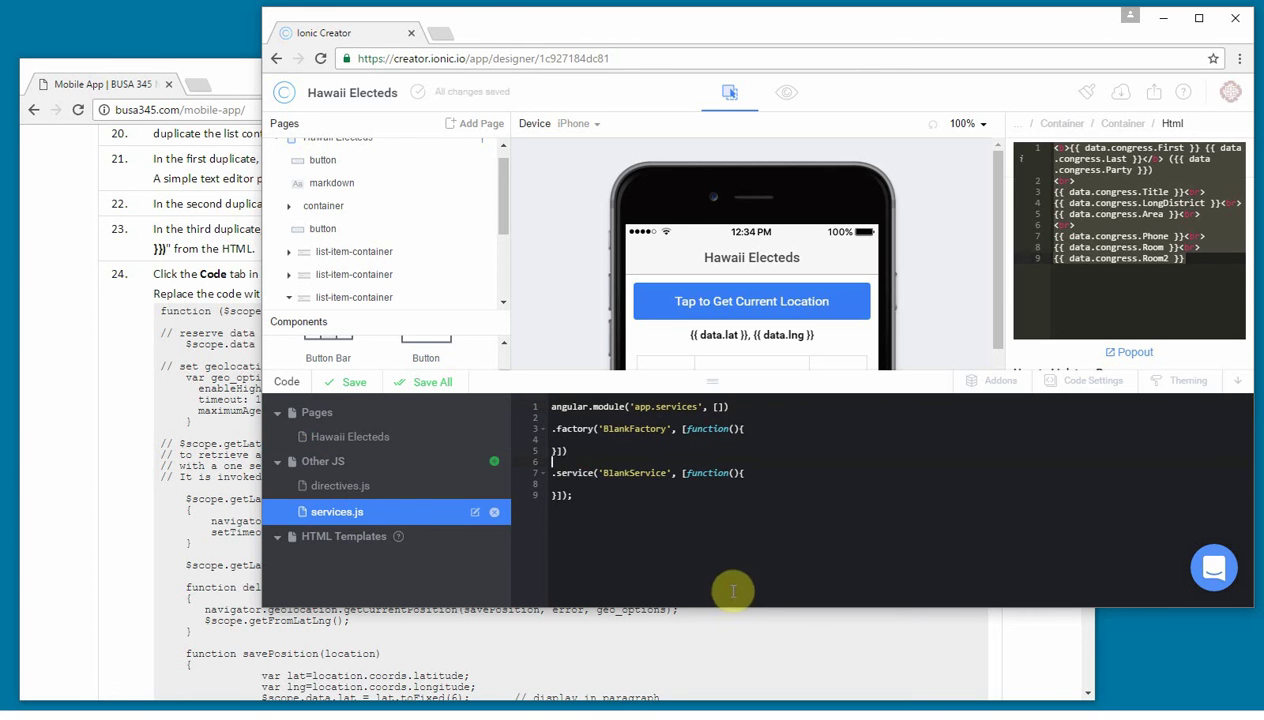
# Open the Hawaii Electeds page code and copy the complete JavaScript block of instruction 24 from the course page.
pyautogui.click(353, 444)
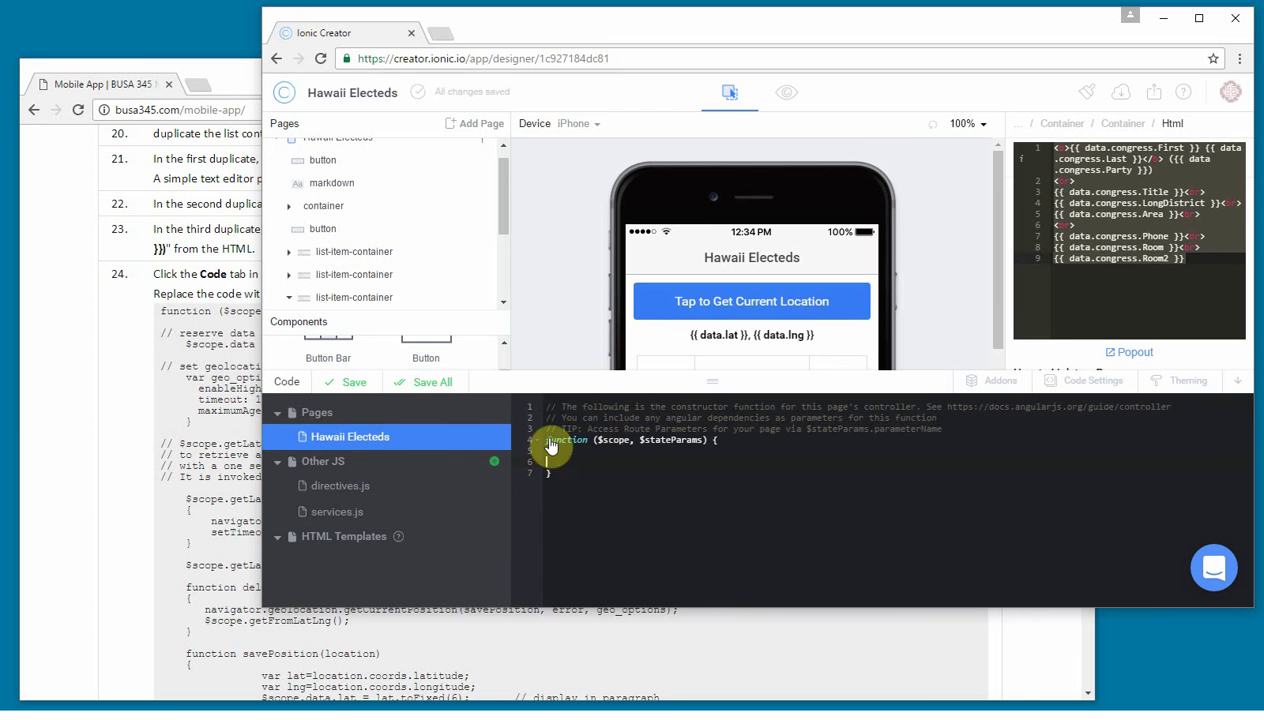
pyautogui.click(142, 447)
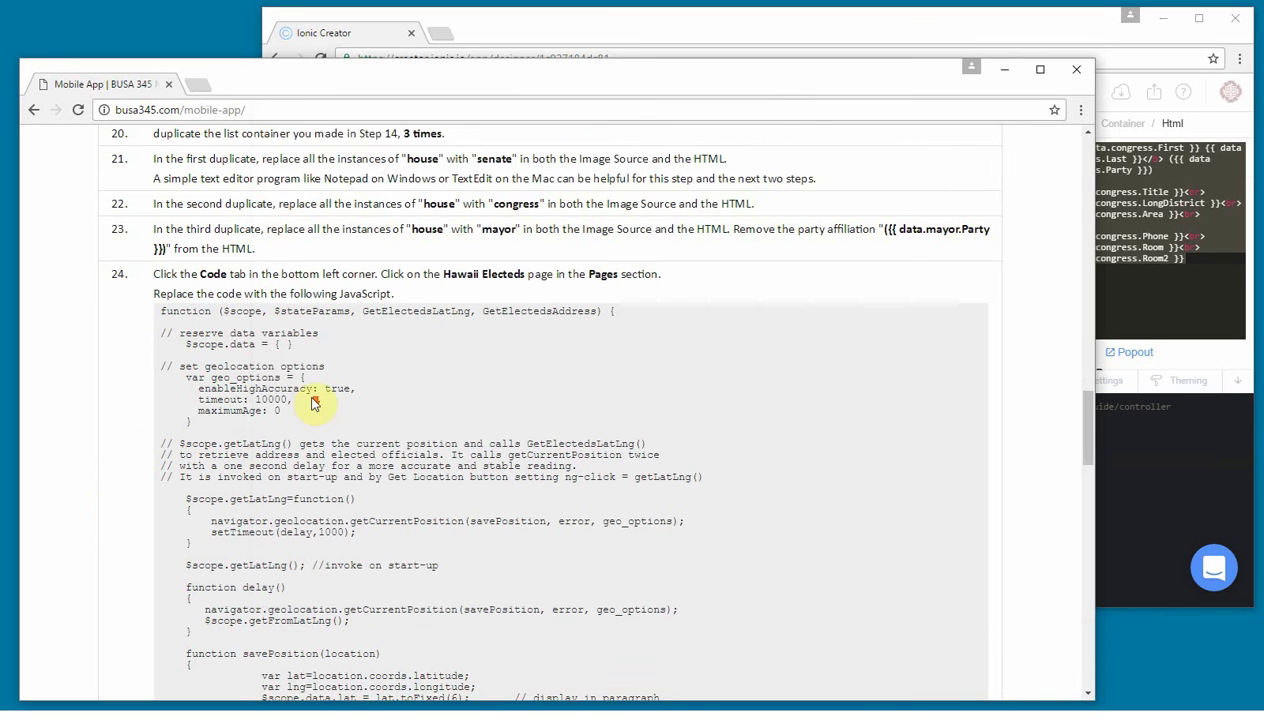
pyautogui.scroll(-1, 313, 403)
pyautogui.moveTo(163, 259); pyautogui.dragTo(256, 347)
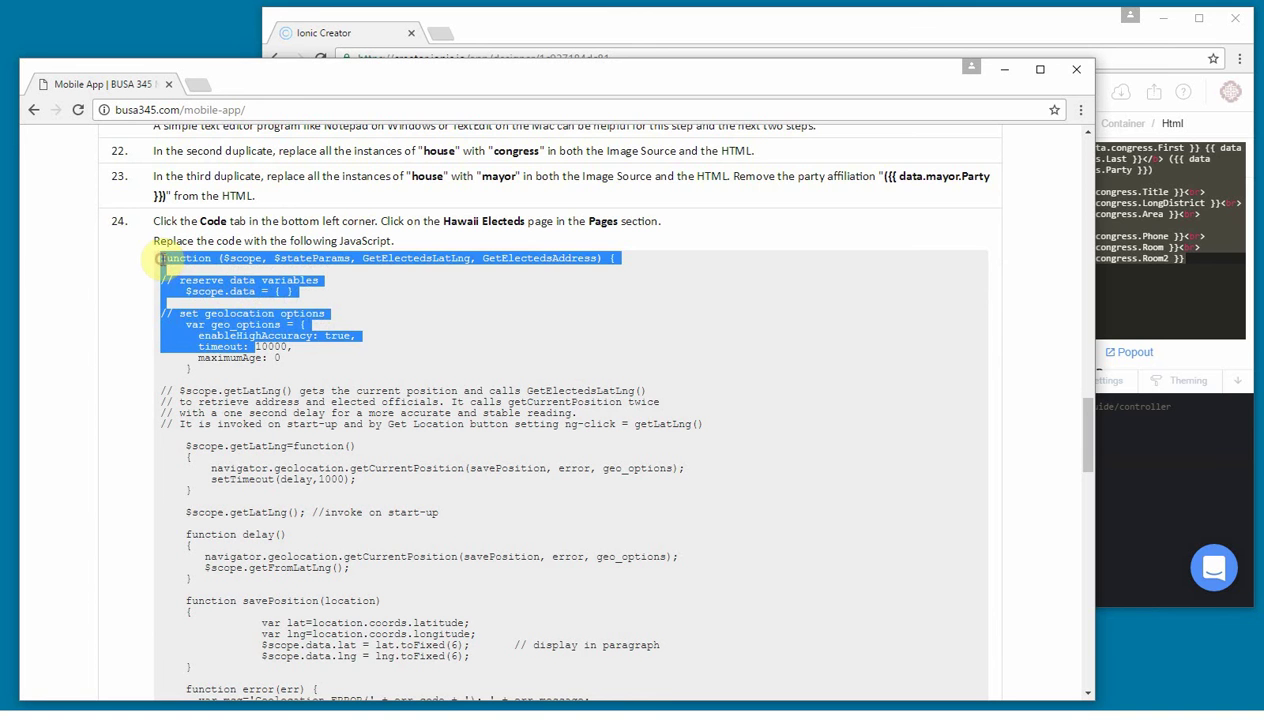
pyautogui.click(179, 259)
pyautogui.moveTo(162, 259); pyautogui.dragTo(446, 596)
pyautogui.scroll(-8, 488, 560)
pyautogui.scroll(-5, 497, 537)
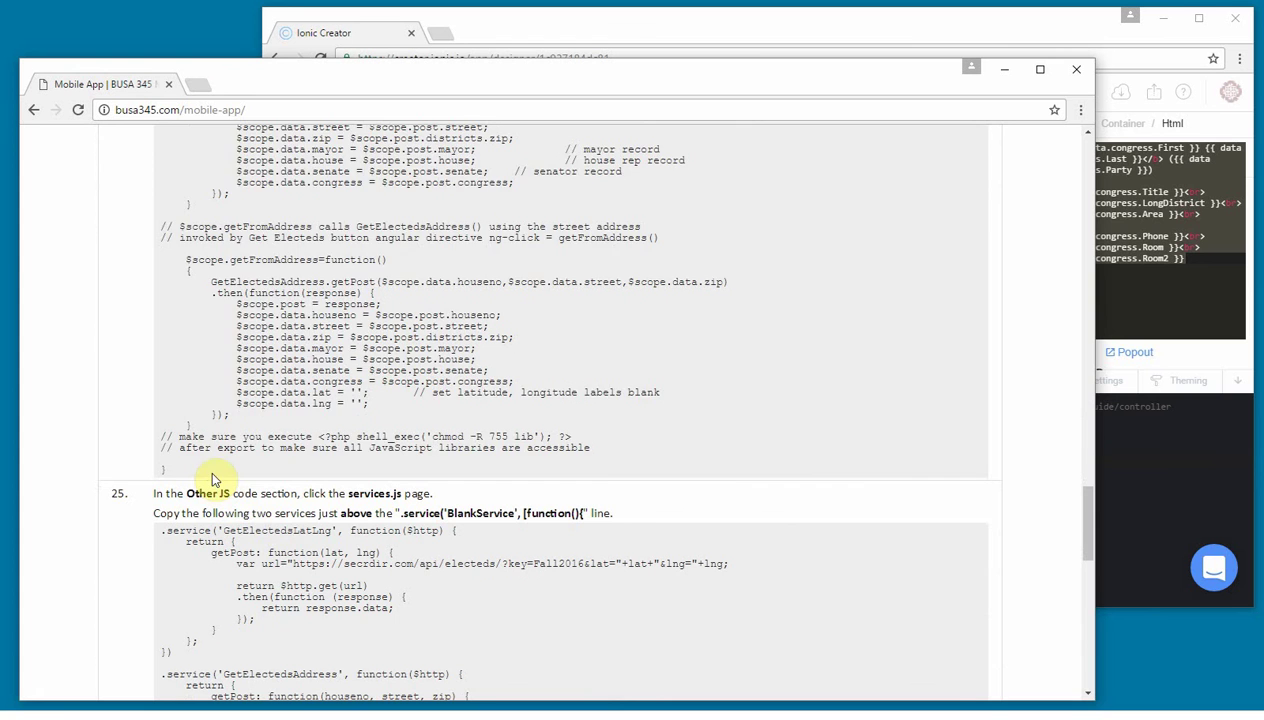
pyautogui.keyDown('shift'); pyautogui.click(212, 474); pyautogui.keyUp('shift')
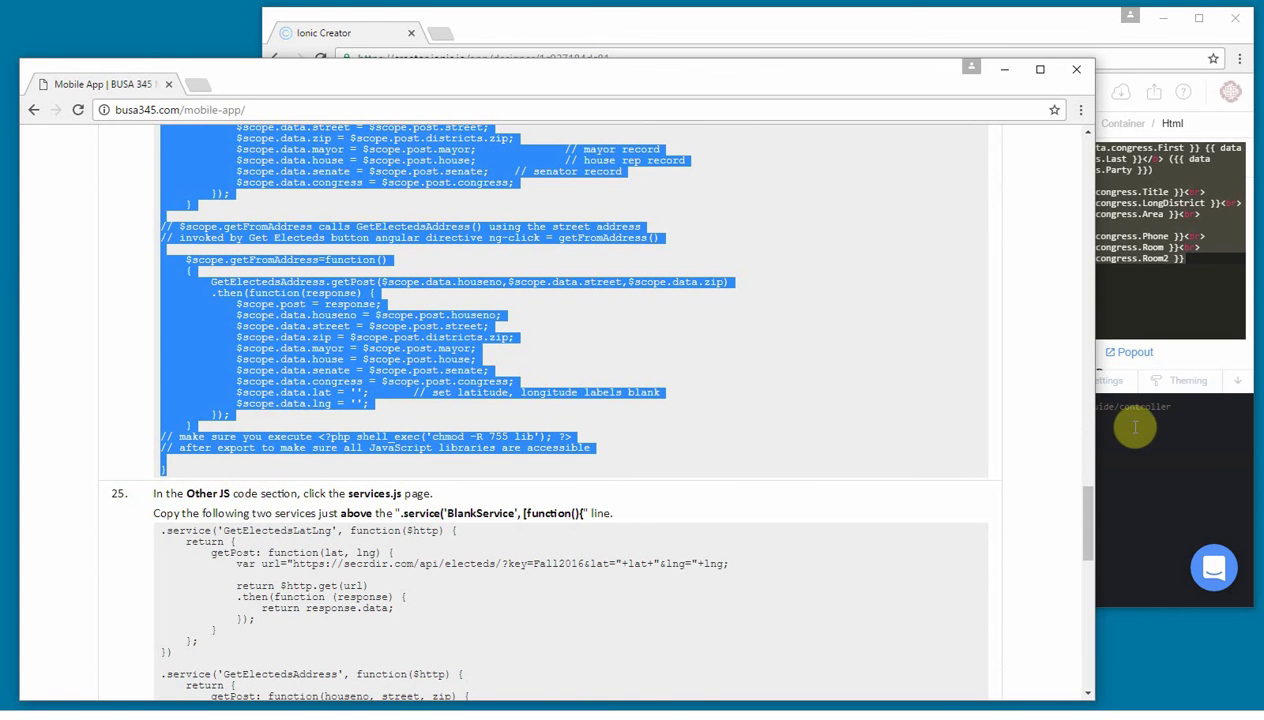
# Switch to Ionic Creator, enlarge the code editor and replace all Hawaii Electeds page code with the copied JavaScript.
pyautogui.click(1156, 460)
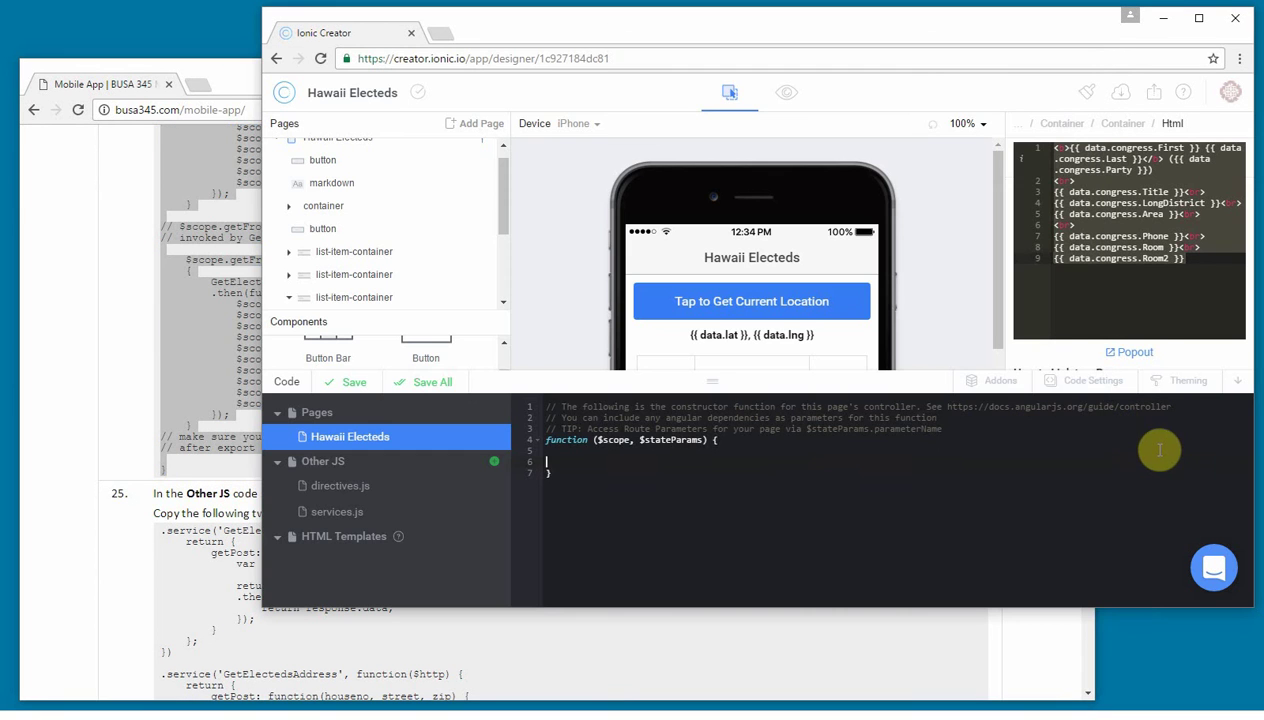
pyautogui.click(632, 440)
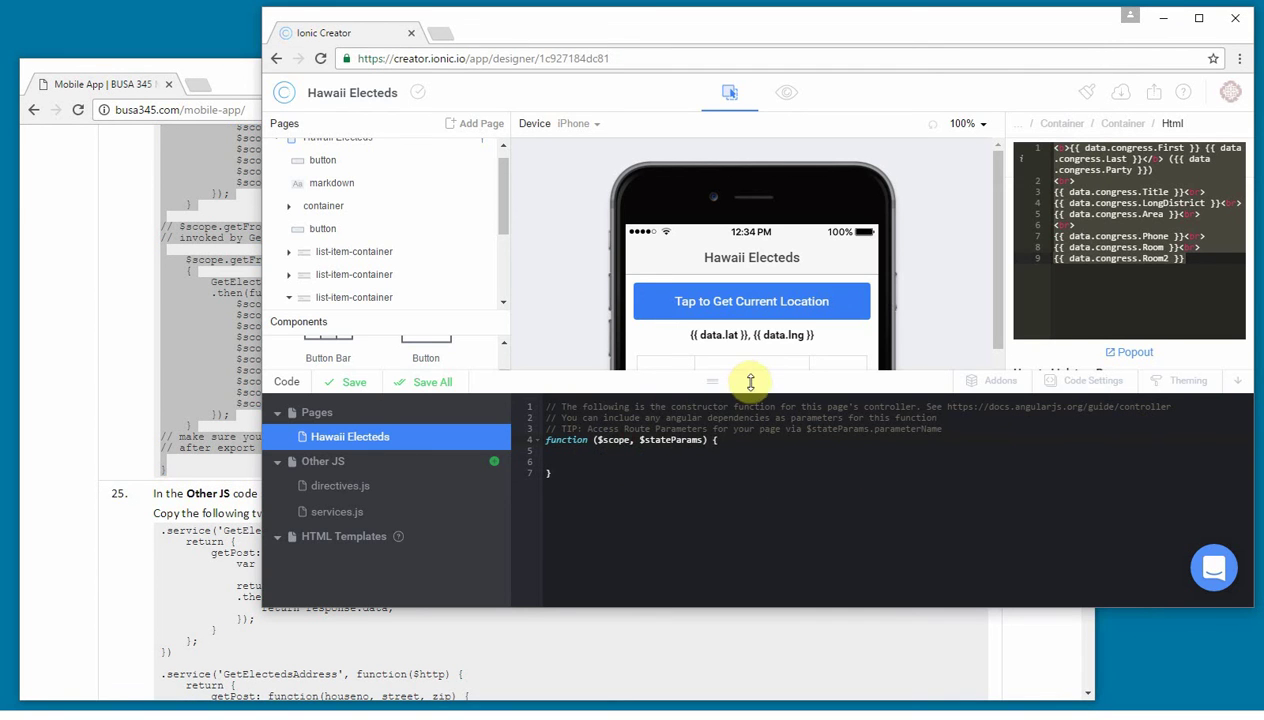
pyautogui.moveTo(752, 377); pyautogui.dragTo(745, 272)
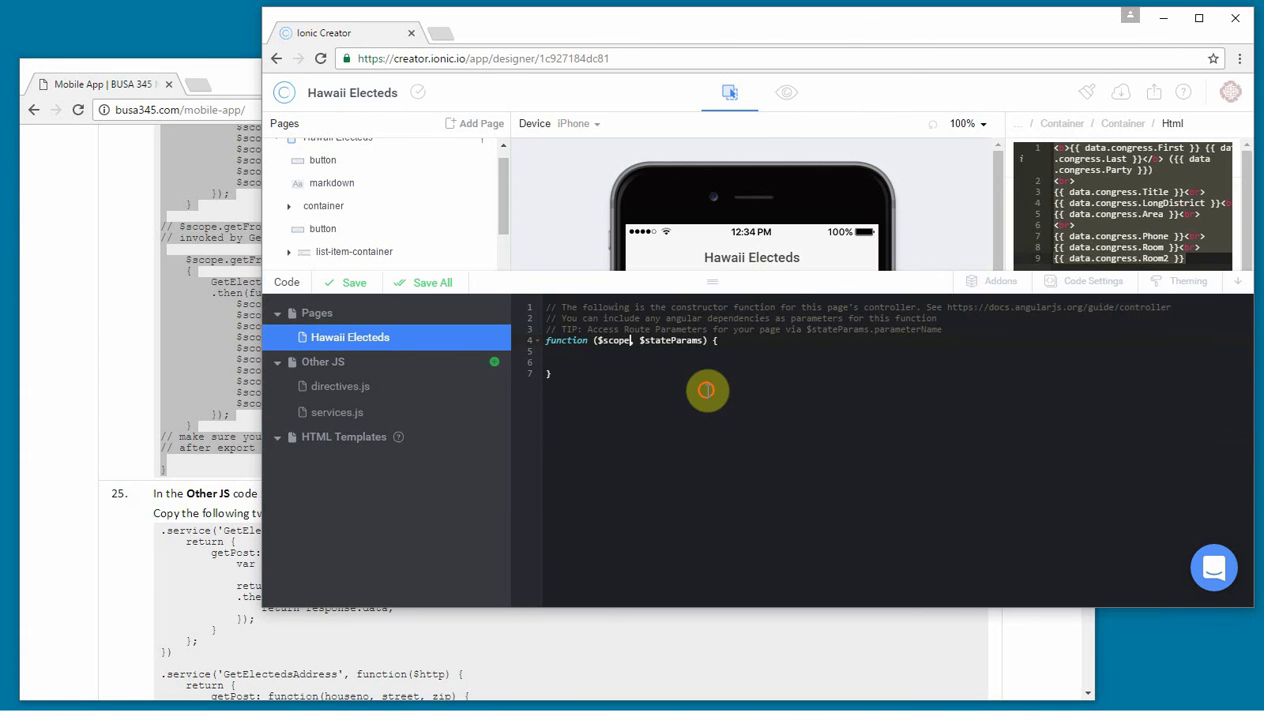
pyautogui.click(701, 380)
pyautogui.hotkey('ctrl', 'a')
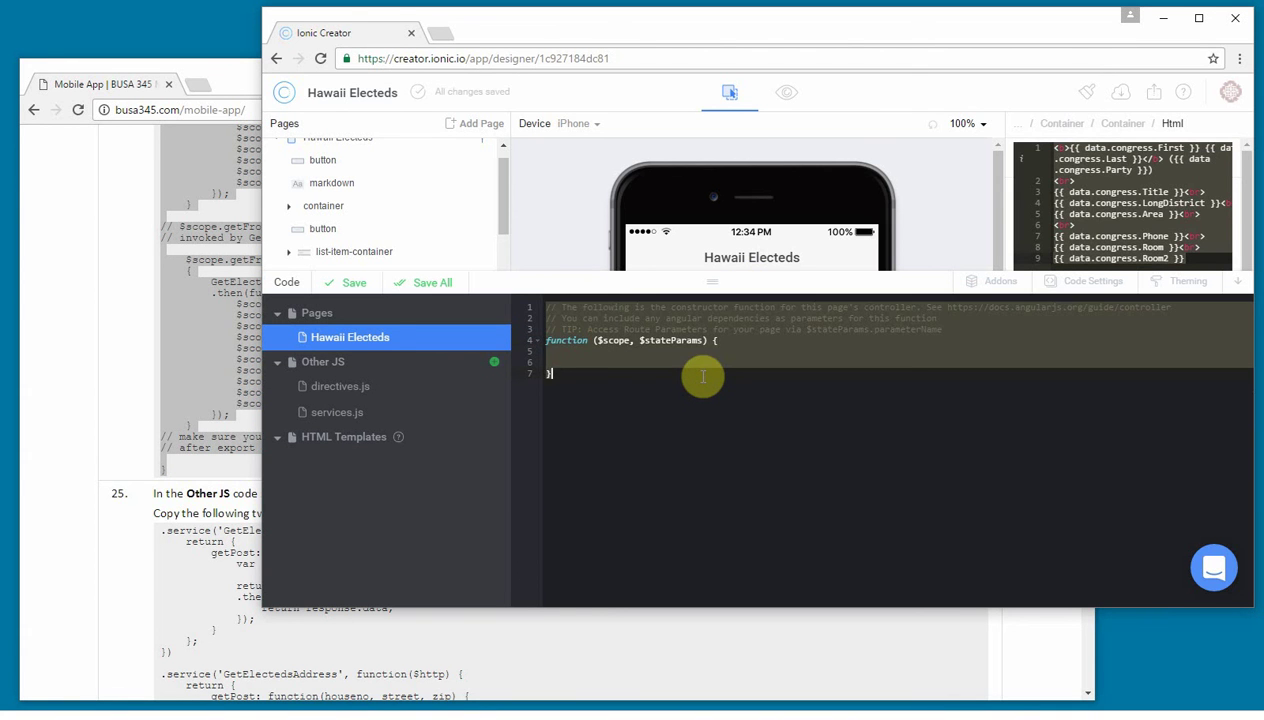
pyautogui.press('BackSpace')
pyautogui.hotkey('ctrl', 'v')
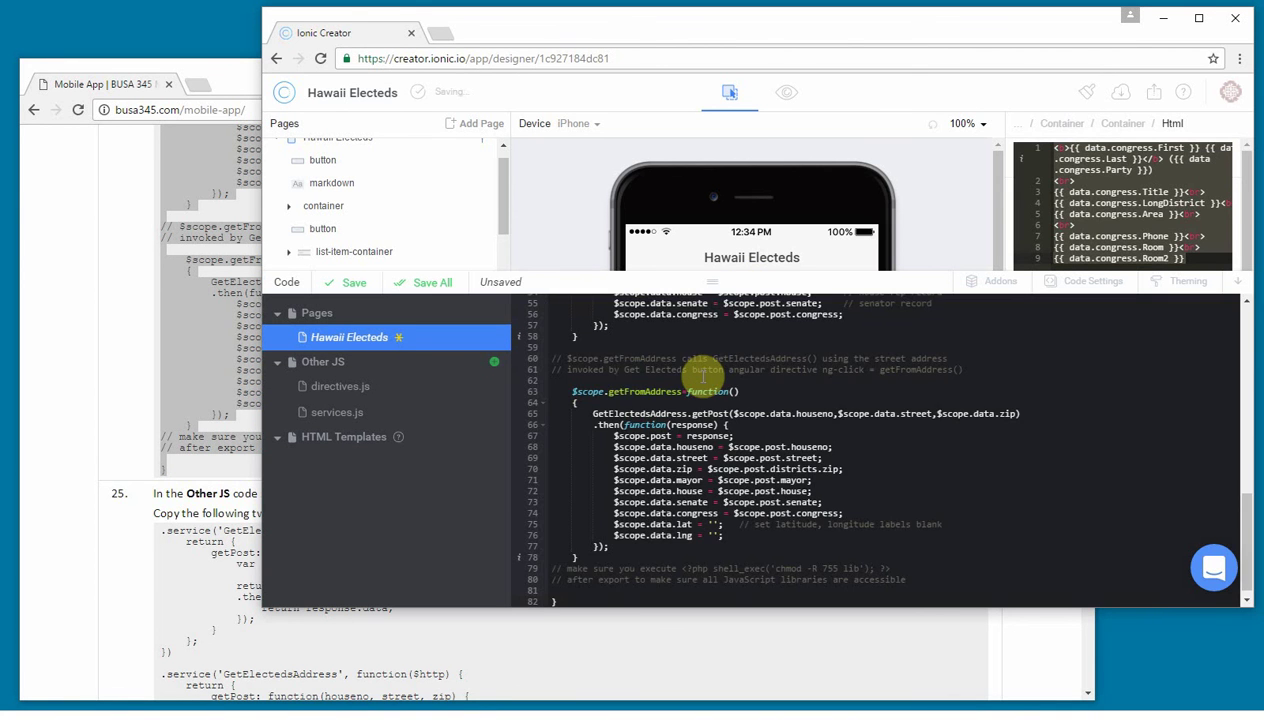
# Examine the data variables, geo_options settings and getLatLng function in the Hawaii Electeds page code.
pyautogui.scroll(15, 948, 478)
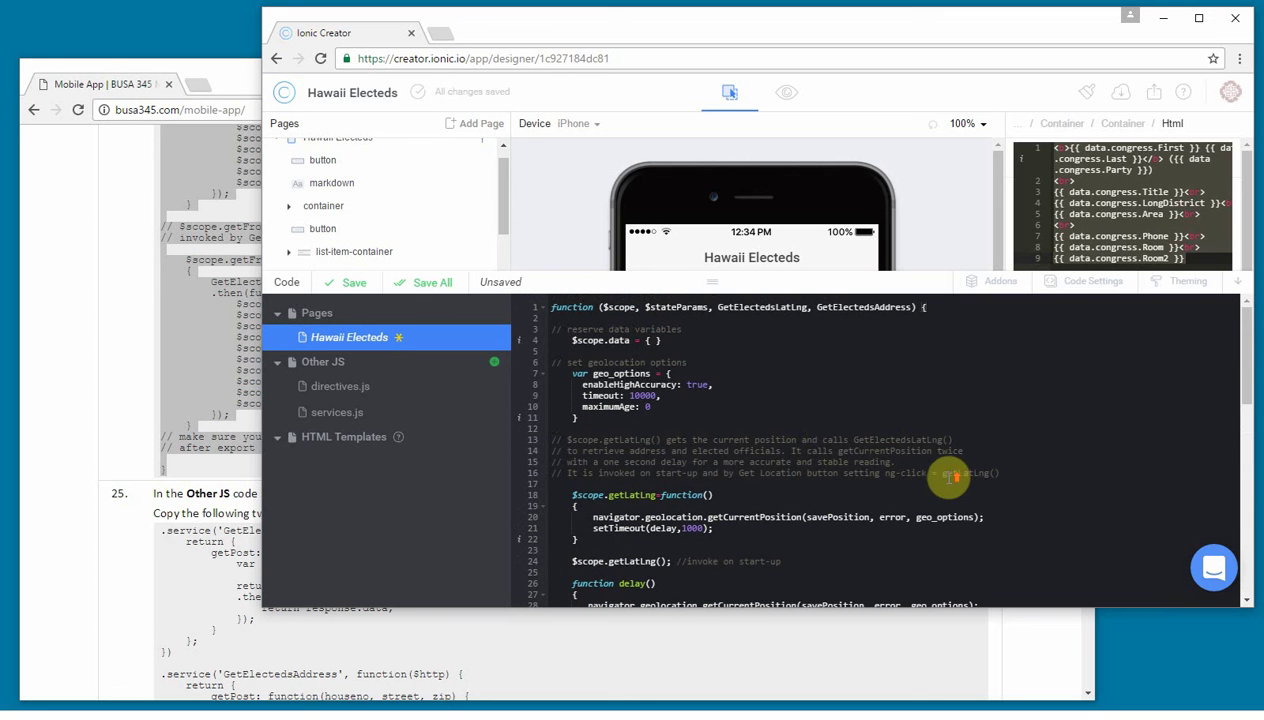
pyautogui.click(620, 341)
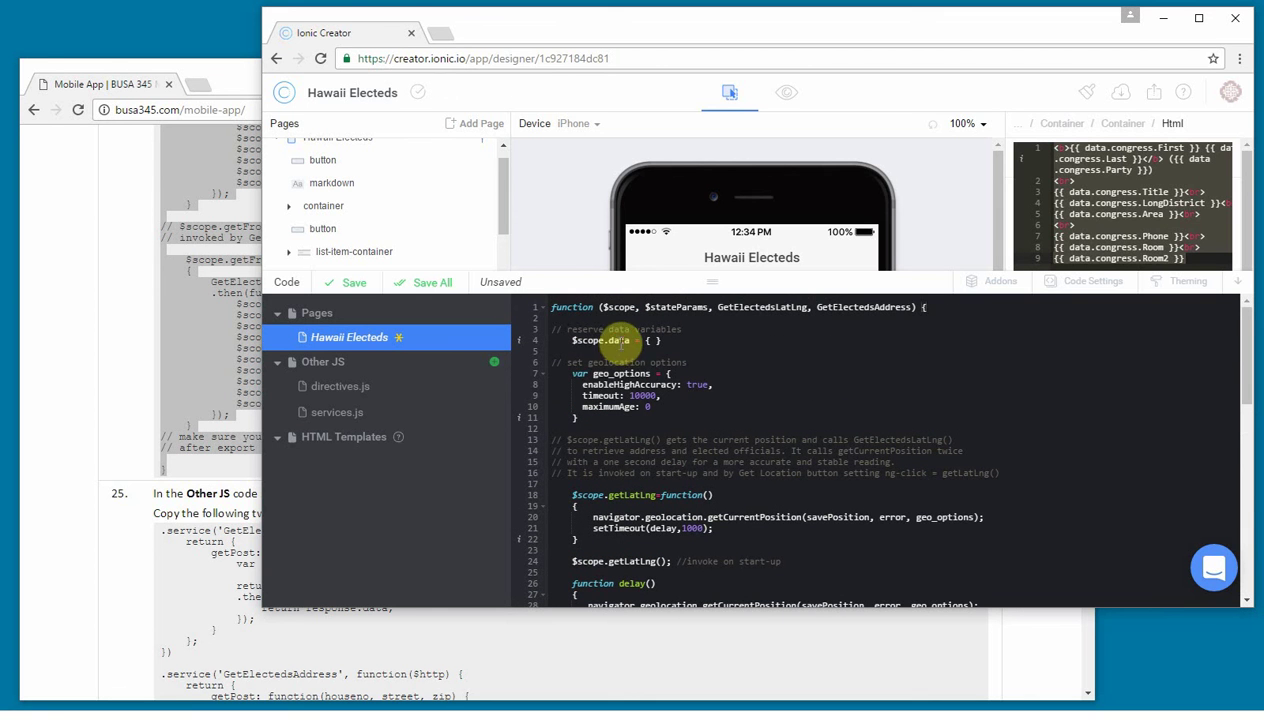
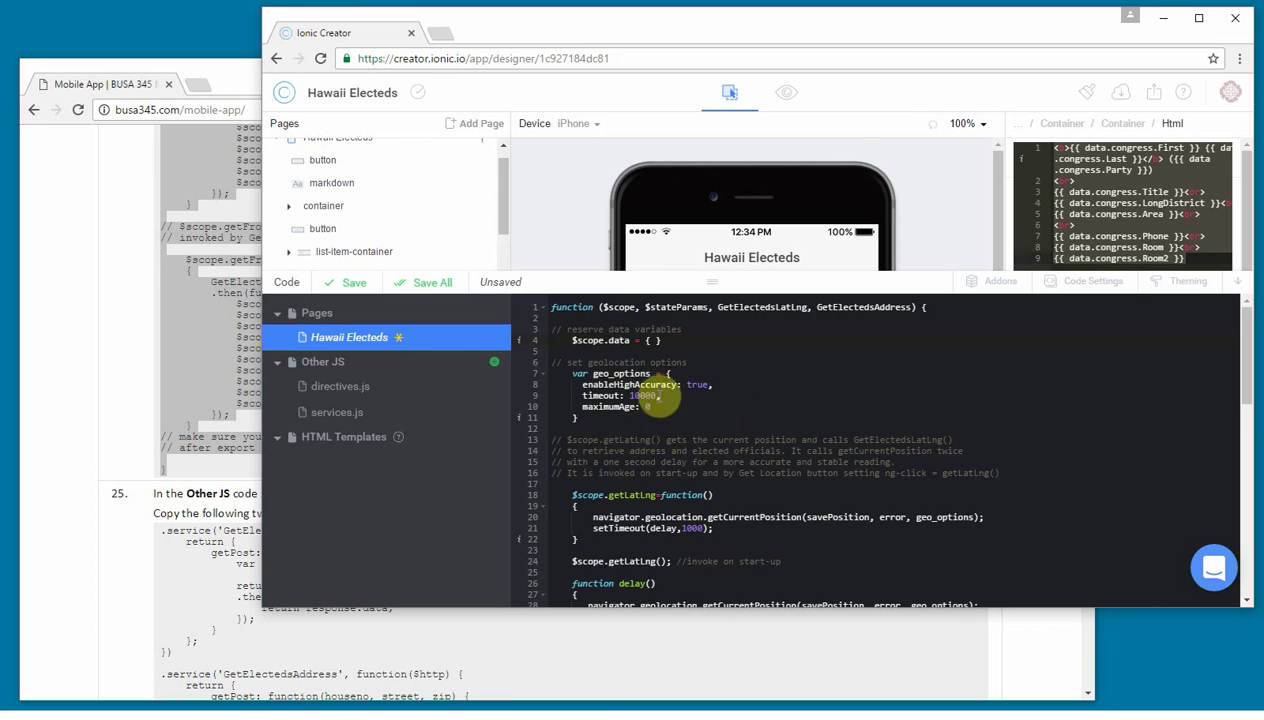
pyautogui.scroll(-2, 810, 412)
pyautogui.scroll(1, 815, 407)
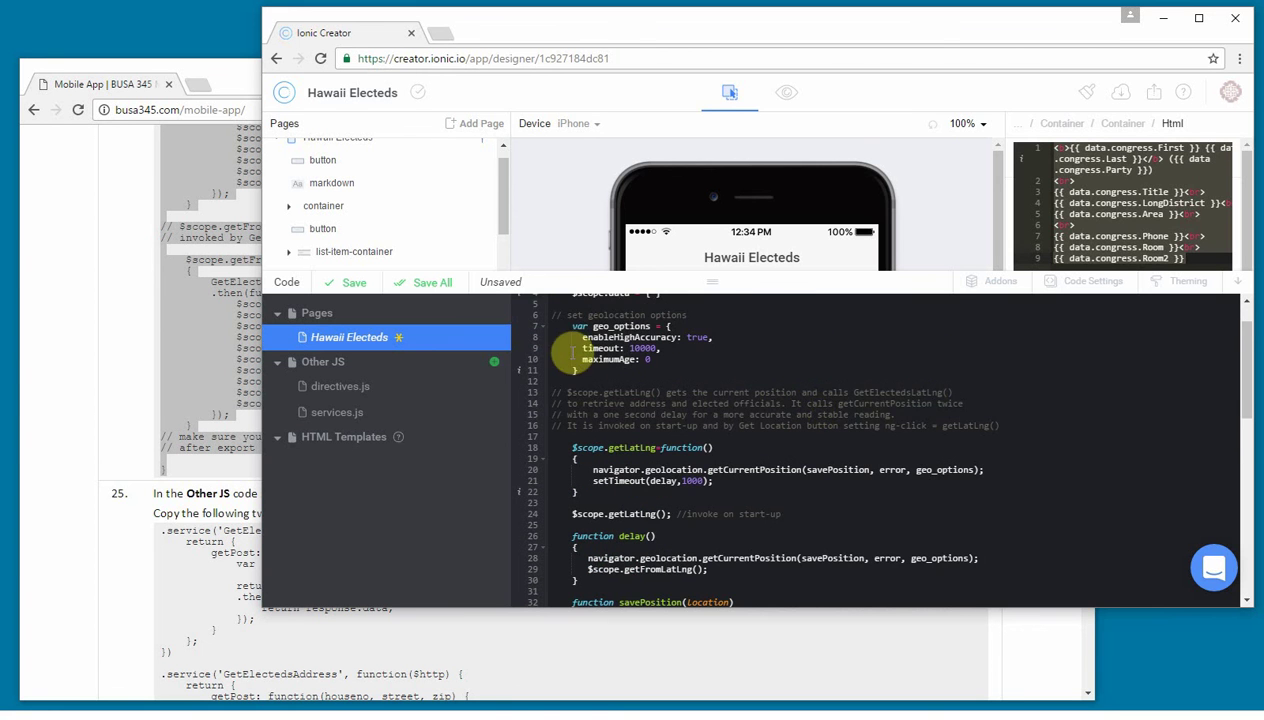
pyautogui.scroll(-2, 870, 390)
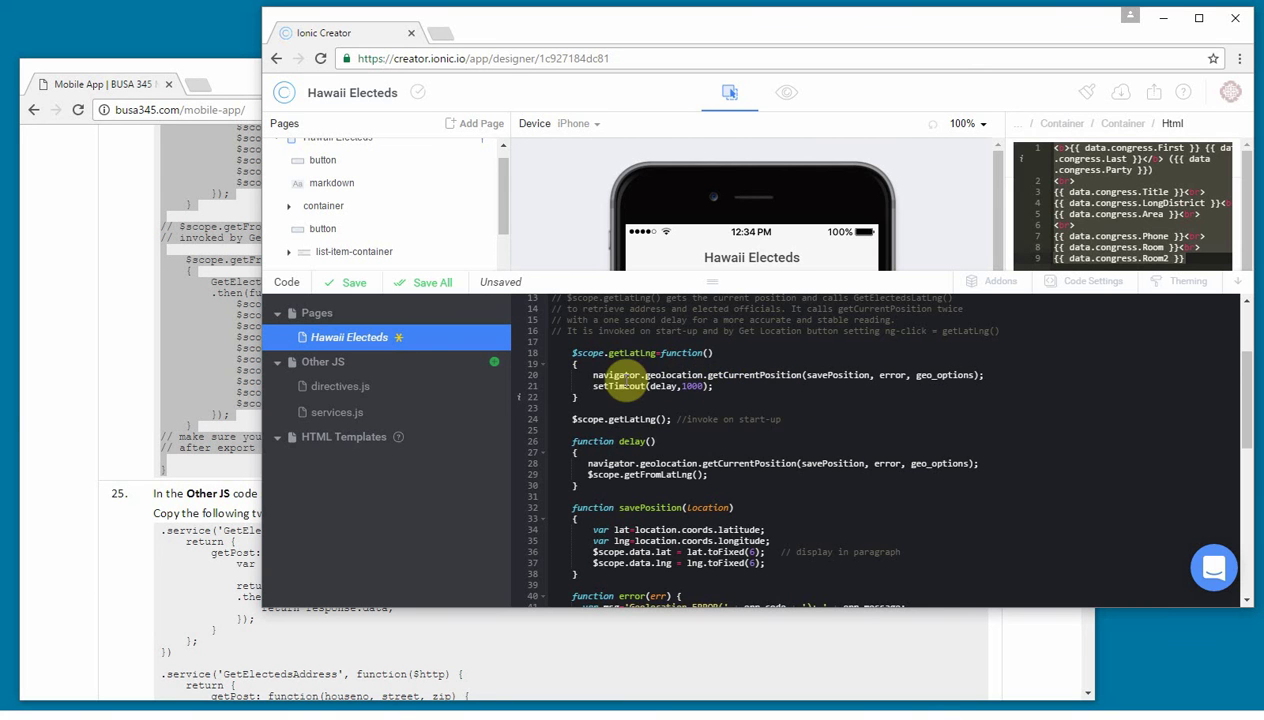
pyautogui.moveTo(594, 375); pyautogui.dragTo(772, 375)
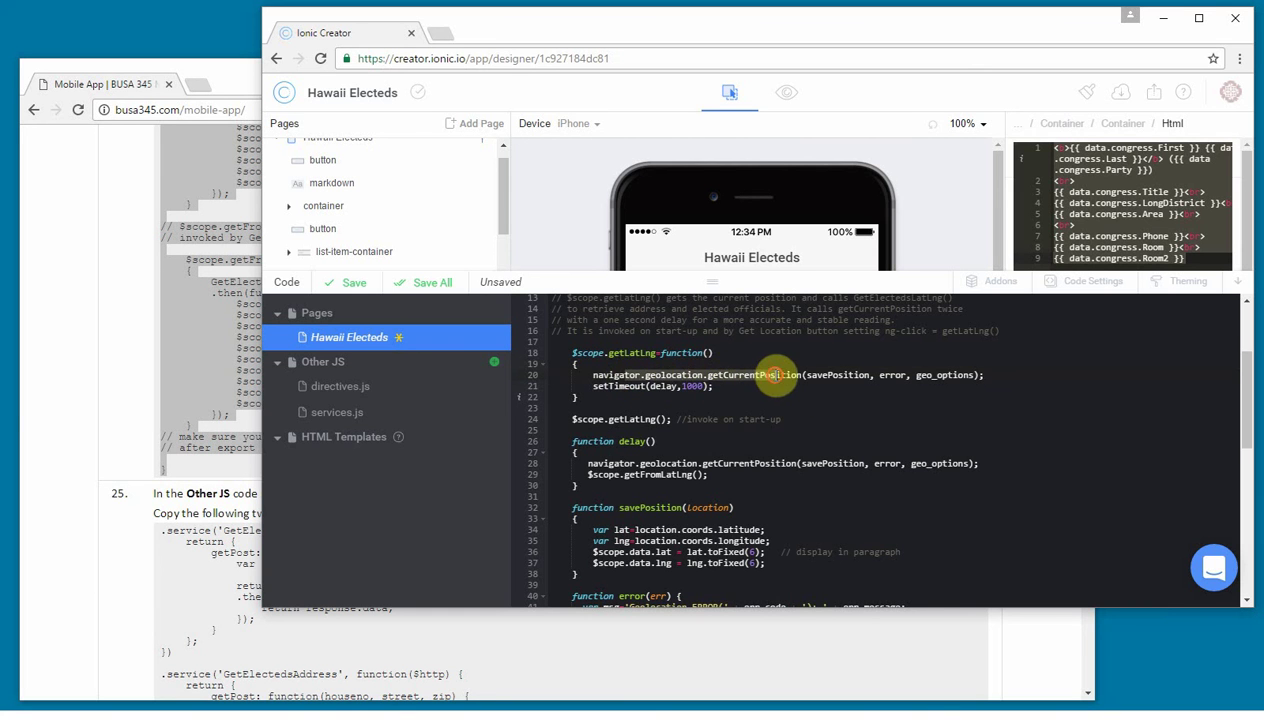
pyautogui.click(776, 375)
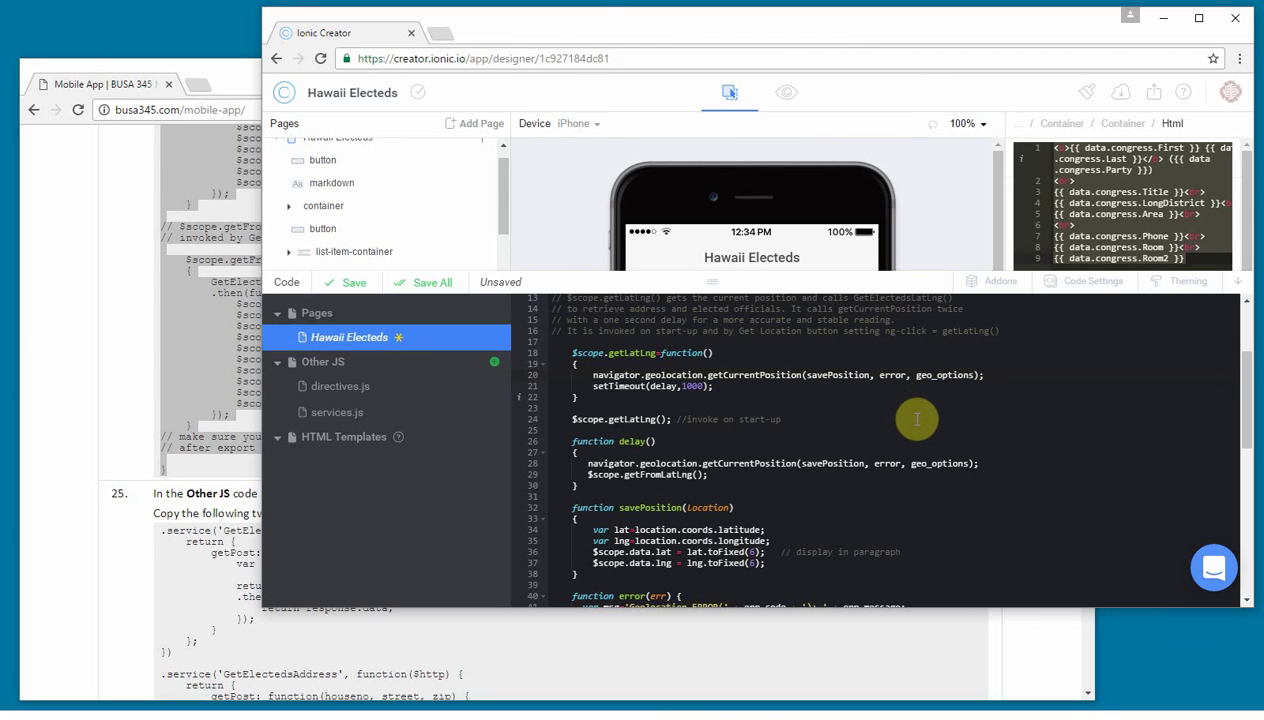
pyautogui.doubleClick(626, 418)
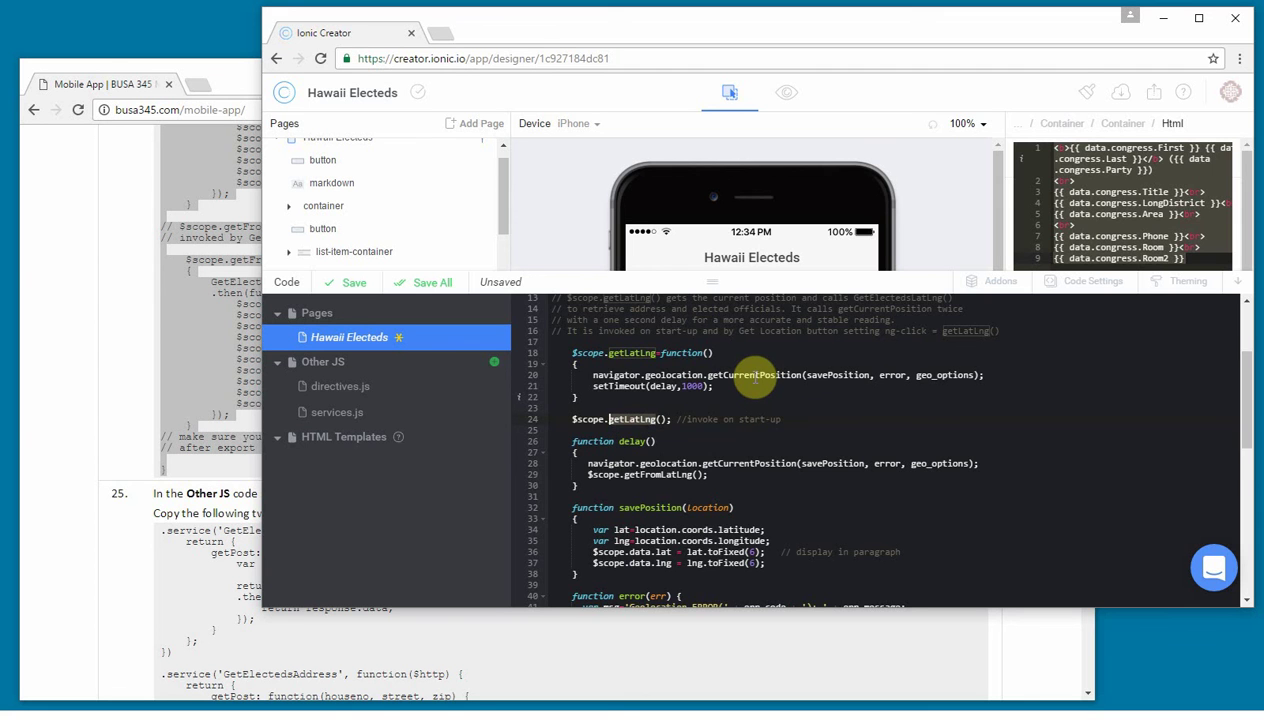
pyautogui.scroll(-3, 760, 385)
pyautogui.scroll(2, 784, 420)
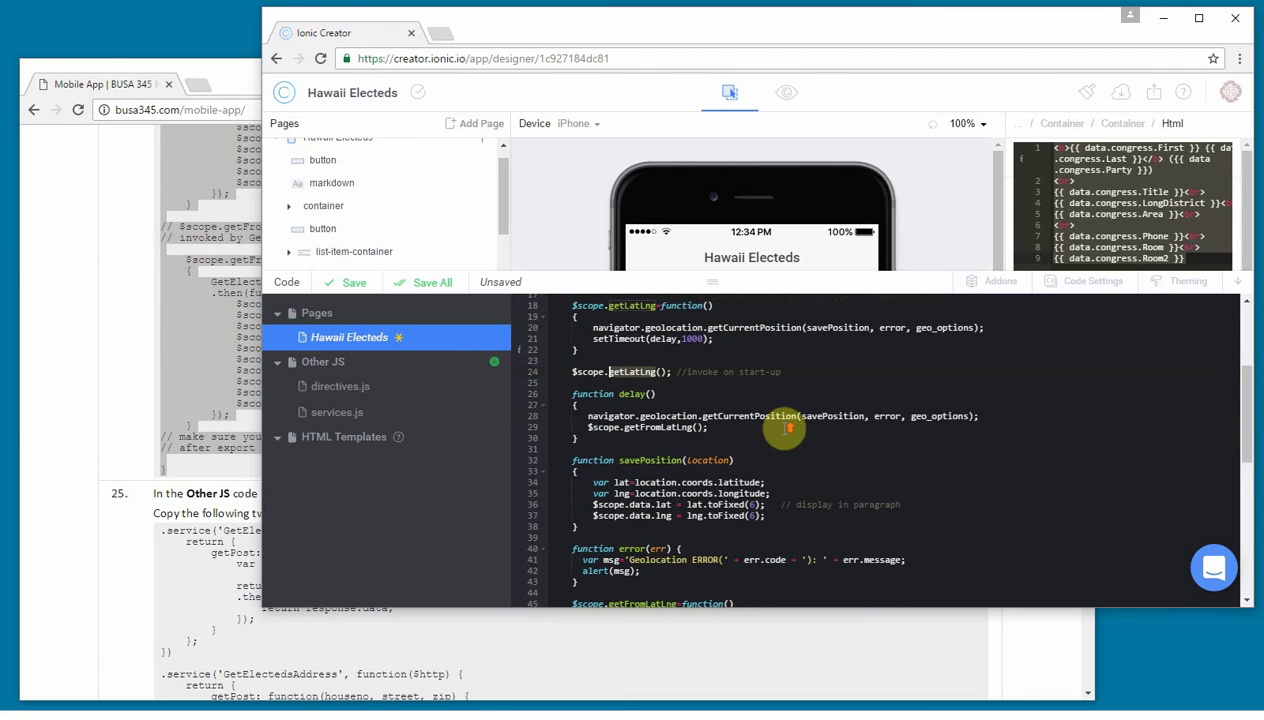
# Examine the delay function with its getCurrentPosition and getFromLatLng calls in the page code.
pyautogui.click(651, 427)
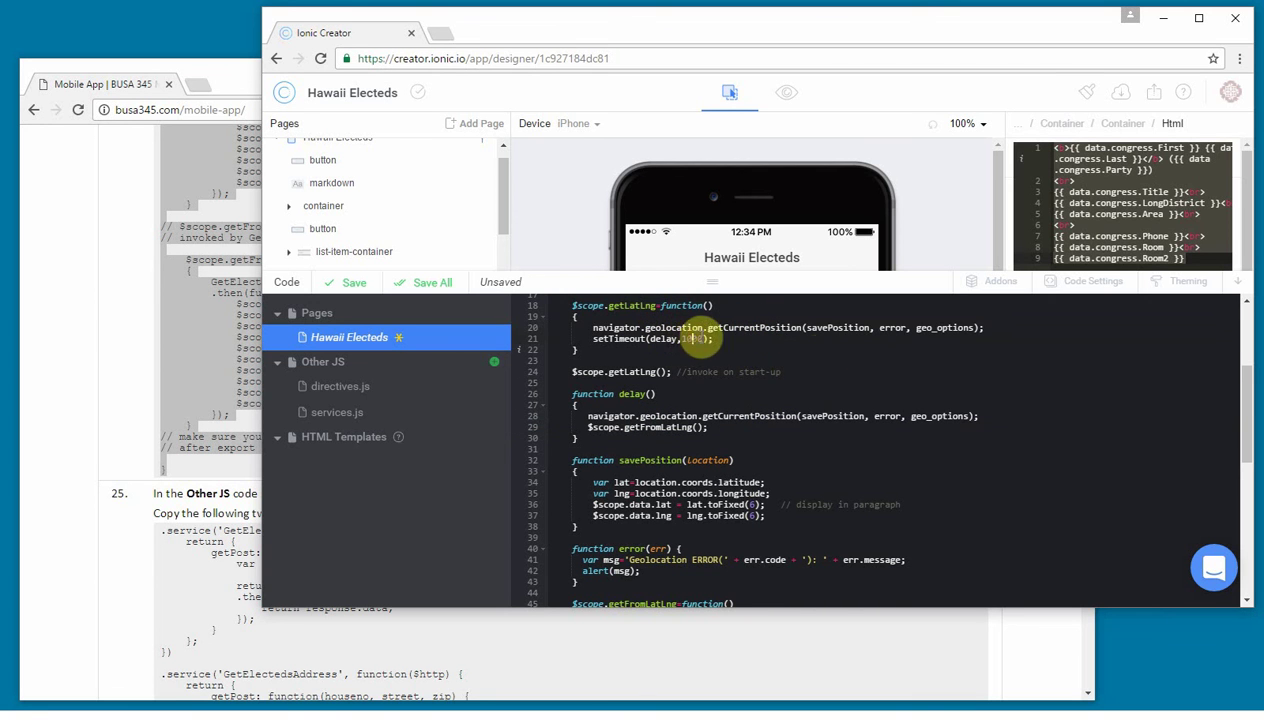
pyautogui.click(708, 427)
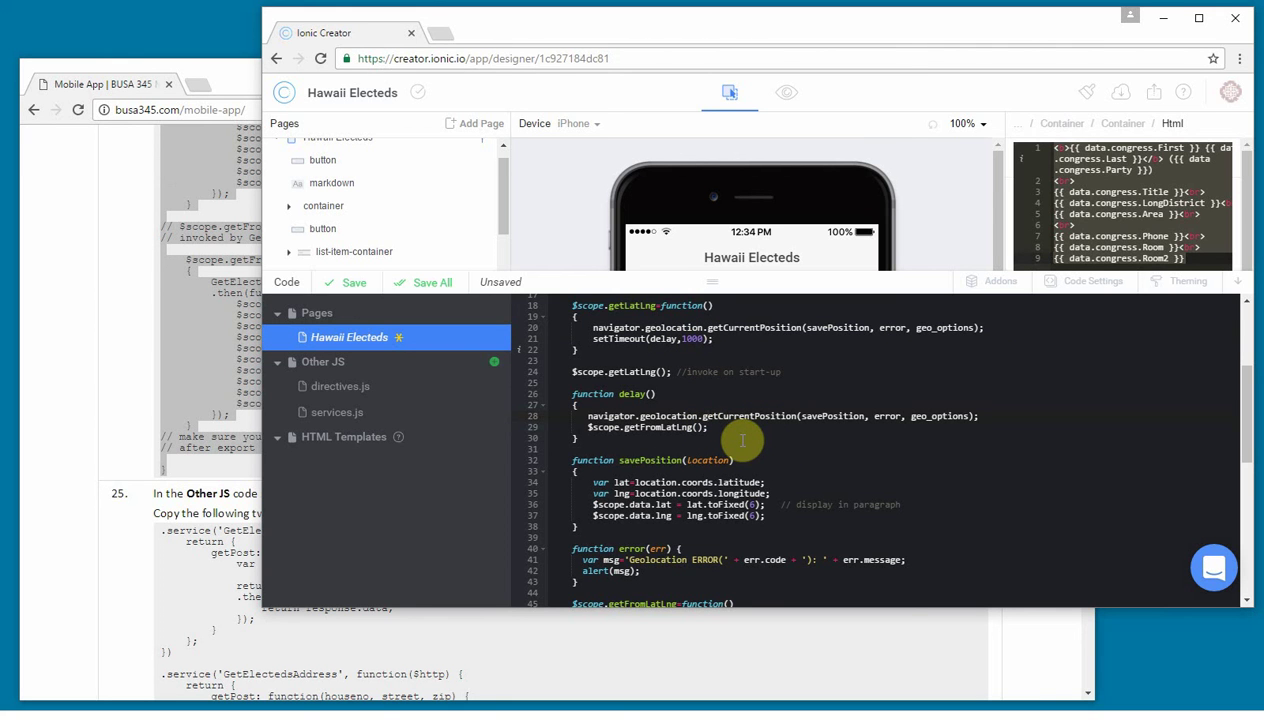
pyautogui.click(703, 416)
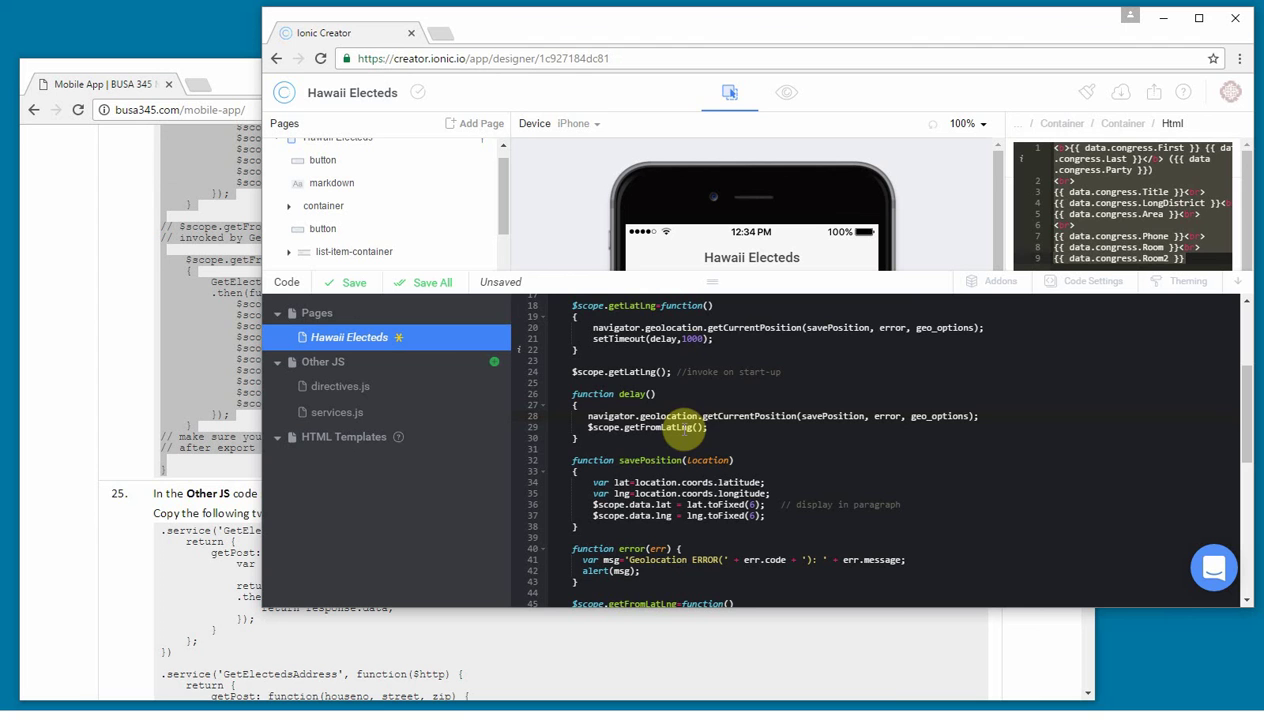
pyautogui.moveTo(630, 428); pyautogui.dragTo(678, 434)
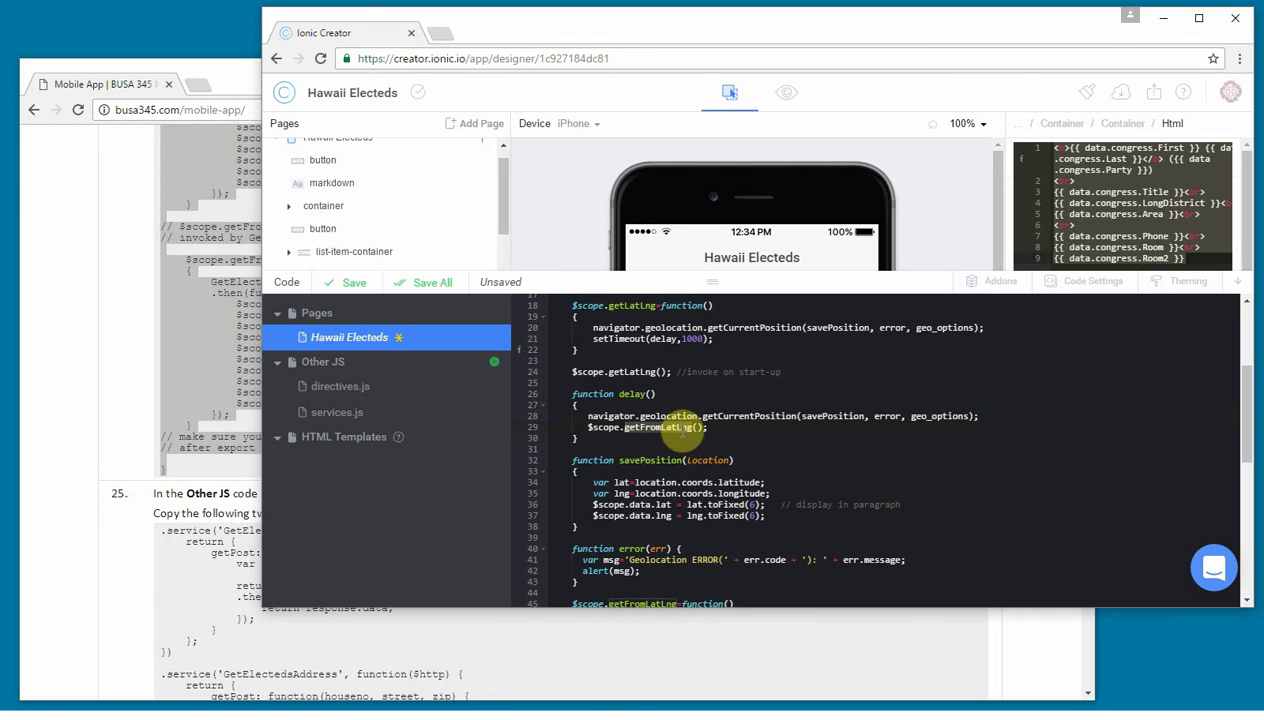
pyautogui.click(660, 433)
pyautogui.doubleClick(660, 428)
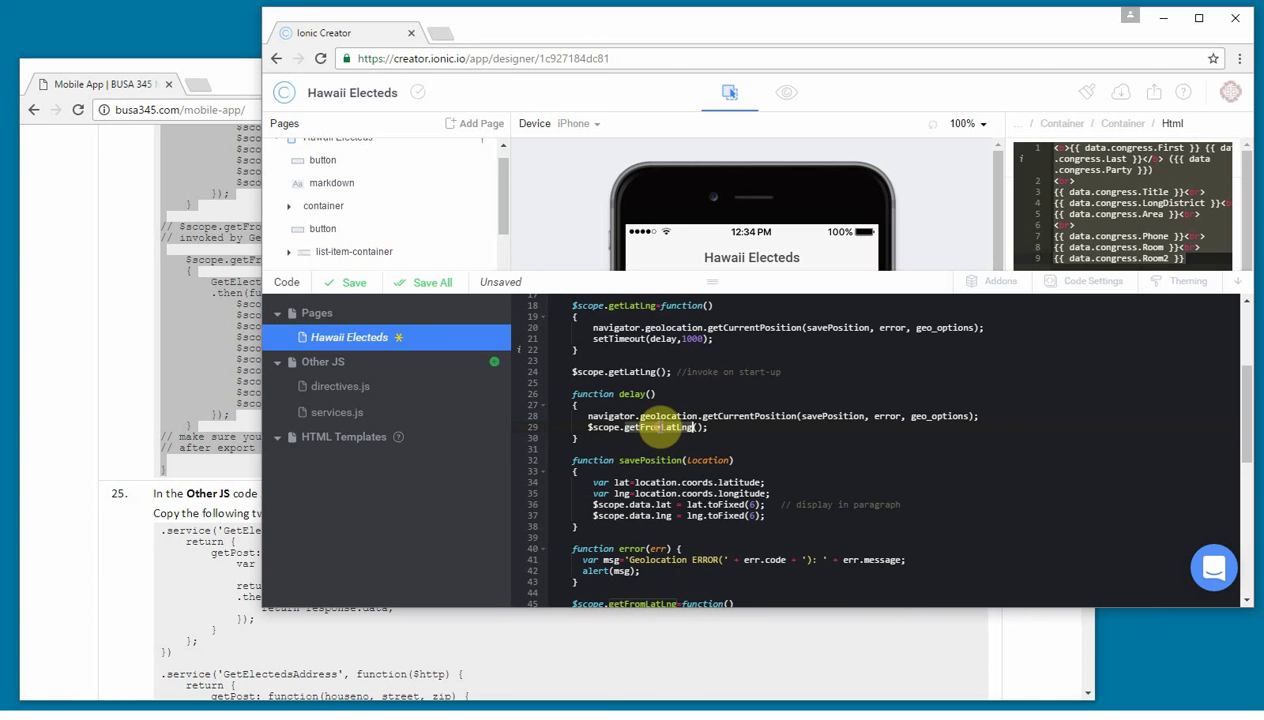
# Review the example API request by latitude and longitude on the course page, and return to Ionic Creator.
pyautogui.click(110, 275)
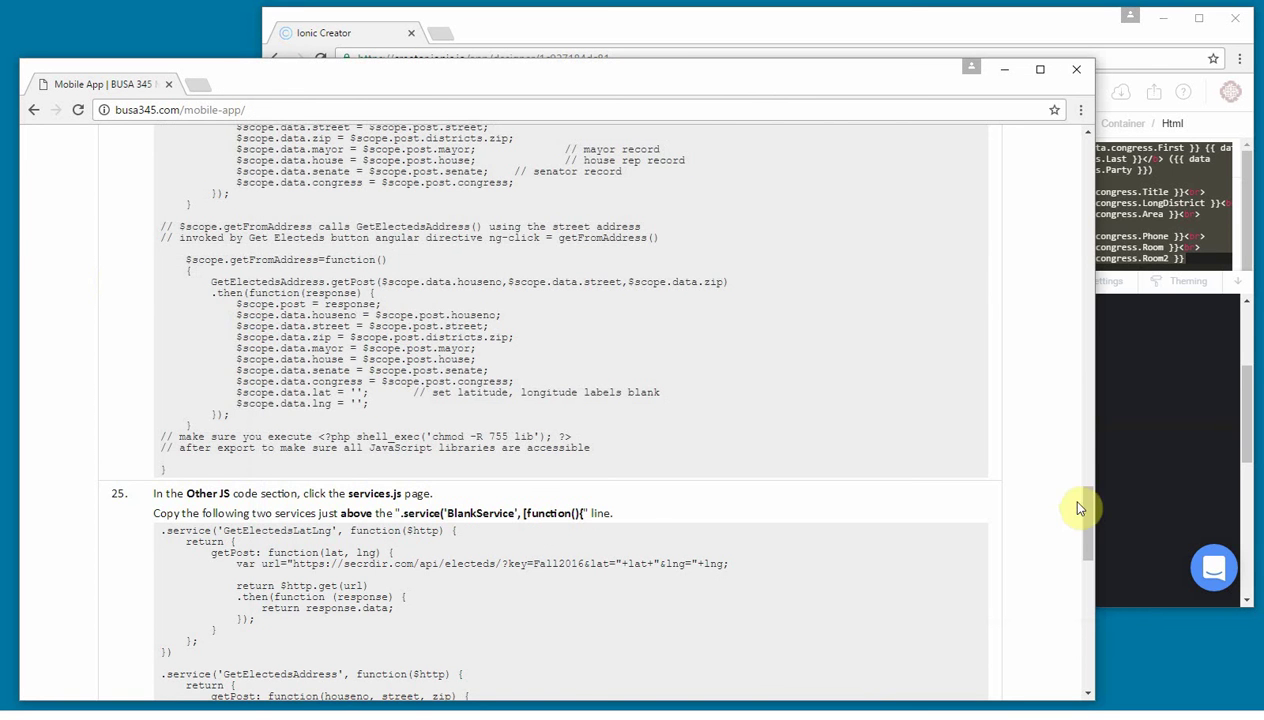
pyautogui.moveTo(1087, 523); pyautogui.dragTo(1072, 232)
pyautogui.scroll(1, 600, 205)
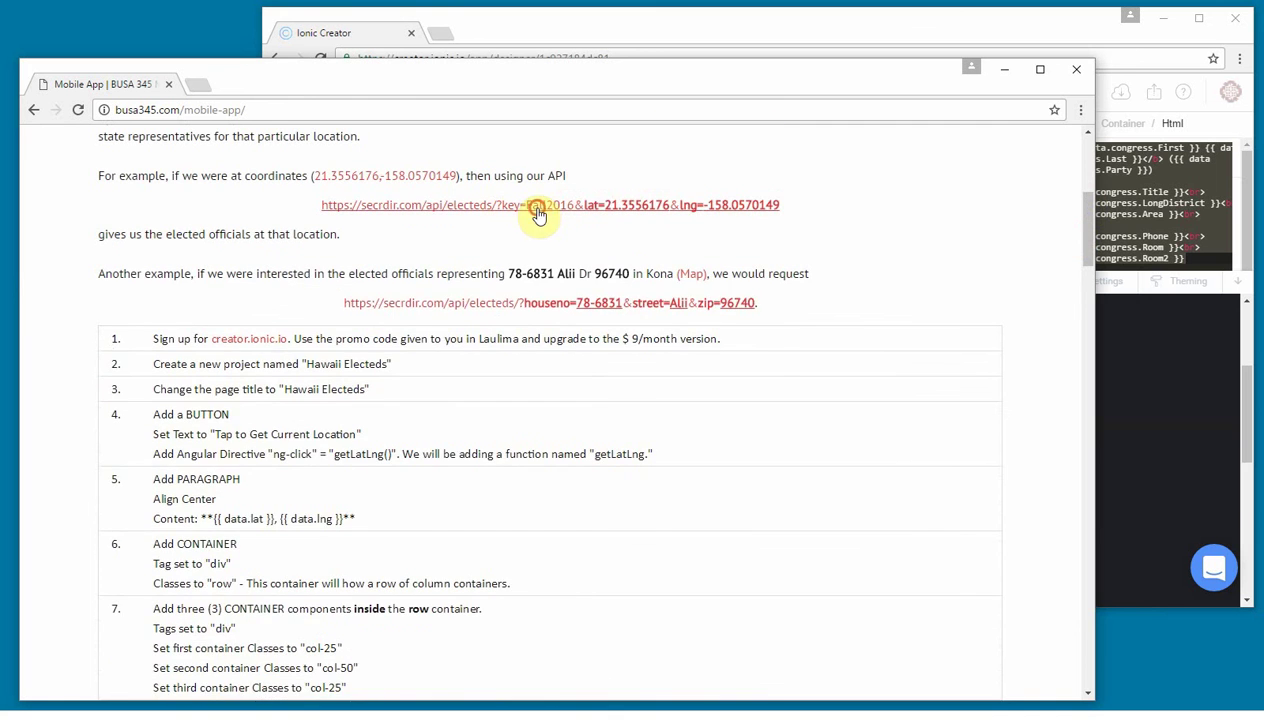
pyautogui.click(535, 205)
pyautogui.moveTo(486, 298); pyautogui.dragTo(652, 176)
pyautogui.click(910, 172)
pyautogui.click(928, 25)
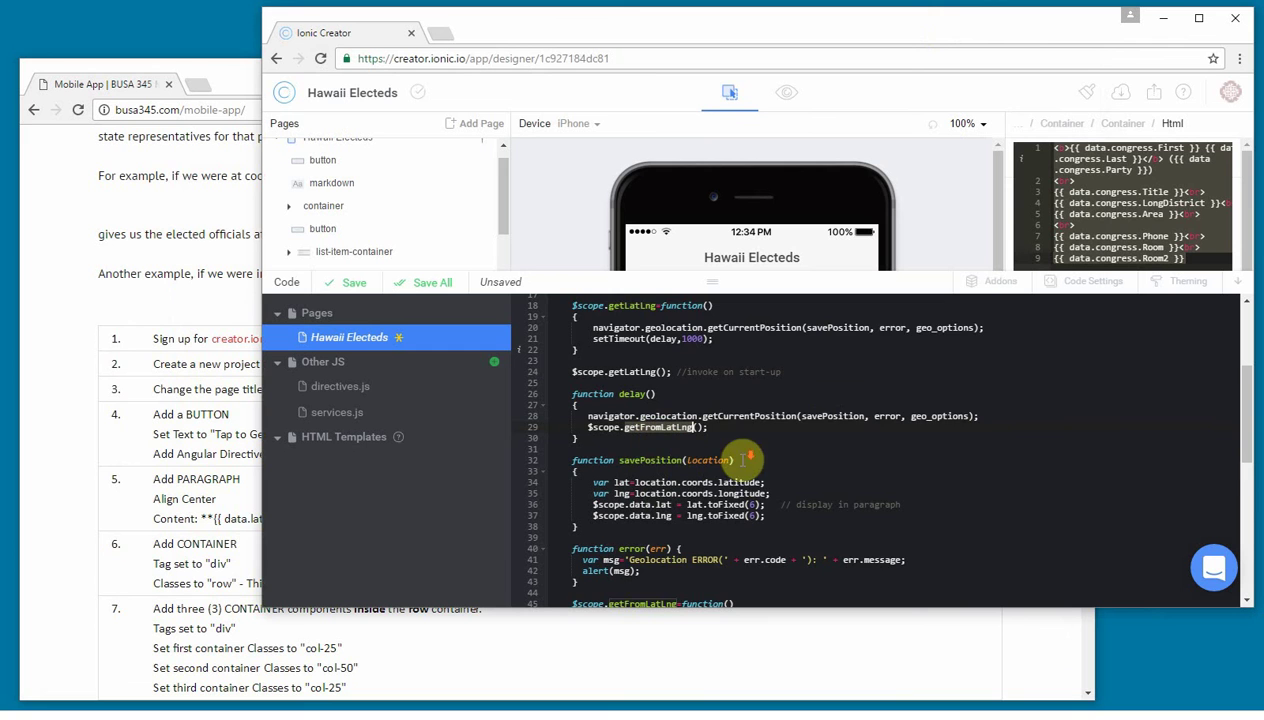
# Examine how the savePosition, error and getFromLatLng functions work in the Hawaii Electeds page code.
pyautogui.scroll(-1, 745, 460)
pyautogui.click(640, 412)
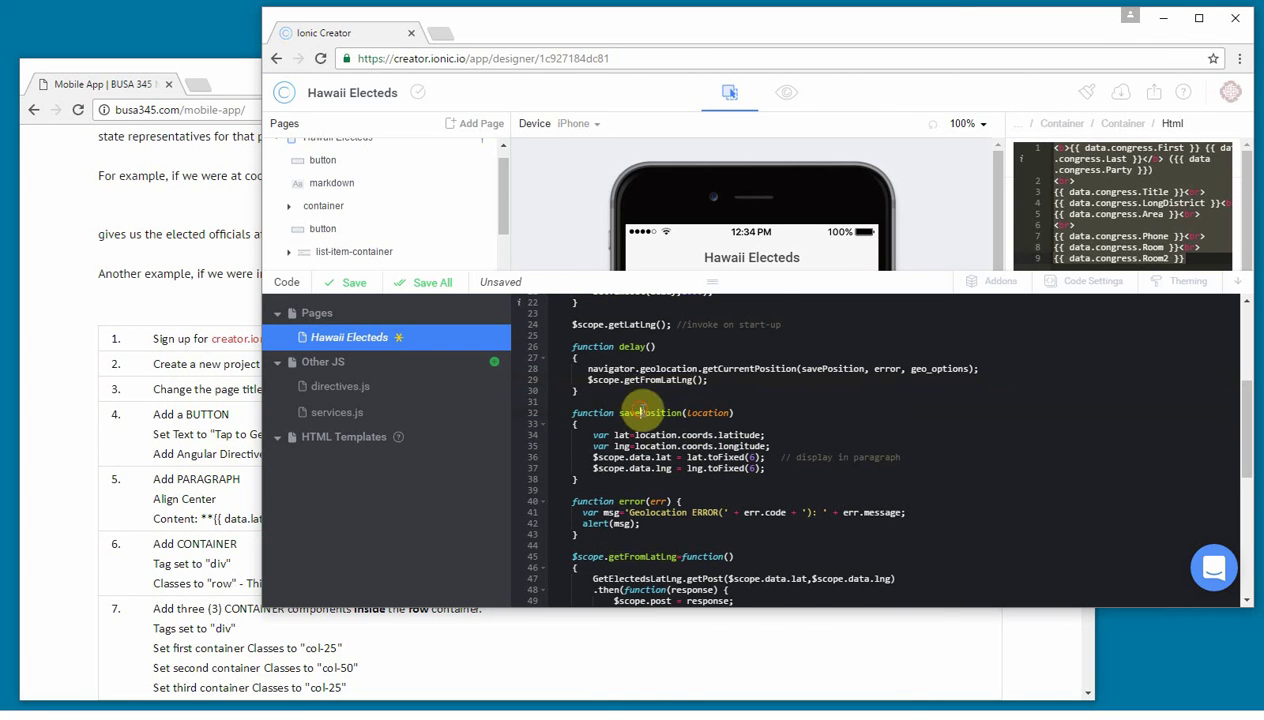
pyautogui.scroll(3, 832, 383)
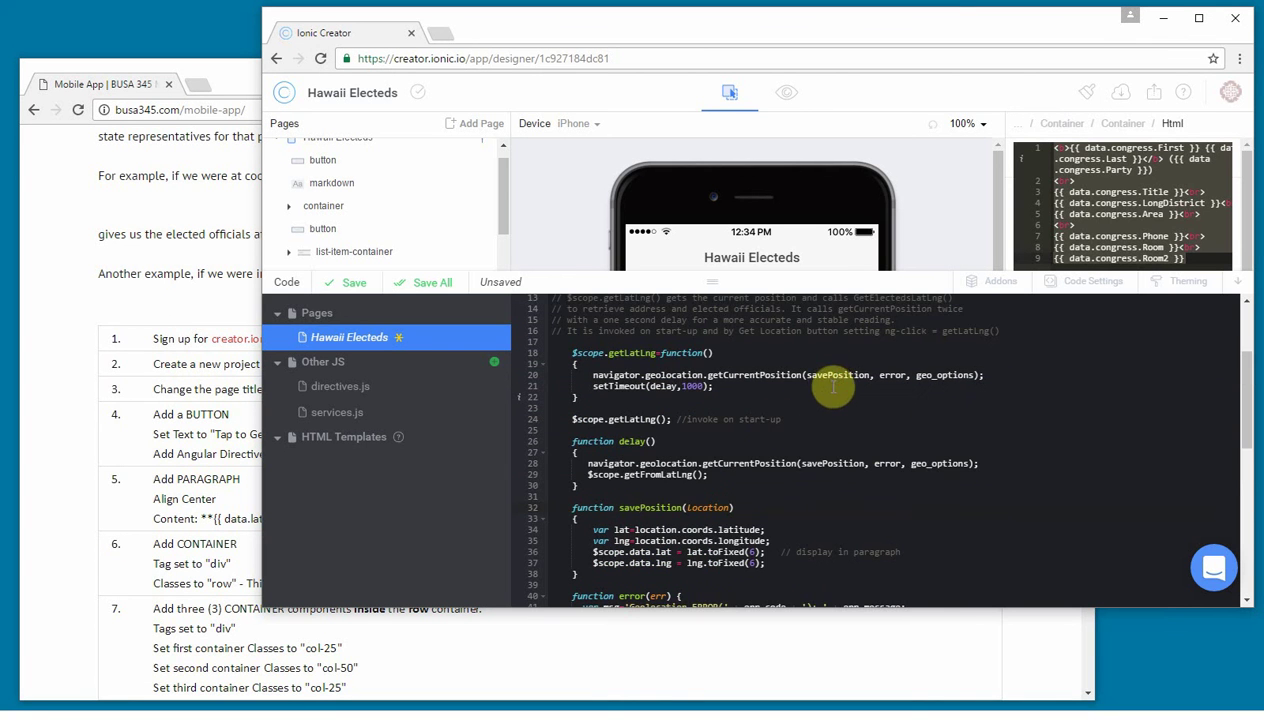
pyautogui.click(835, 377)
pyautogui.scroll(-6, 979, 440)
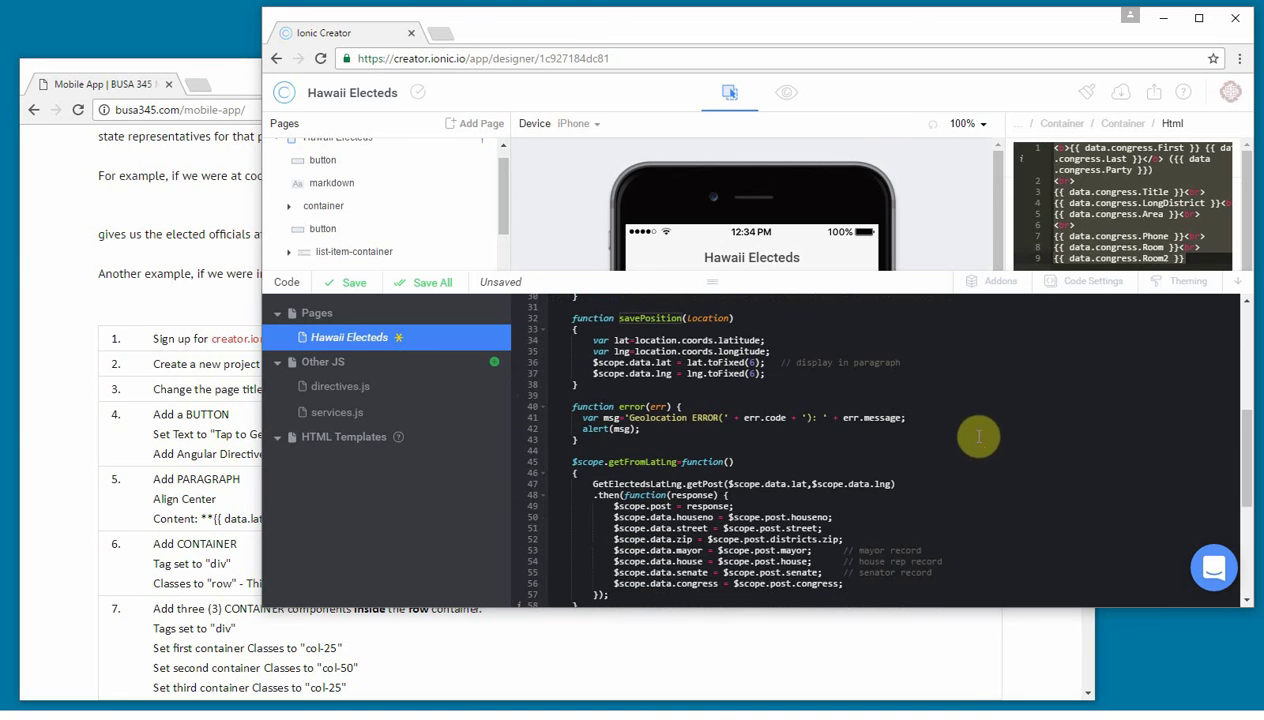
pyautogui.scroll(1, 900, 445)
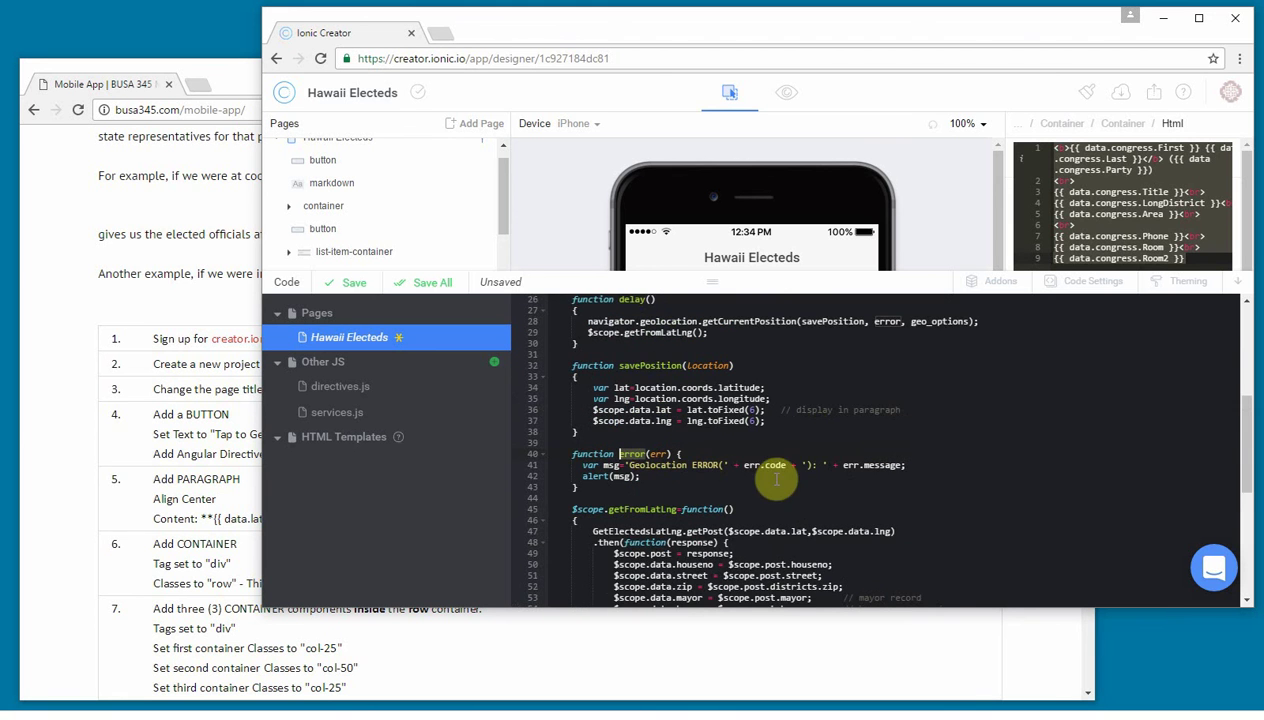
pyautogui.scroll(-4, 1000, 450)
pyautogui.scroll(2, 999, 430)
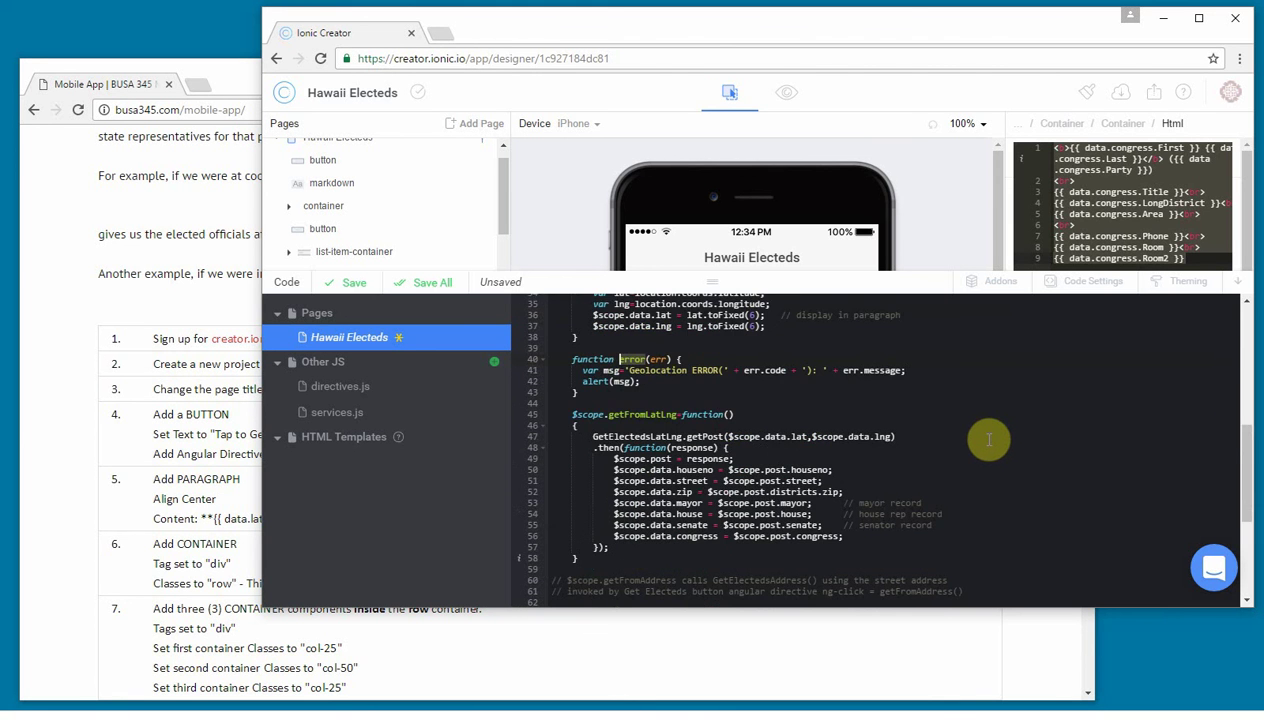
pyautogui.scroll(3, 989, 432)
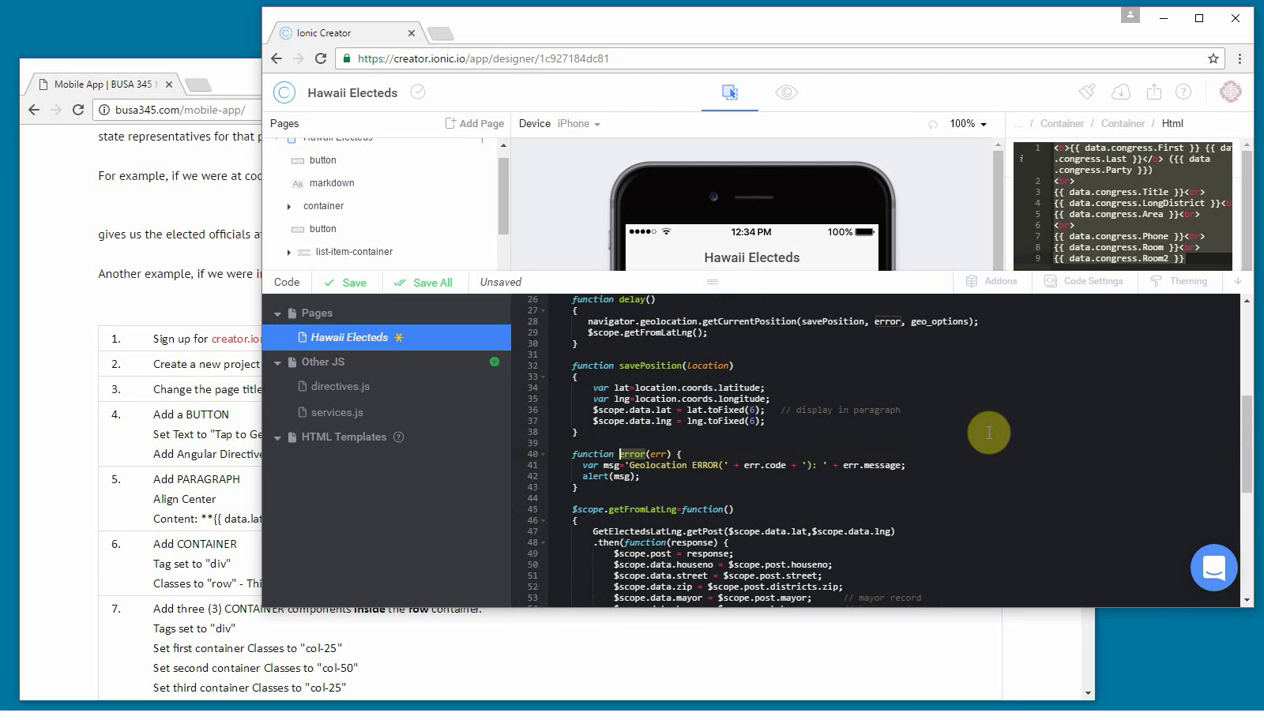
pyautogui.scroll(-4, 989, 432)
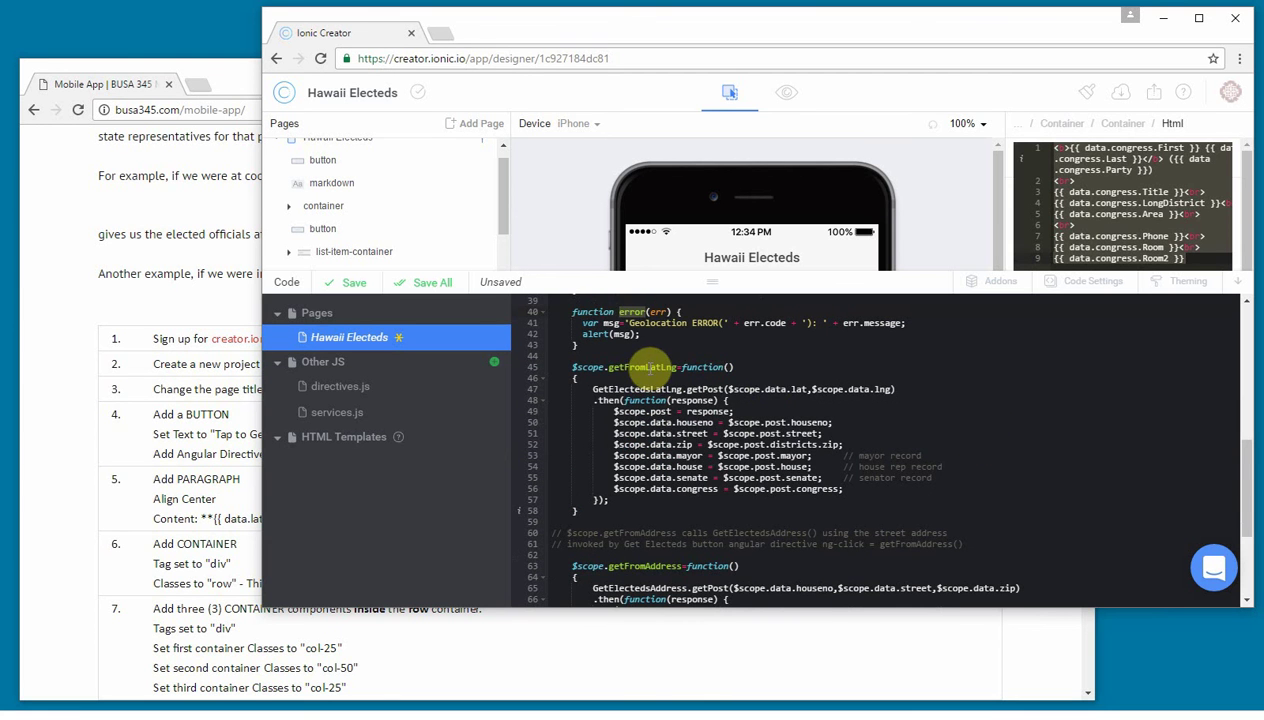
pyautogui.scroll(2, 838, 406)
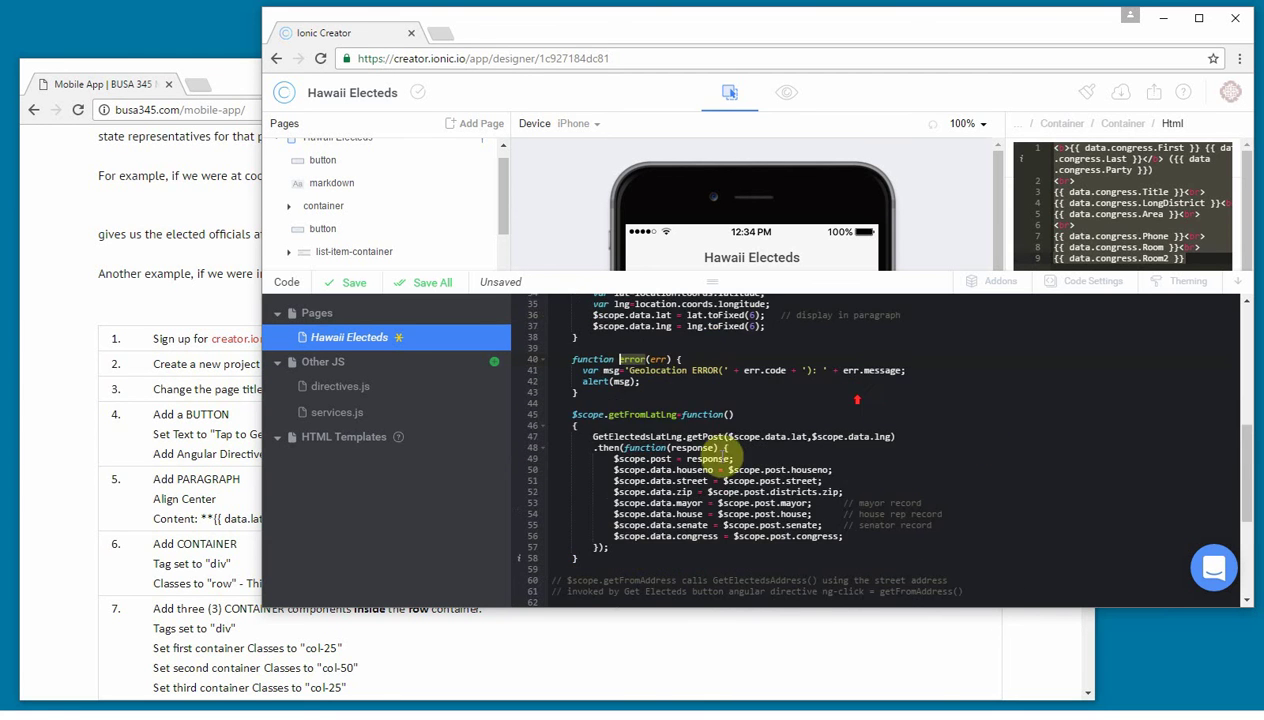
# Examine the response handling in getFromLatLng and getFromAddress, checking which page button calls the address lookup.
pyautogui.click(766, 437)
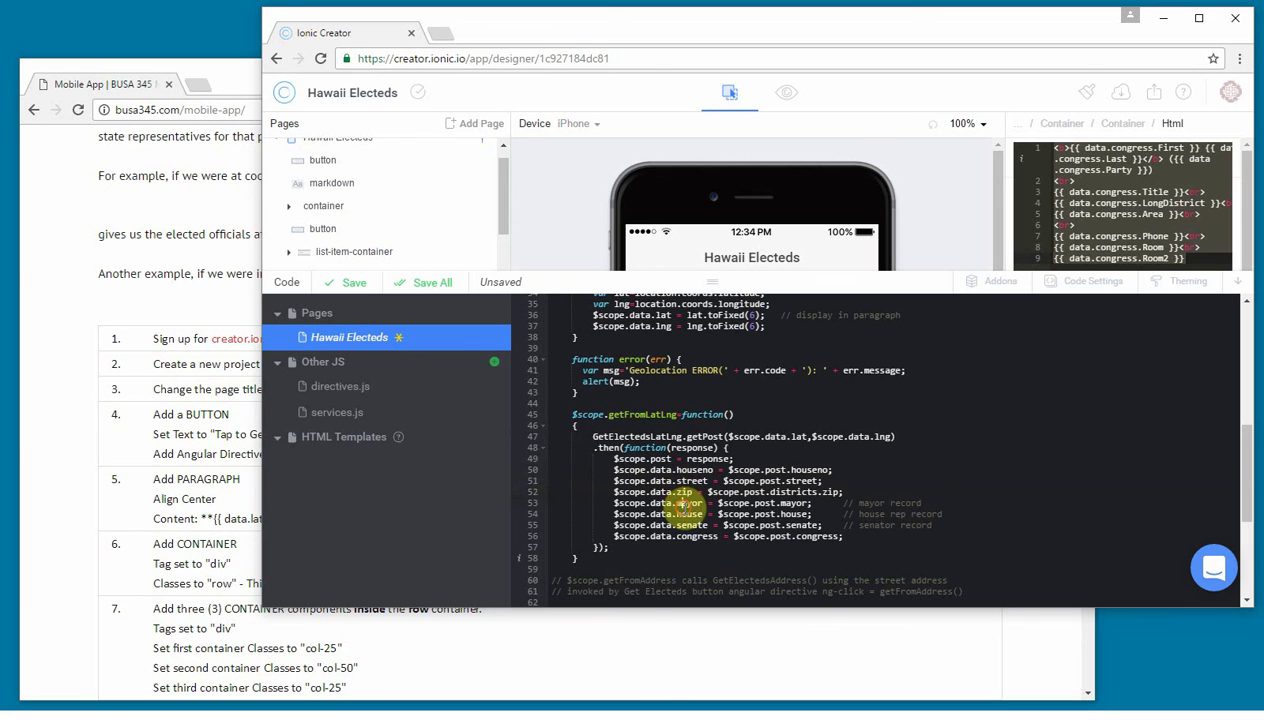
pyautogui.scroll(-5, 720, 485)
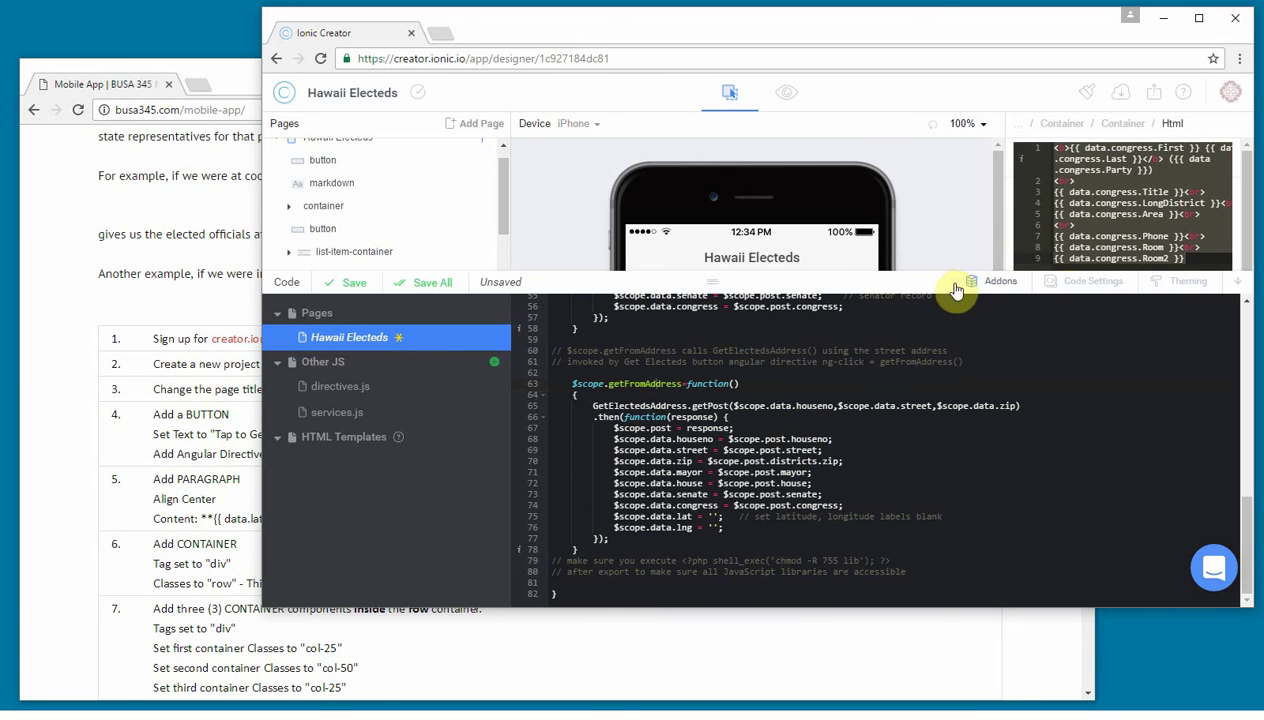
pyautogui.moveTo(949, 277); pyautogui.dragTo(910, 448)
pyautogui.scroll(-1, 985, 300)
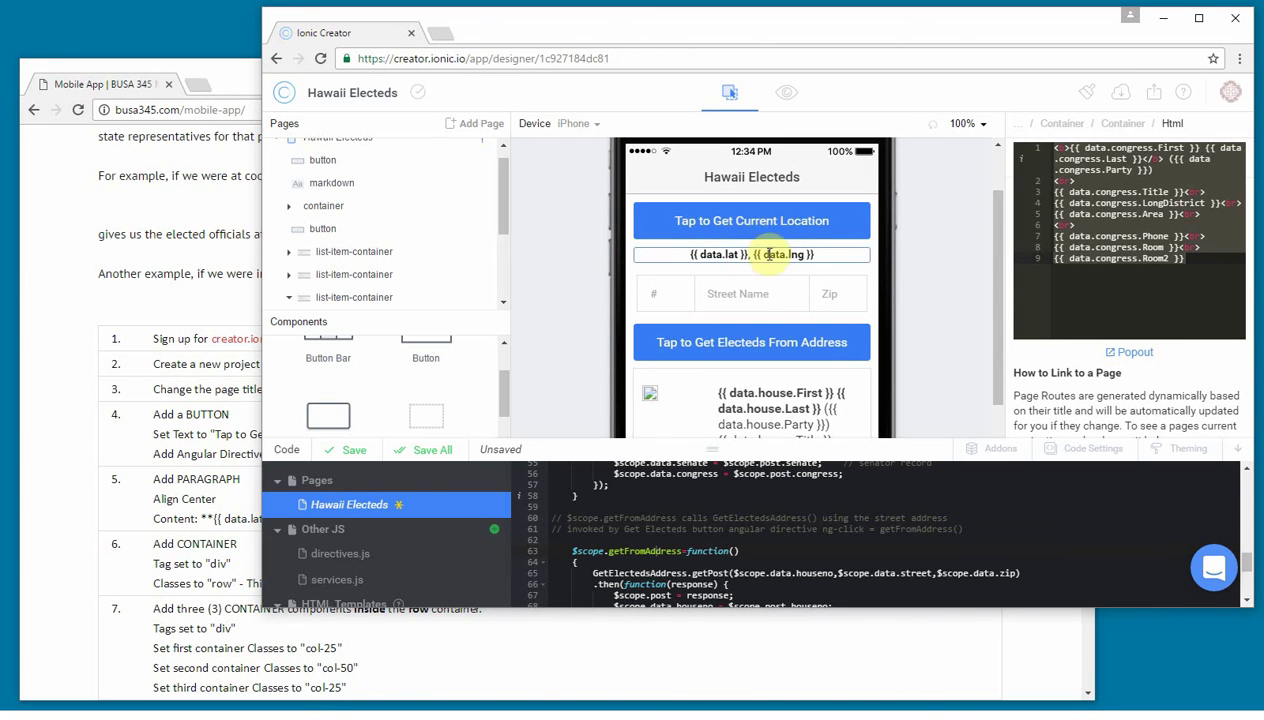
pyautogui.click(745, 341)
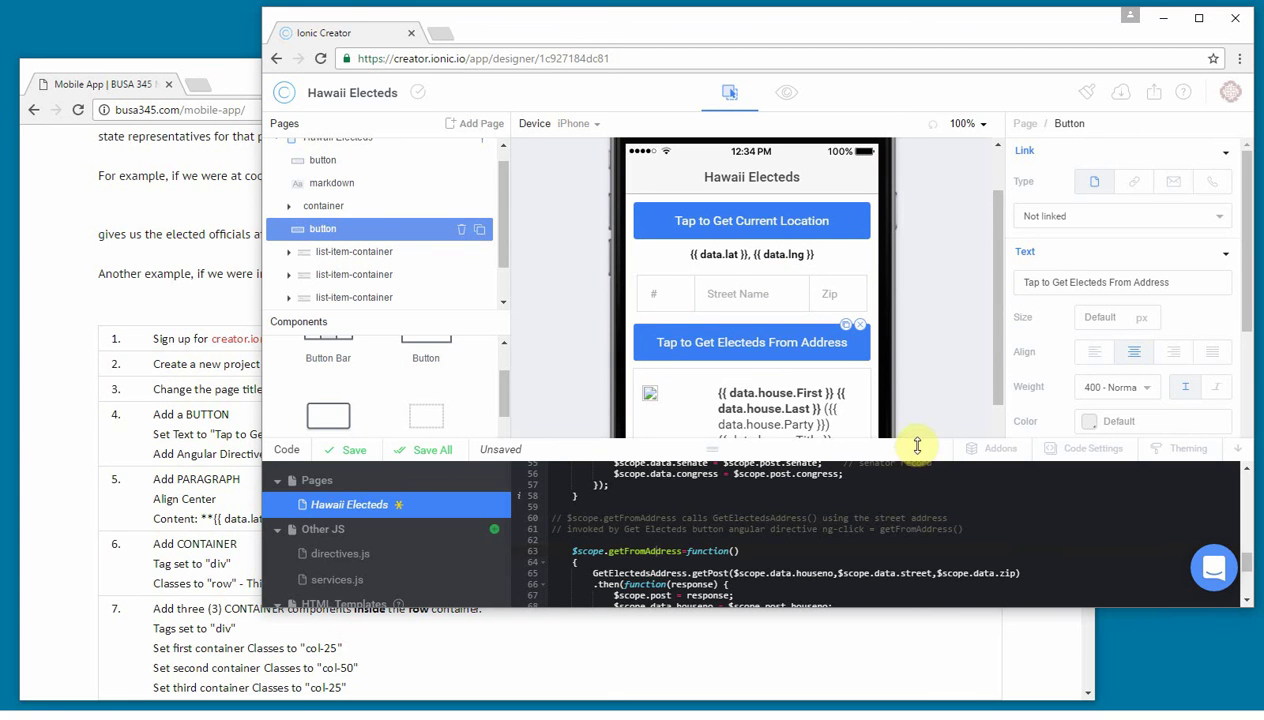
pyautogui.moveTo(918, 441); pyautogui.dragTo(897, 266)
pyautogui.click(838, 440)
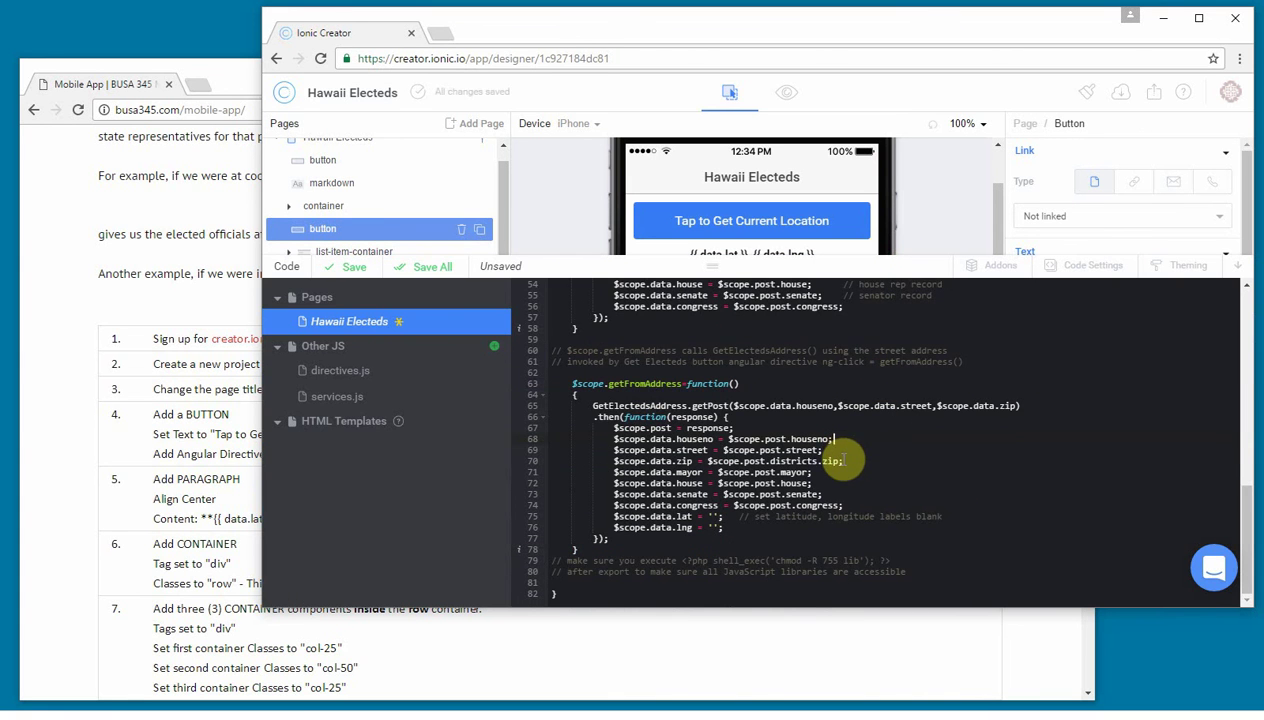
pyautogui.scroll(3, 843, 460)
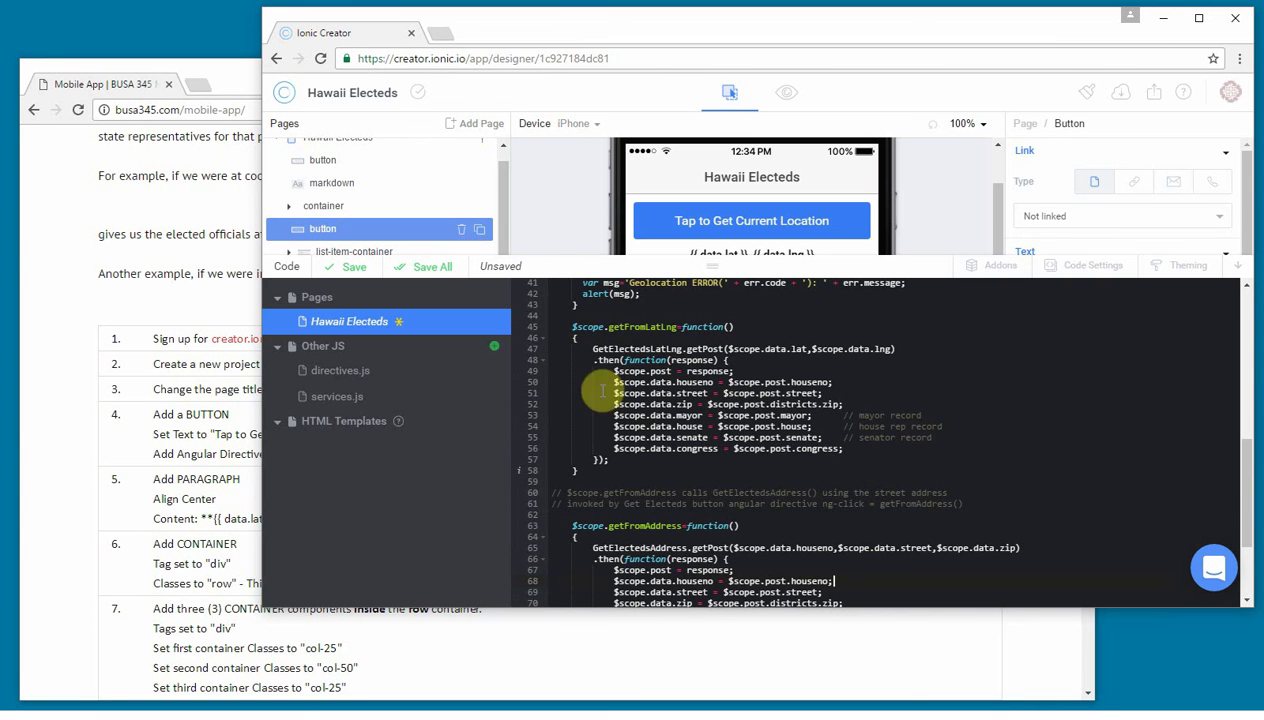
# Open services.js in the project code and bring up step 25 of the course instructions.
pyautogui.click(336, 400)
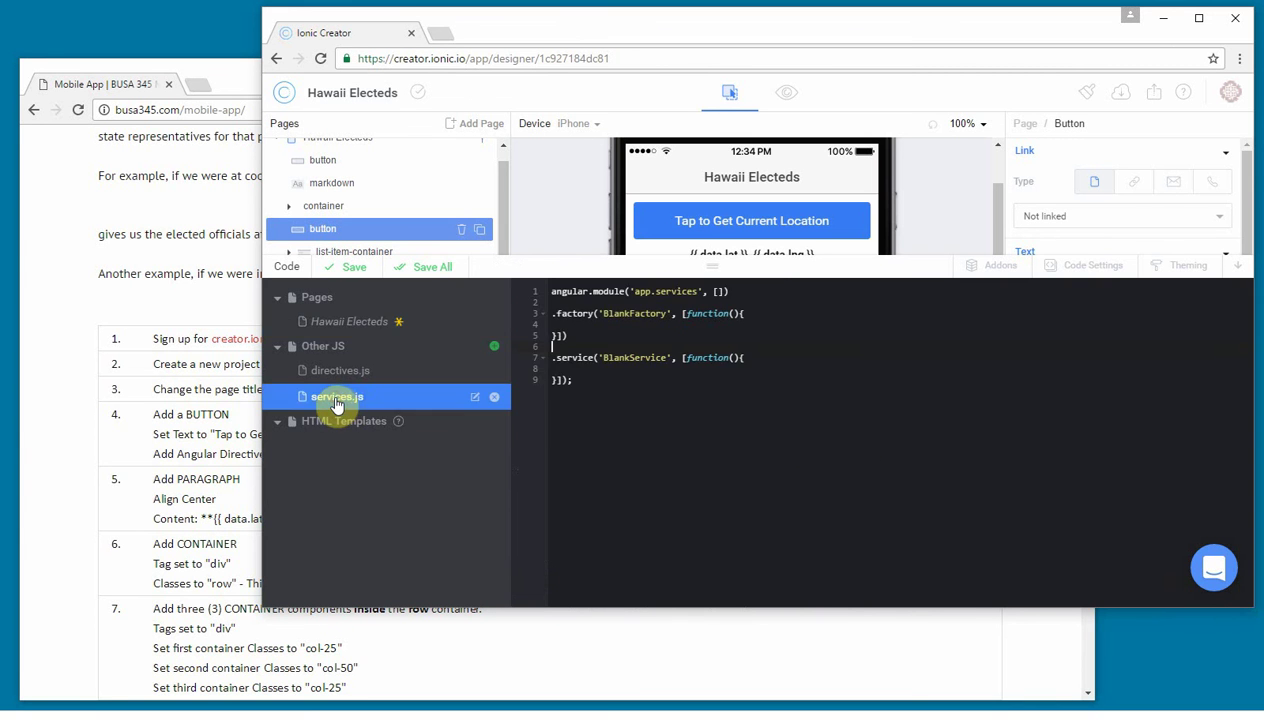
pyautogui.click(166, 362)
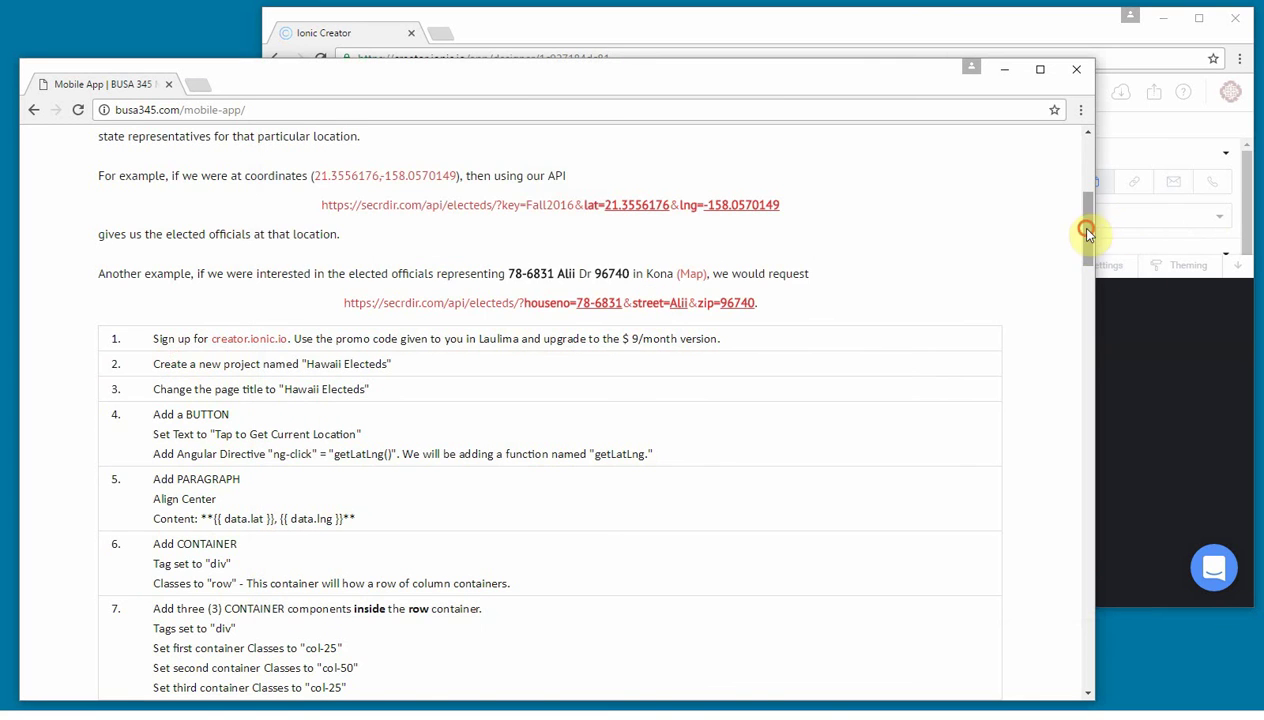
pyautogui.moveTo(1088, 233); pyautogui.dragTo(1044, 580)
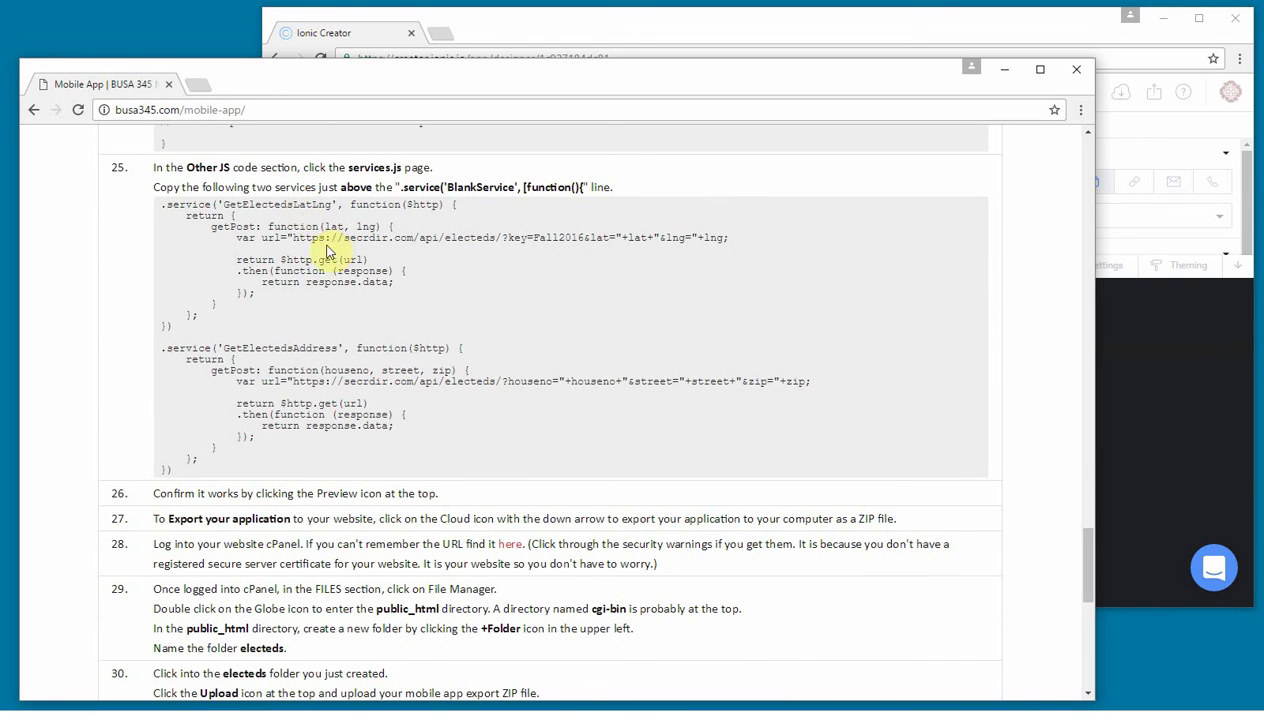
# Examine the request URLs and the key parameter in the GetElectedsLatLng and GetElectedsAddress services on the course page.
pyautogui.moveTo(293, 236); pyautogui.dragTo(598, 243)
pyautogui.click(624, 236)
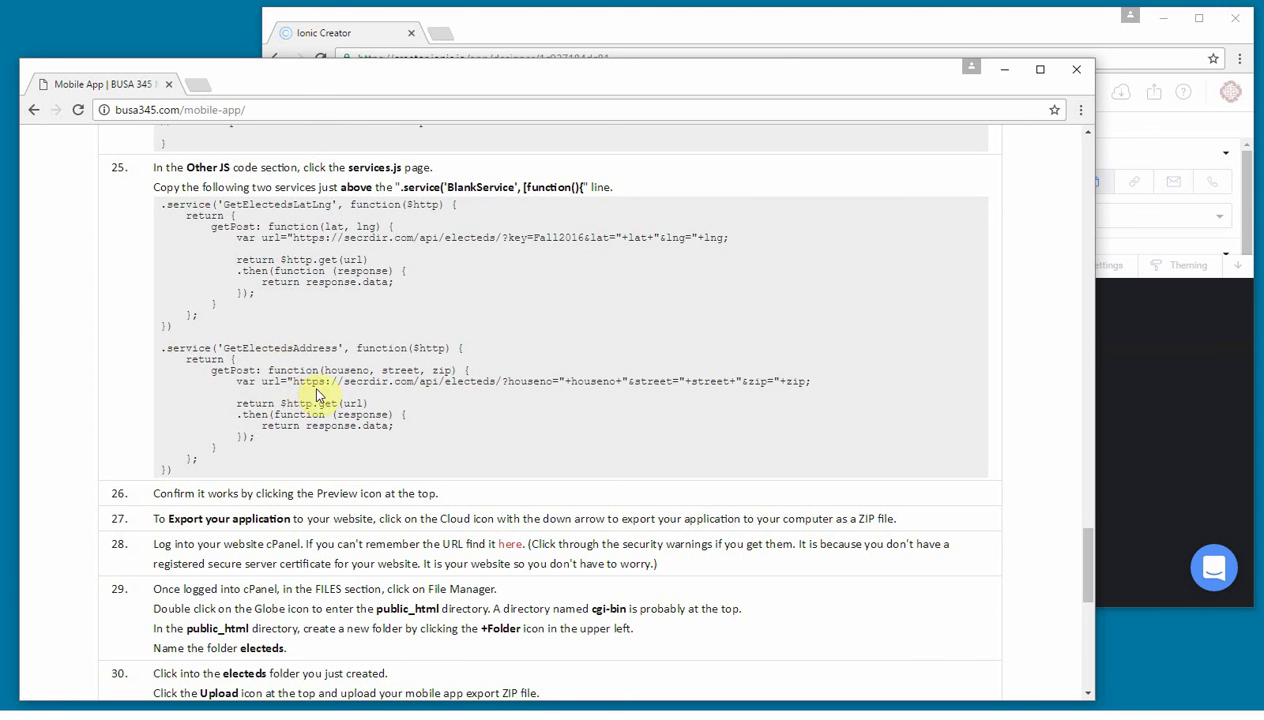
pyautogui.moveTo(347, 381); pyautogui.dragTo(601, 400)
pyautogui.click(477, 378)
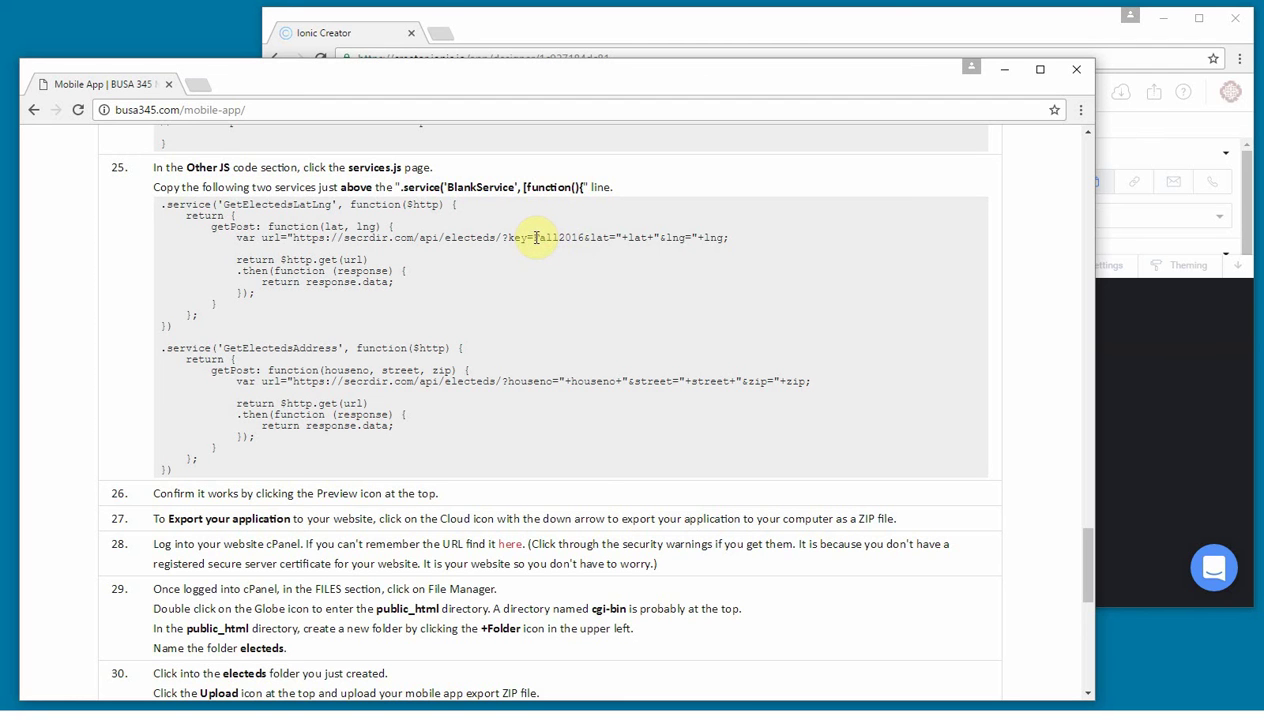
pyautogui.click(688, 263)
pyautogui.click(551, 242)
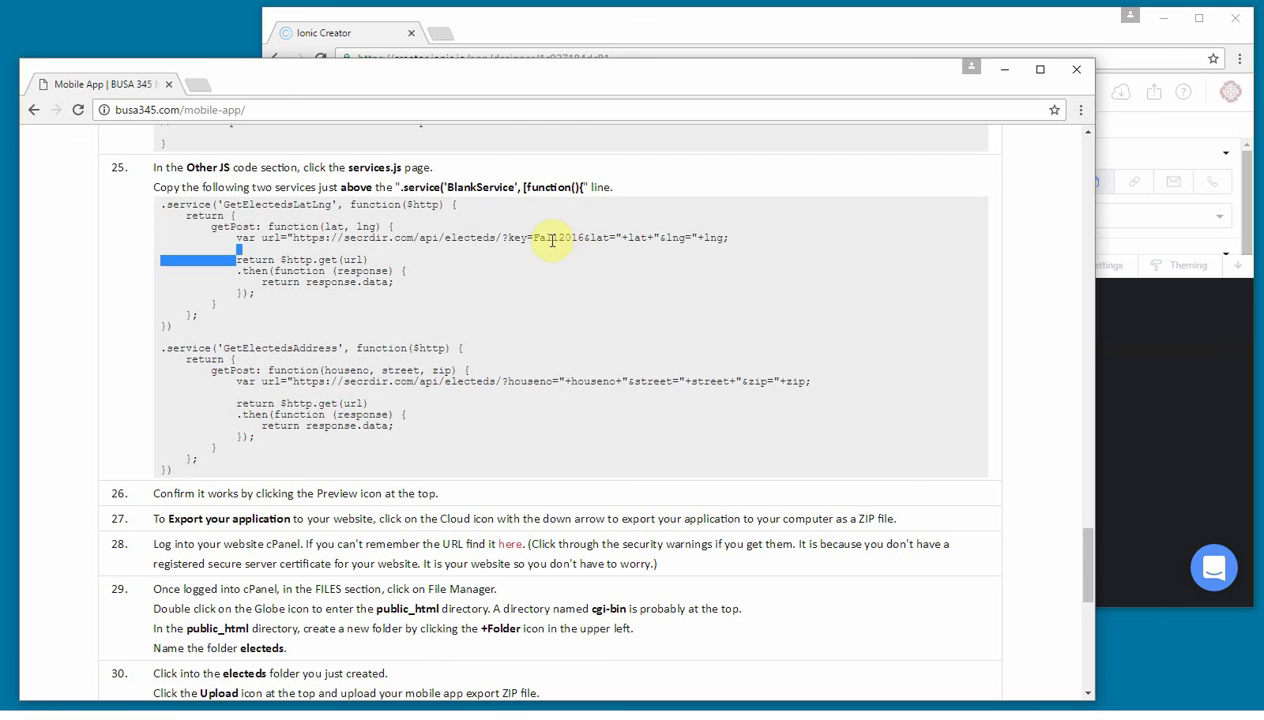
pyautogui.click(551, 241)
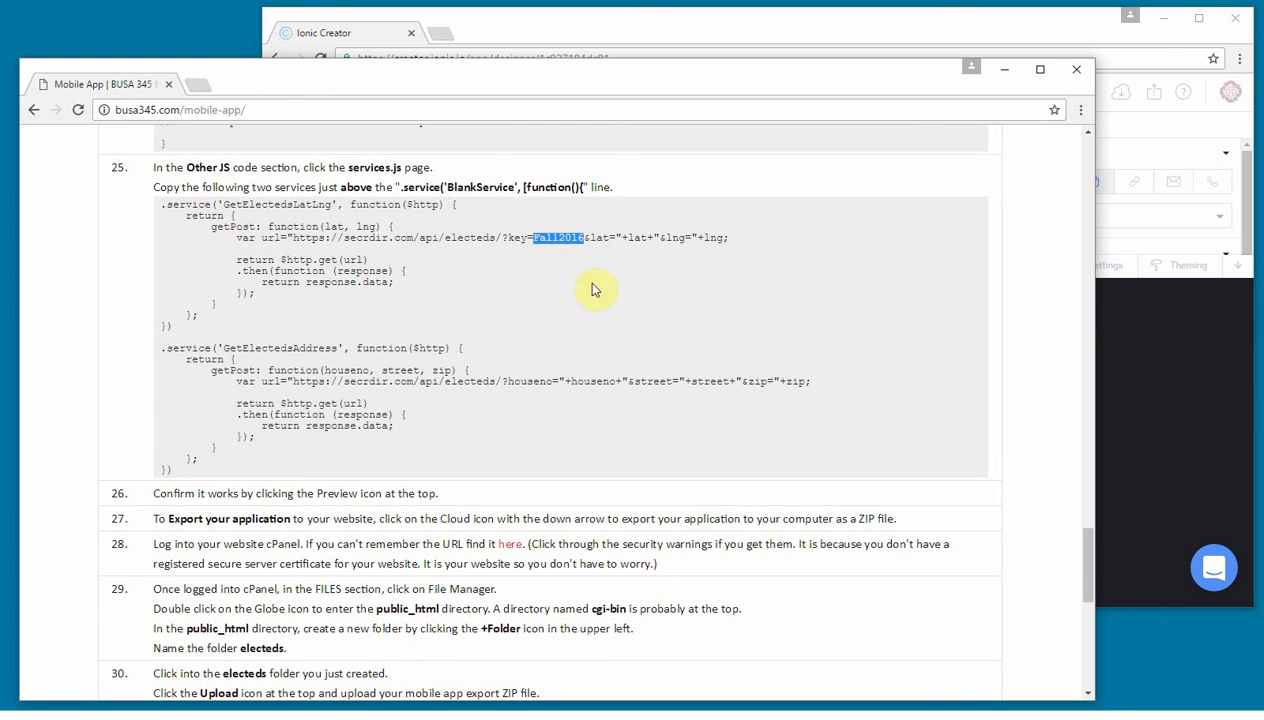
pyautogui.click(420, 218)
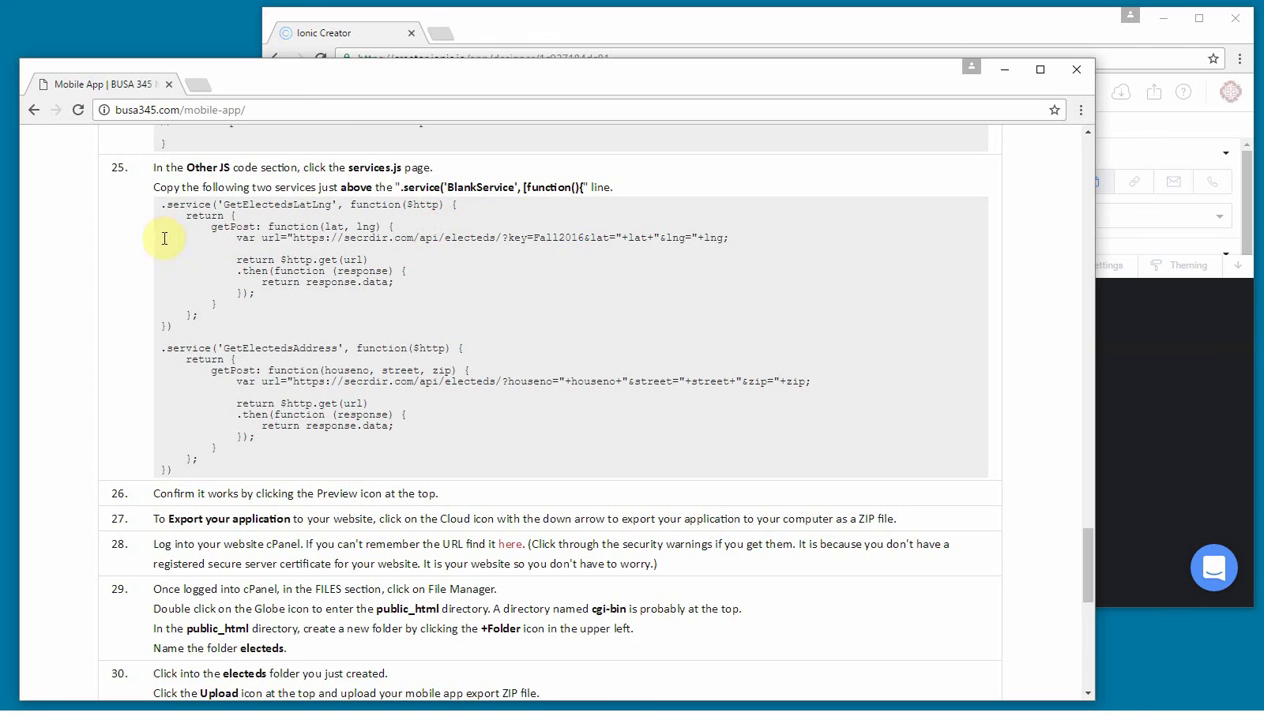
# Copy the complete GetElectedsLatLng and GetElectedsAddress service code from step 25 of the course page.
pyautogui.moveTo(161, 206); pyautogui.dragTo(201, 471)
pyautogui.rightClick(236, 393)
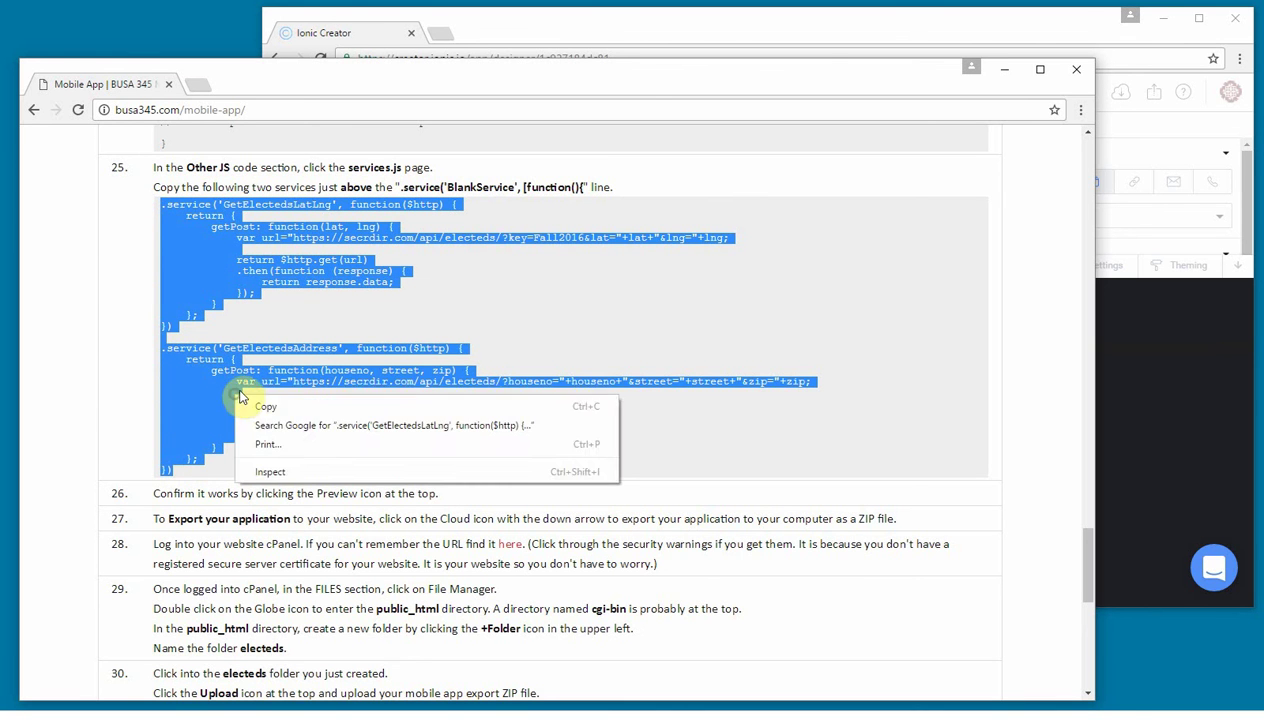
pyautogui.click(252, 403)
pyautogui.rightClick(261, 364)
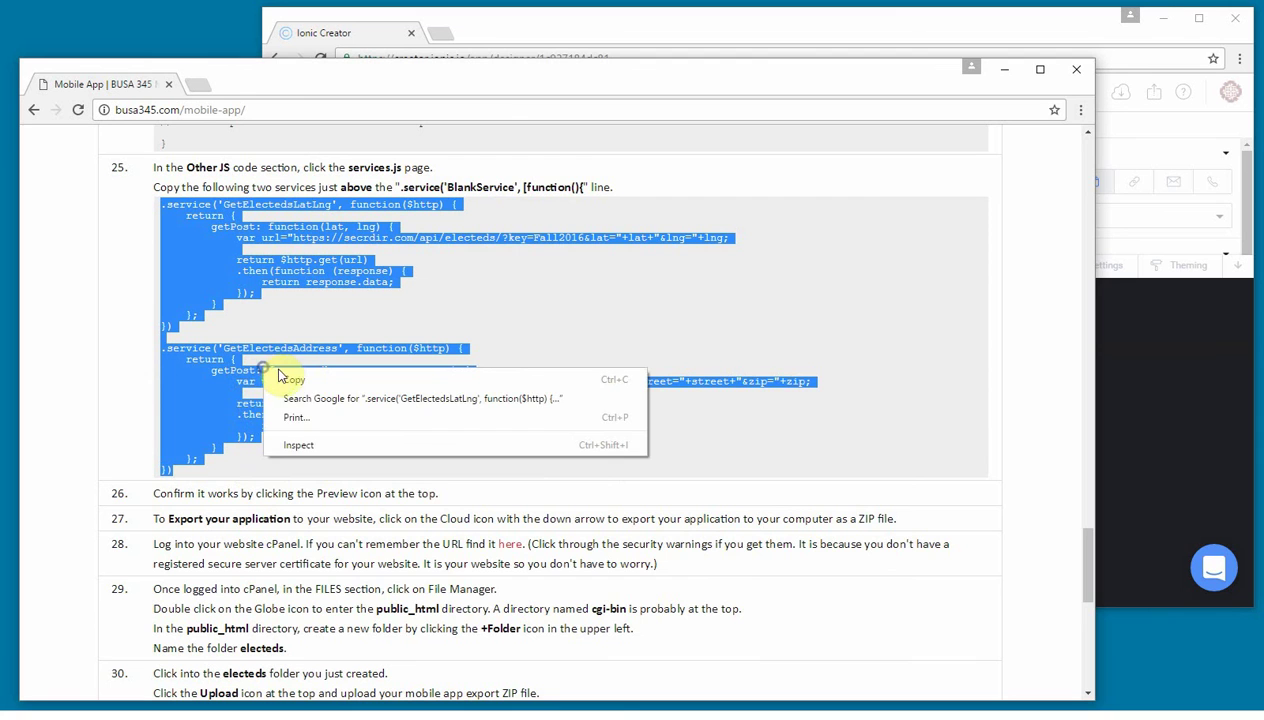
pyautogui.click(281, 380)
# Switch to Ionic Creator and paste the two copied services into services.js directly above the BlankService line.
pyautogui.click(782, 28)
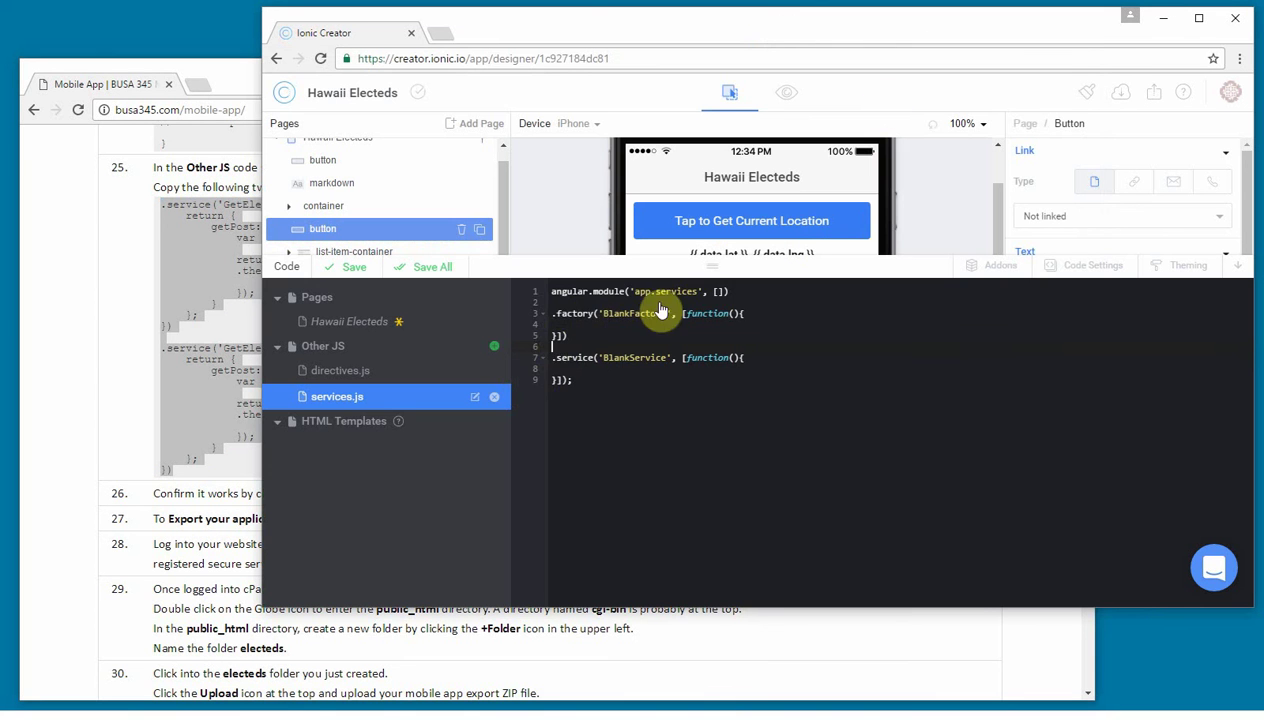
pyautogui.click(555, 346)
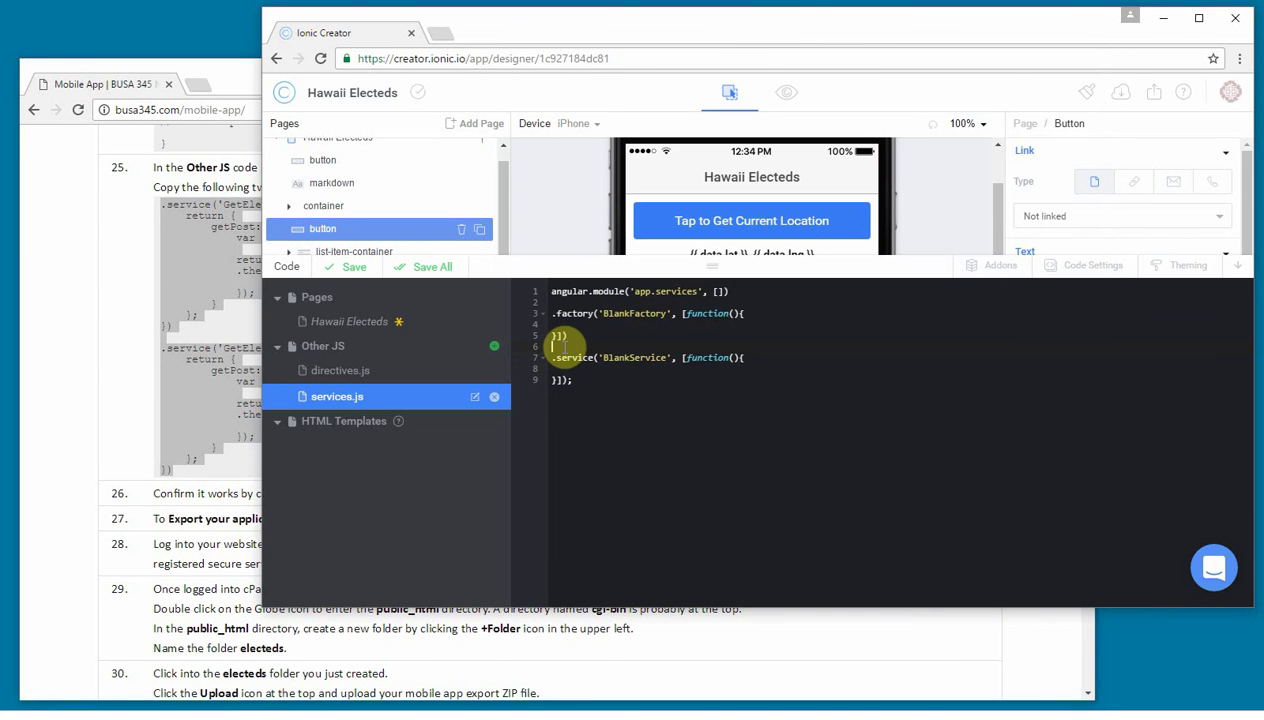
pyautogui.press('Return')
pyautogui.press('Return')
pyautogui.rightClick(567, 356)
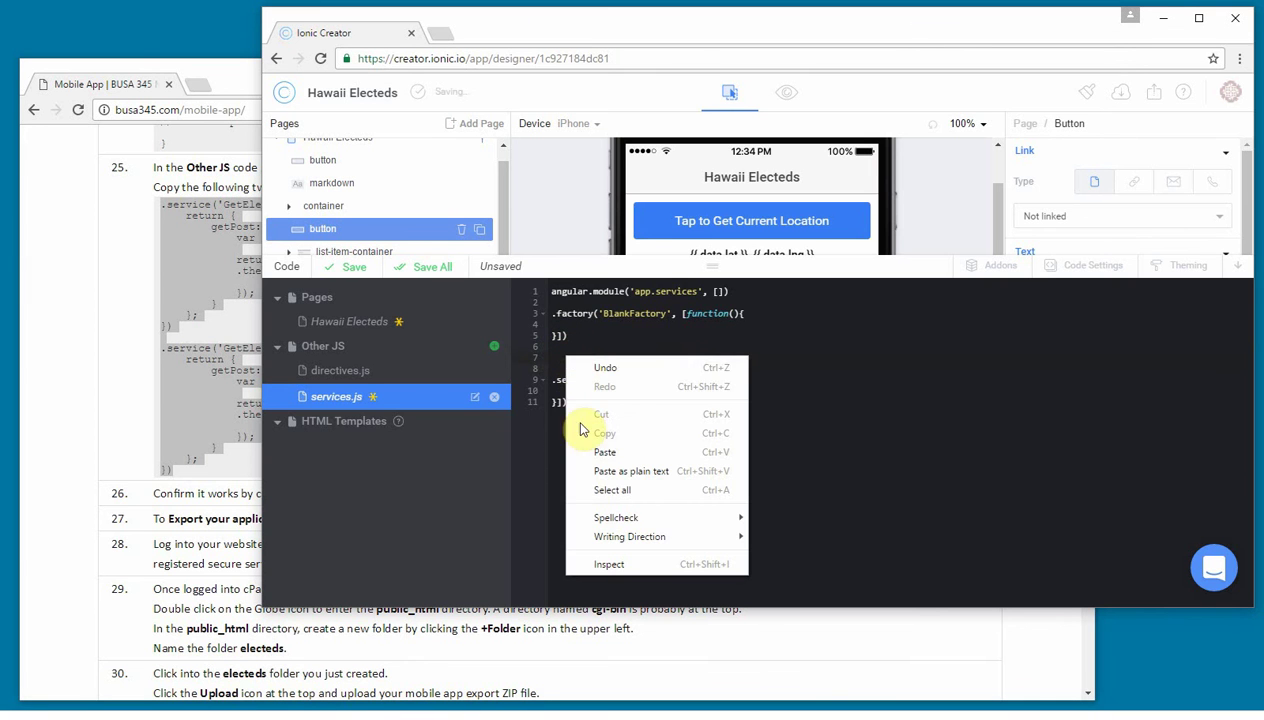
pyautogui.click(596, 449)
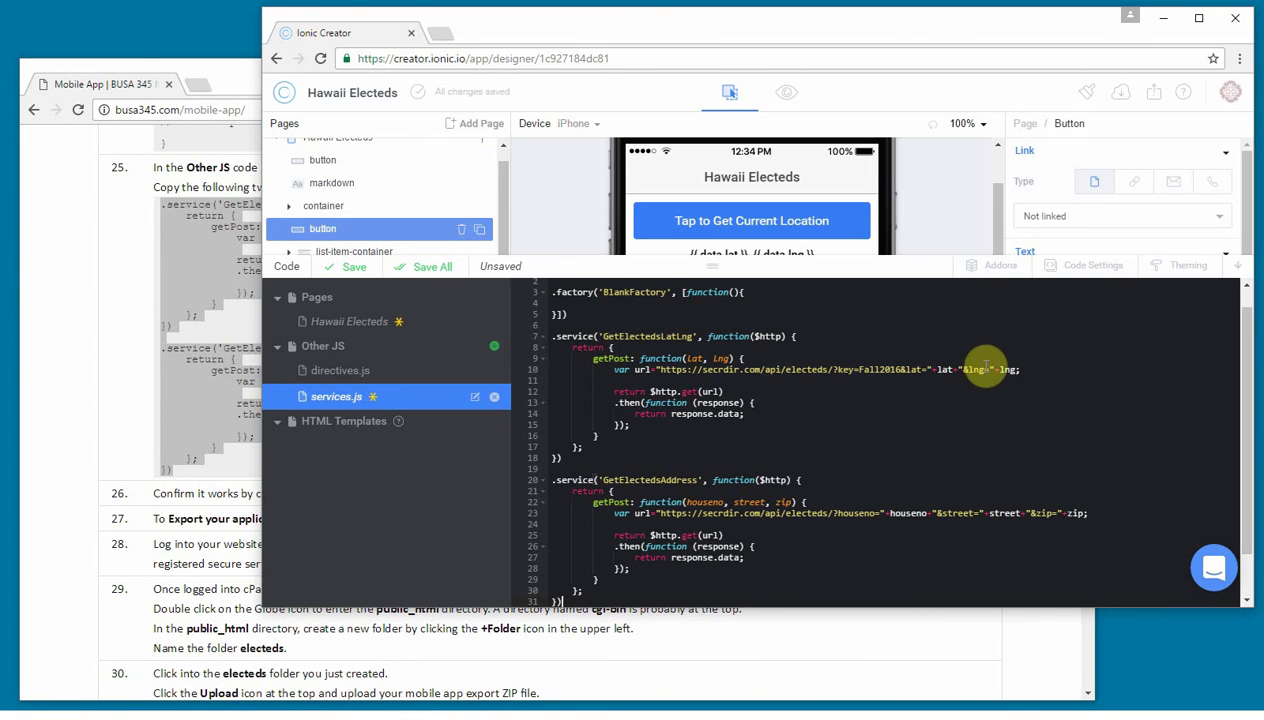
pyautogui.click(931, 398)
pyautogui.scroll(-2, 899, 443)
pyautogui.scroll(3, 899, 443)
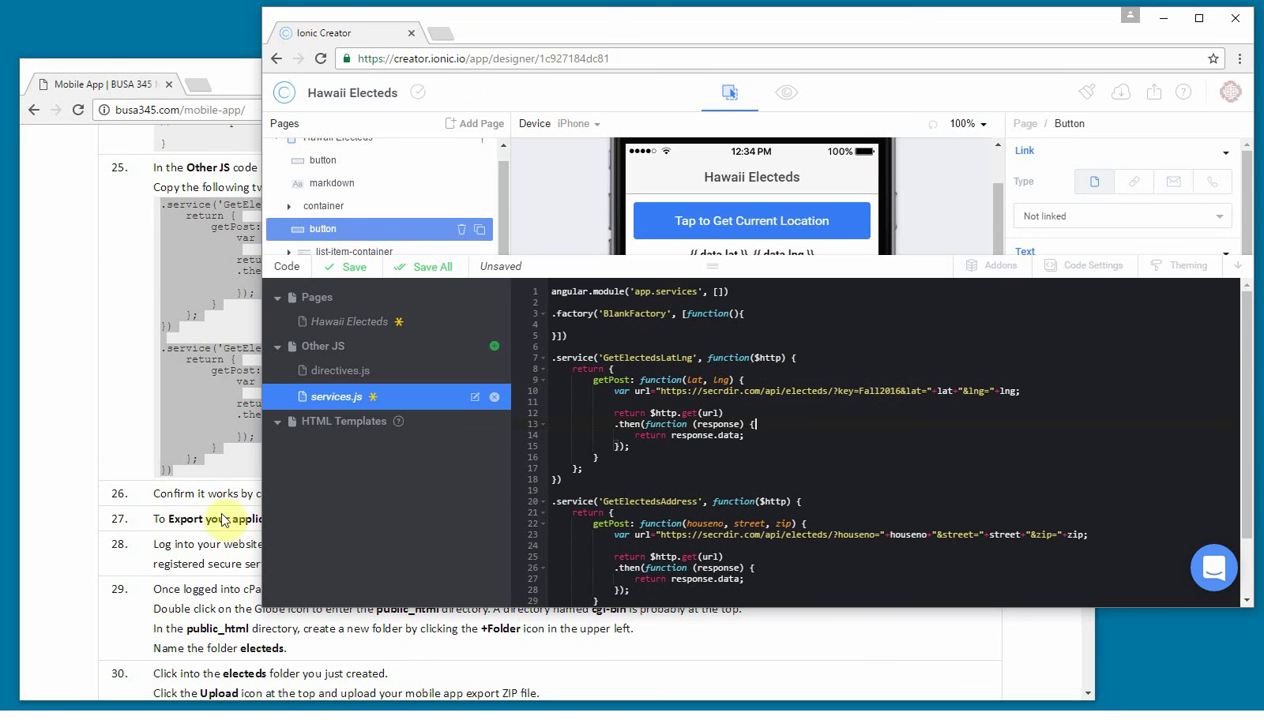
# Check the next instruction on the course page, then save all code files in Ionic Creator.
pyautogui.click(132, 468)
pyautogui.scroll(-1, 410, 520)
pyautogui.click(660, 28)
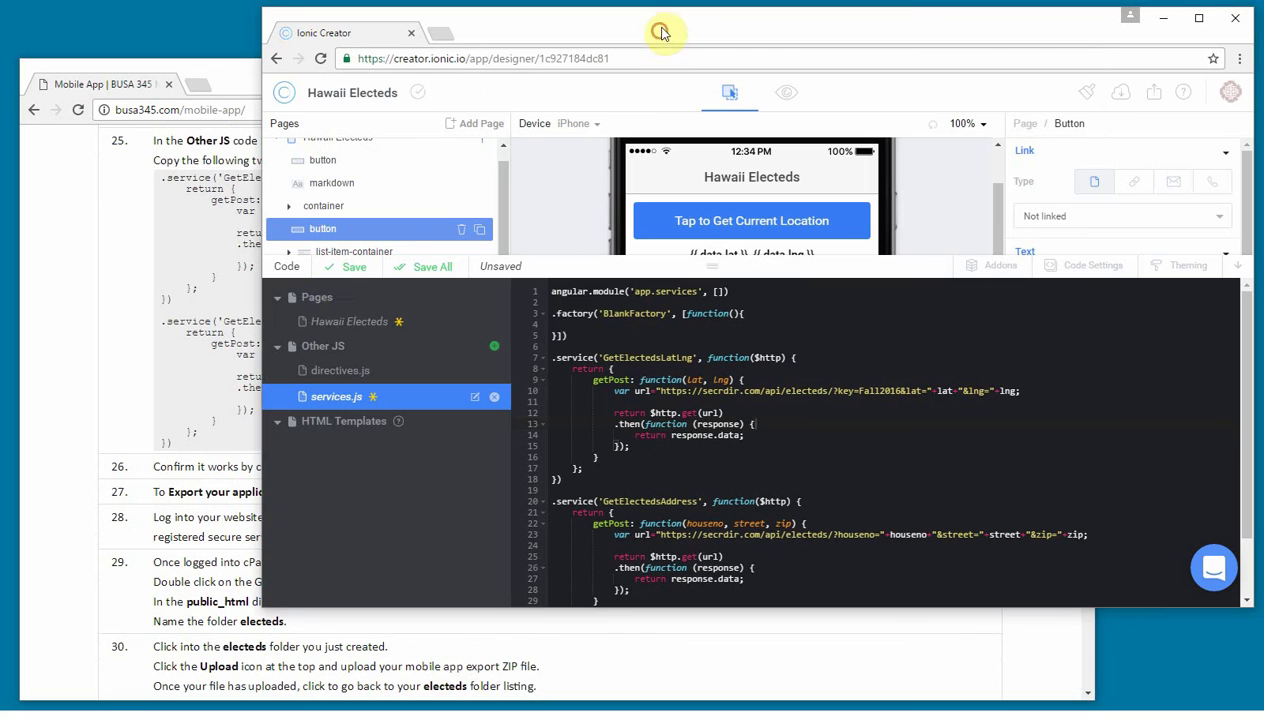
pyautogui.click(432, 268)
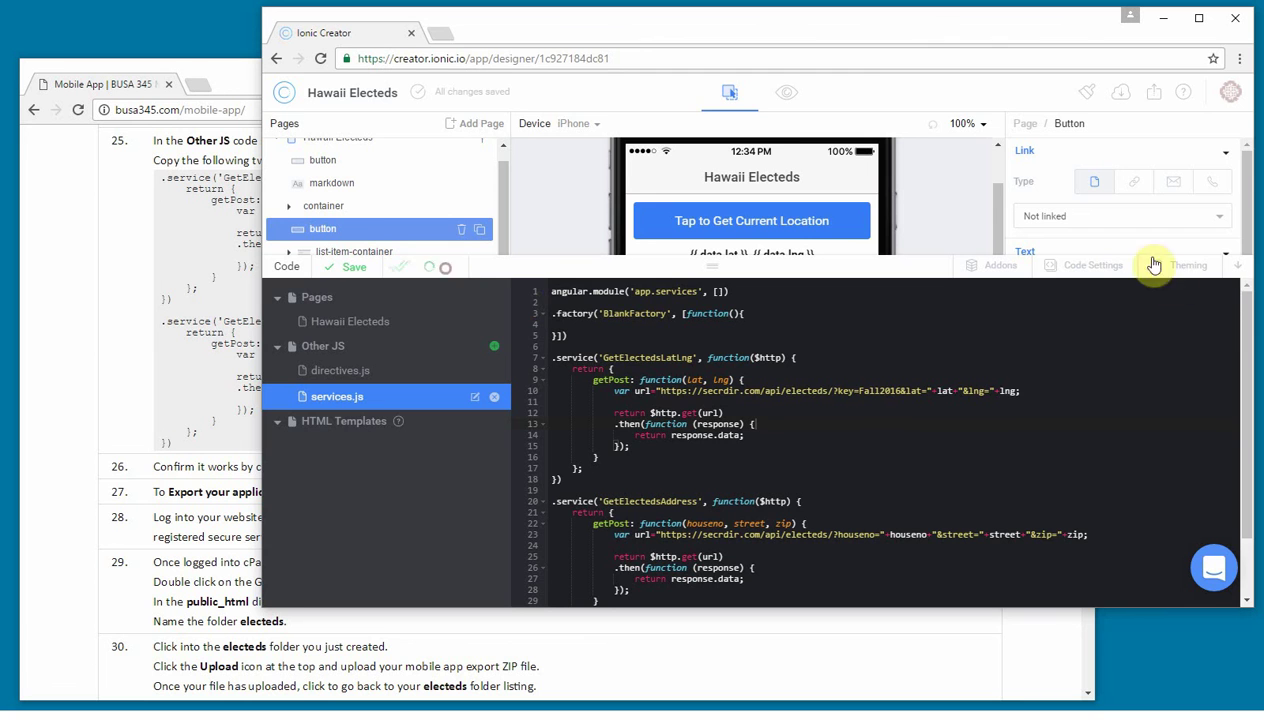
# Preview the Hawaii Electeds app and look through all the elected officials listed for the current location.
pyautogui.click(786, 93)
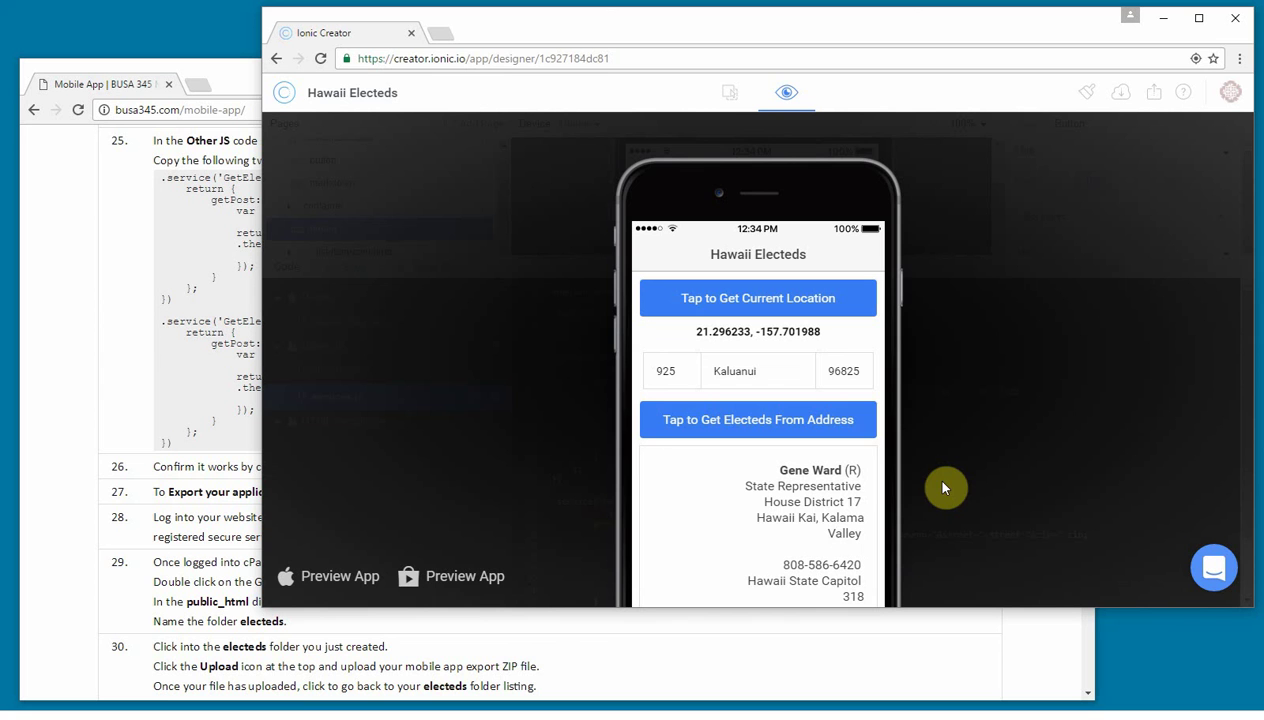
pyautogui.scroll(-2, 862, 405)
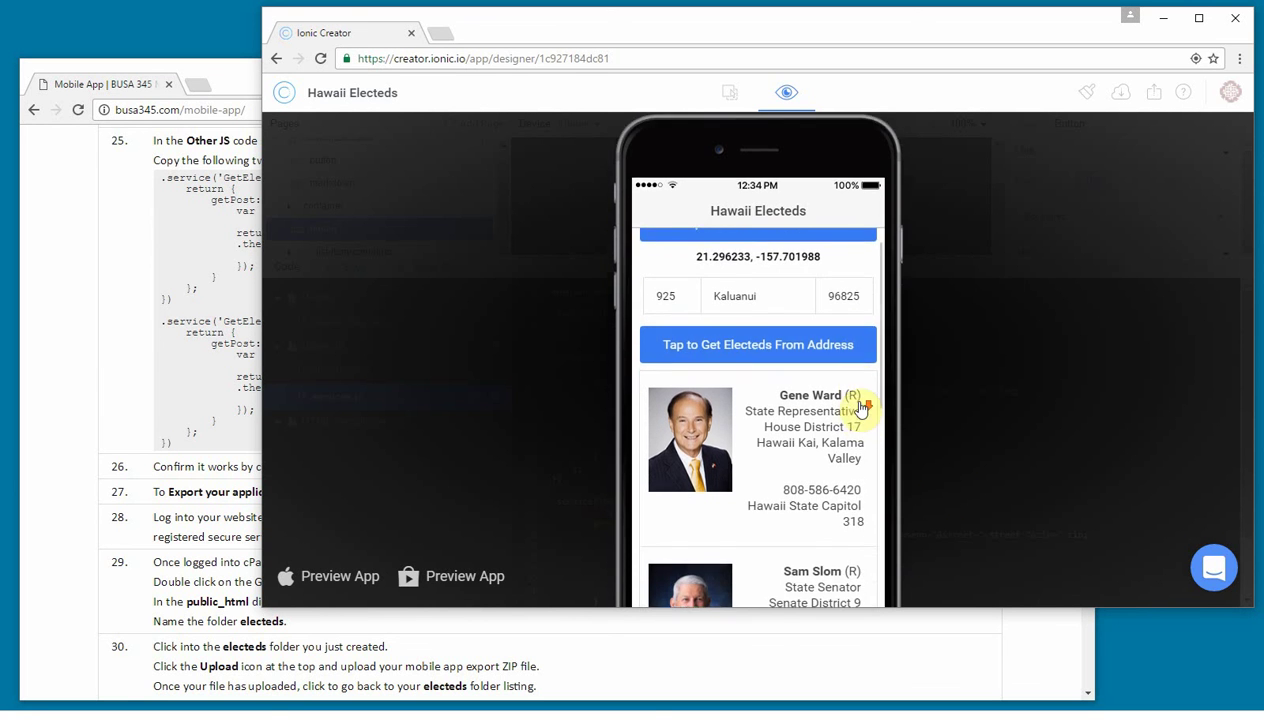
pyautogui.scroll(-3, 860, 400)
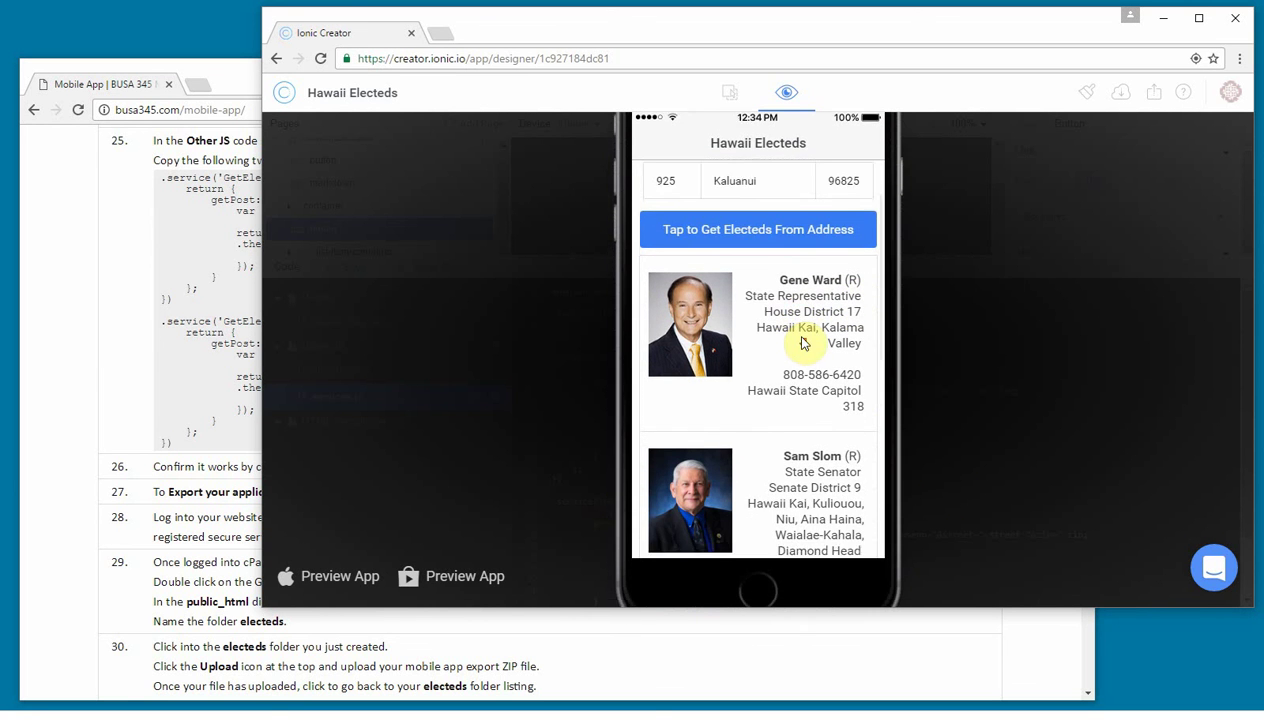
pyautogui.scroll(-5, 802, 343)
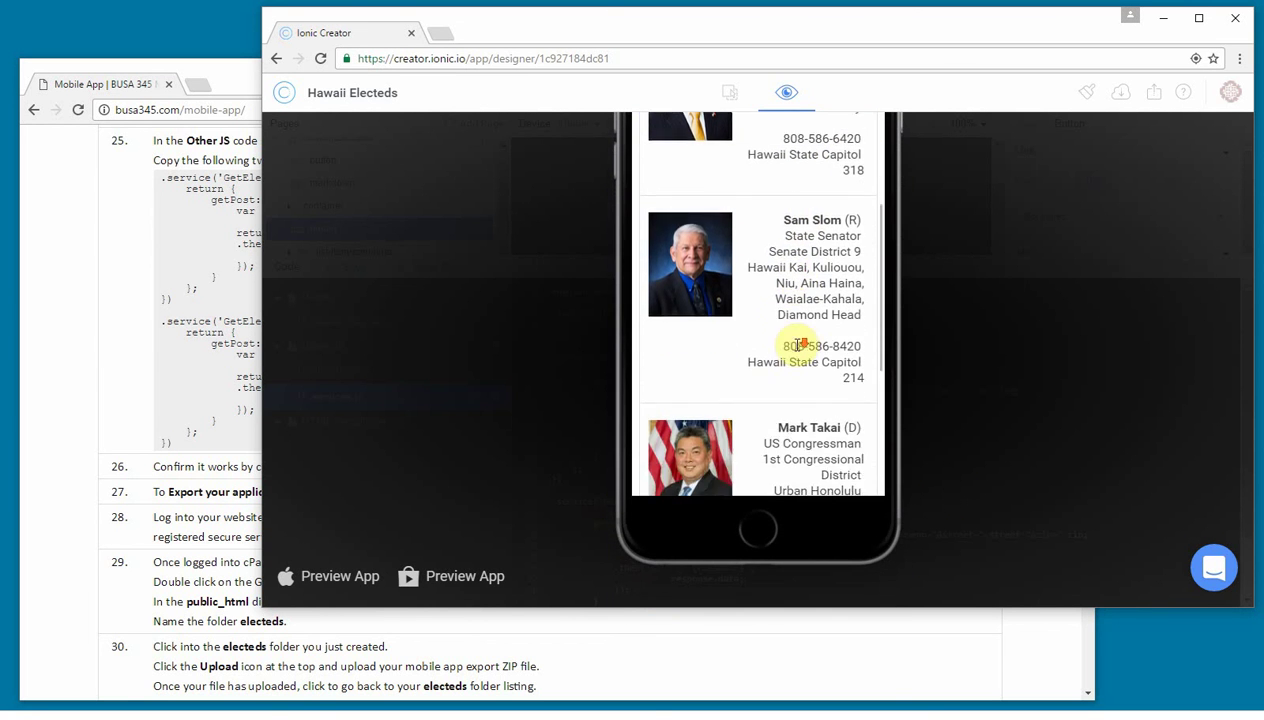
pyautogui.scroll(-4, 802, 343)
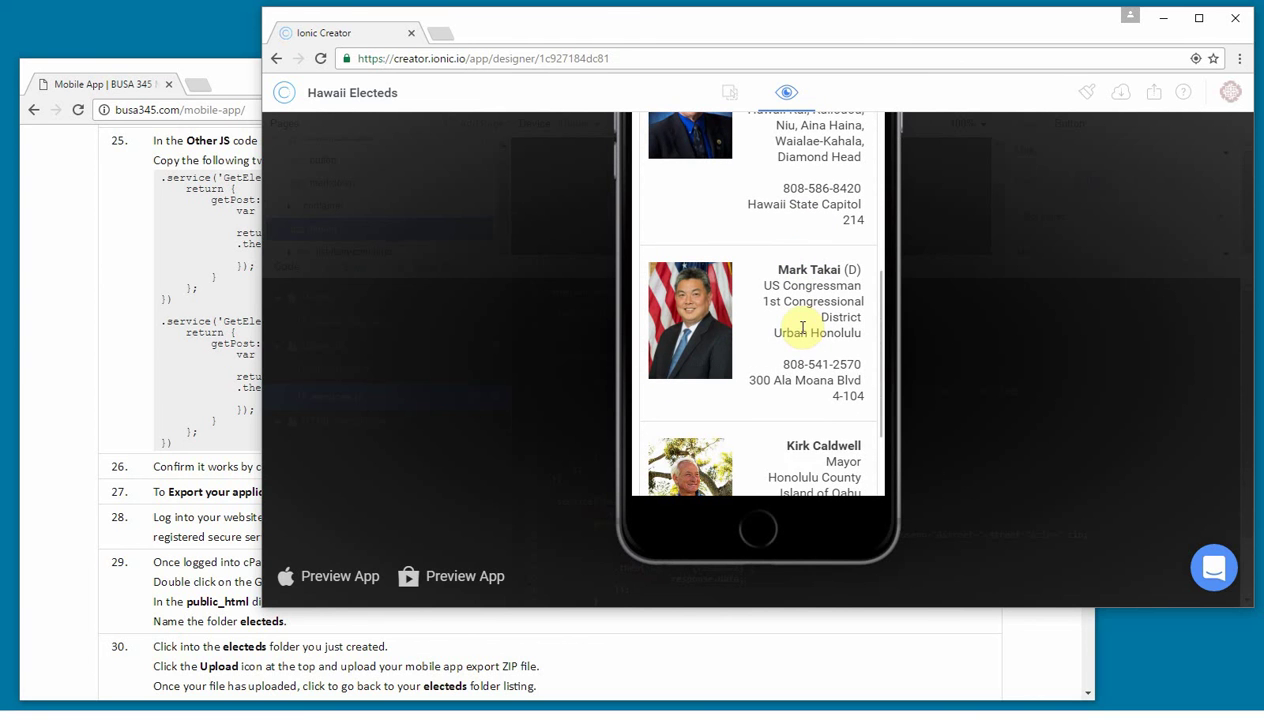
pyautogui.scroll(-1, 802, 327)
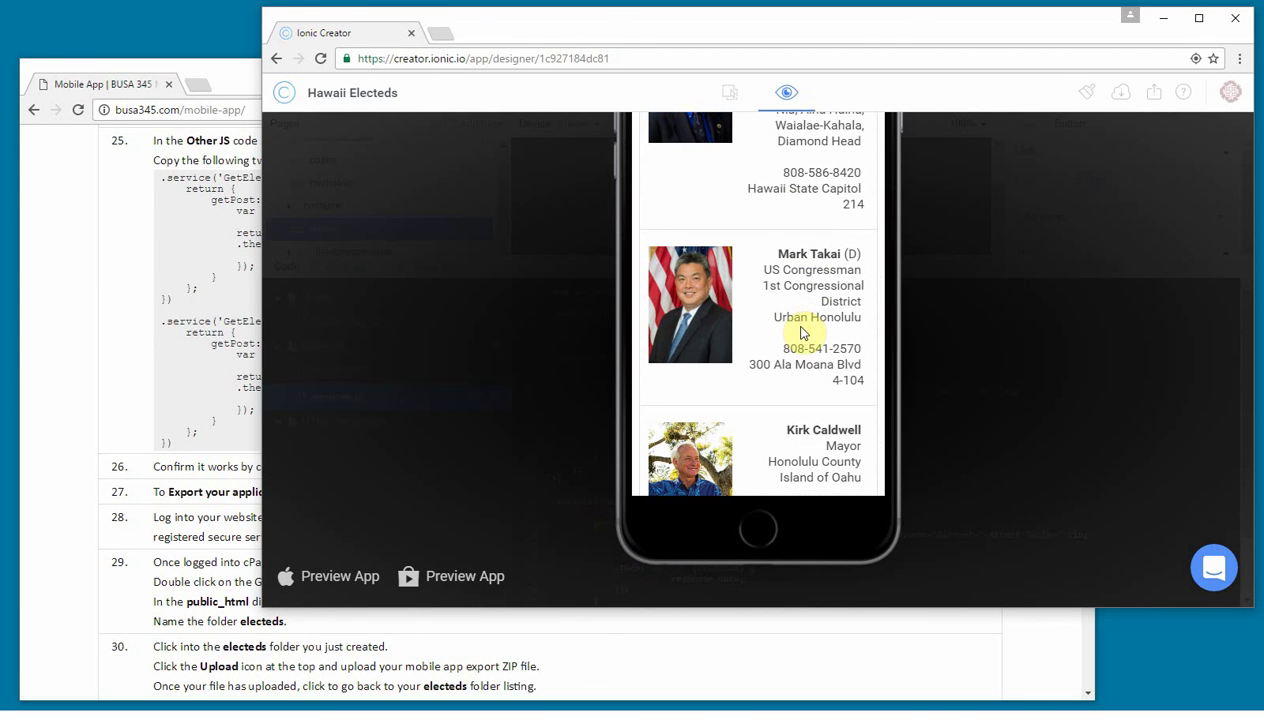
pyautogui.scroll(-5, 801, 333)
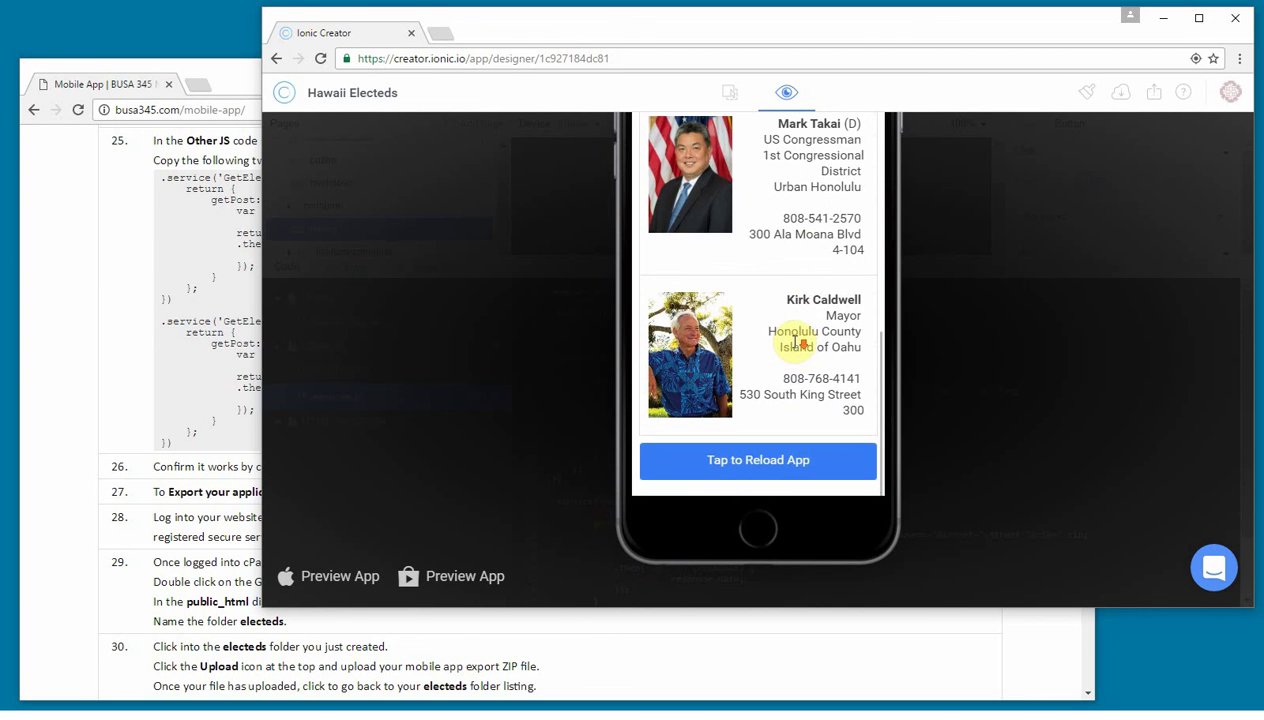
pyautogui.scroll(10, 768, 440)
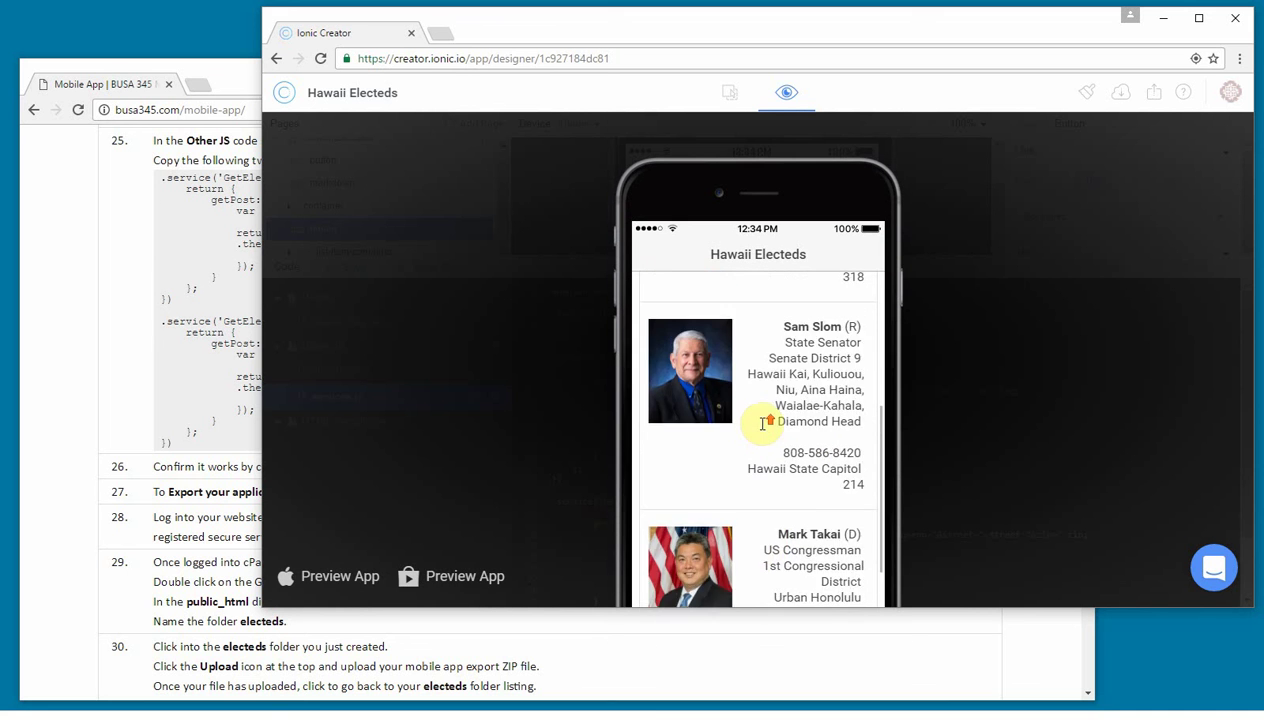
pyautogui.scroll(8, 760, 420)
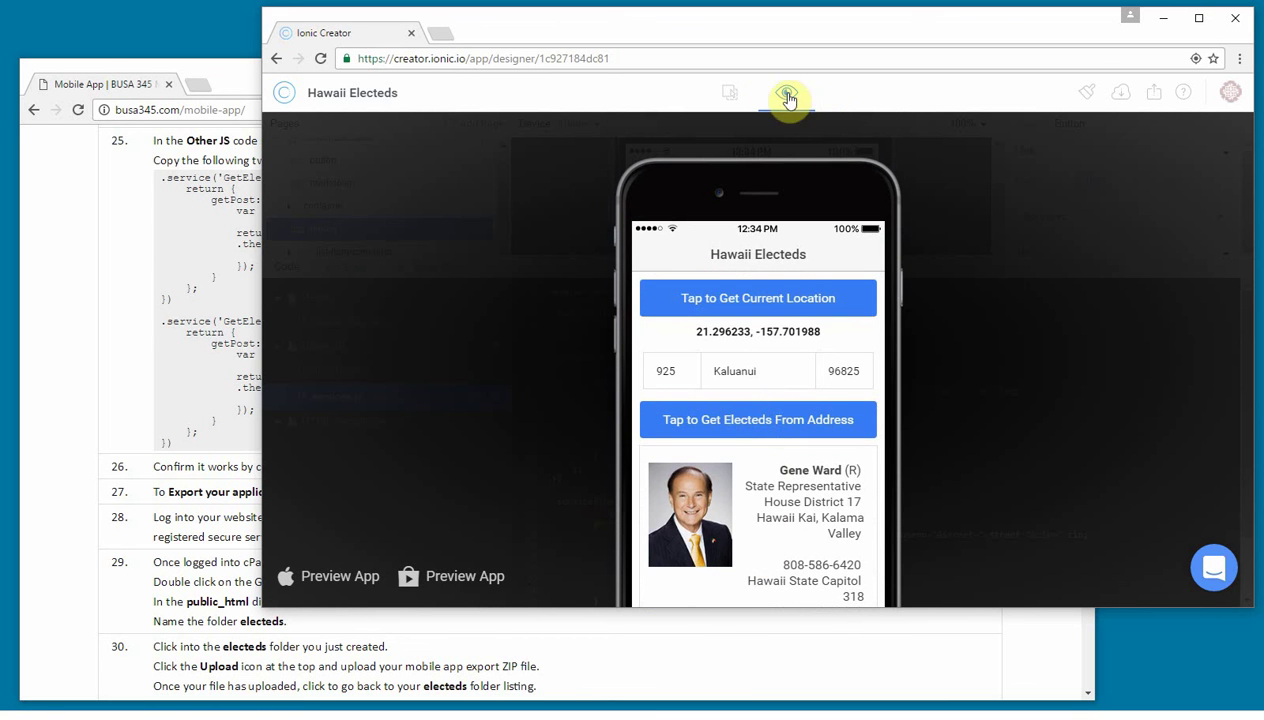
# Check the course page instructions following the preview step, and return to the officials list in the app preview.
pyautogui.click(179, 378)
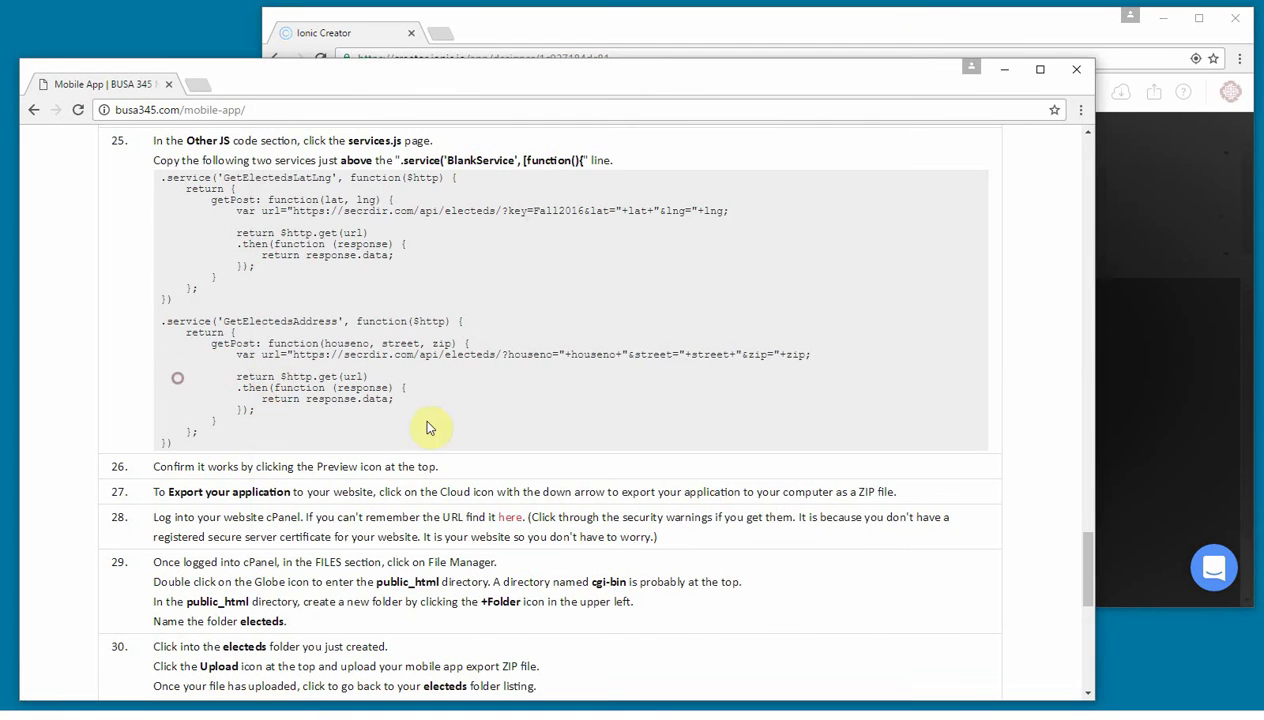
pyautogui.click(894, 23)
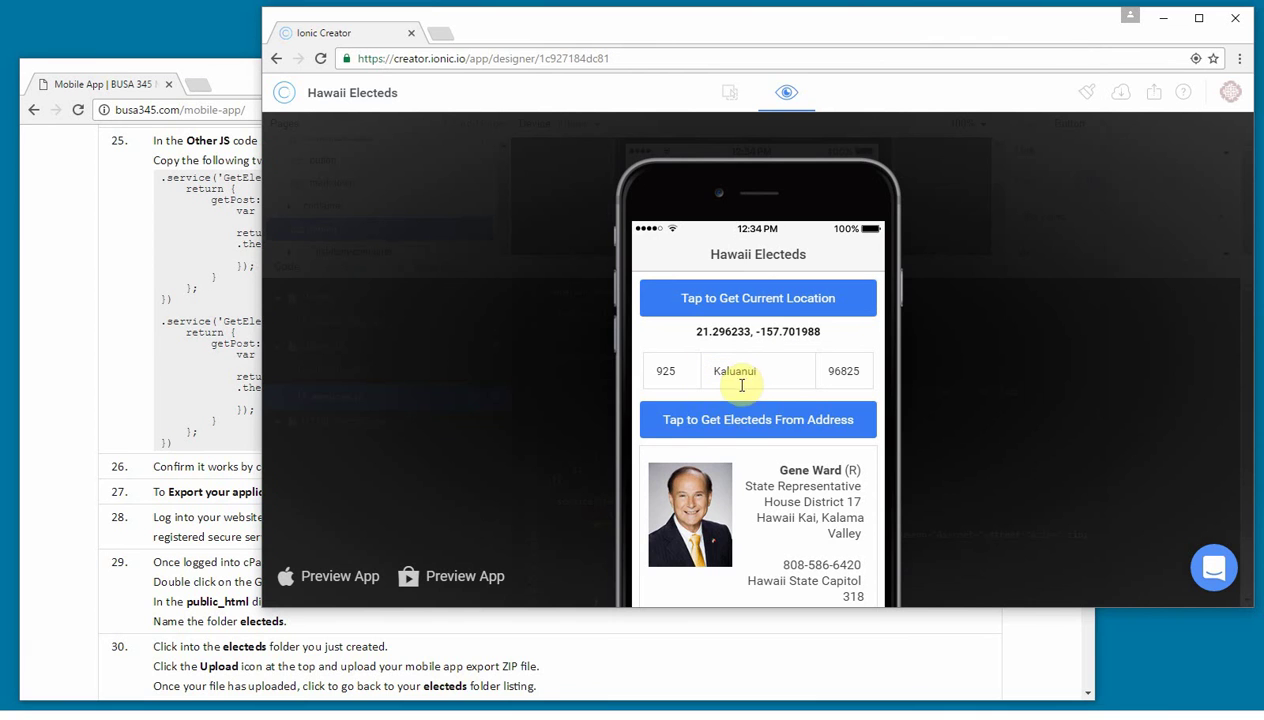
pyautogui.scroll(-5, 760, 390)
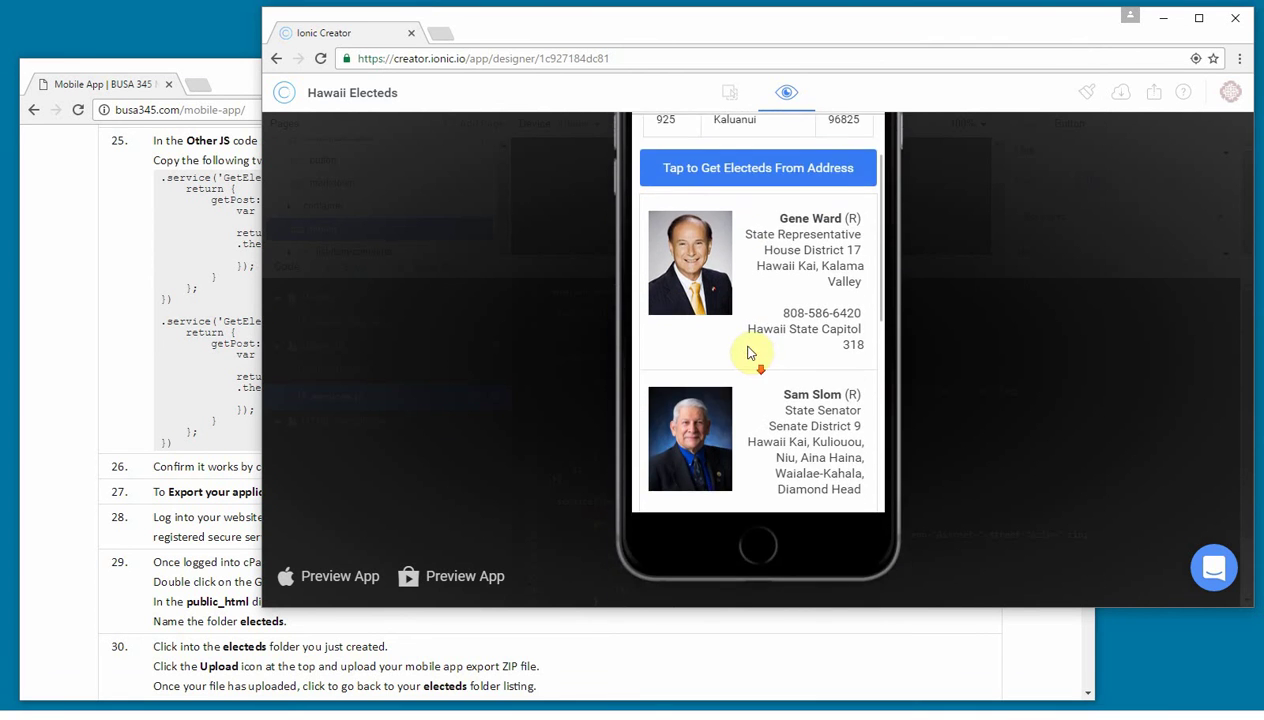